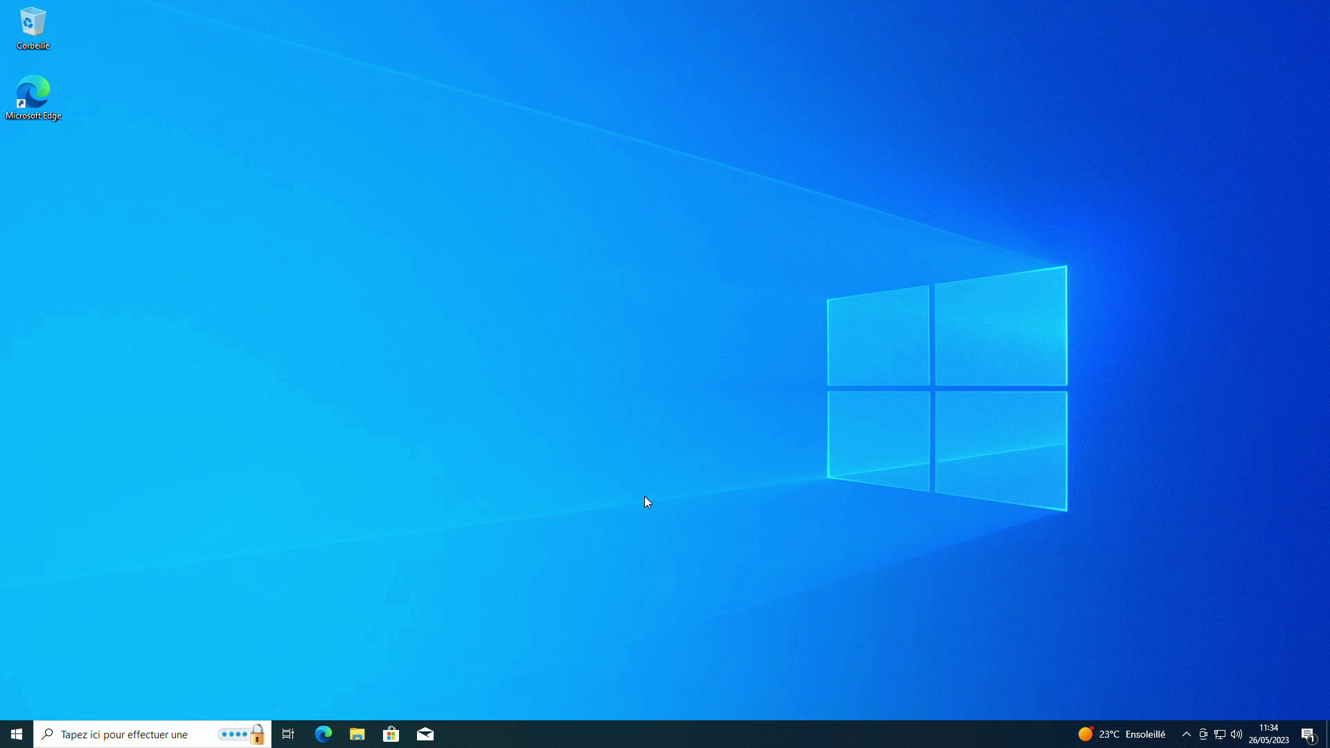
Open the system's About page, examine the processor model, clock speed and usable RAM, and close the page
key("super+Pause")
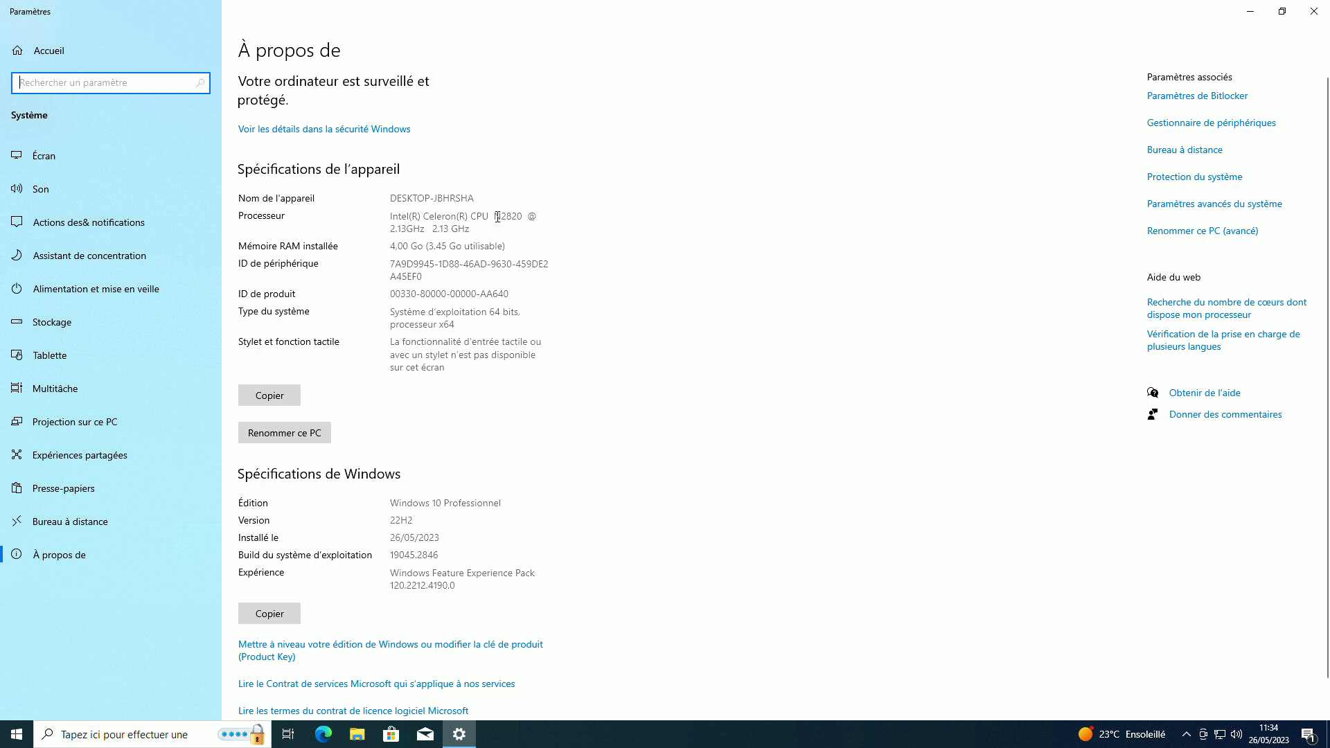
left_click_drag(497, 216, 527, 217)
left_click(478, 232)
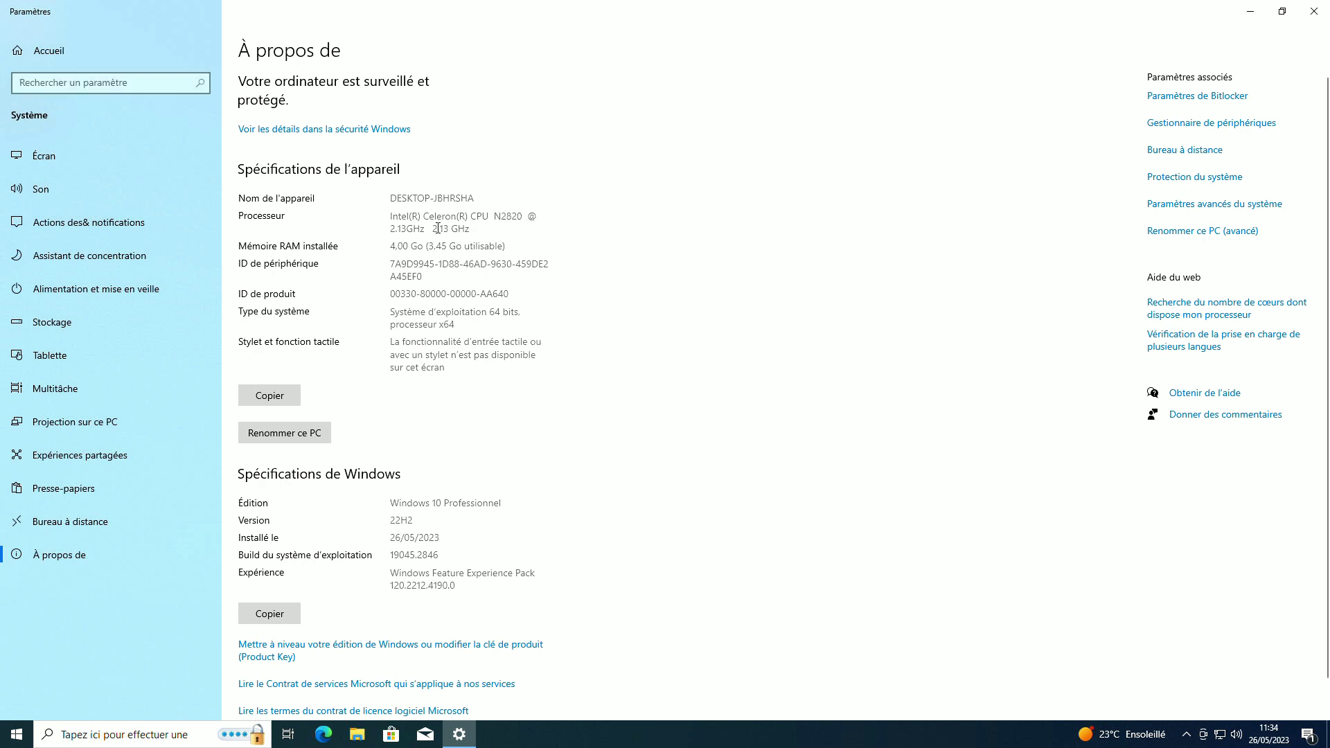
left_click_drag(432, 229, 474, 229)
left_click(563, 248)
left_click_drag(428, 247, 502, 244)
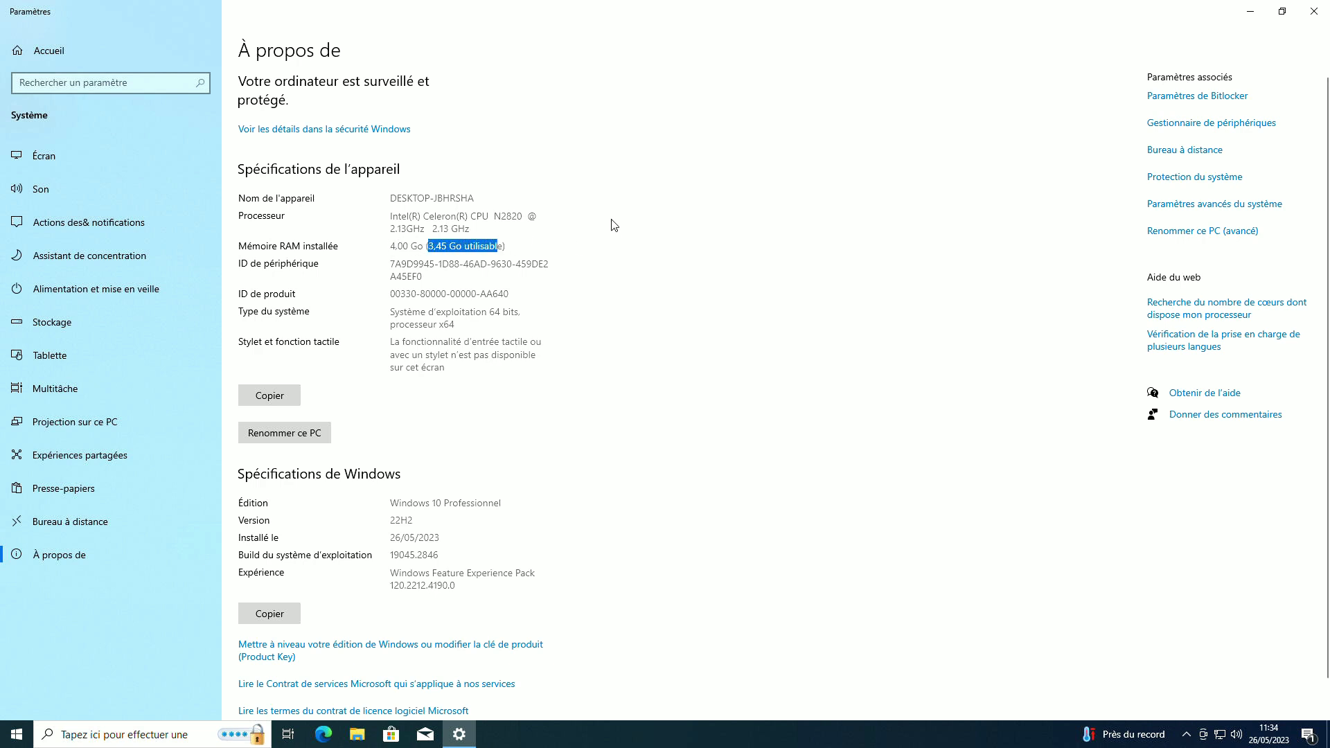
left_click_drag(423, 248, 495, 246)
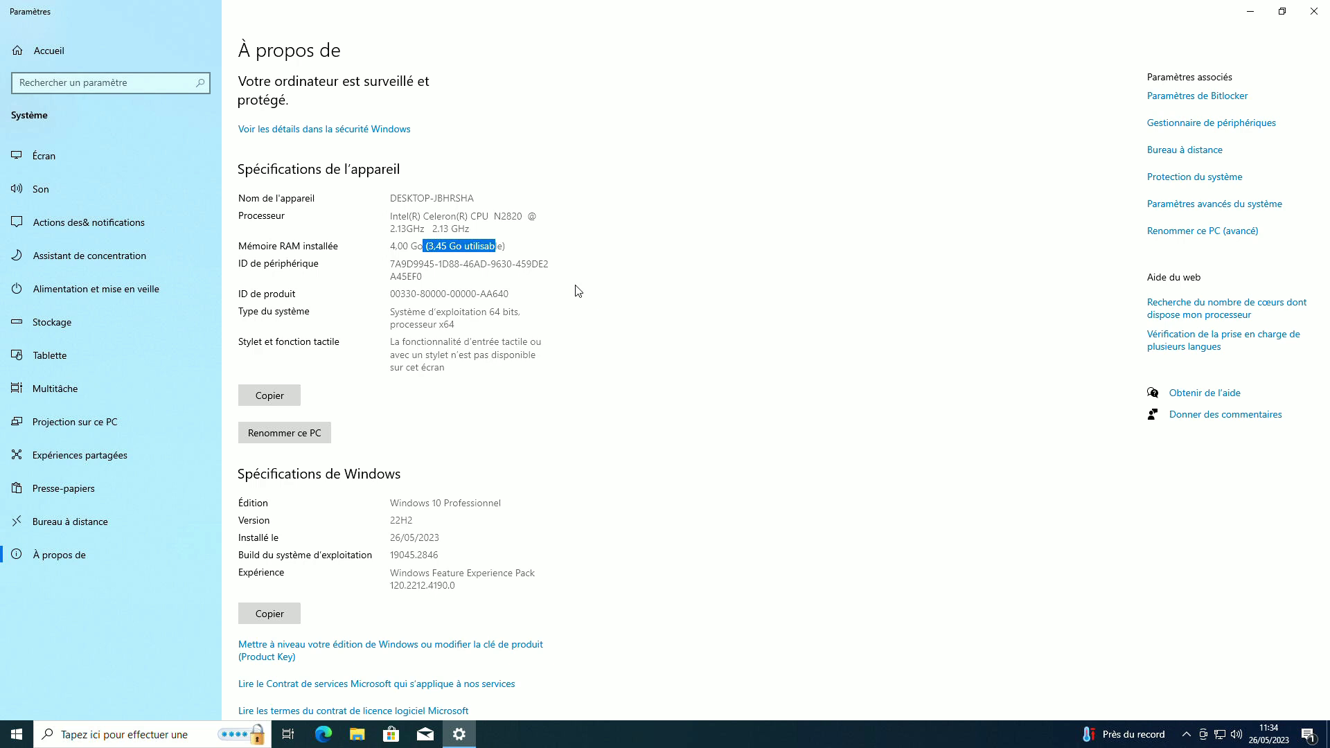
left_click(651, 314)
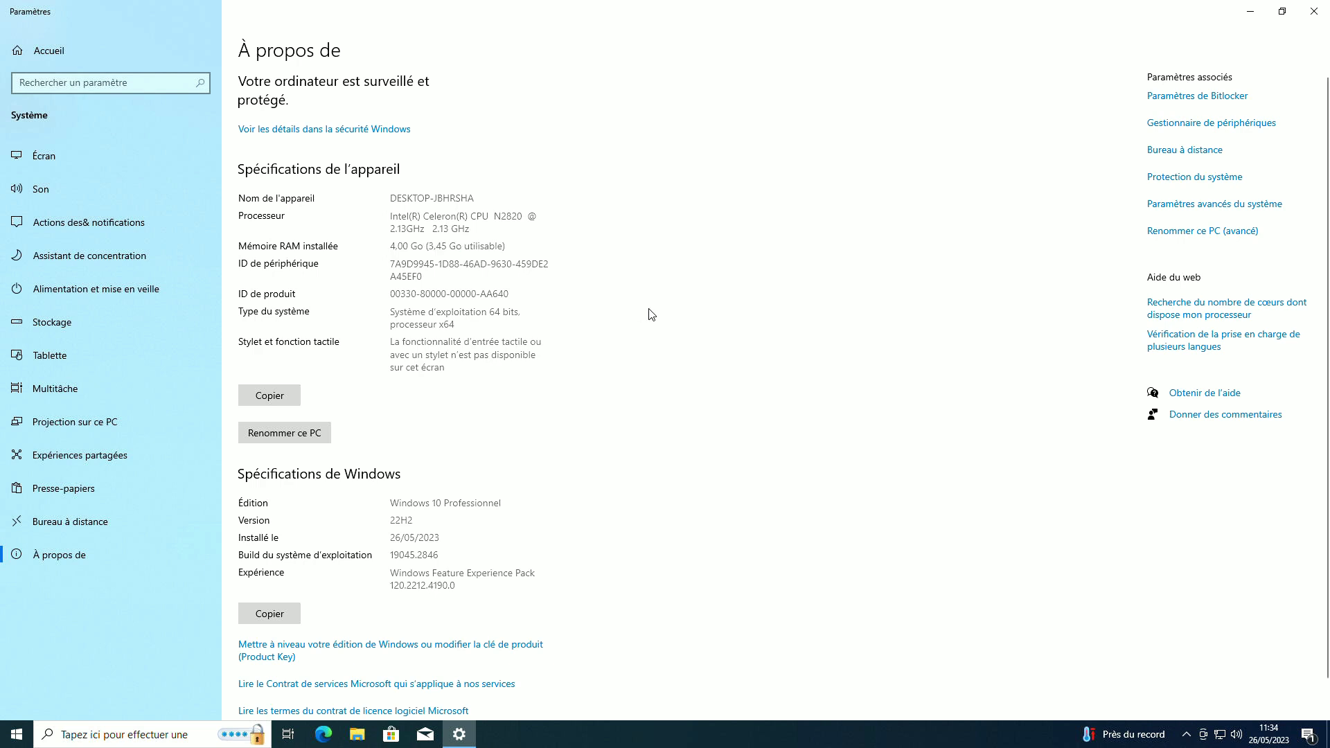
left_click(1314, 12)
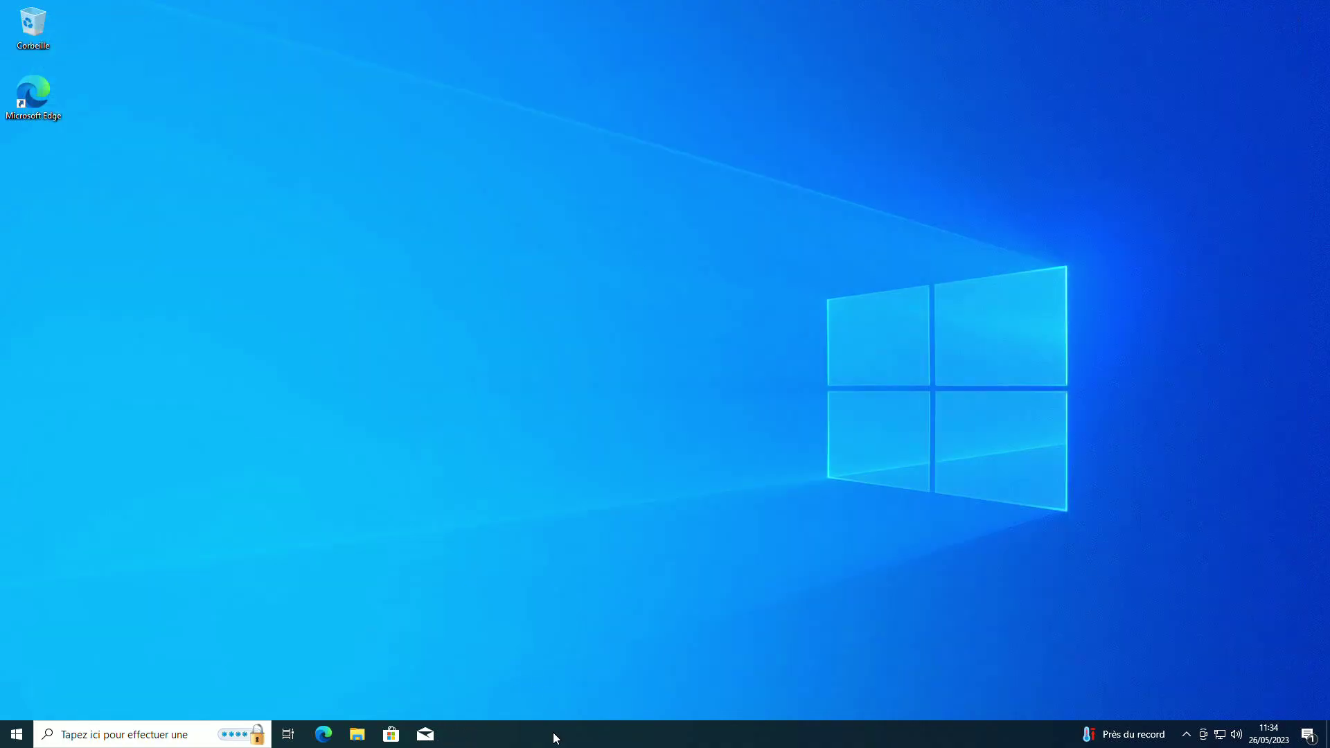
Open Task Manager full screen and examine the processor's performance graphs
right_click(560, 736)
left_click(620, 665)
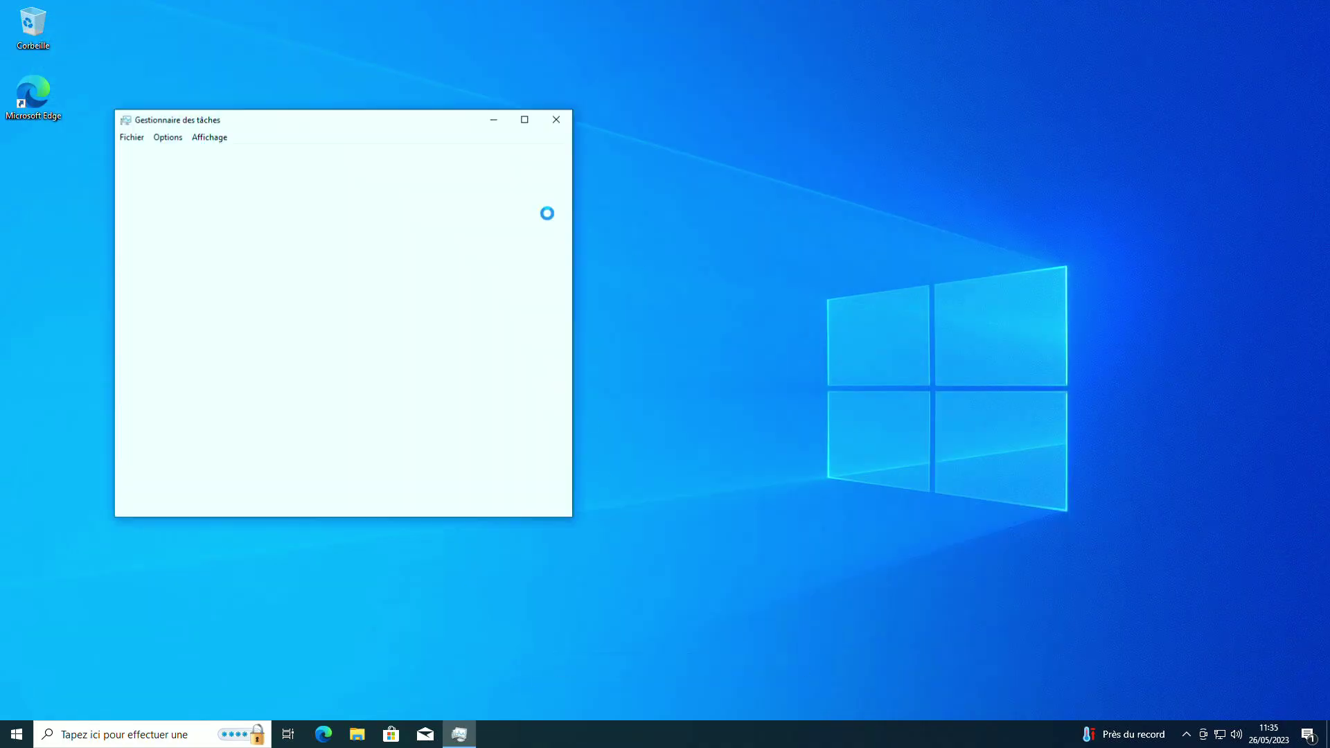
left_click(525, 119)
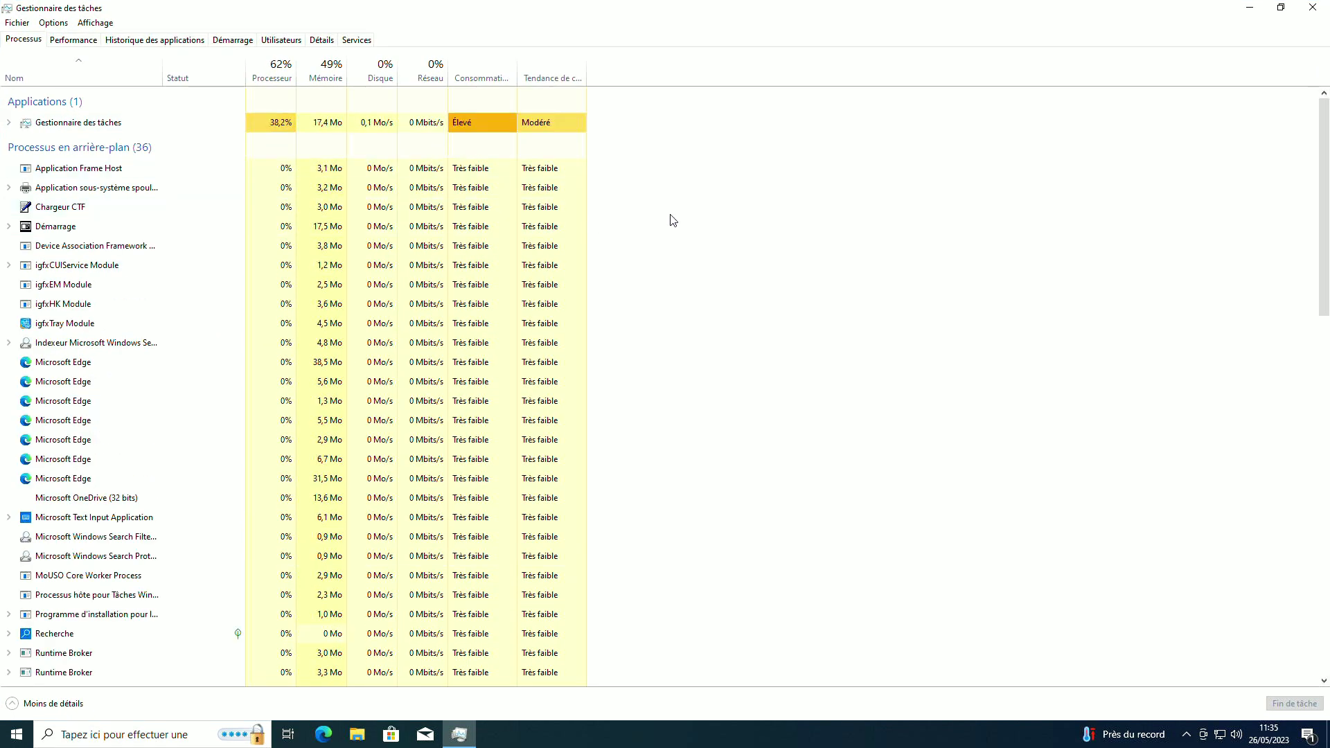
left_click(89, 42)
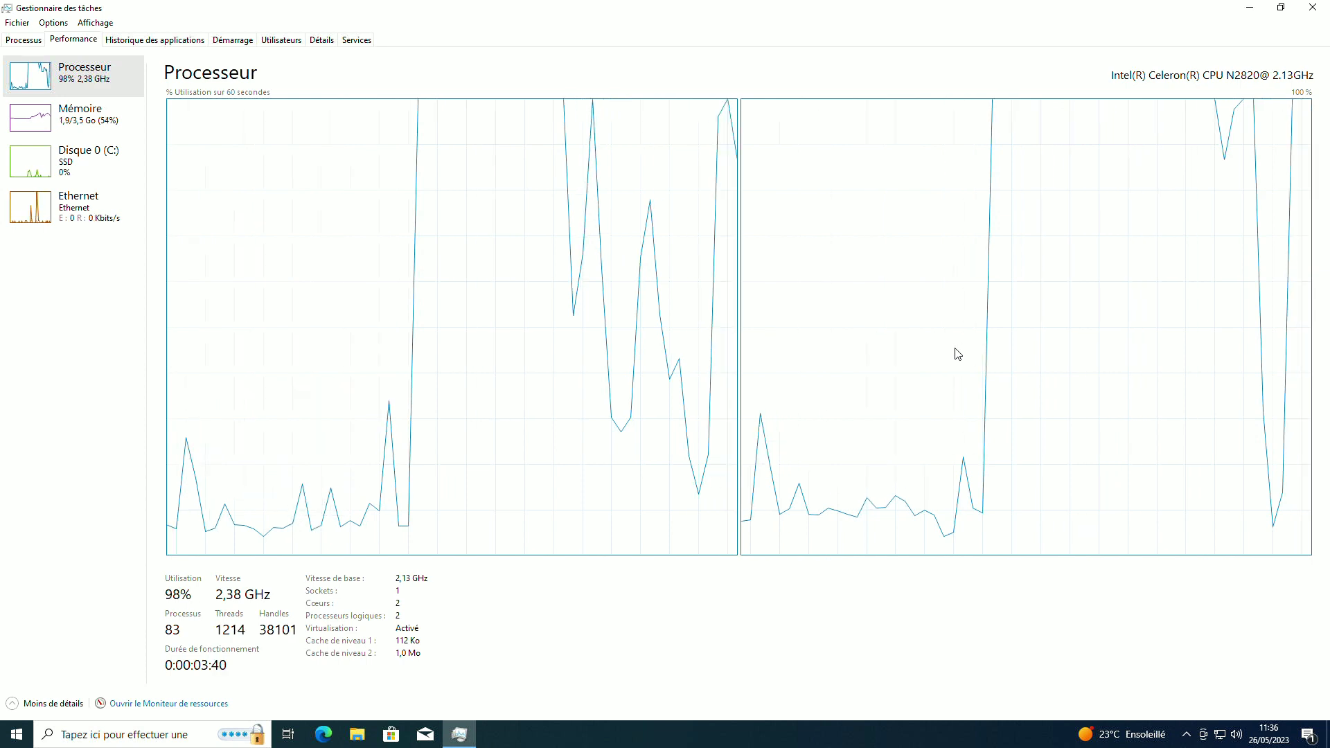
Check the resource usage history of the applications, return to the processor performance graphs, and close Task Manager
left_click(147, 44)
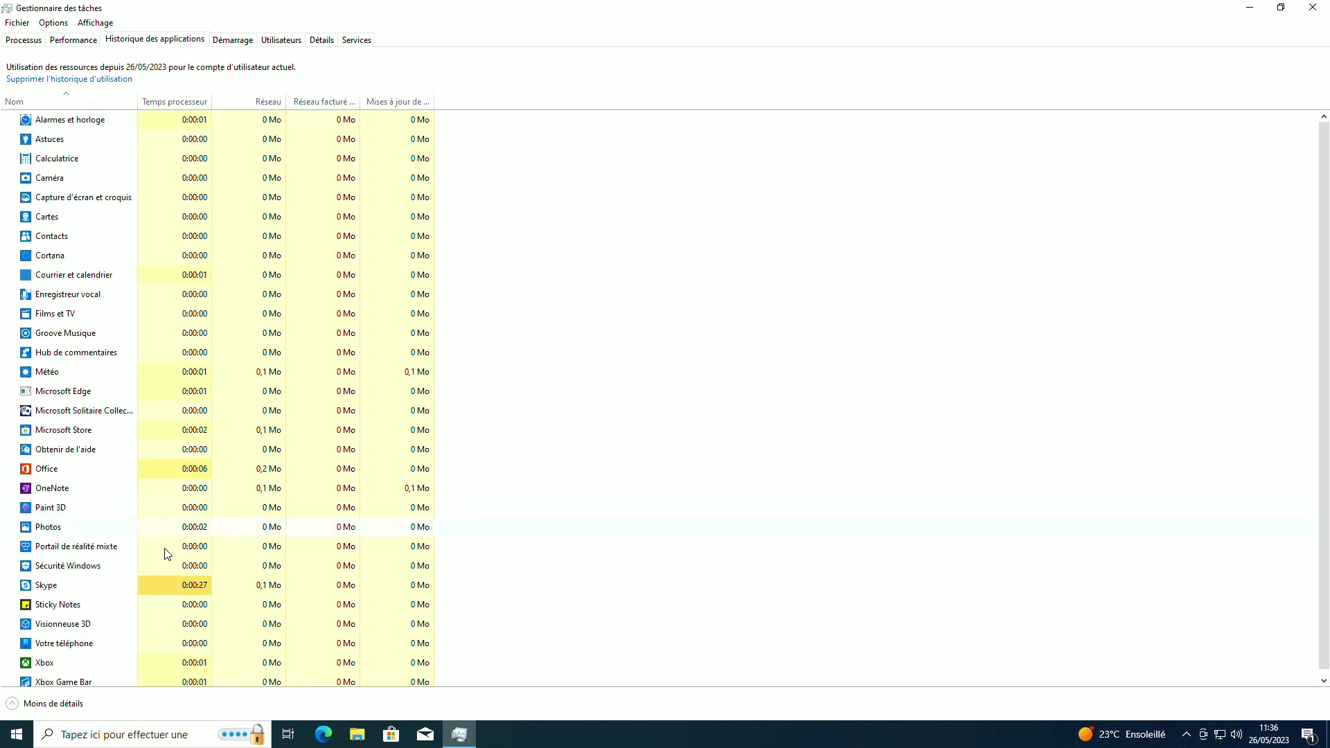
left_click(156, 587)
left_click(82, 40)
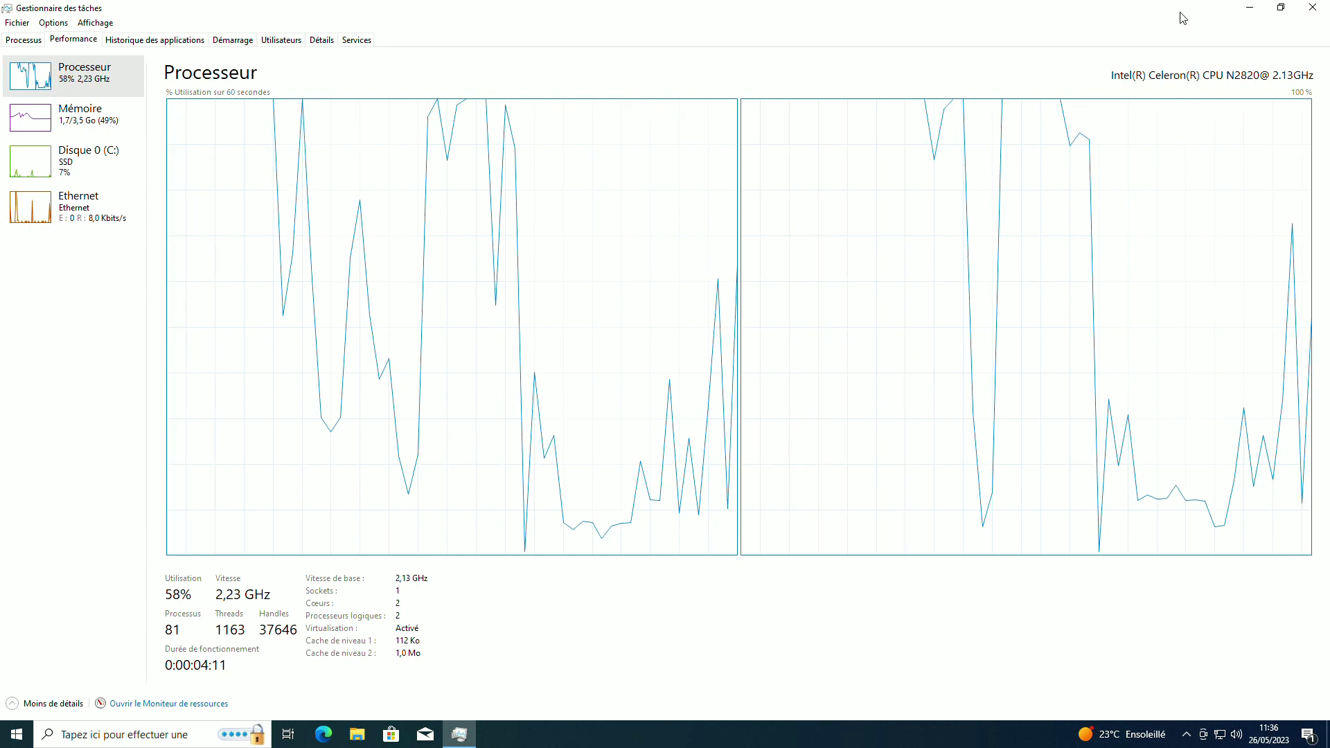
left_click(1321, 10)
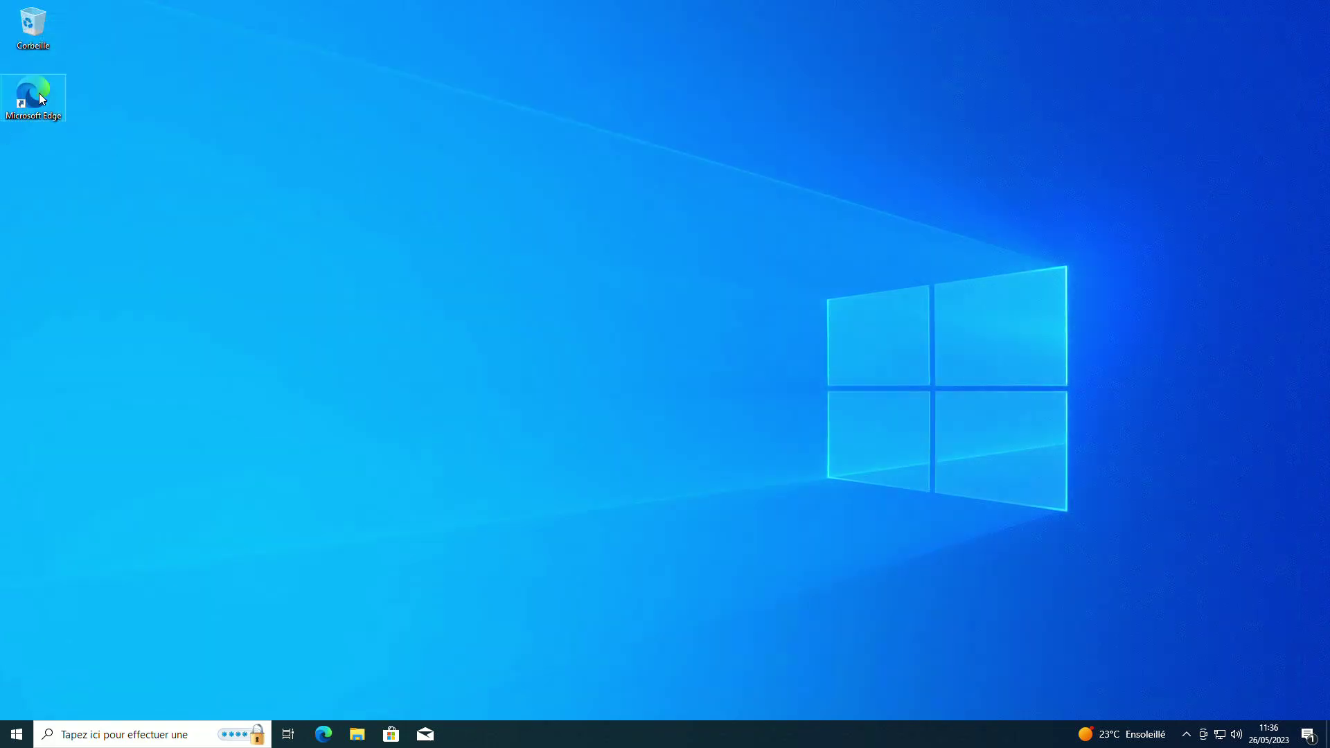
Open YouTube in Microsoft Edge, accepting the privacy notice, play the video "The Sun Is Dark (Clip Officiel)", and close the browser
double_click(33, 94)
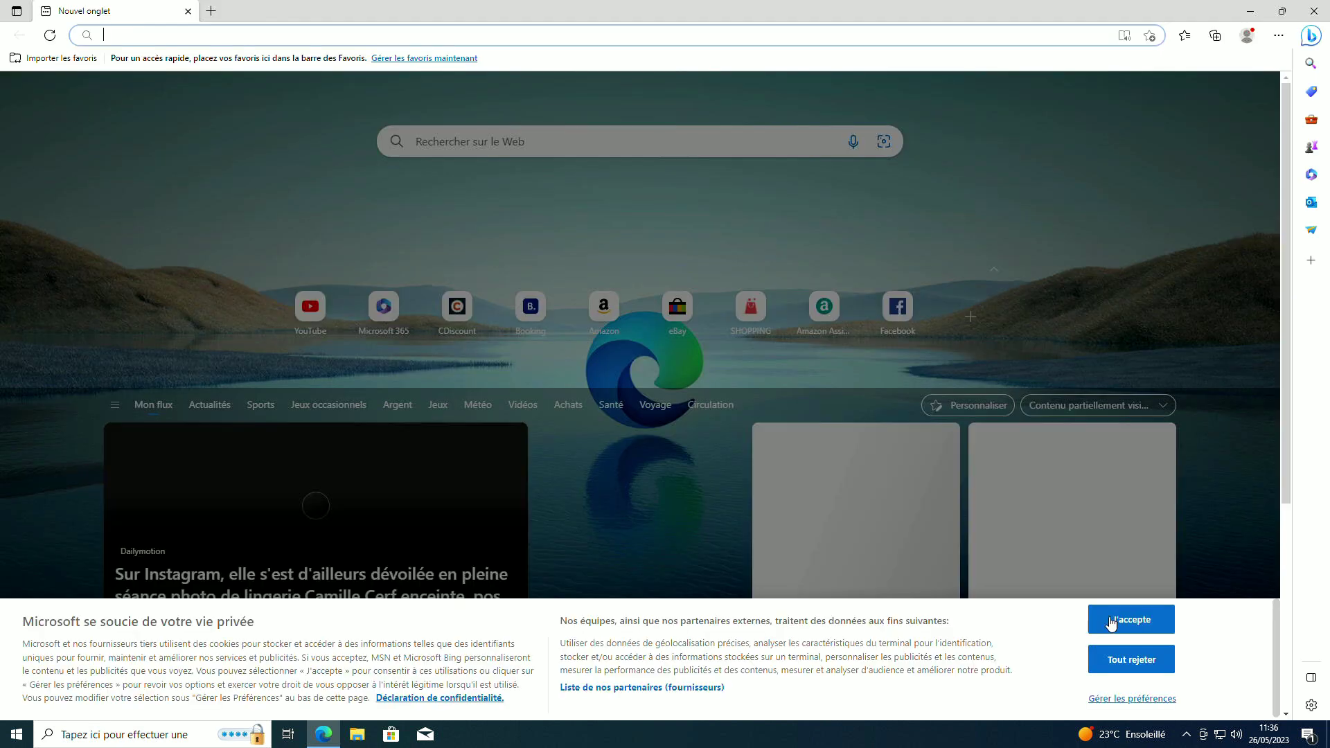
left_click(1112, 622)
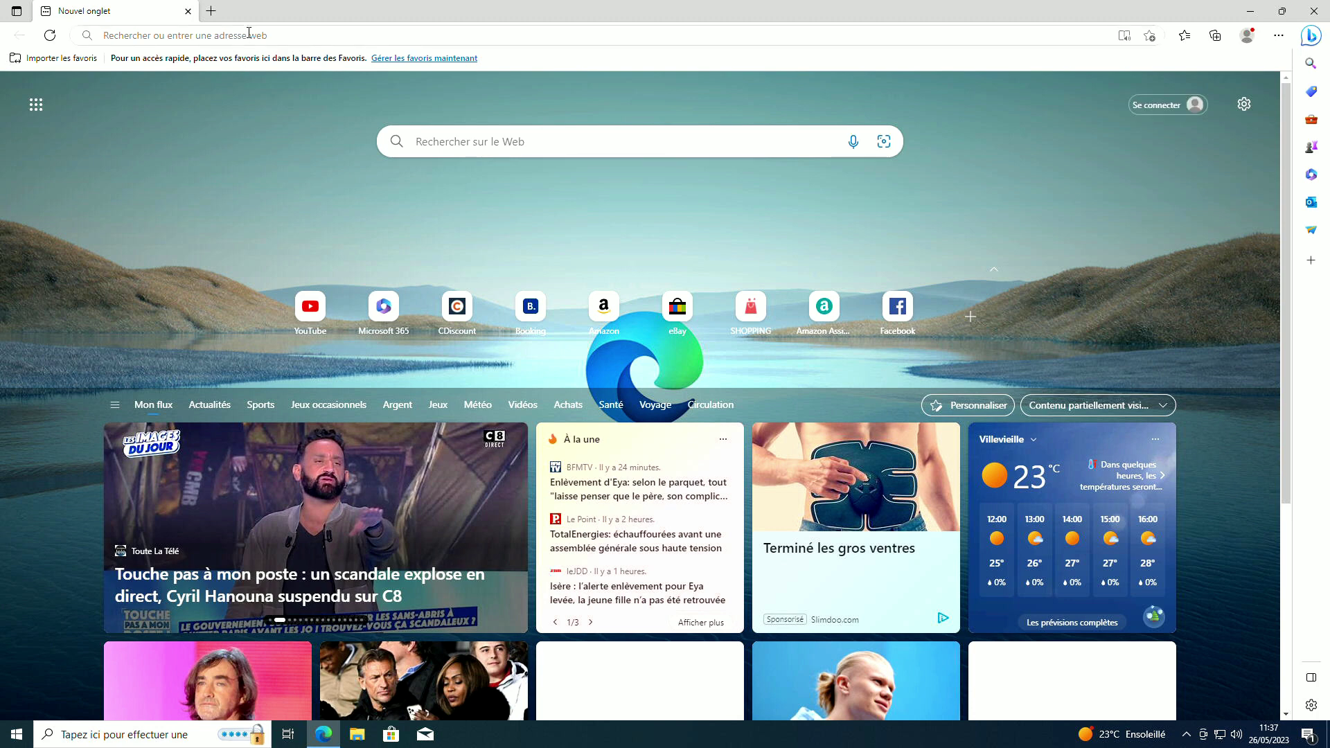
left_click(309, 305)
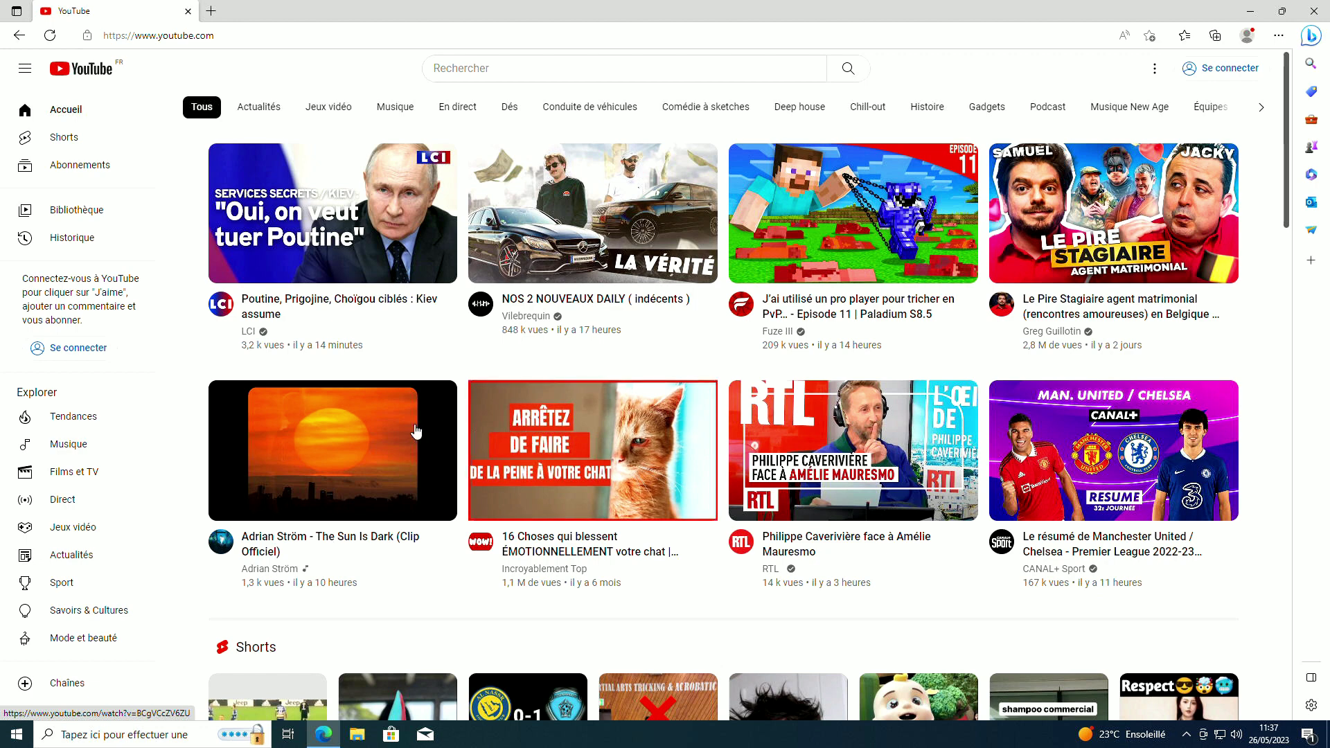
left_click(289, 424)
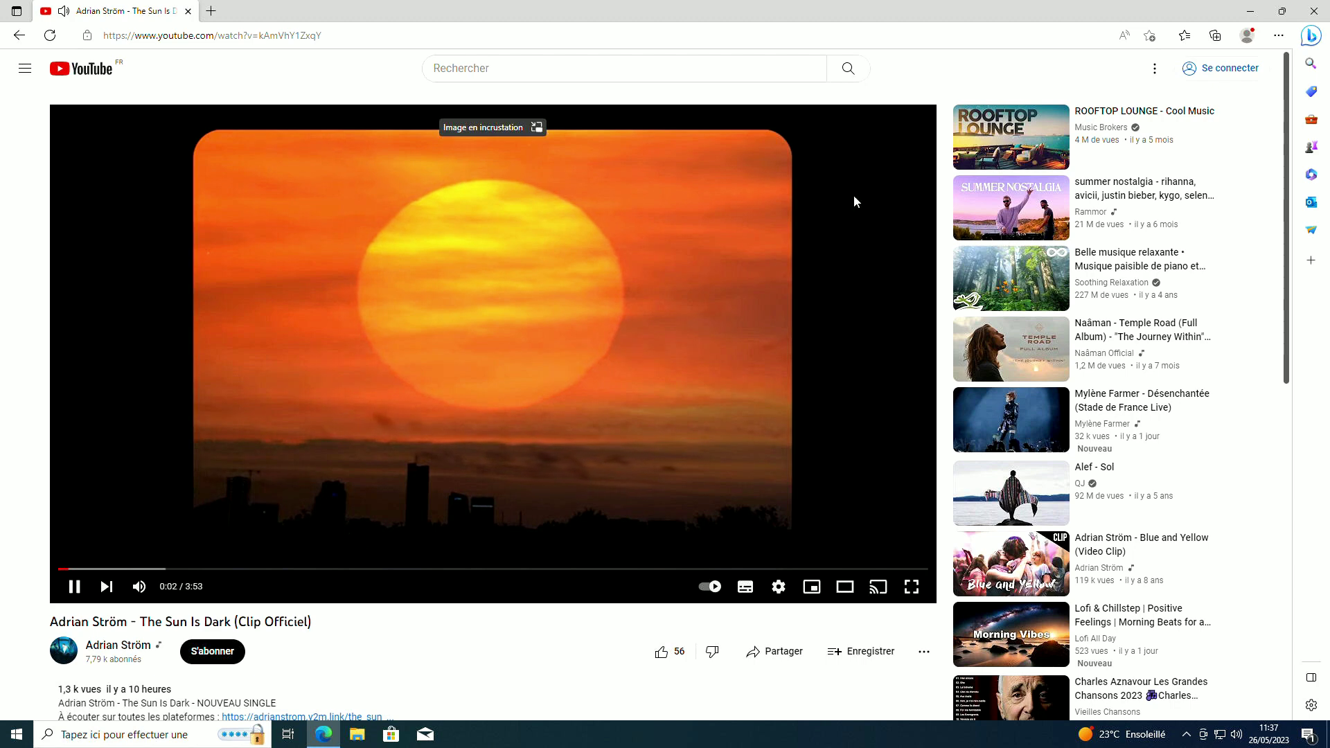
left_click(1312, 12)
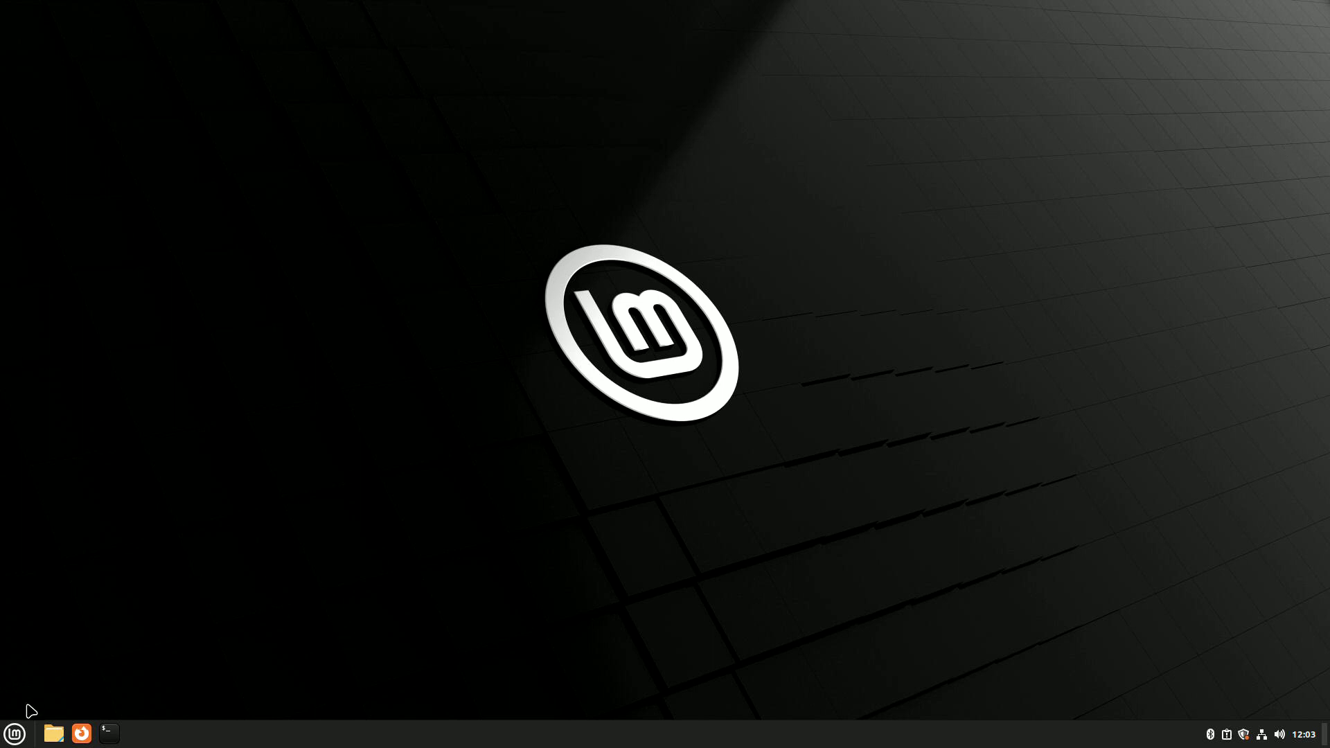
Open Linux Mint's System Monitor and examine its CPU, memory and network graphs in a maximized window, moving the restored window in between
left_click(13, 738)
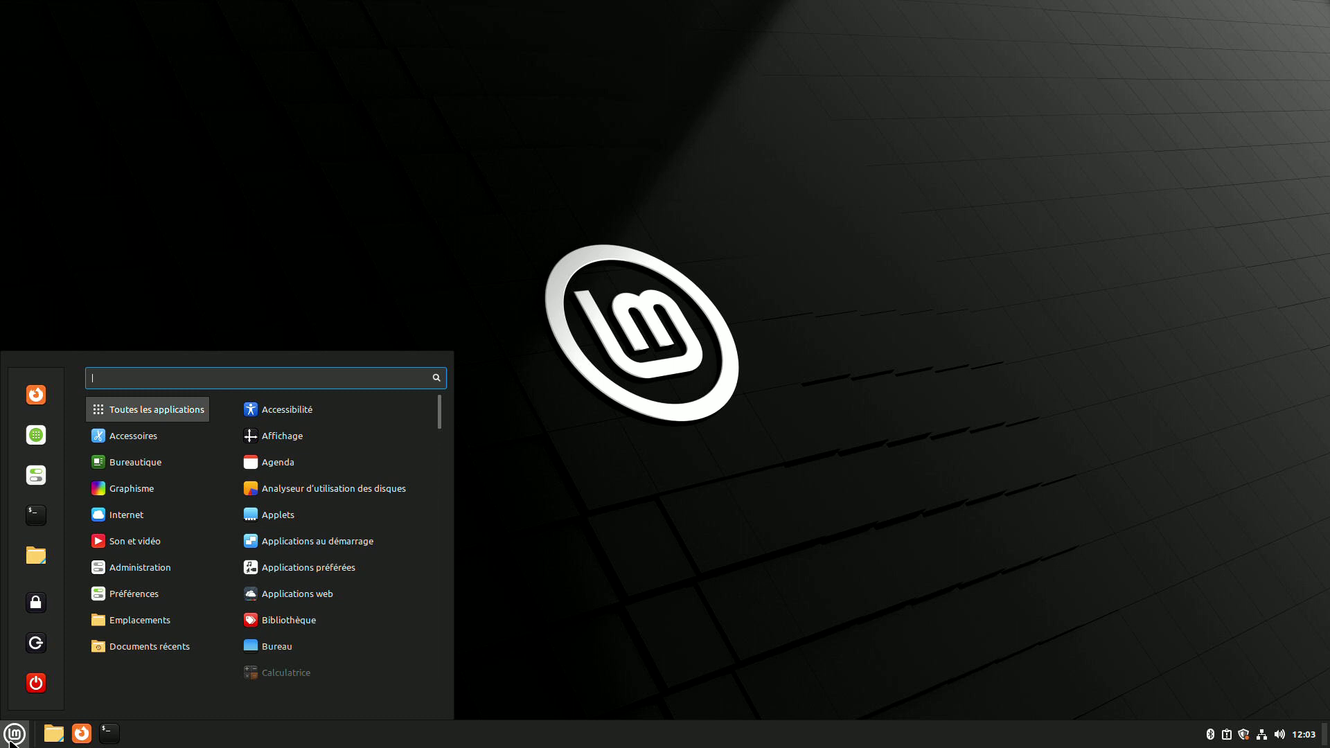
mouse_move(173, 648)
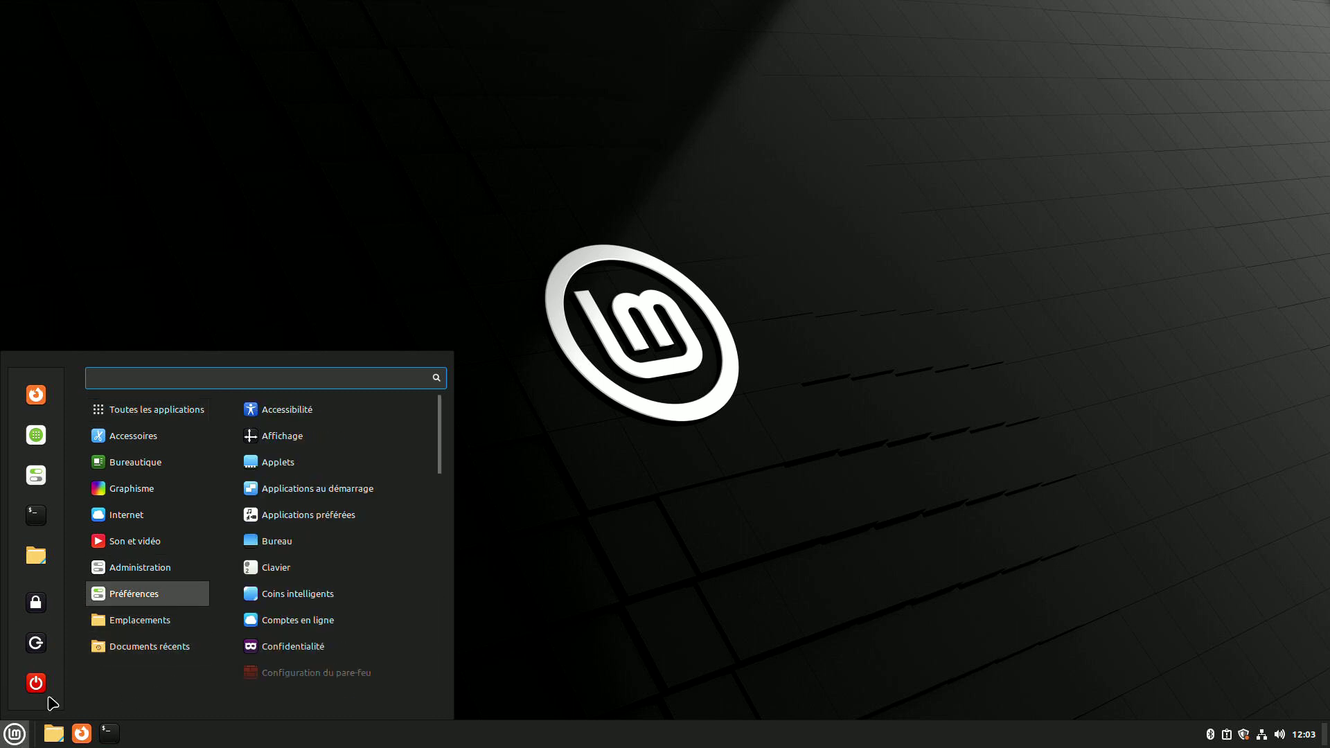
mouse_move(160, 554)
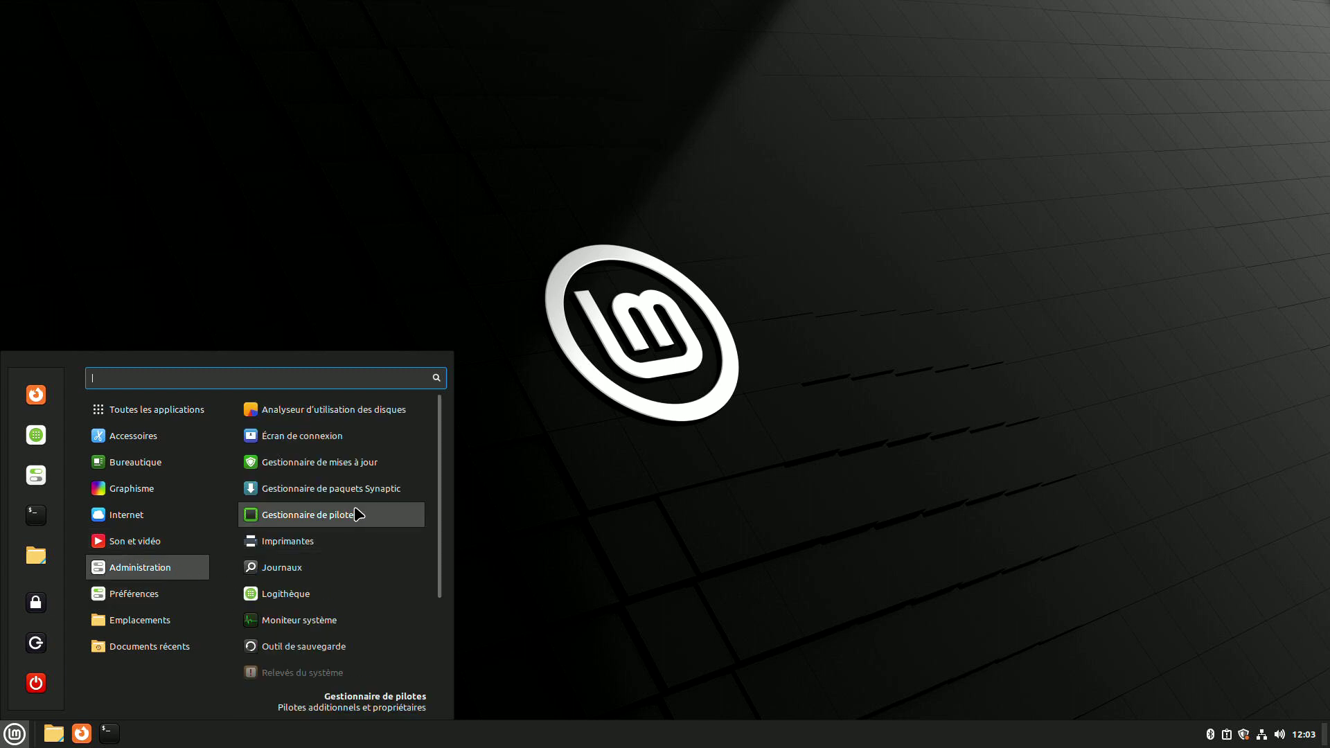
left_click(311, 628)
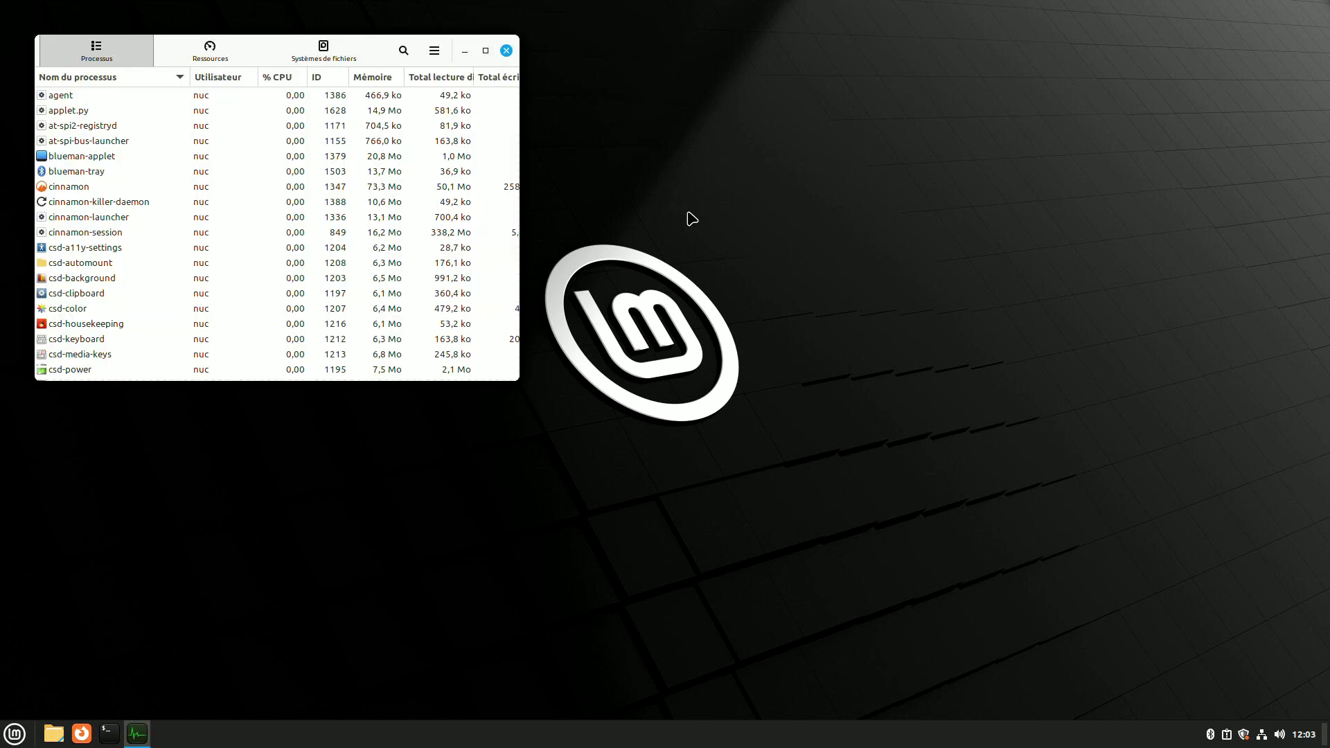
left_click(210, 52)
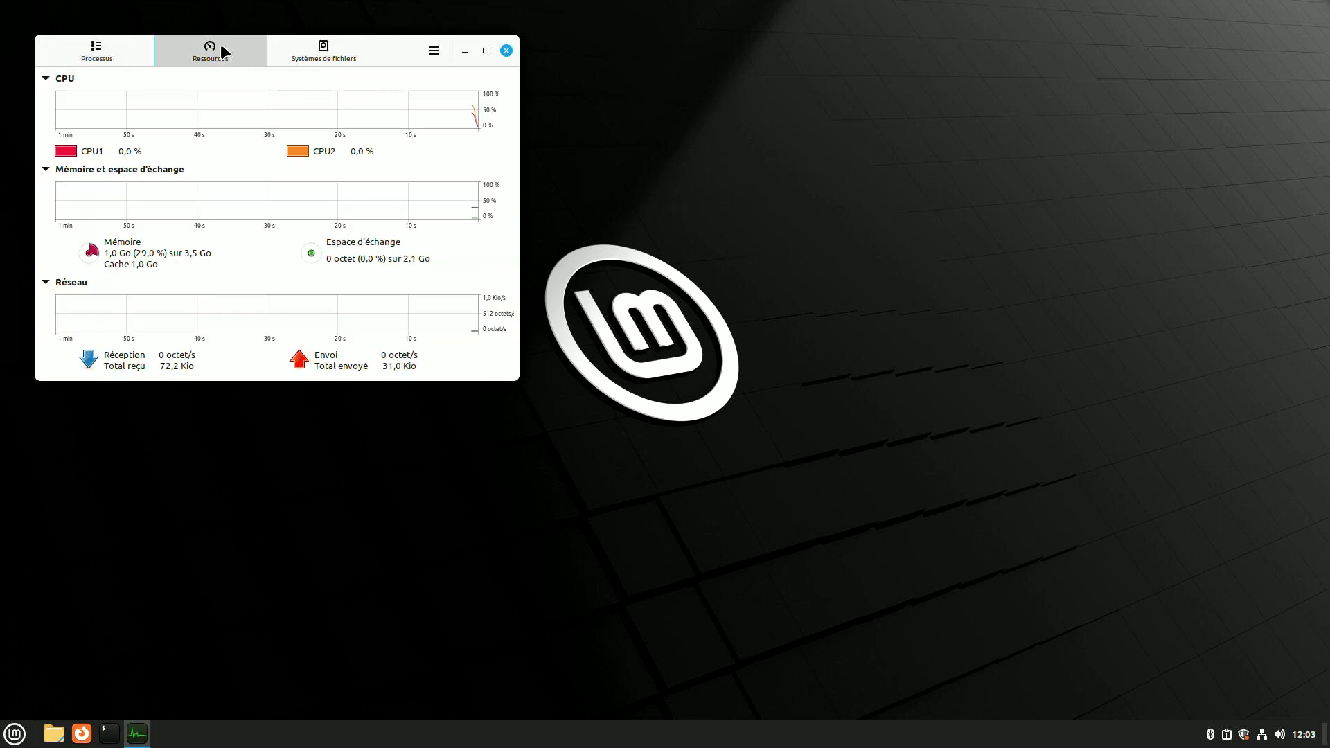
left_click(485, 48)
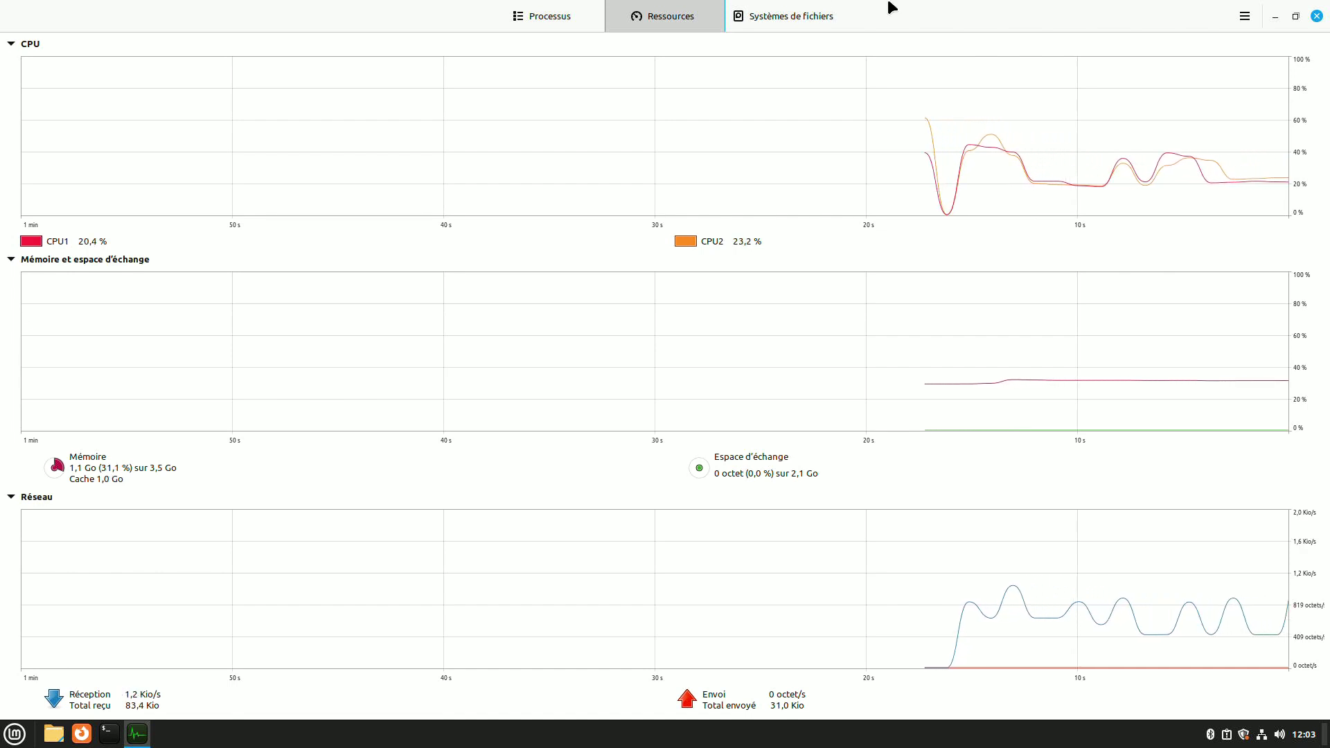
left_click_drag(936, 15, 629, 185)
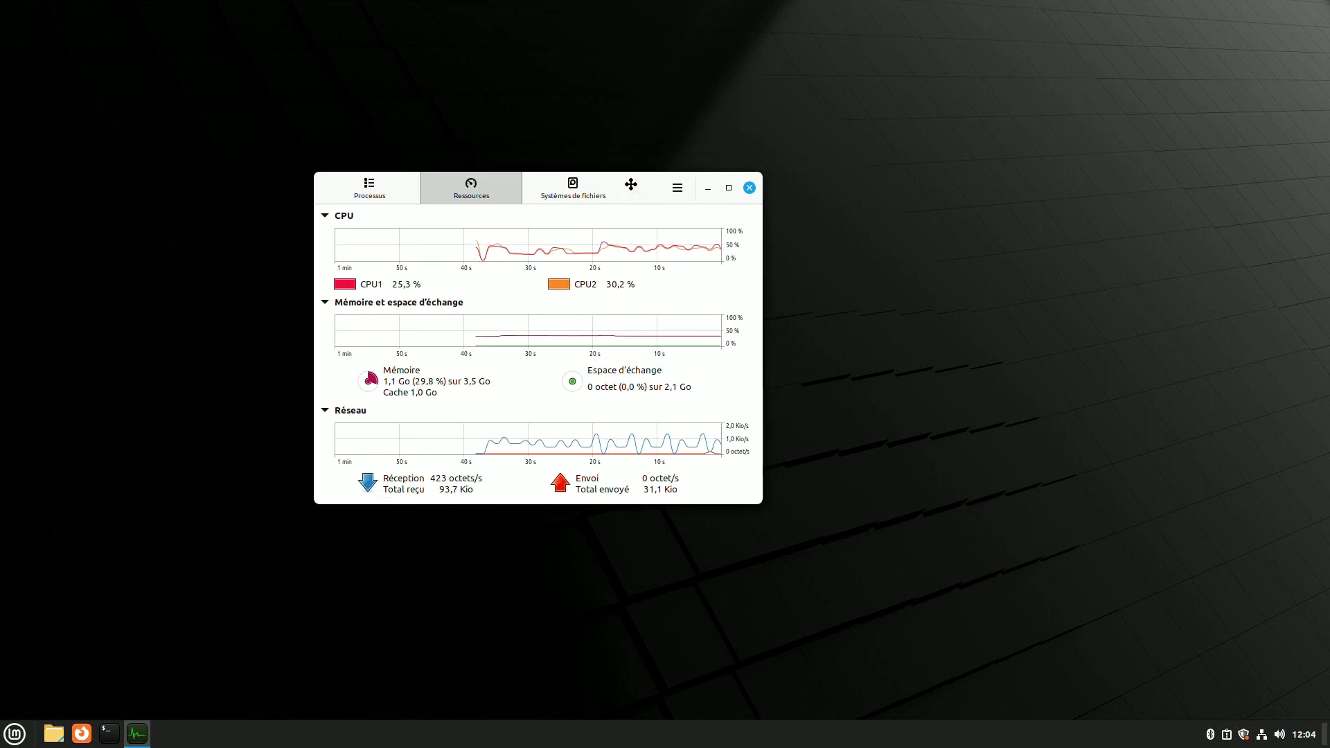
left_click(730, 183)
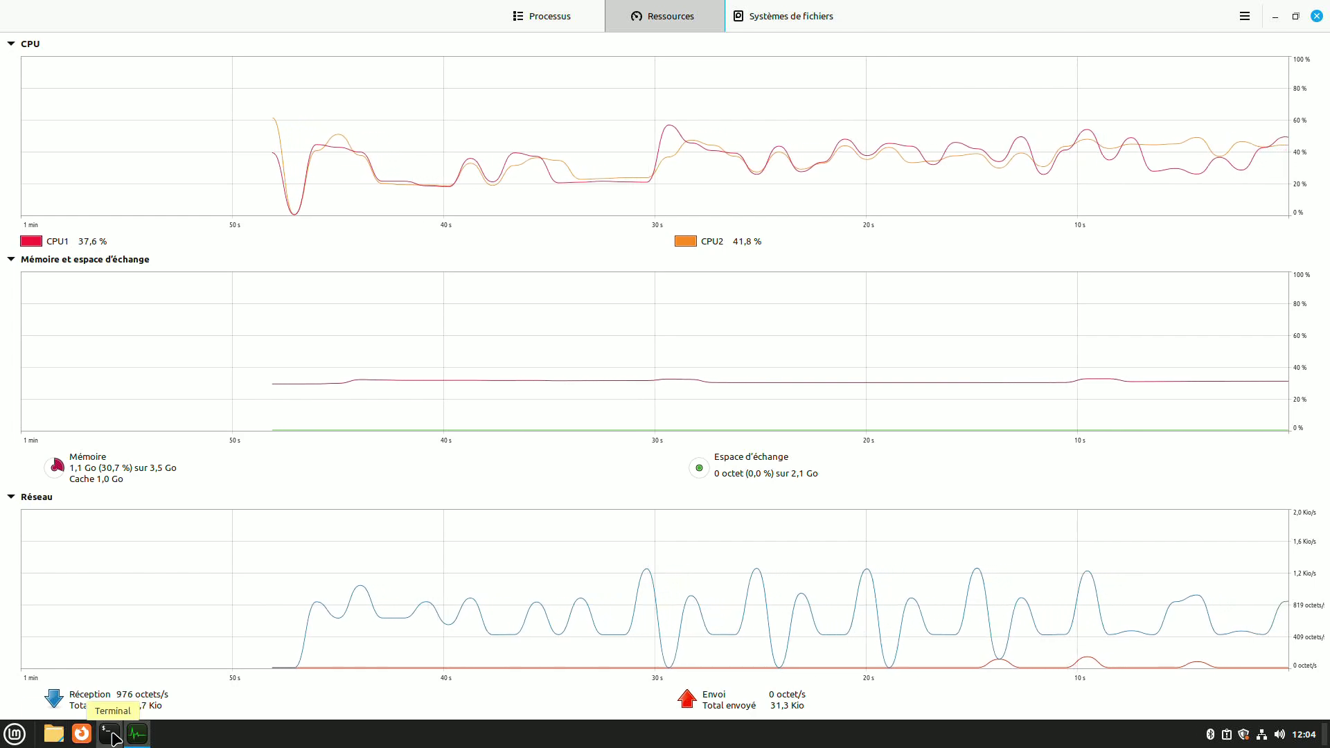
Sort the running processes by CPU usage in descending order, recheck the resource graphs, and close System Monitor
left_click(546, 21)
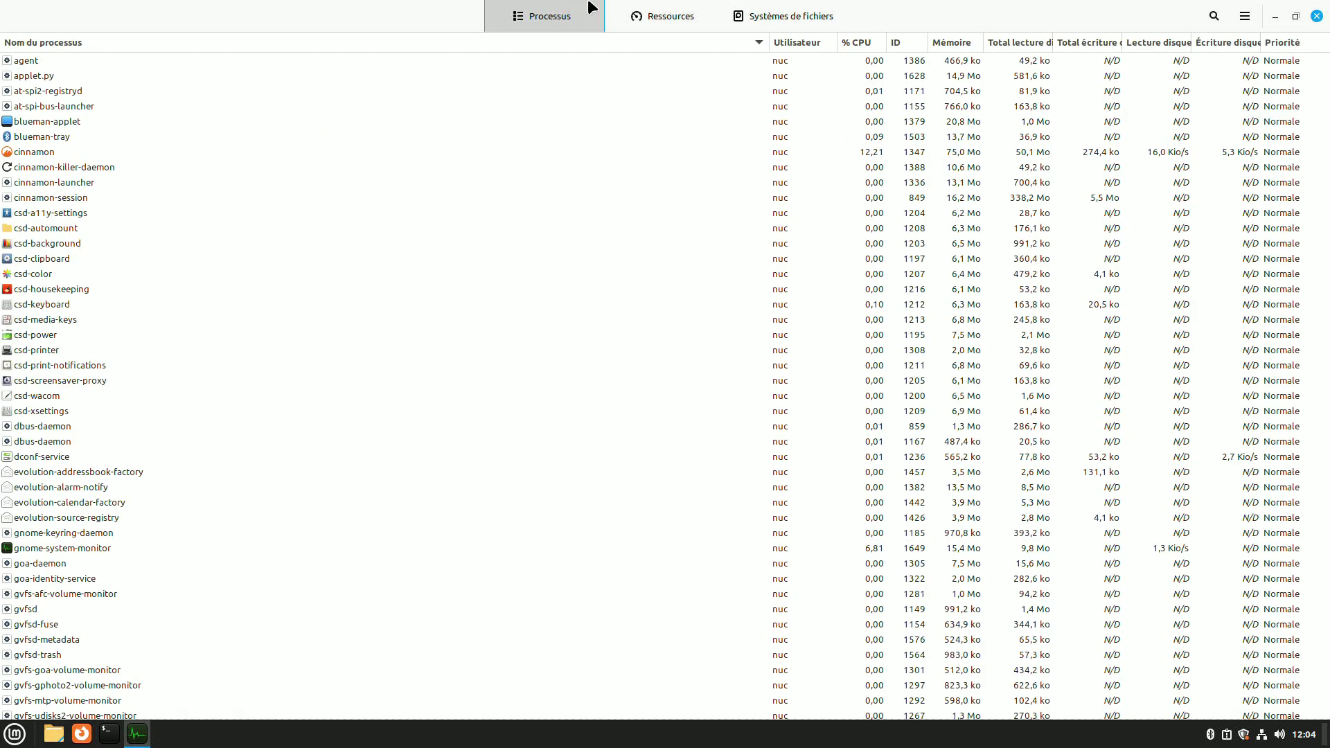
left_click(855, 44)
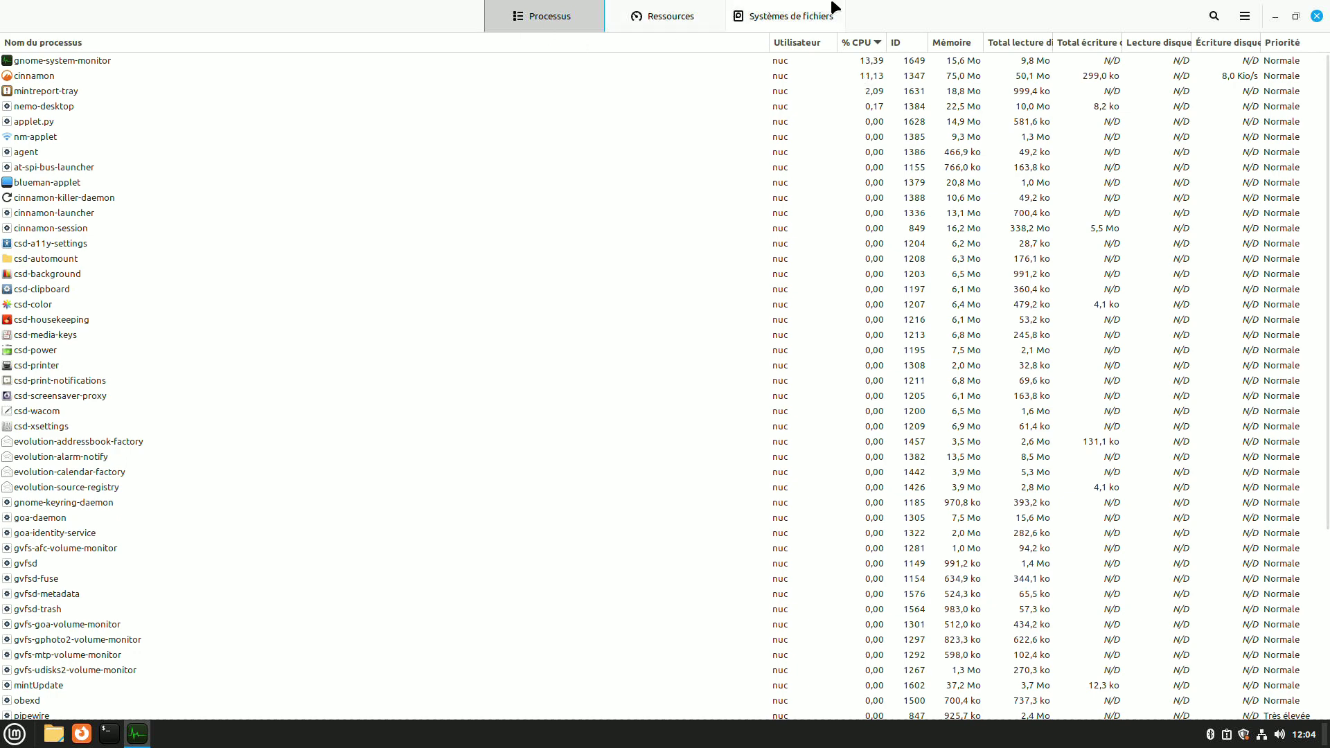
left_click(682, 12)
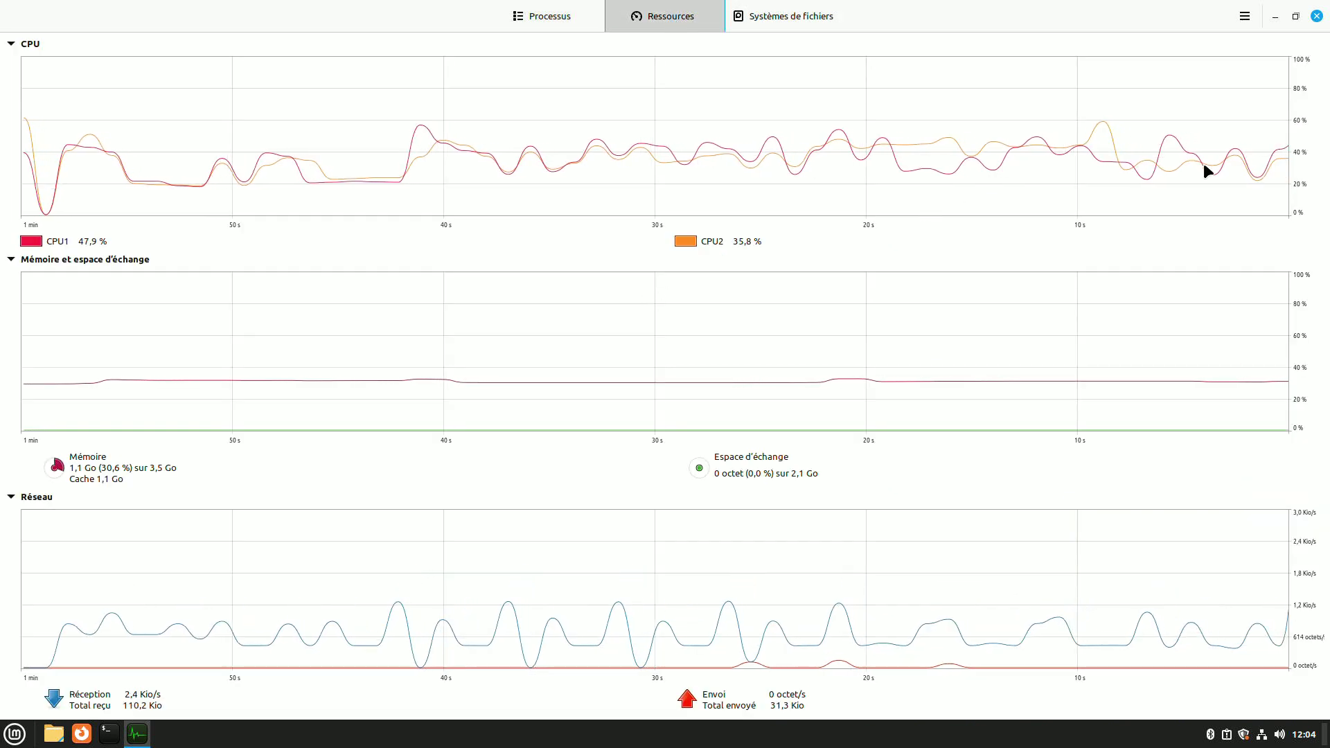
left_click(1317, 17)
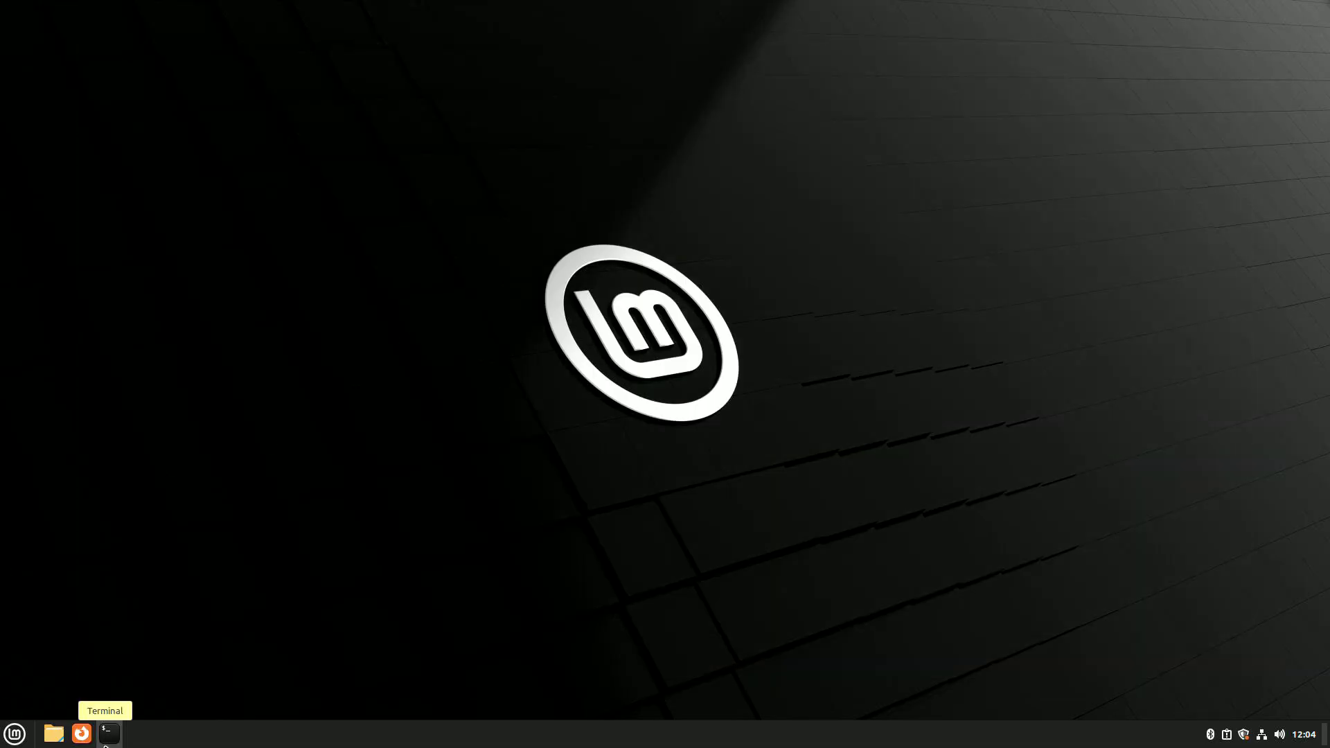
Open a maximized Terminal and run top, displaying the full command line of each process
left_click(109, 733)
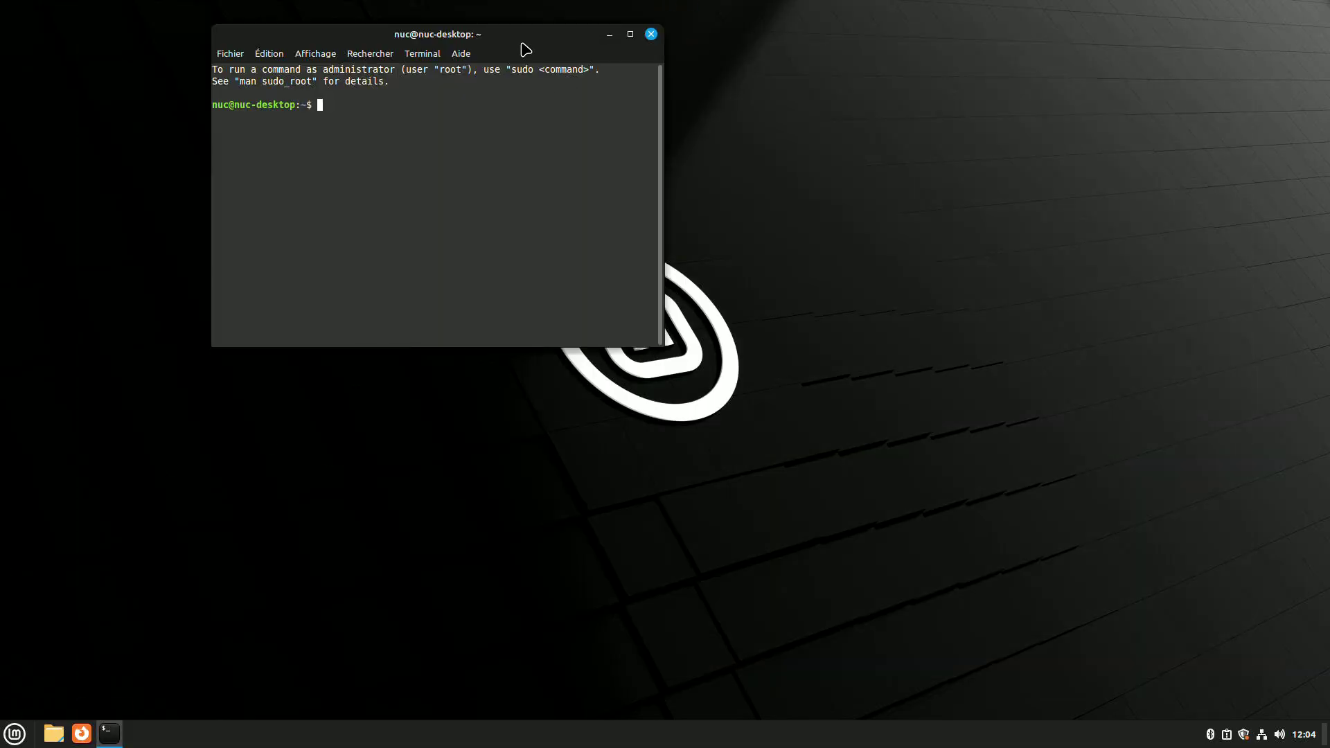
double_click(520, 37)
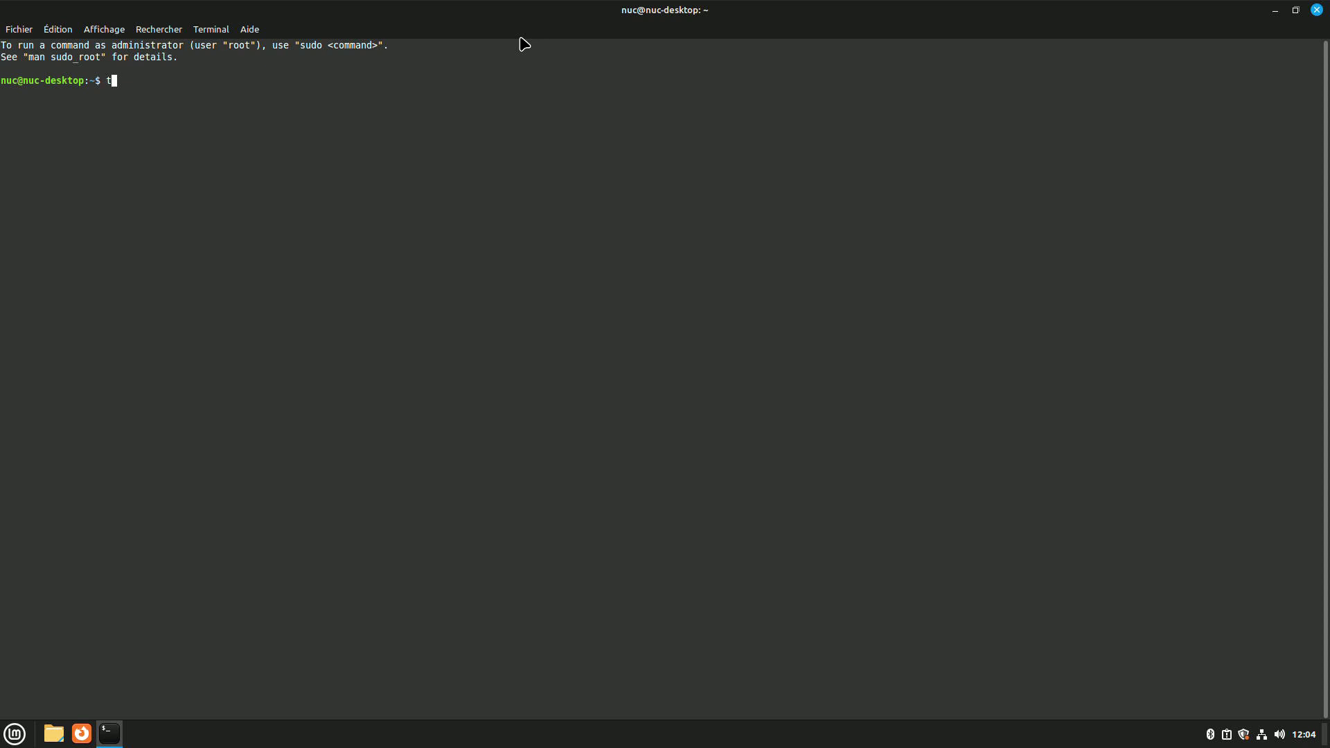
type("top")
key("Return")
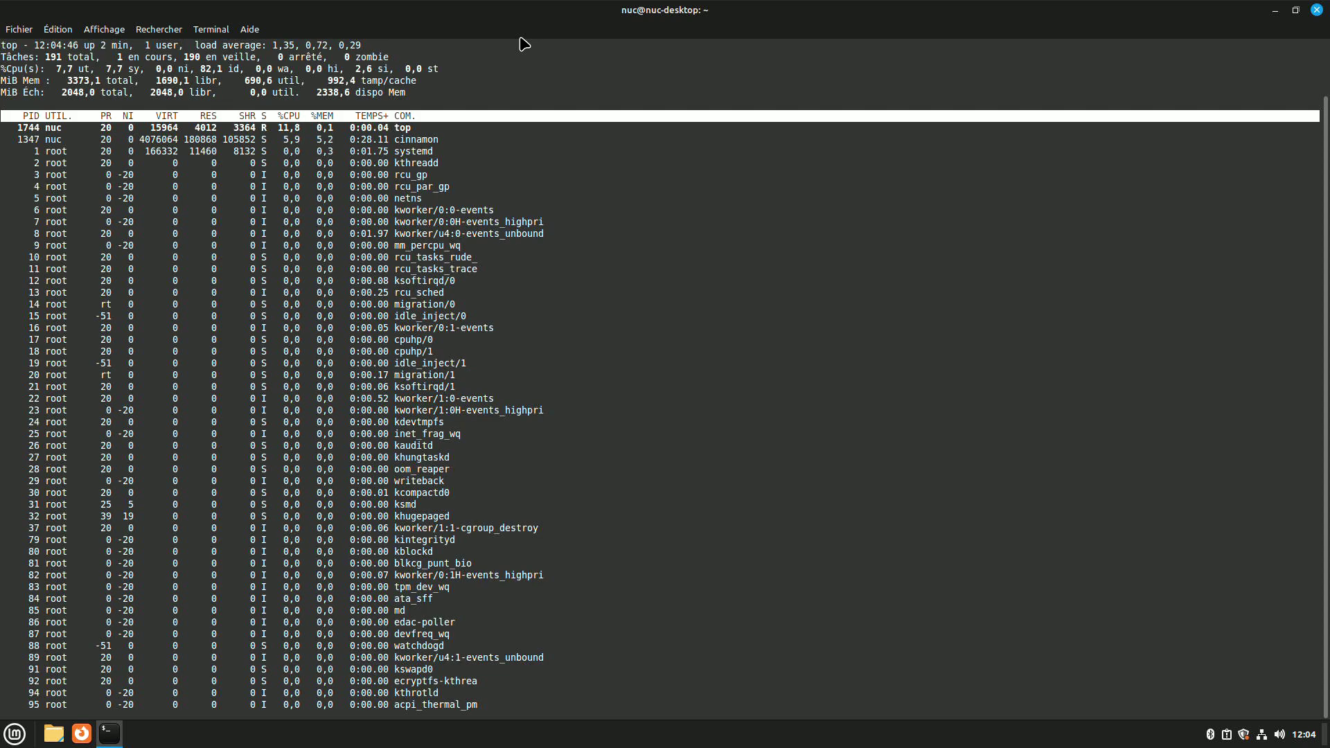
key("c")
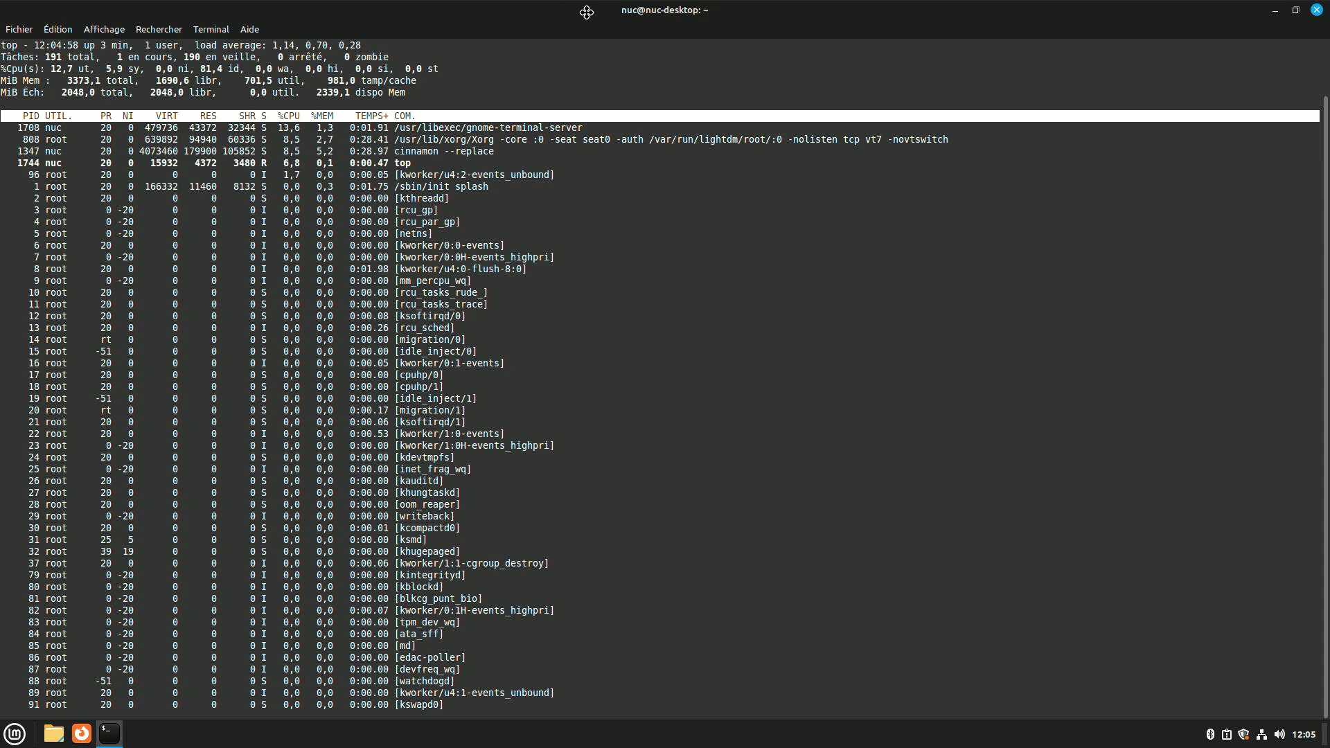
Restore the maximized Terminal to a smaller window, move it across the desktop, and close it with top still running
left_click_drag(587, 13, 541, 143)
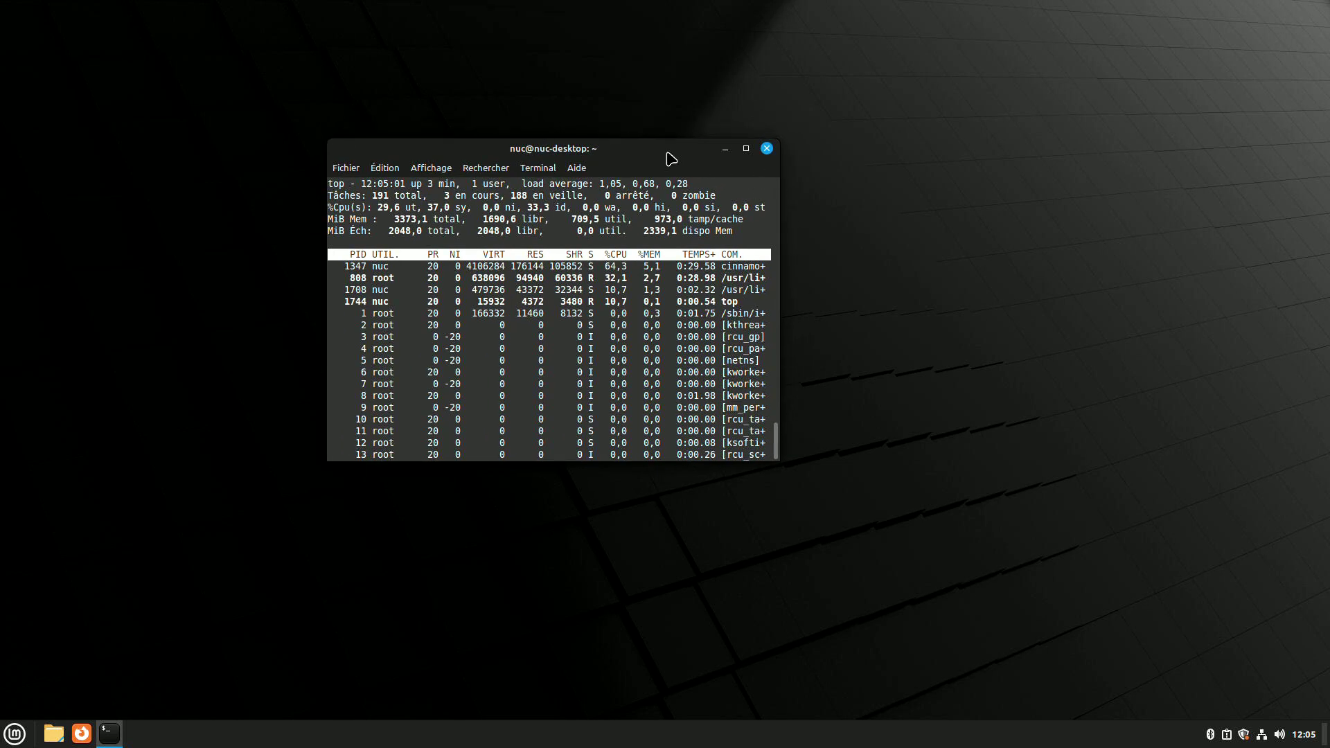
left_click_drag(648, 148, 870, 172)
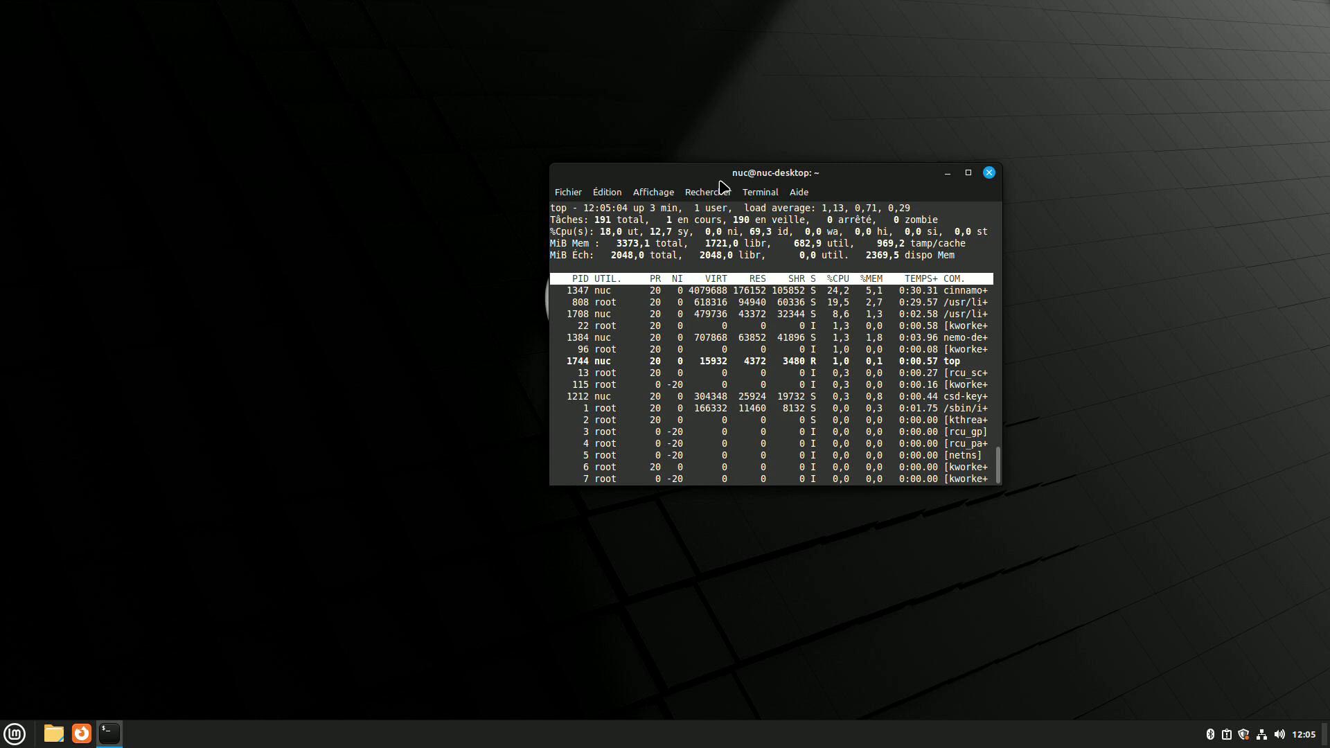
left_click(990, 173)
left_click(831, 382)
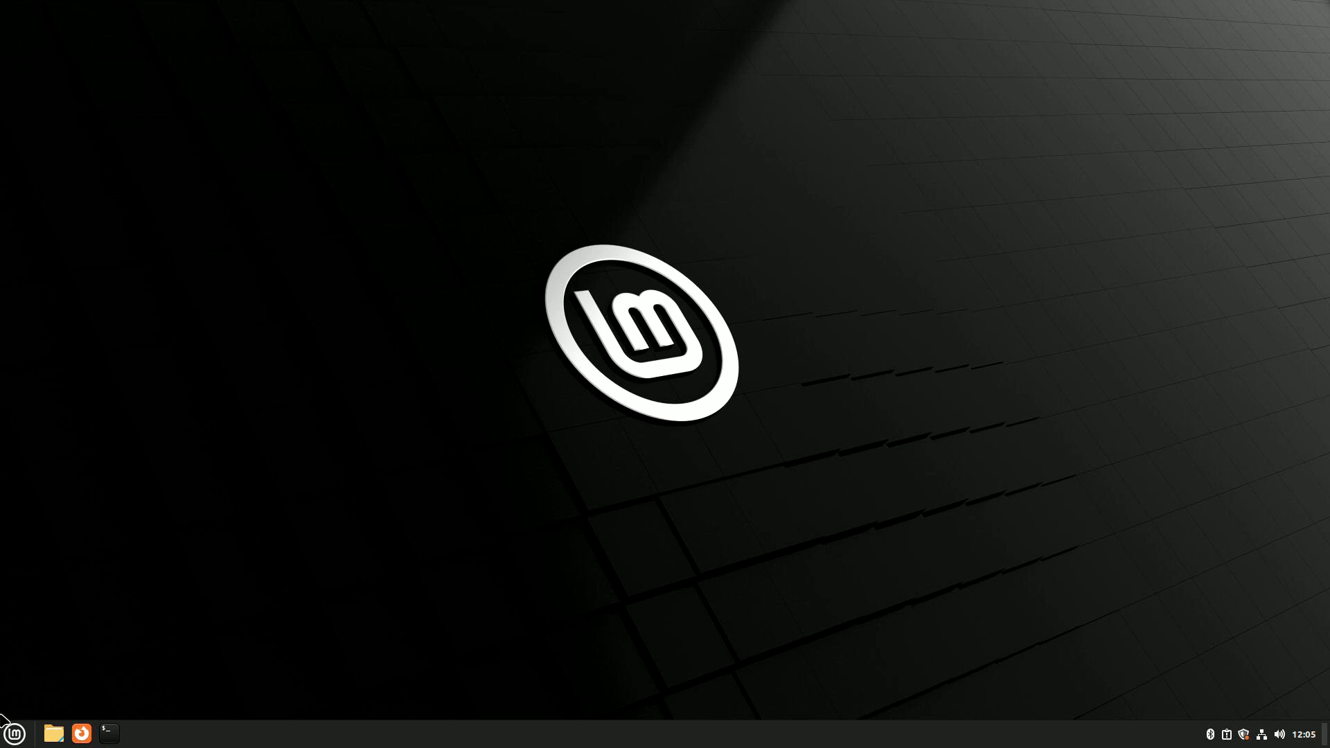
Launch Firefox, switch it to French while skipping the other welcome steps, close the privacy notice tab and maximize the window
left_click(82, 735)
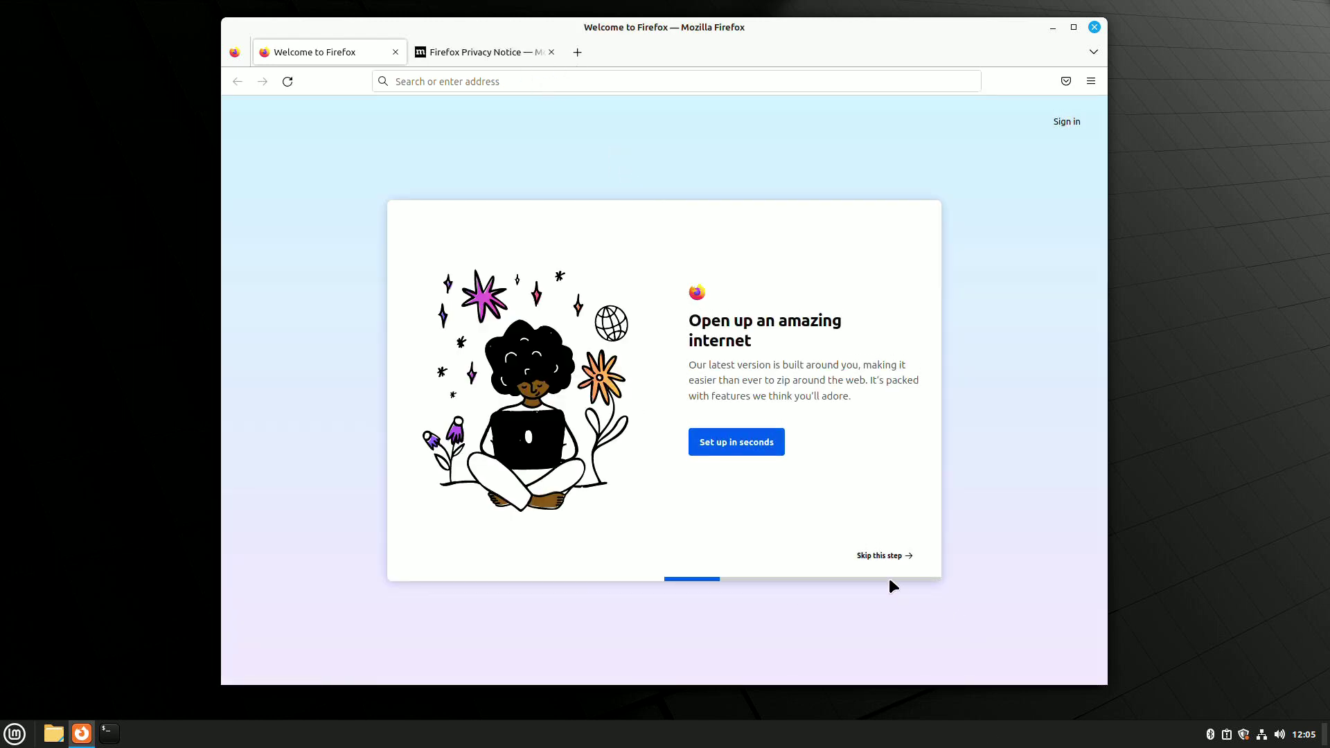
left_click(893, 556)
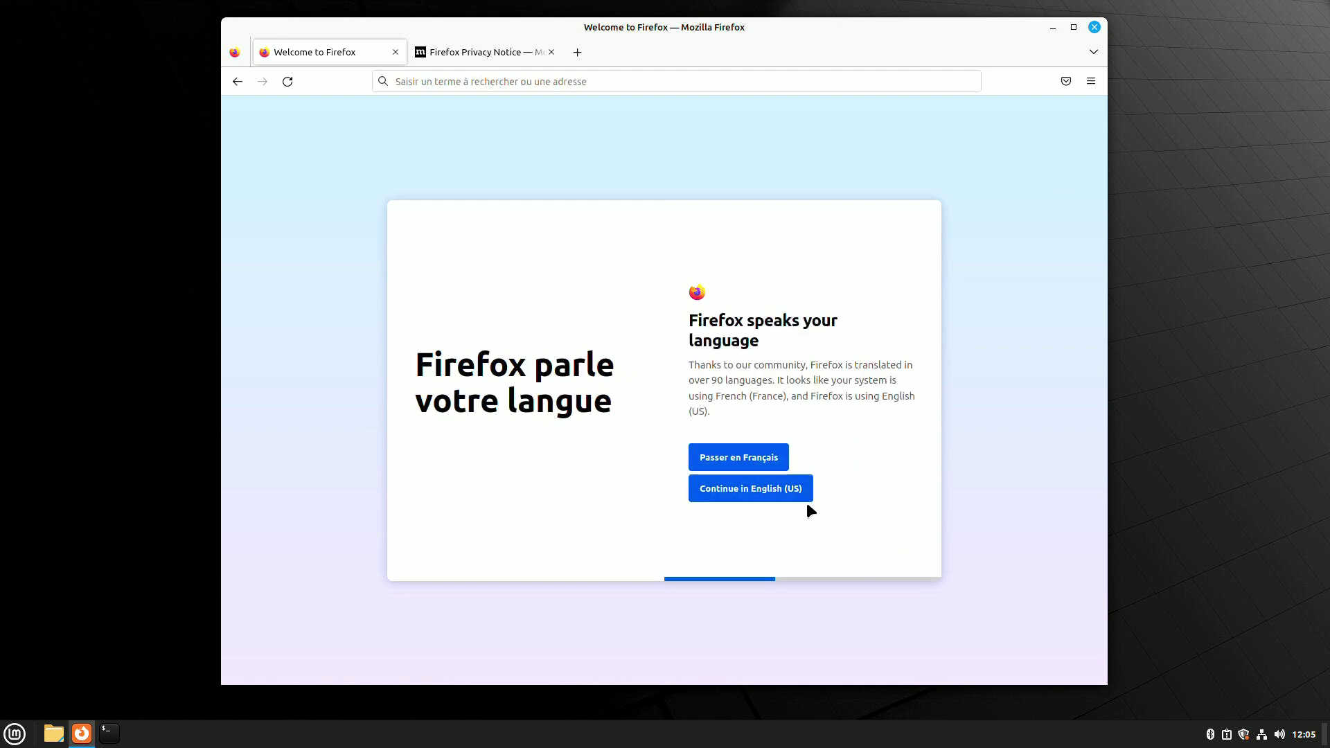
left_click(766, 459)
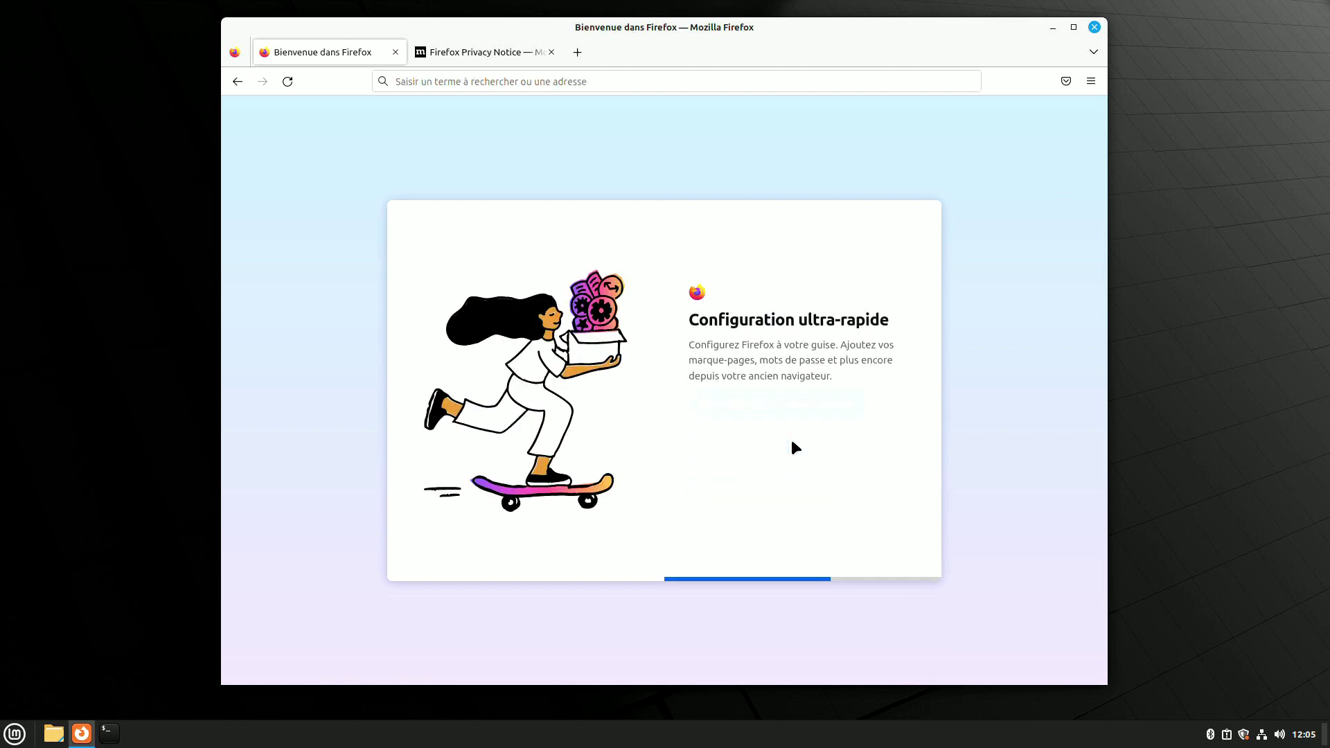
left_click(863, 558)
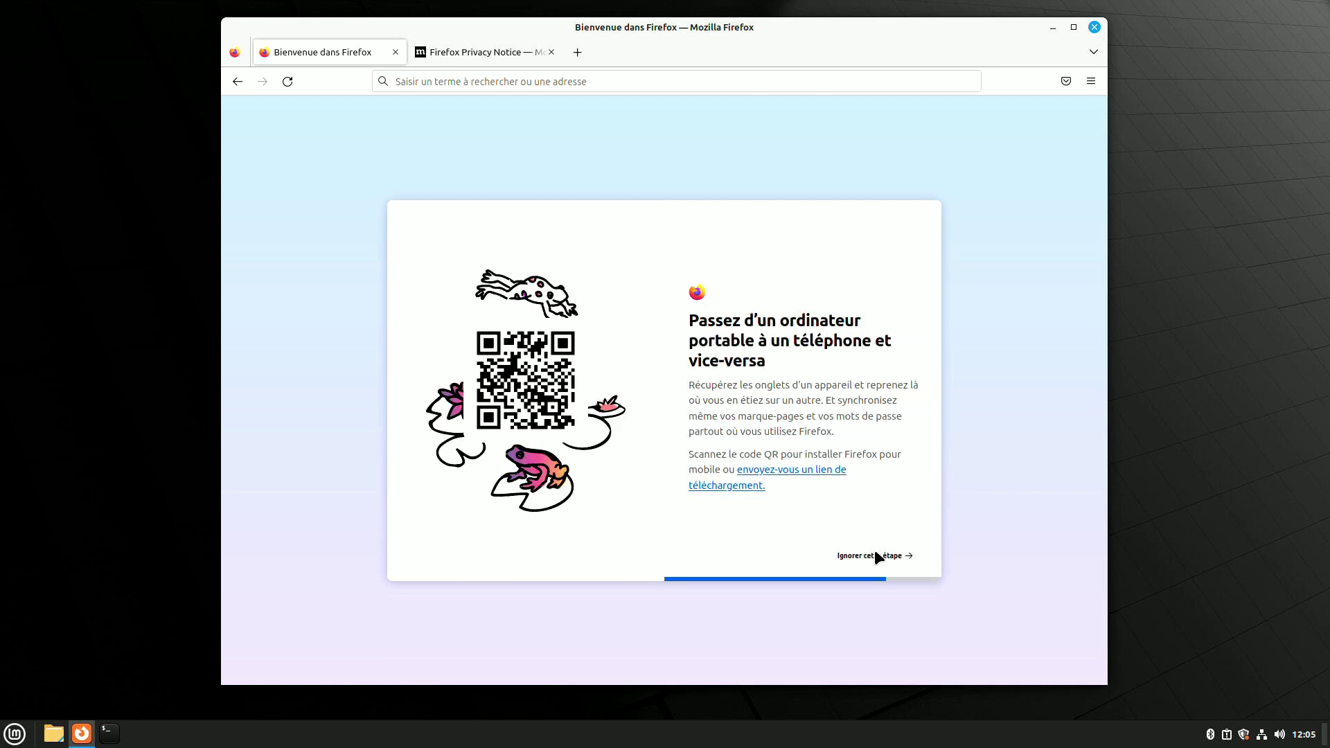
left_click(875, 552)
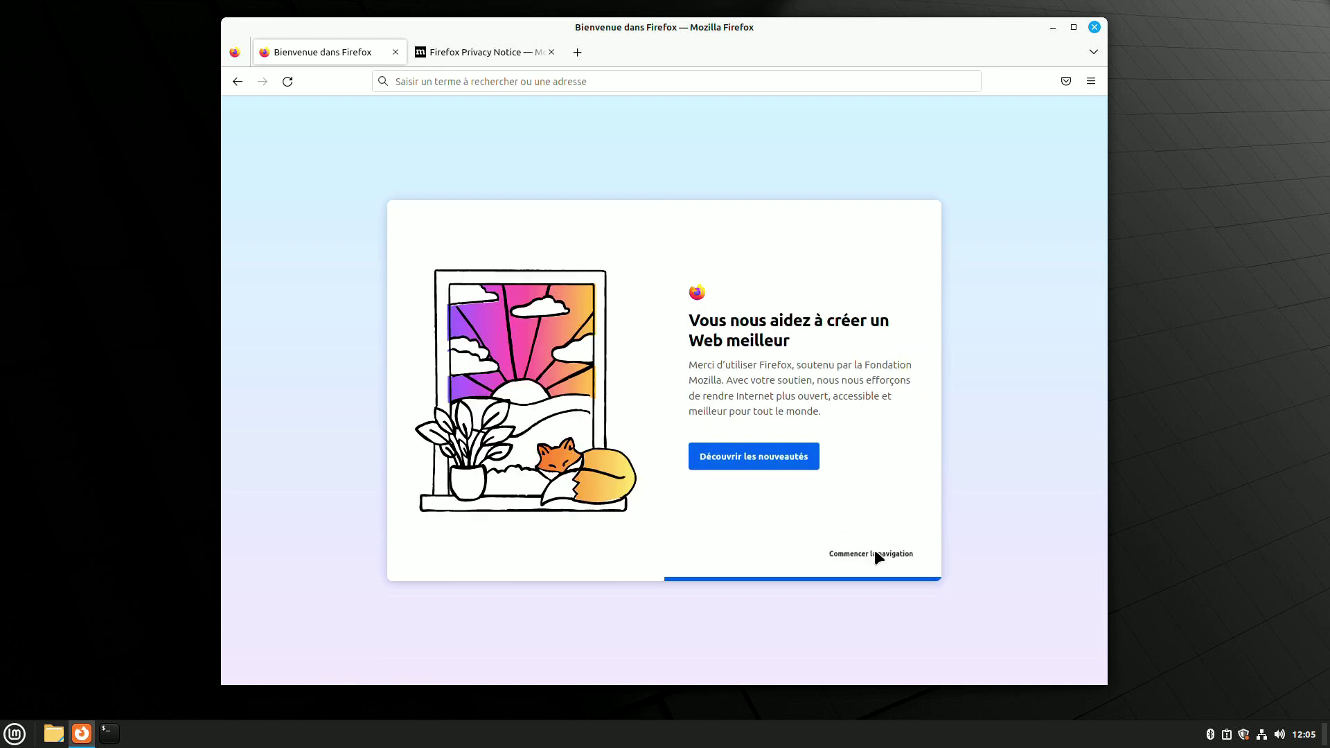
left_click(874, 551)
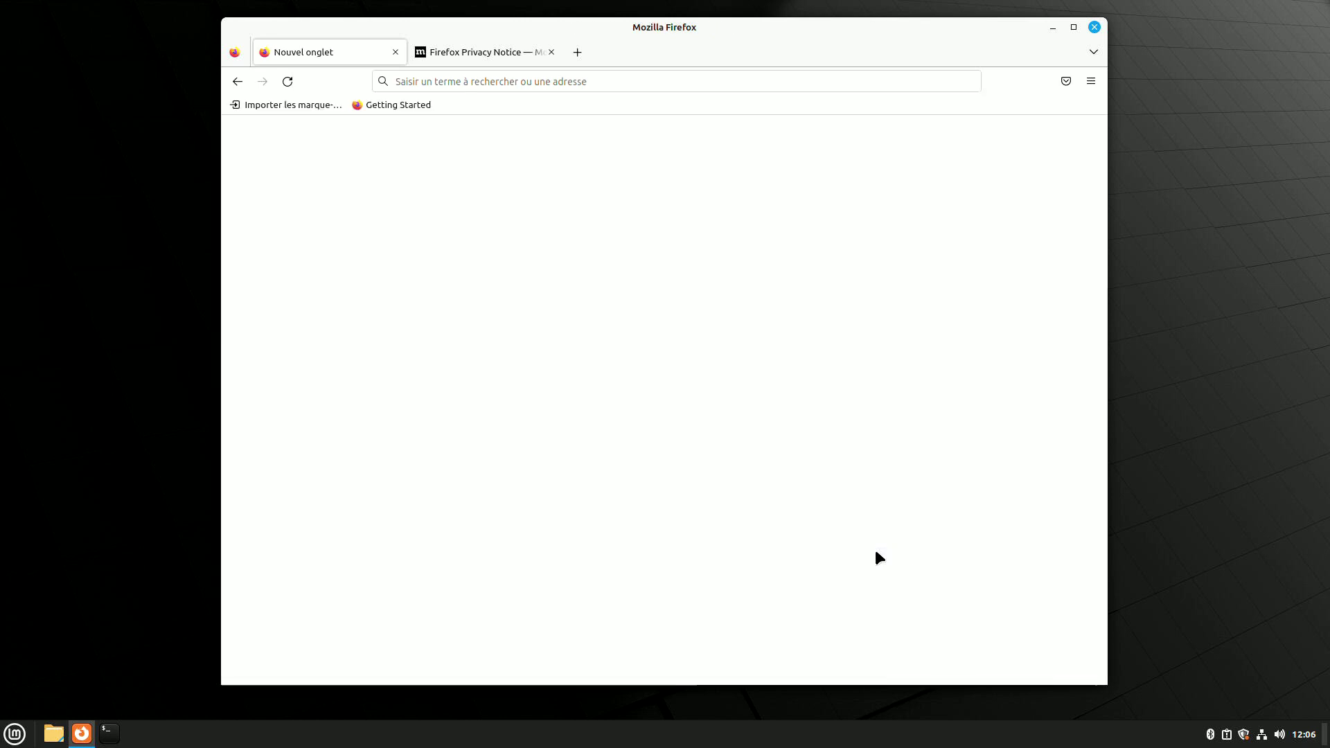
left_click(485, 52)
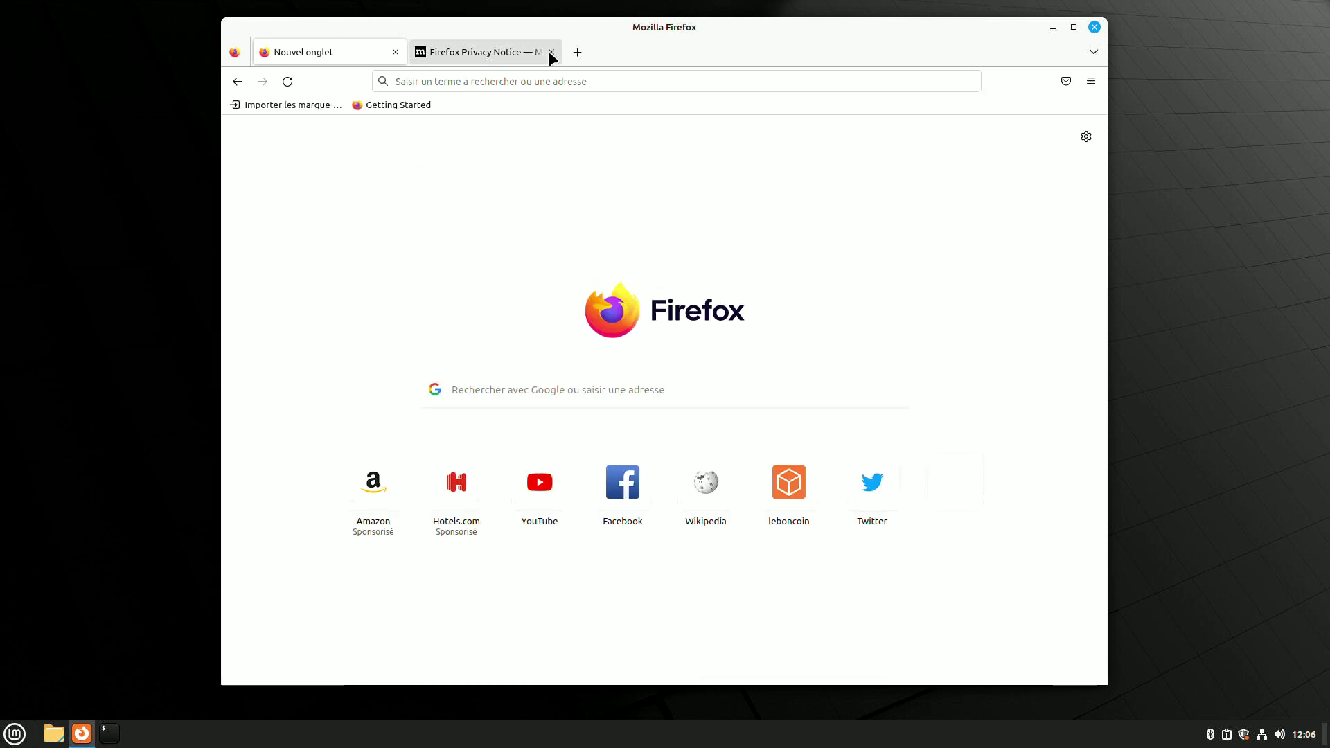
left_click(1074, 28)
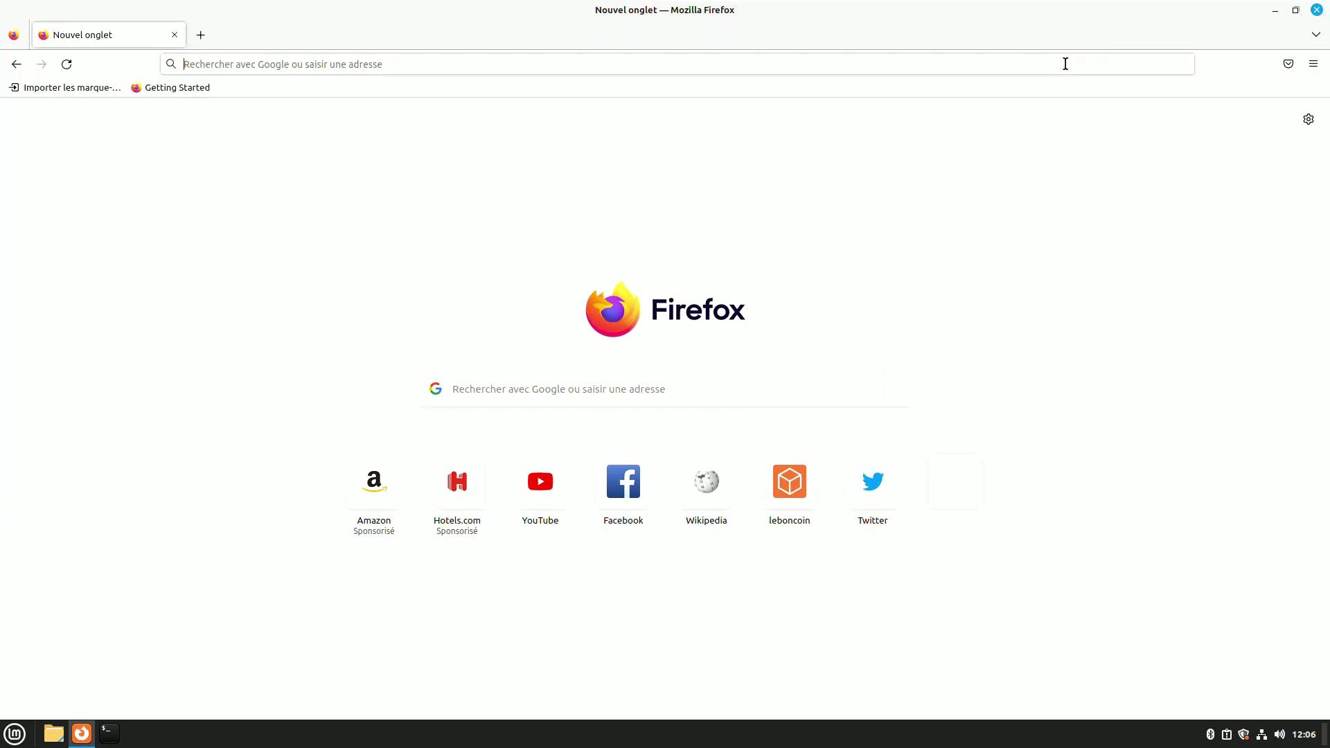
Search Google for youtube and open the YouTube site, accepting all cookies on both Google and YouTube
left_click(1065, 63)
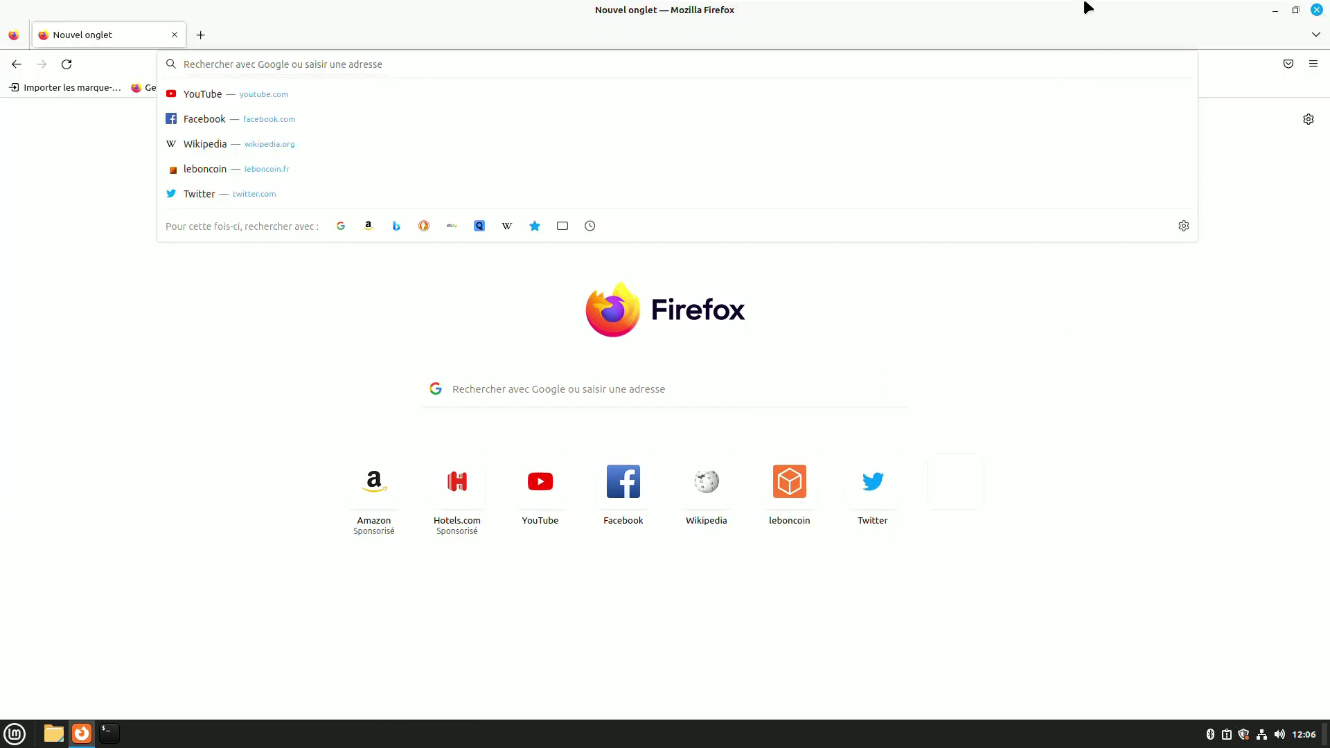
type("youtube")
key("Return")
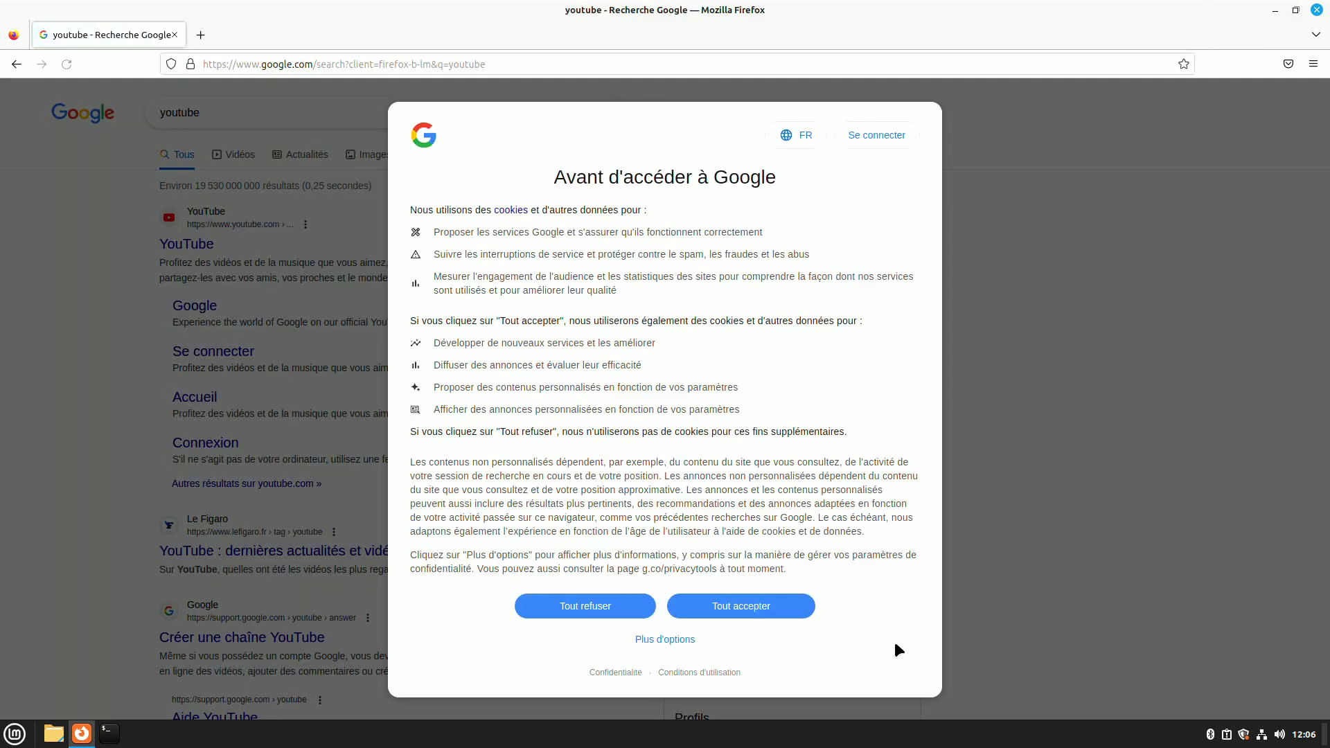
left_click(742, 607)
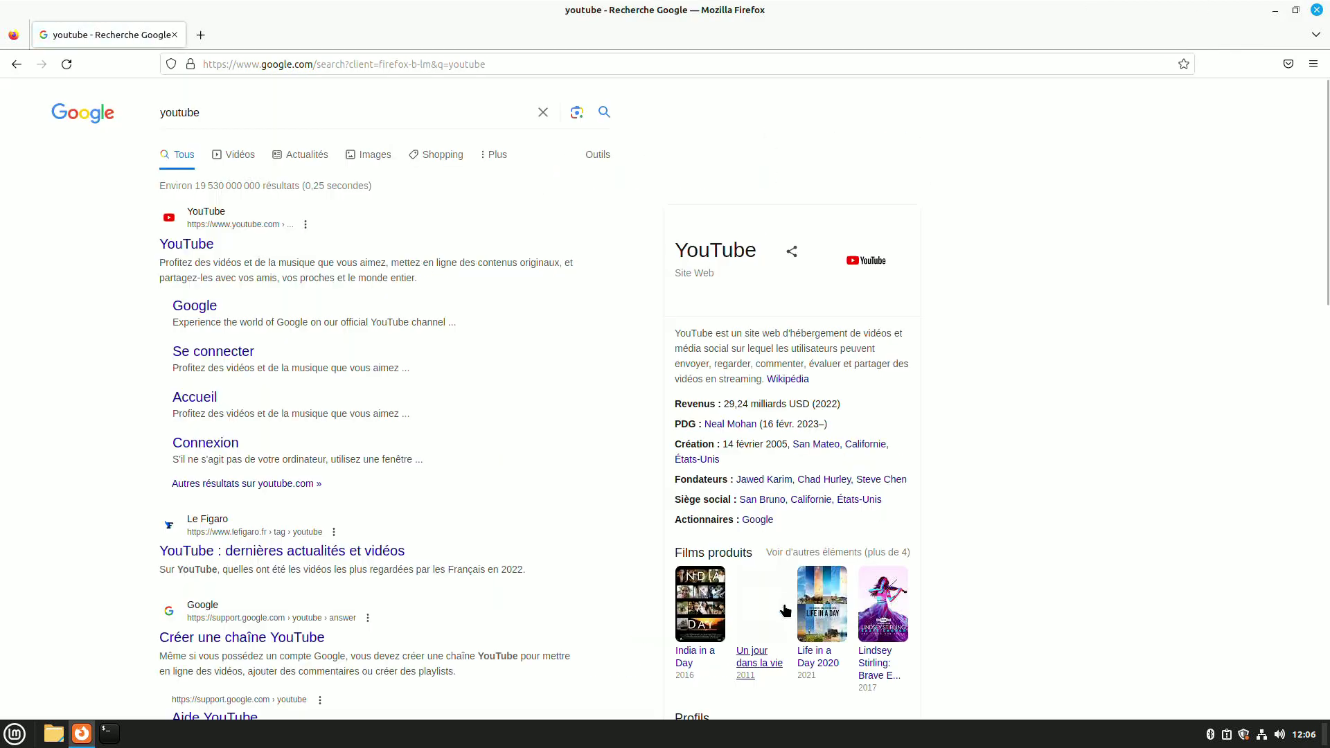
left_click(192, 246)
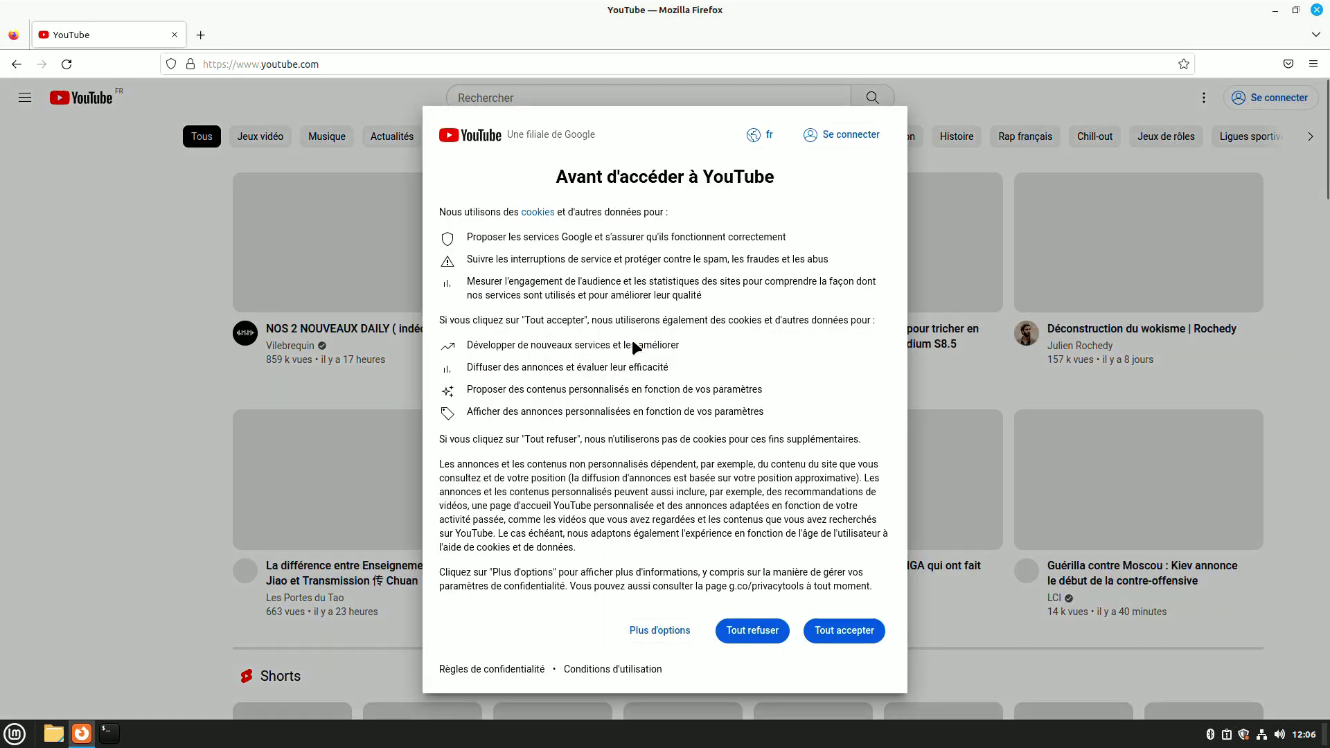
left_click(854, 627)
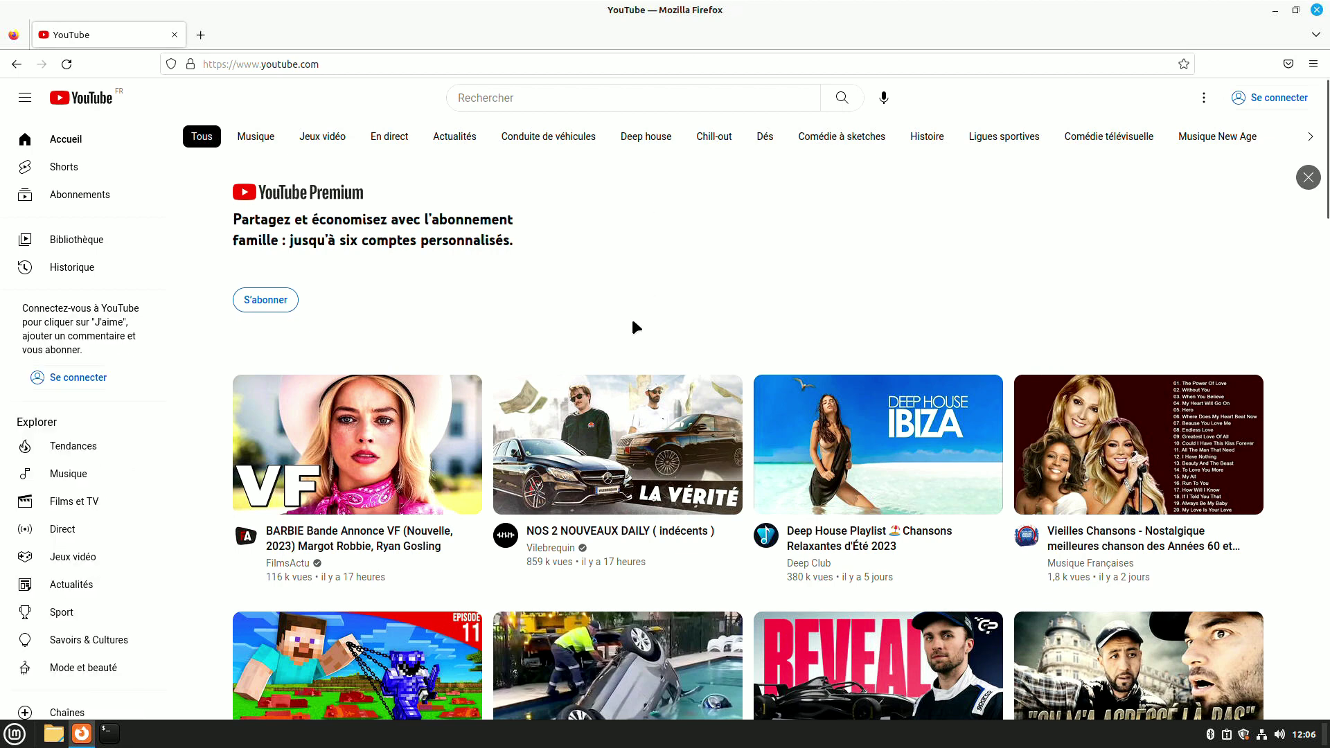
Play the YouTube video "J'ai utilisé un pro player pour tricher en PvP... - Episode 11 | Paladium S8.5" and close Firefox
scroll(617, 298, "down", 2)
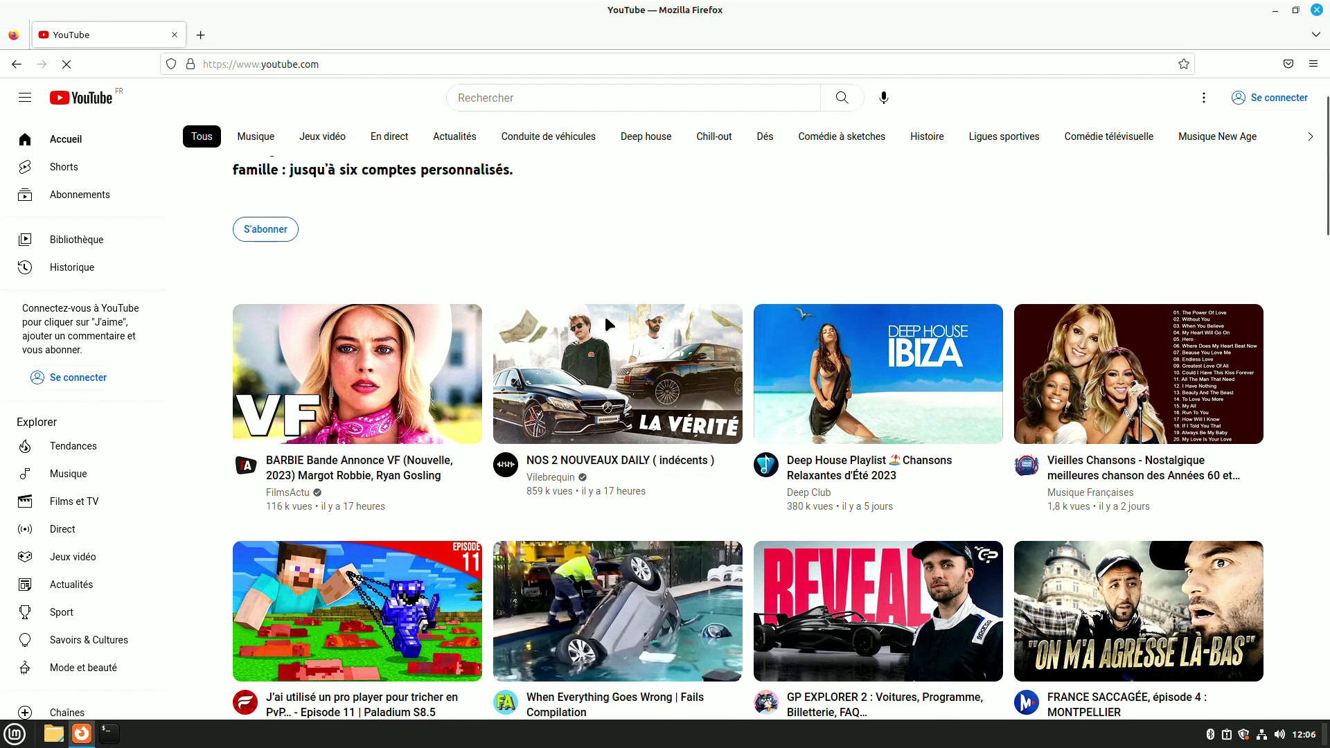
scroll(577, 367, "down", 2)
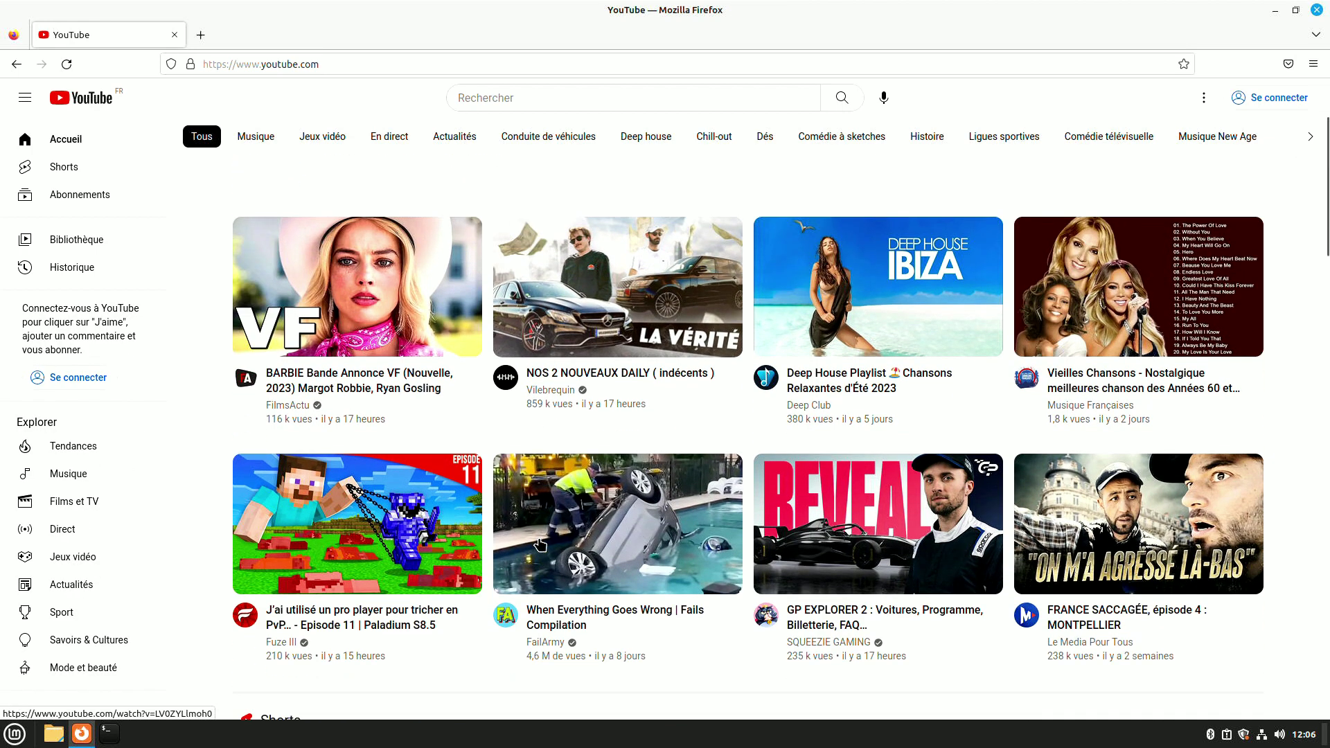
left_click(312, 501)
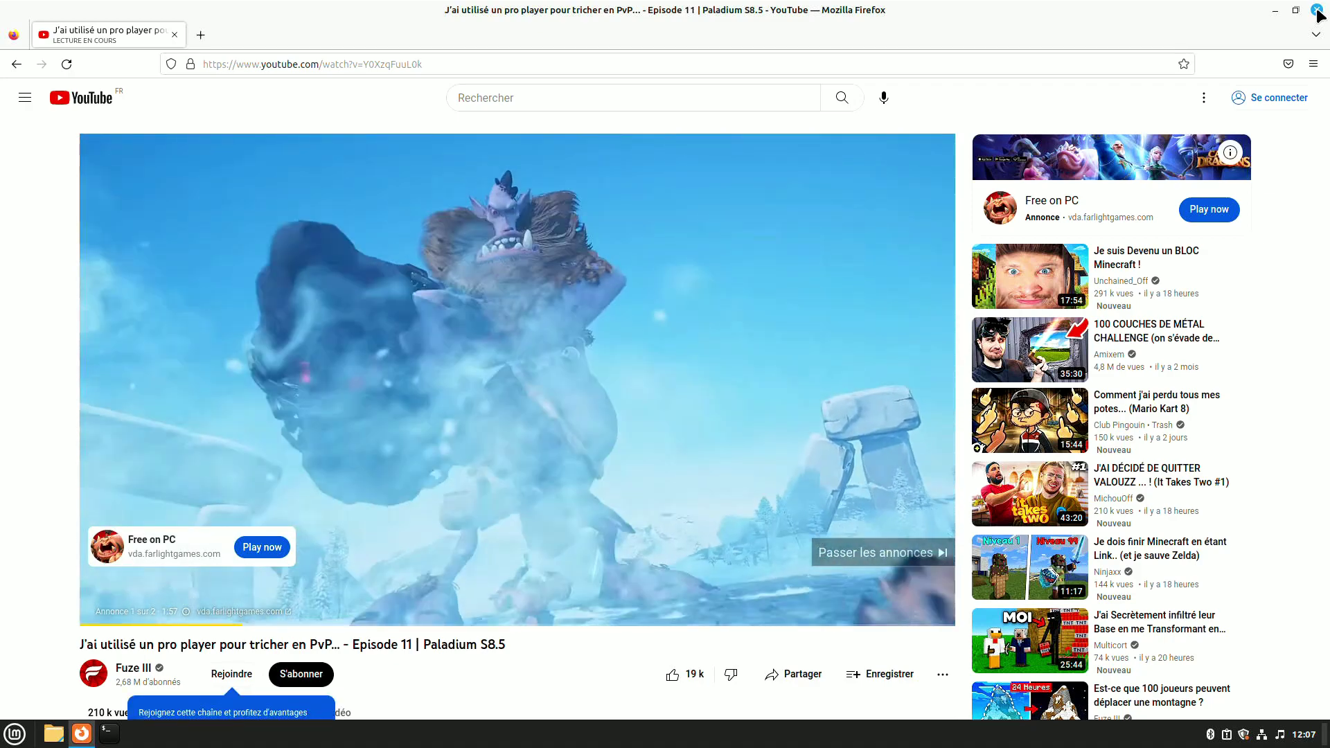
left_click(1318, 10)
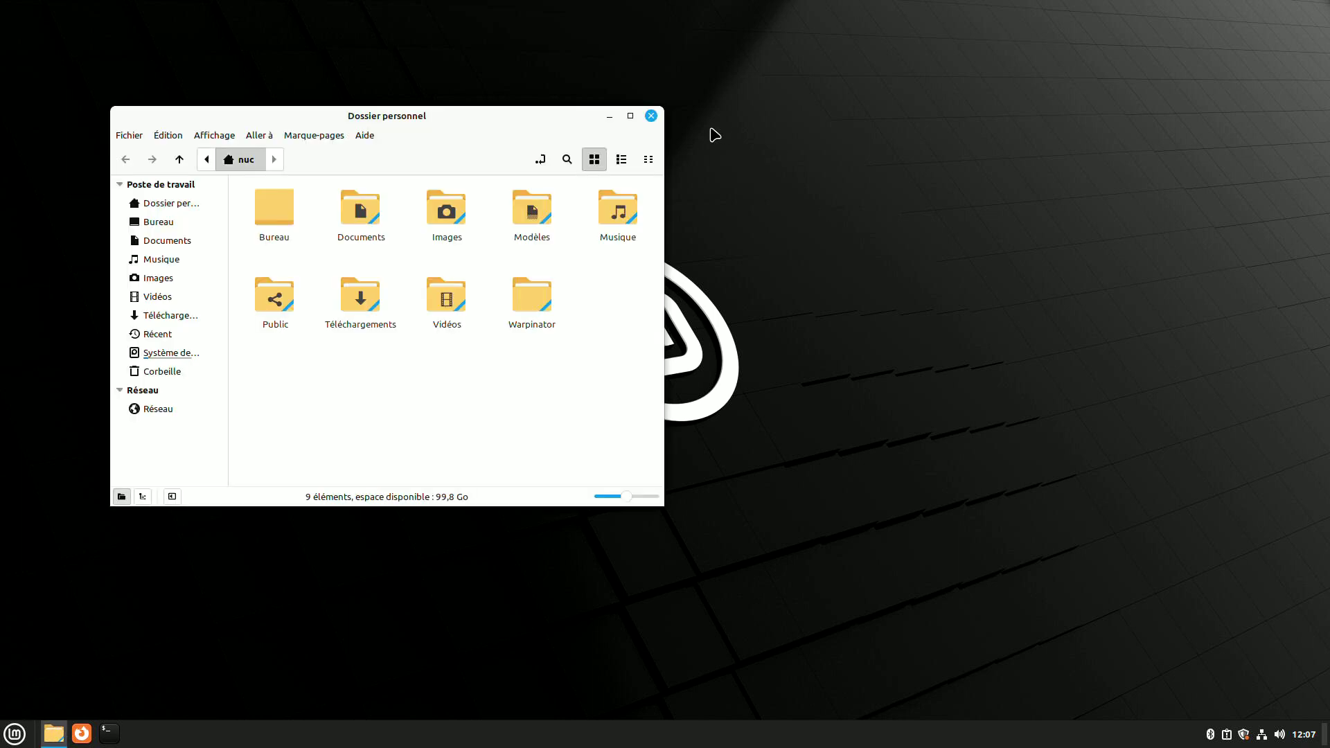
Move the home folder window around the desktop and browse the application categories in the Linux Mint menu
left_click_drag(392, 117, 636, 76)
left_click(16, 736)
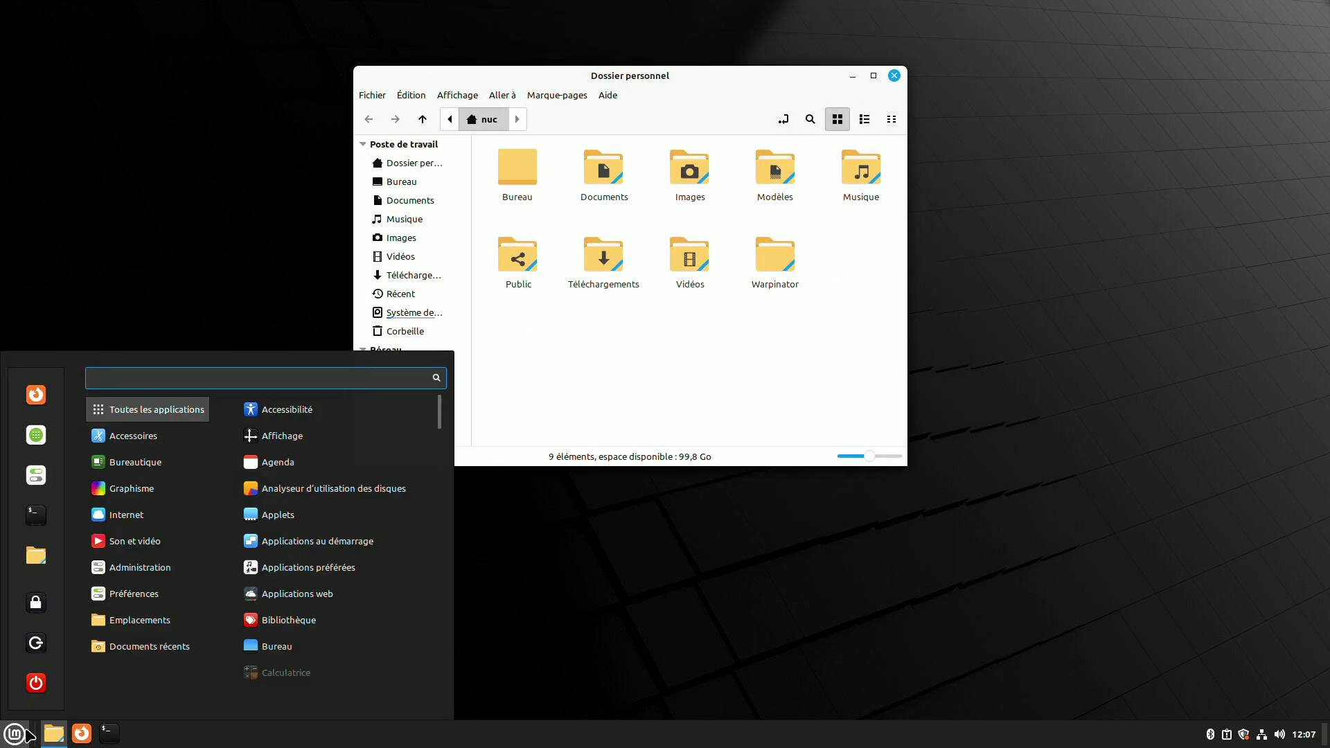
mouse_move(90, 603)
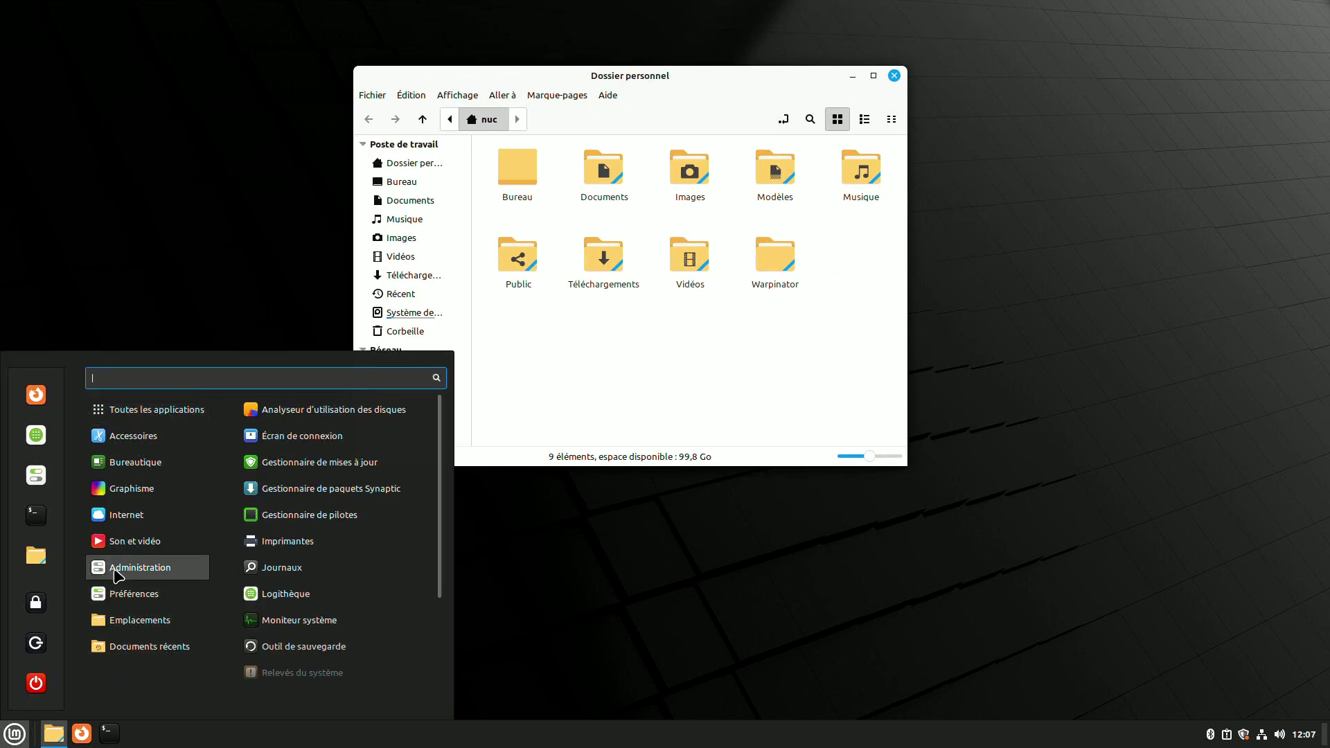
mouse_move(136, 541)
mouse_move(143, 515)
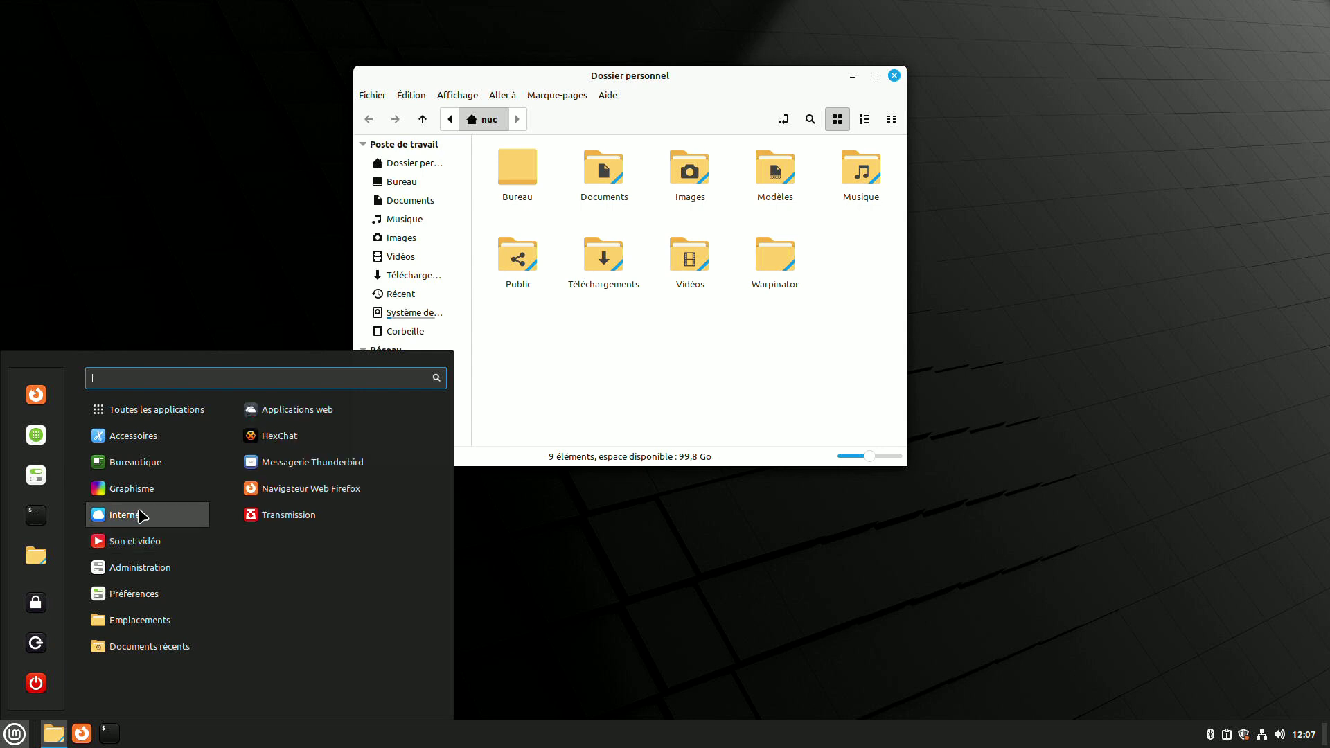
mouse_move(145, 490)
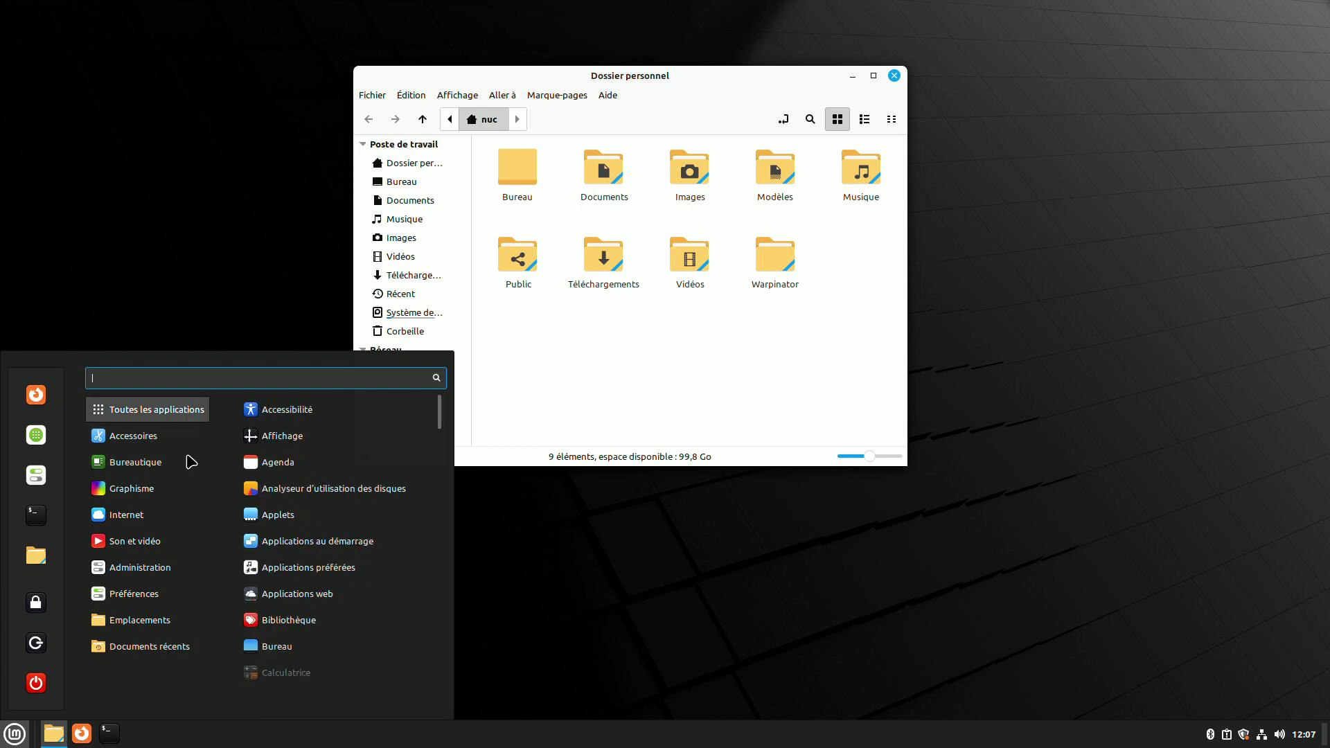
mouse_move(162, 630)
mouse_move(174, 577)
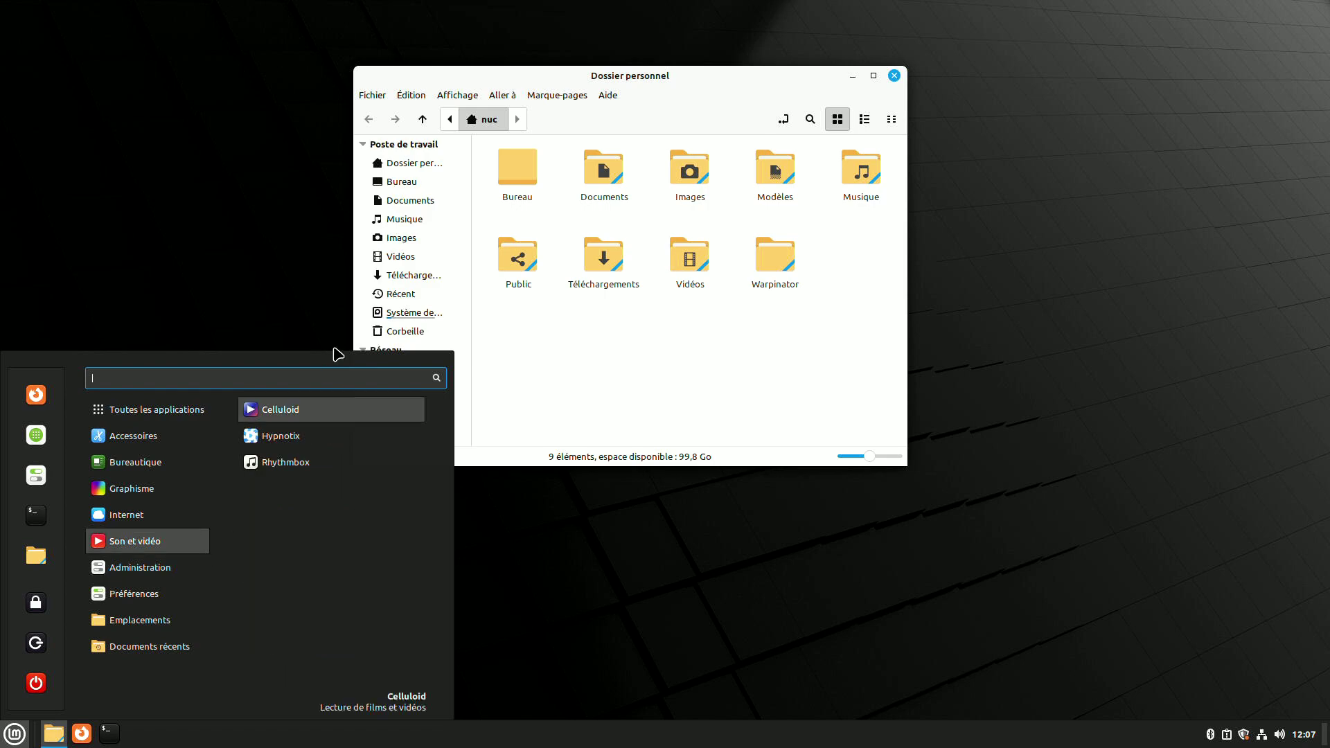
left_click(586, 386)
left_click_drag(704, 93, 675, 123)
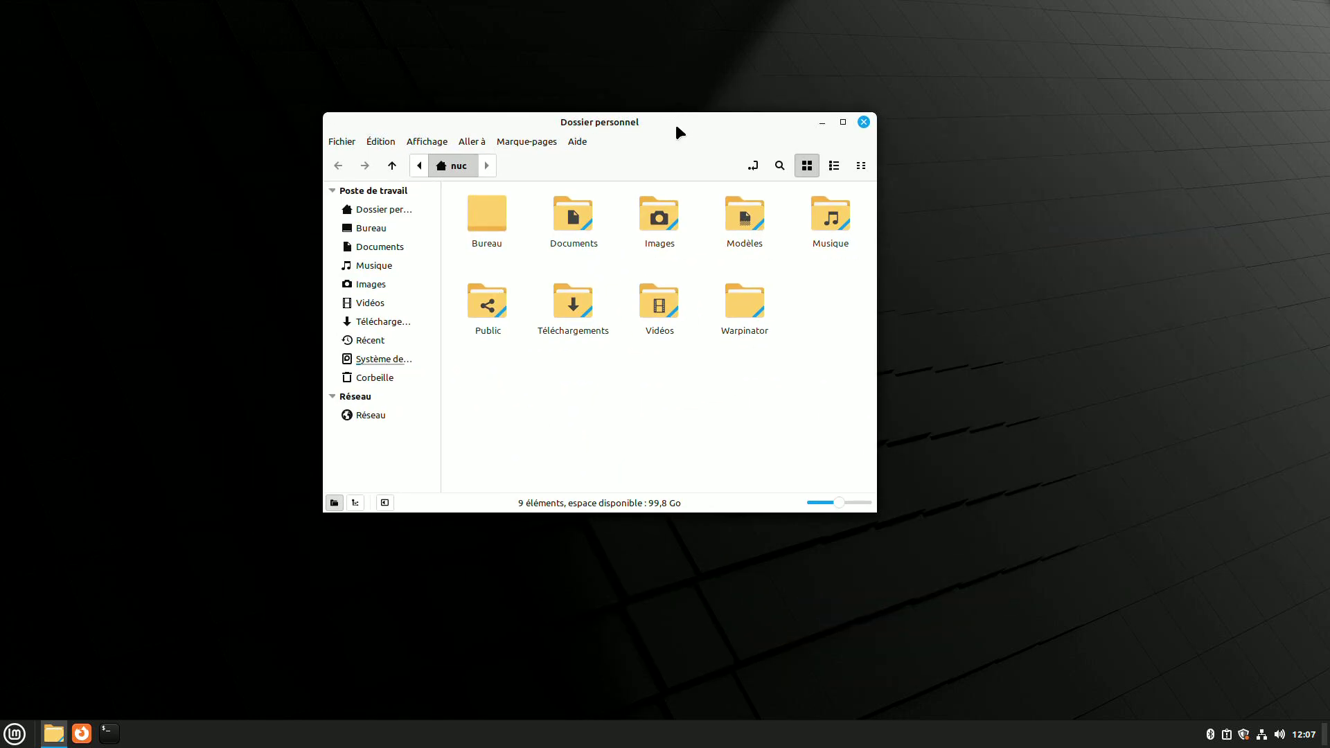
Maximize the home folder window, relaunch Firefox to check its start-up, and close both windows
double_click(675, 122)
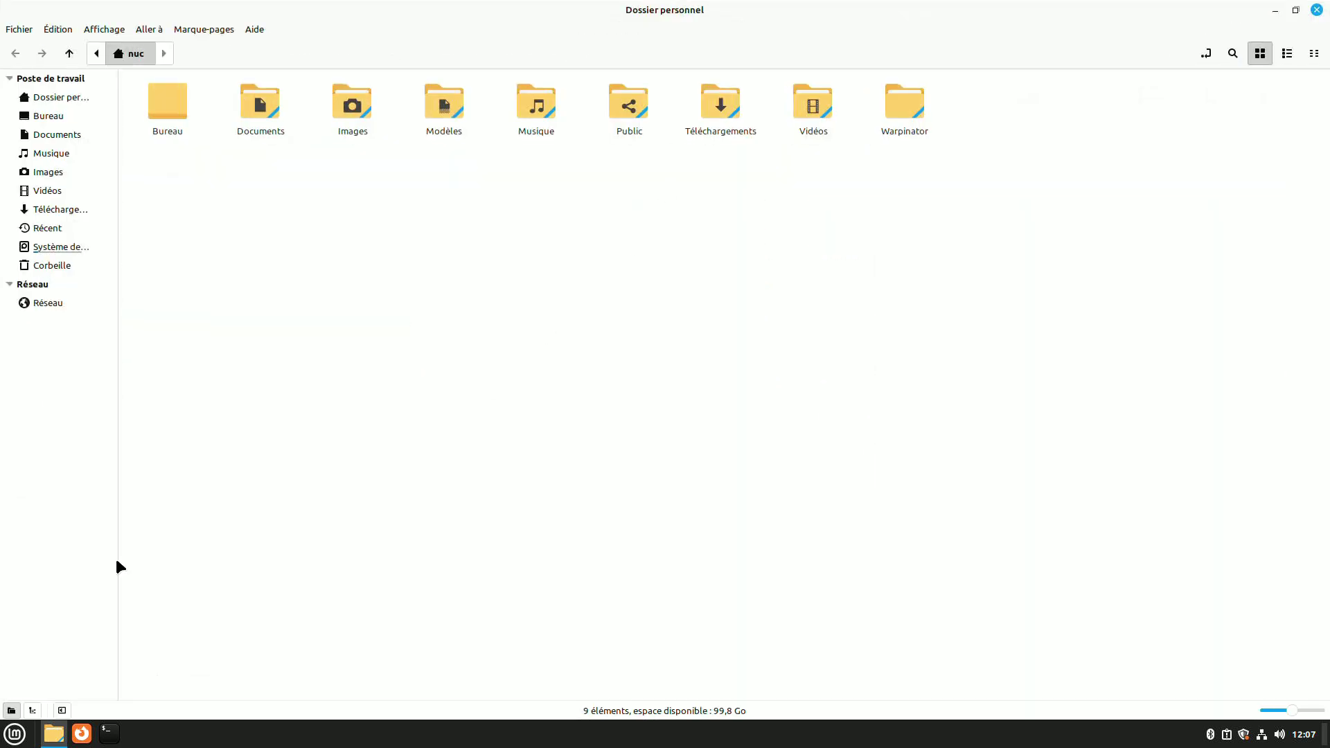
left_click(6, 738)
left_click(6, 739)
left_click(6, 738)
left_click(6, 739)
left_click(82, 734)
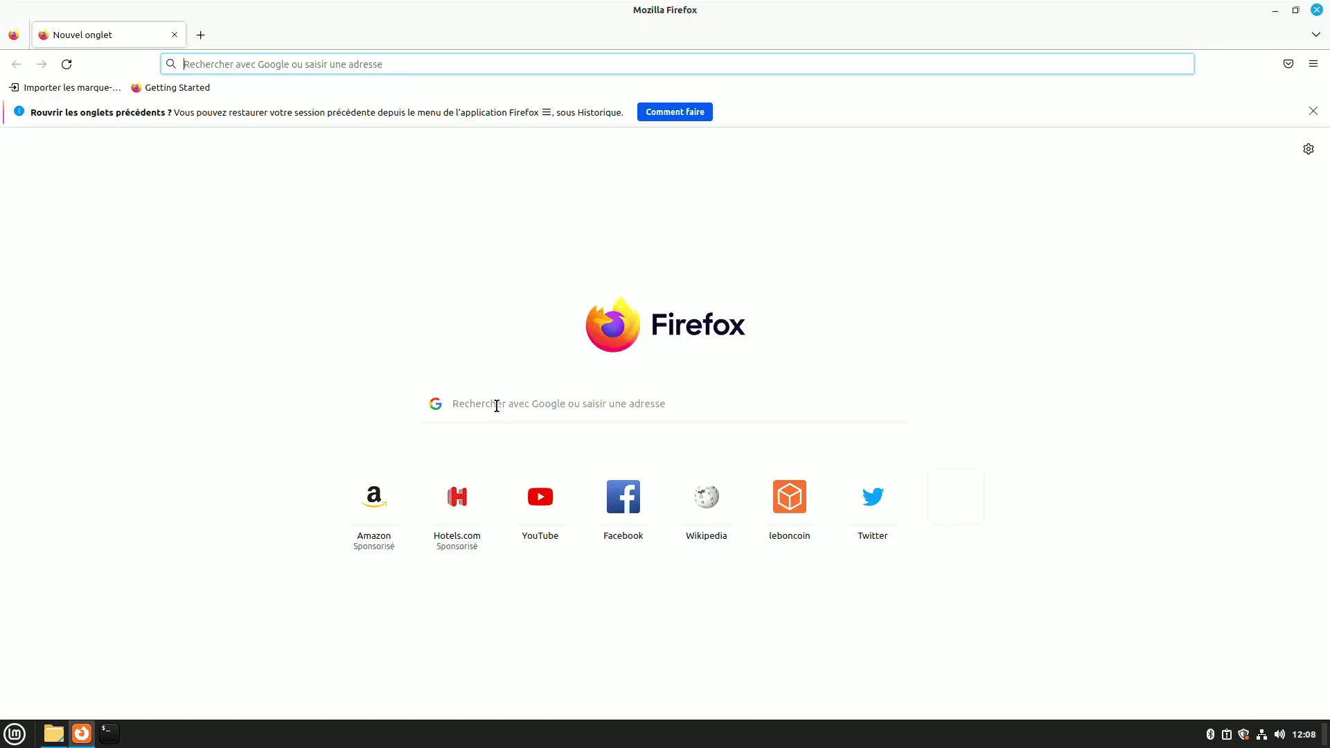
left_click(1317, 11)
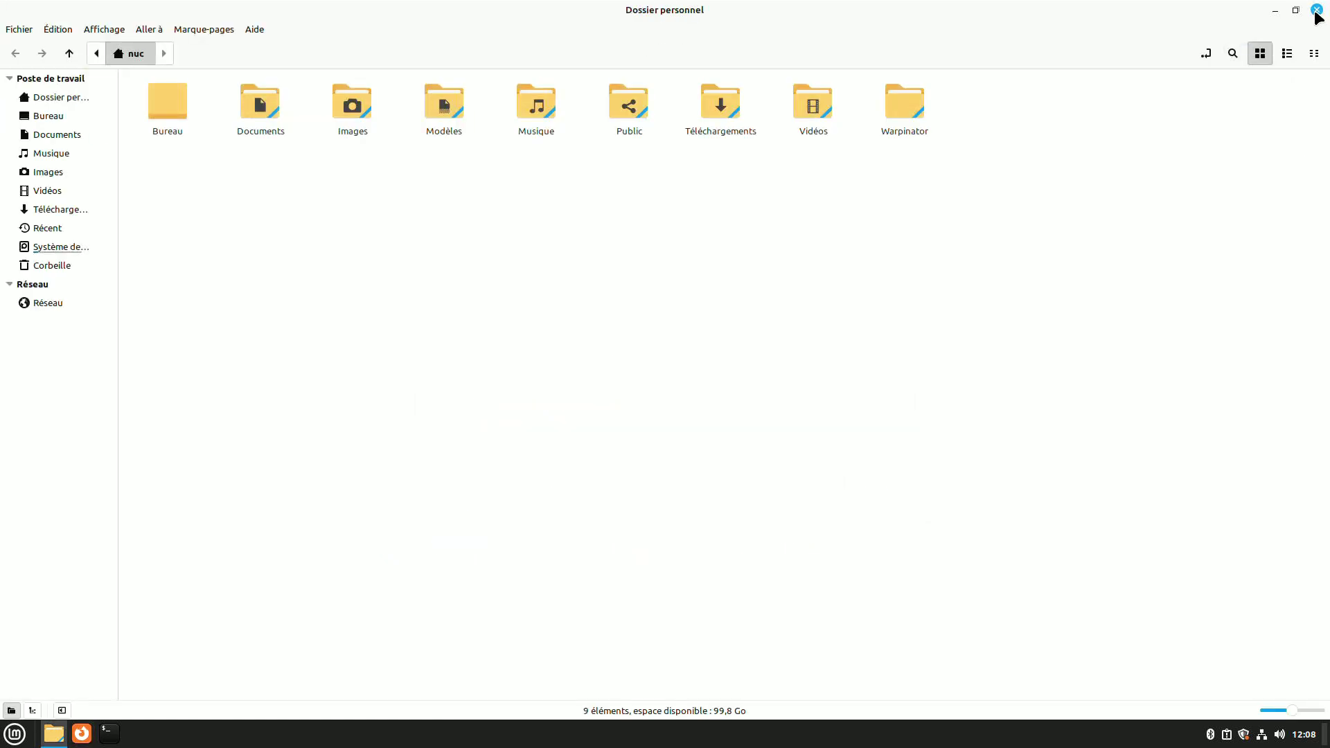
left_click(1317, 11)
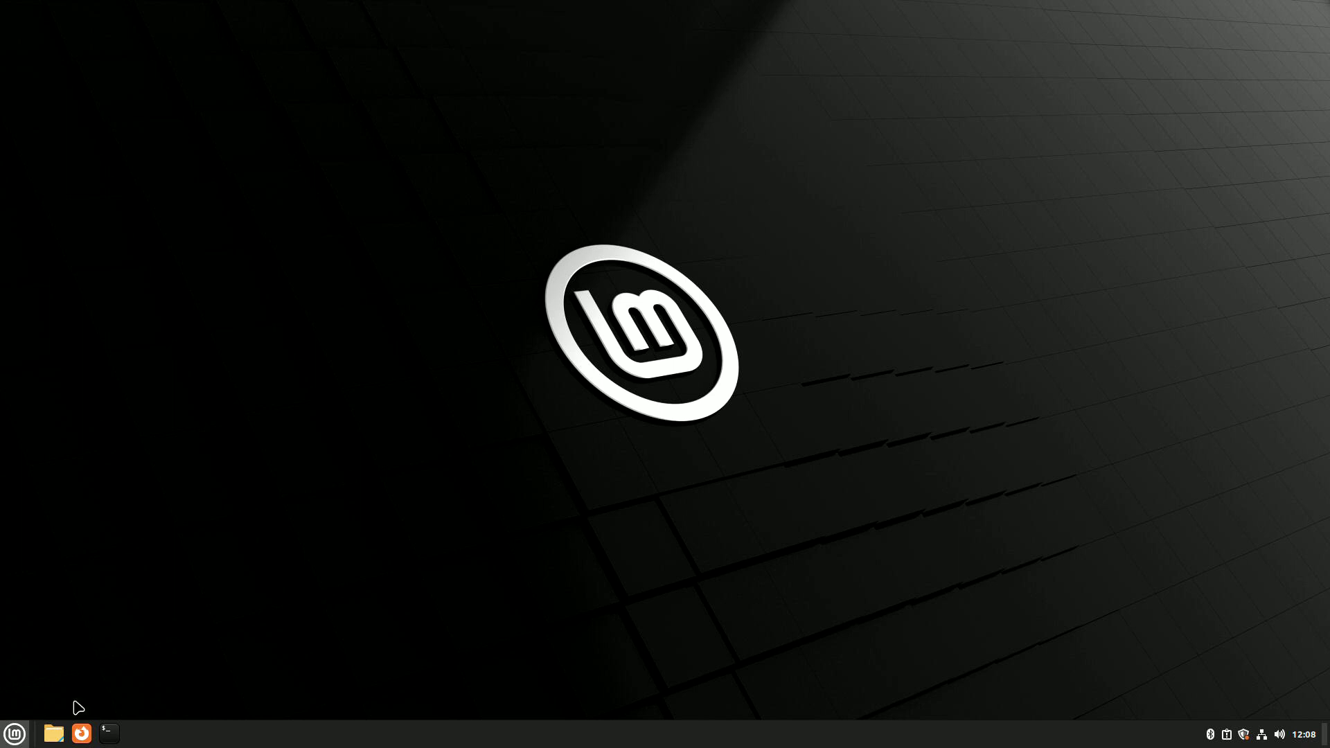
left_click(8, 733)
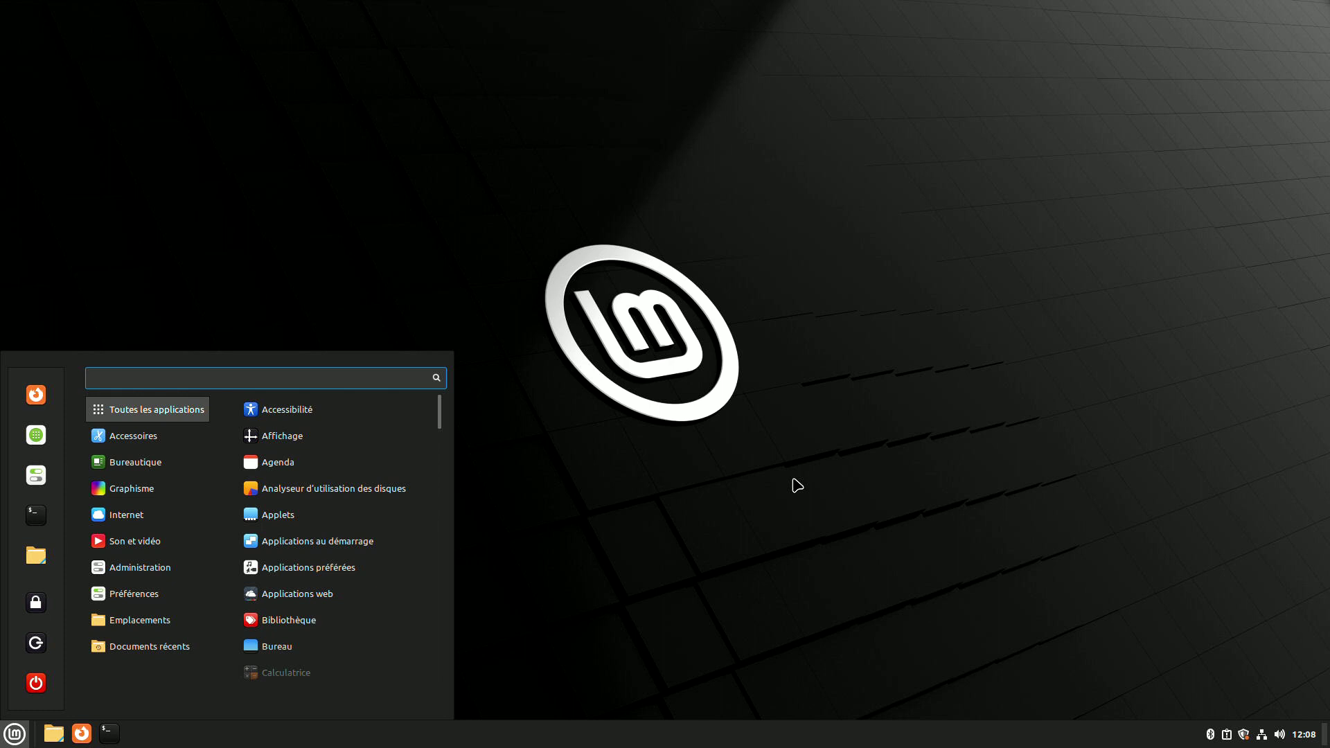
left_click(851, 404)
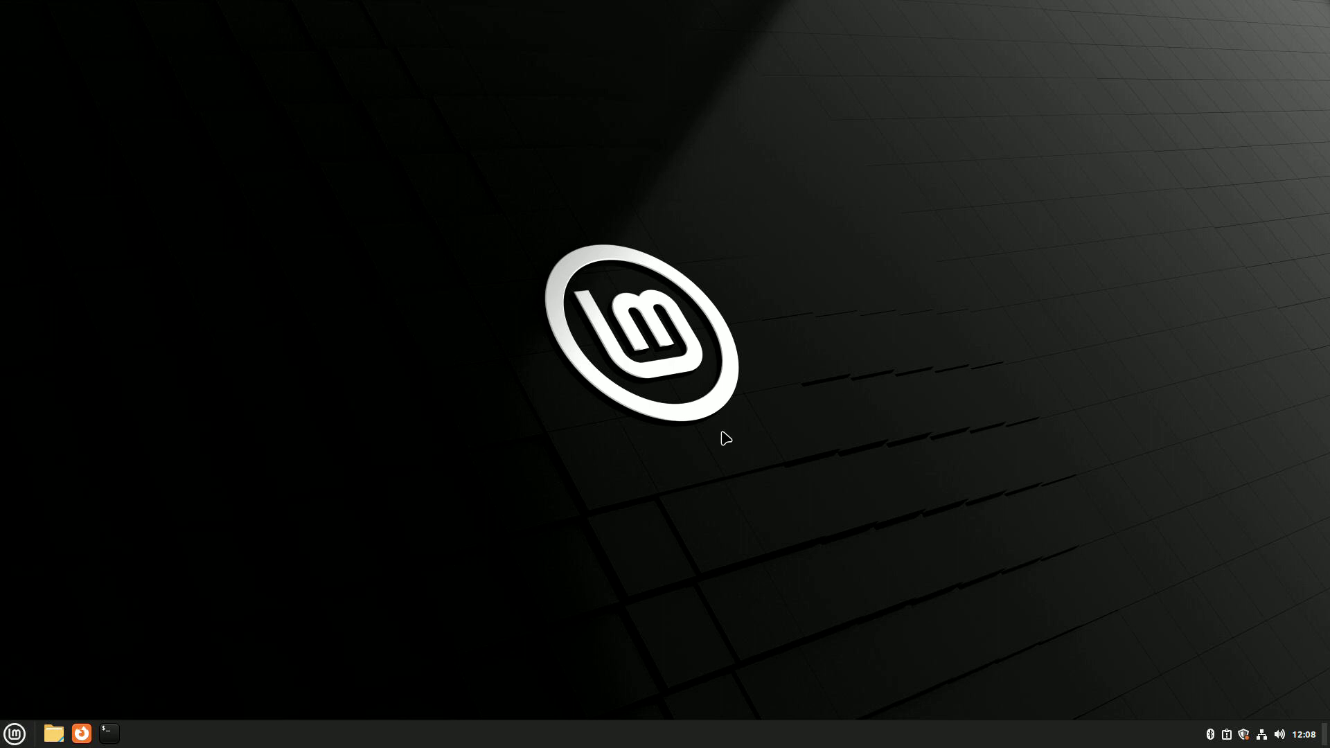
left_click(11, 739)
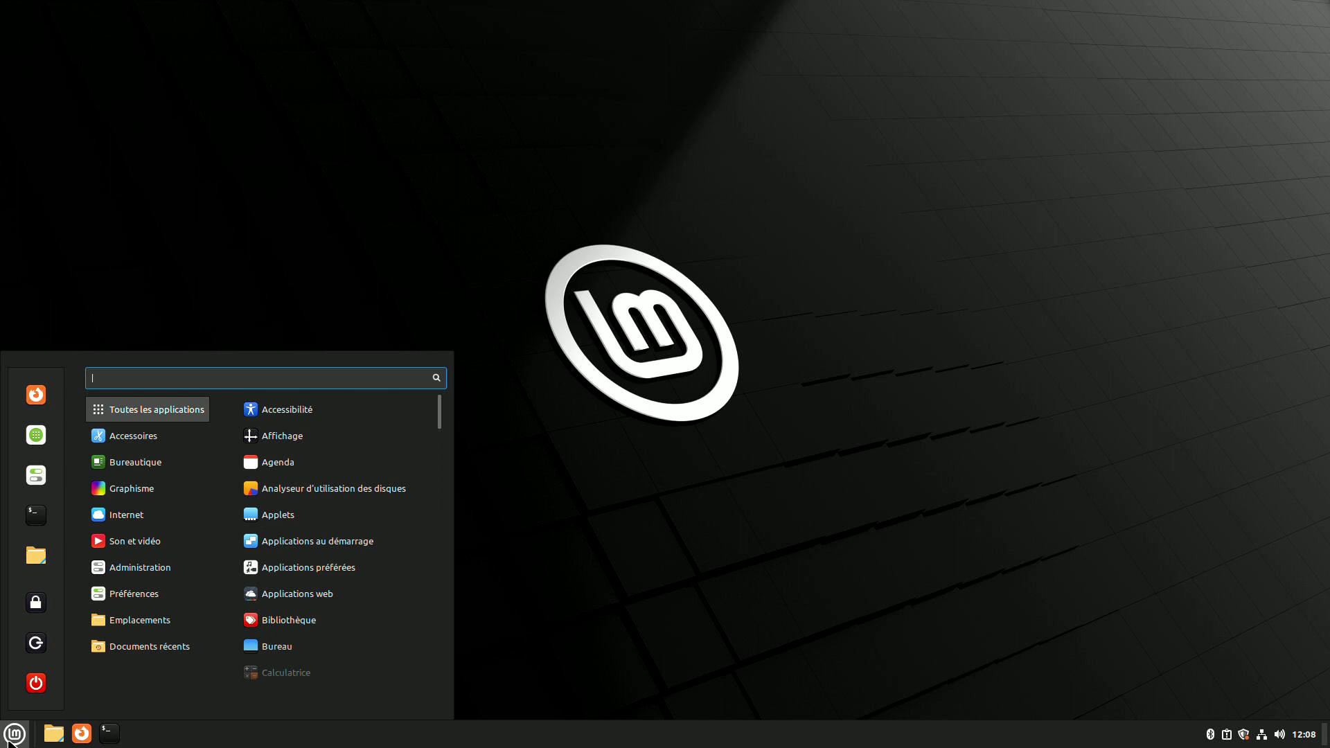
left_click(736, 492)
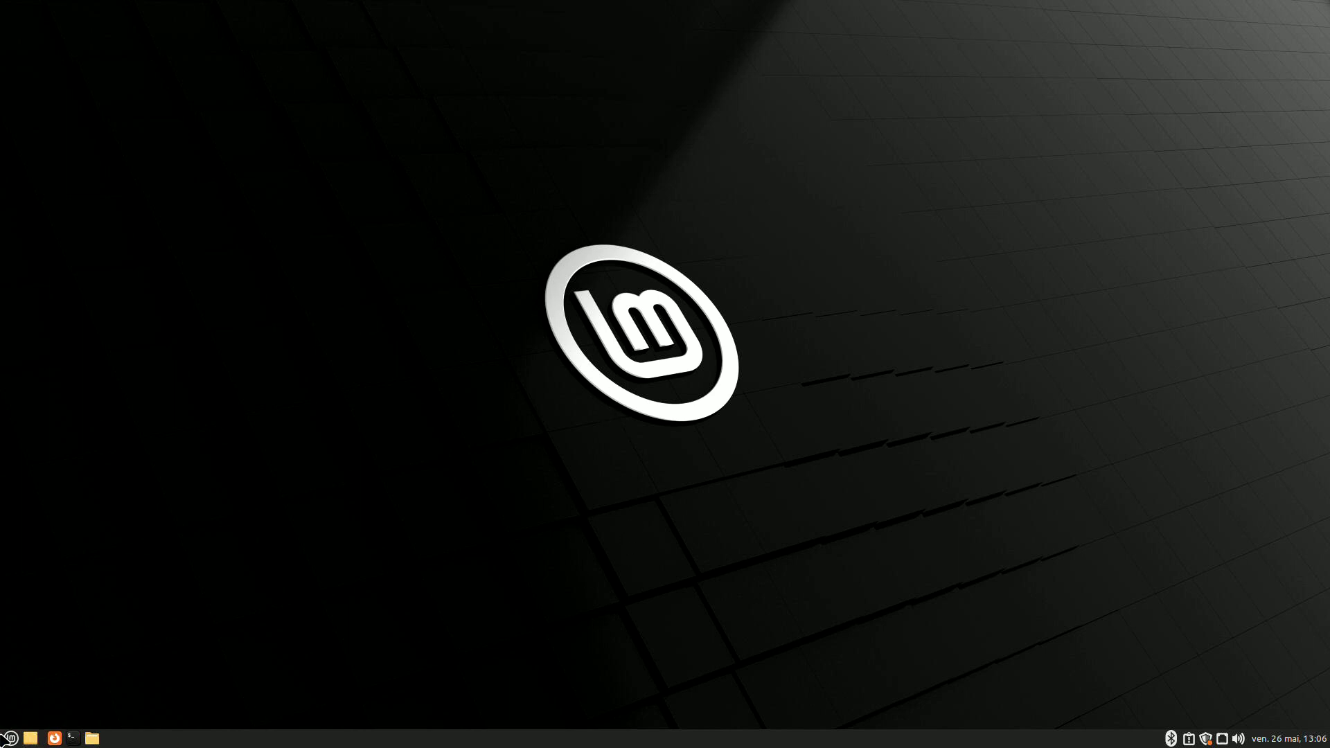
Check the system information and resource graphs in a maximized System Monitor, and close it
left_click(10, 738)
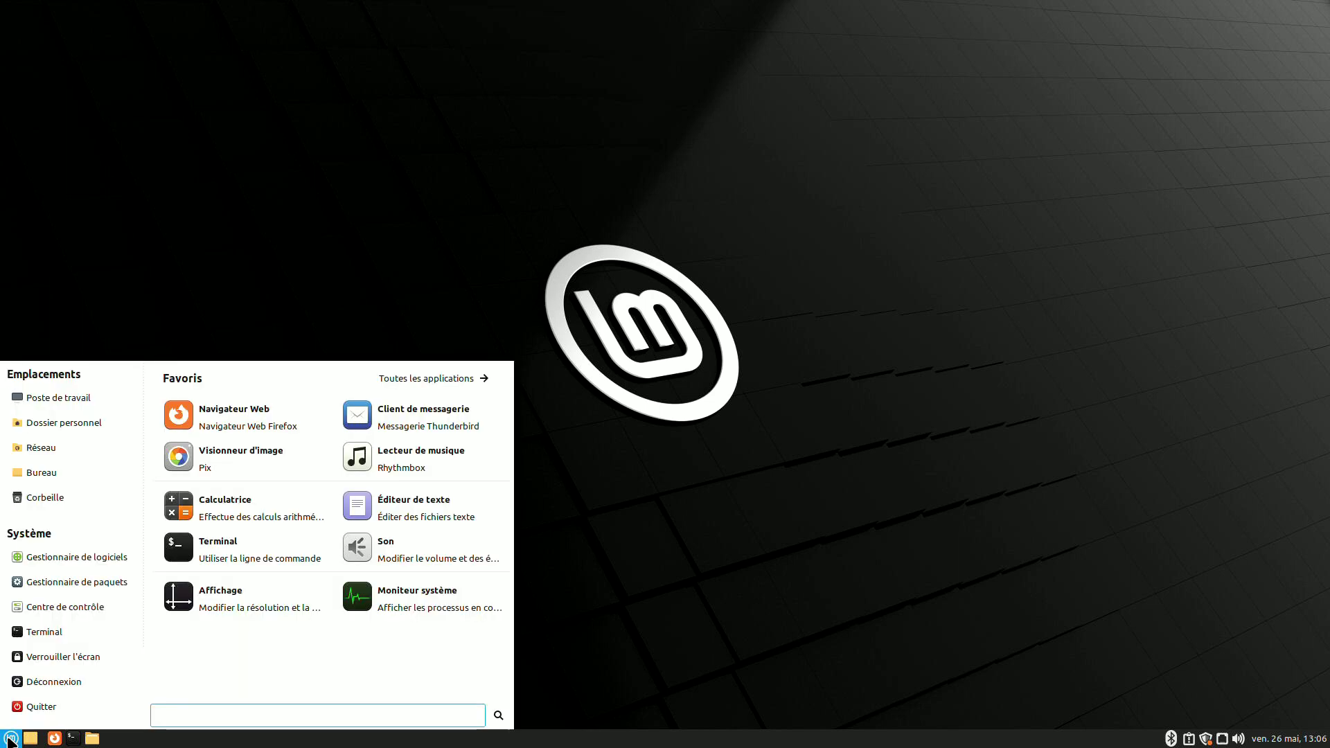
left_click(413, 601)
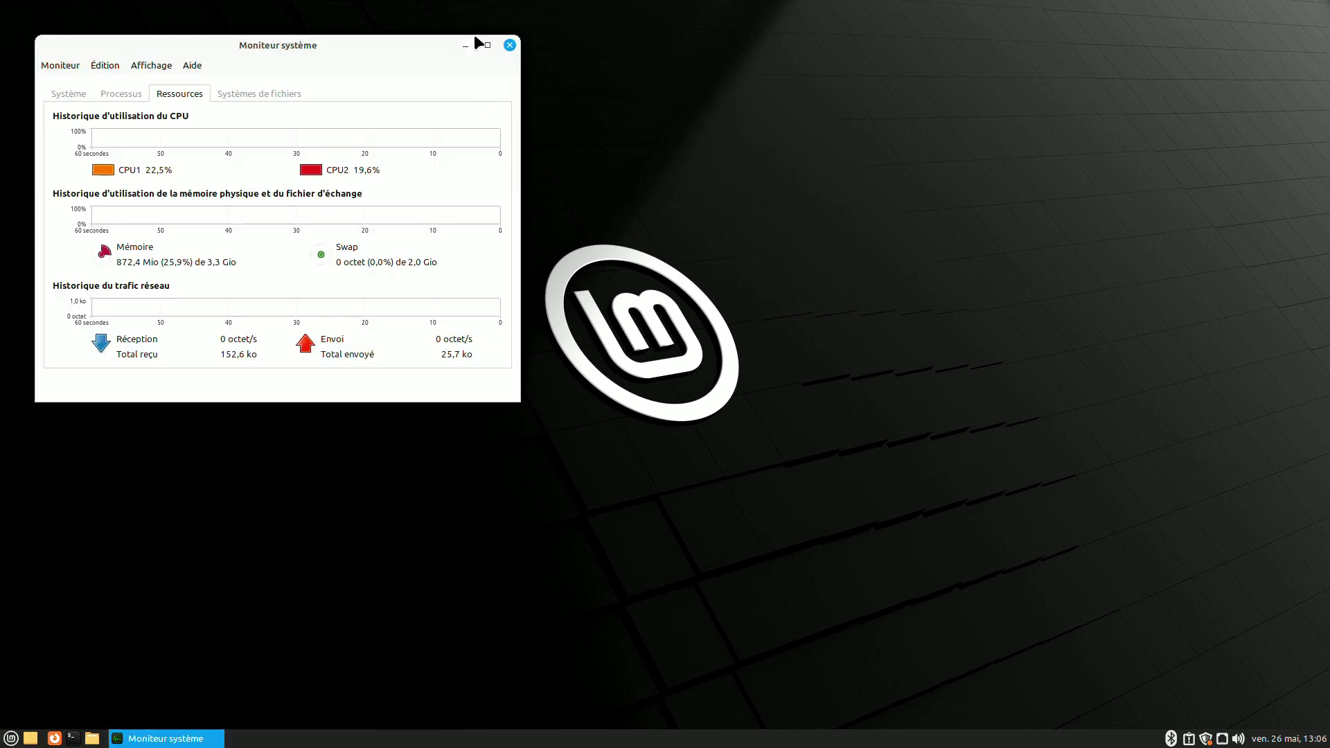
left_click(487, 45)
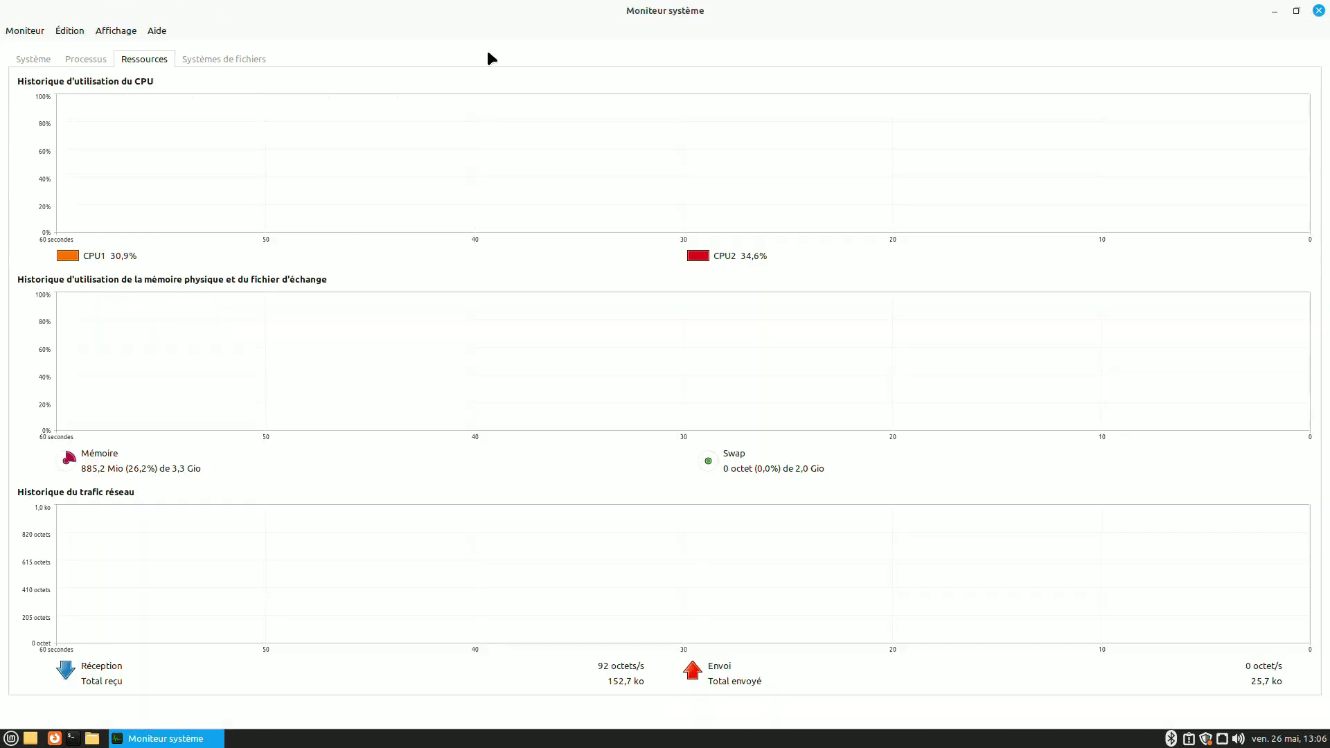
left_click(96, 63)
left_click(29, 61)
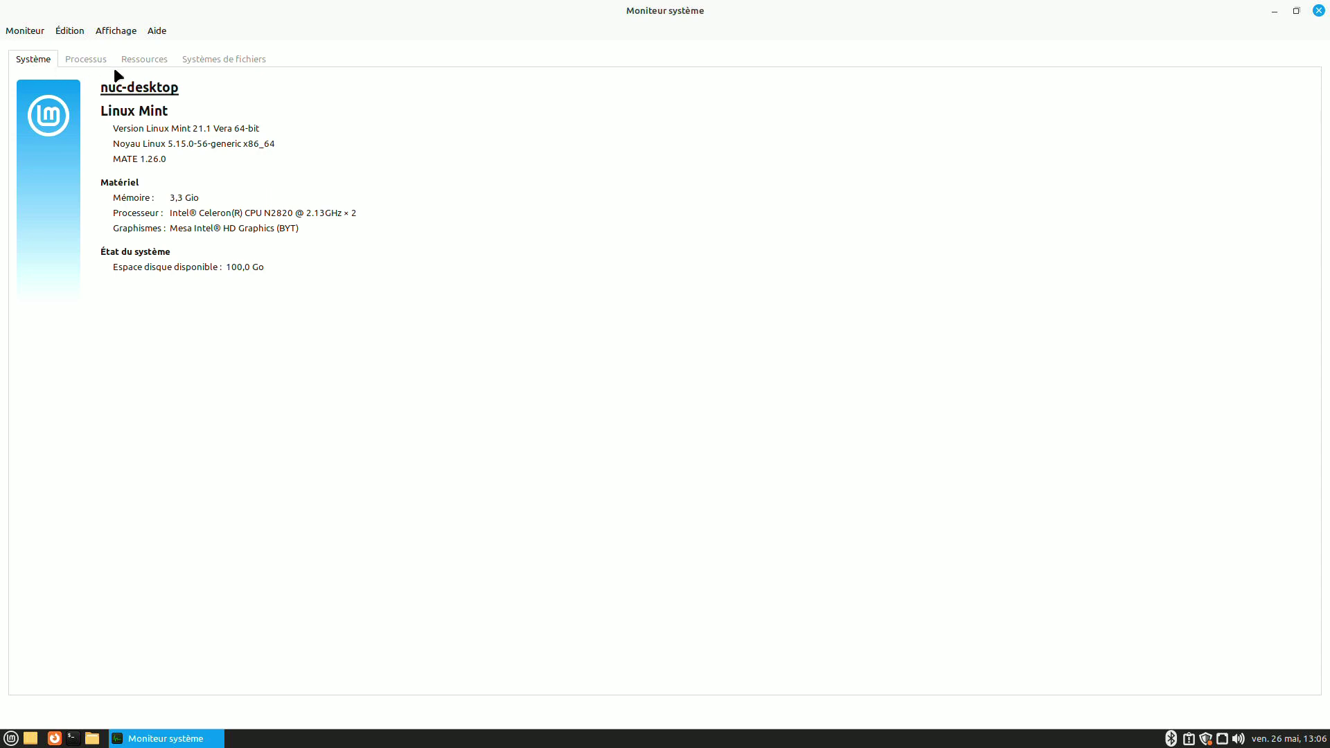
left_click(136, 61)
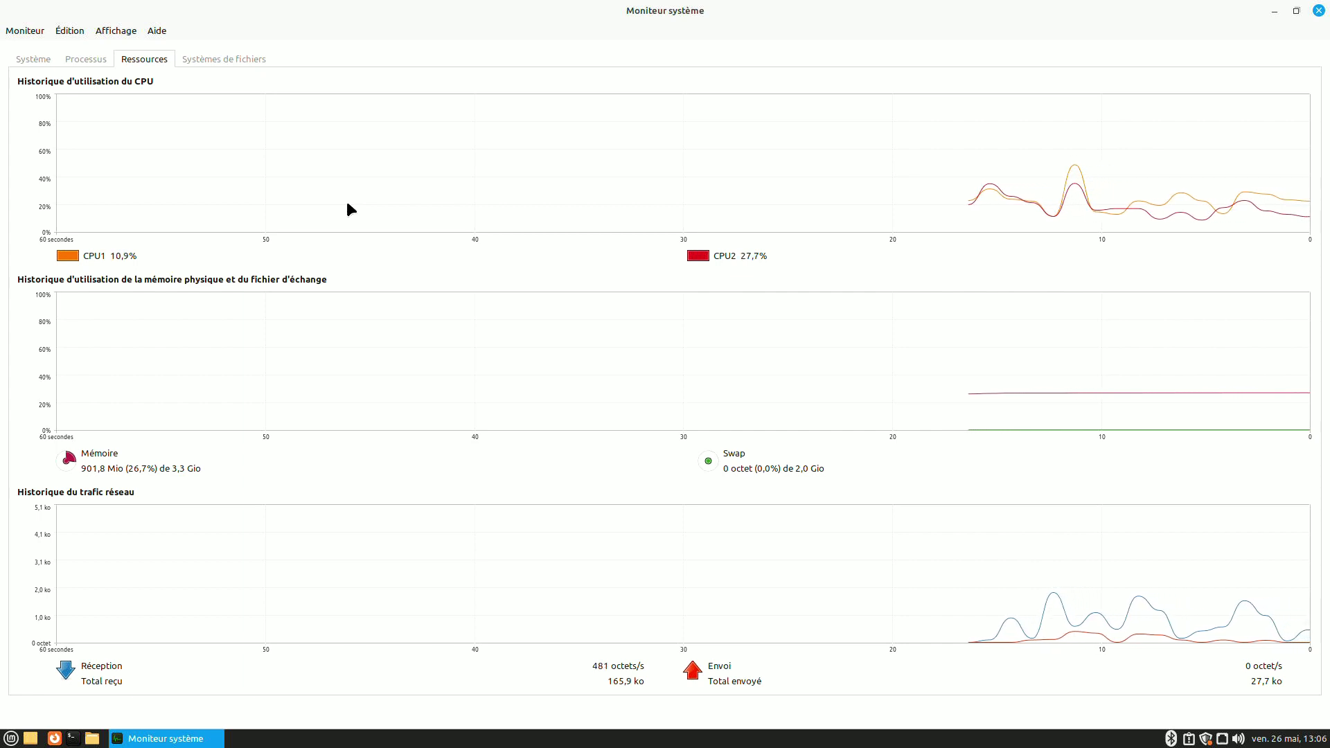
left_click_drag(983, 93, 1071, 113)
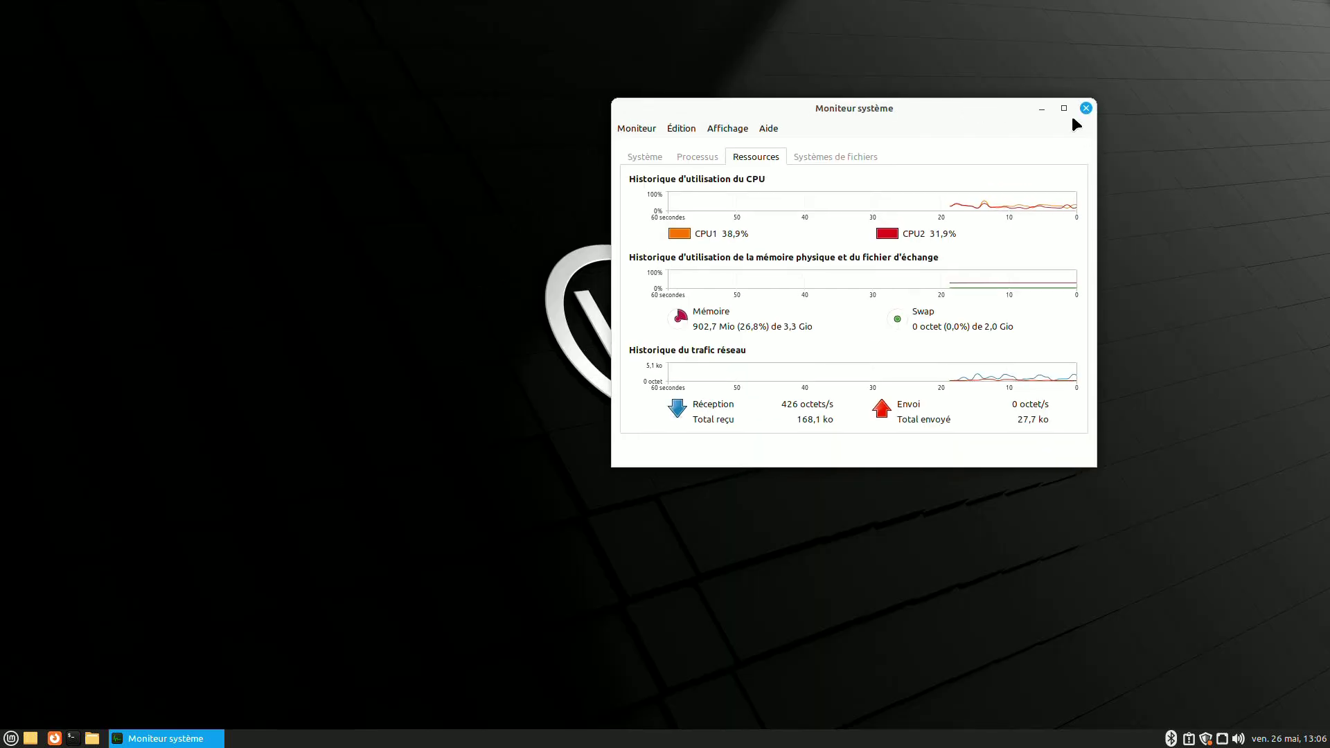
left_click(1085, 107)
Open the home folder and move its window around the desktop to test responsiveness
left_click(92, 739)
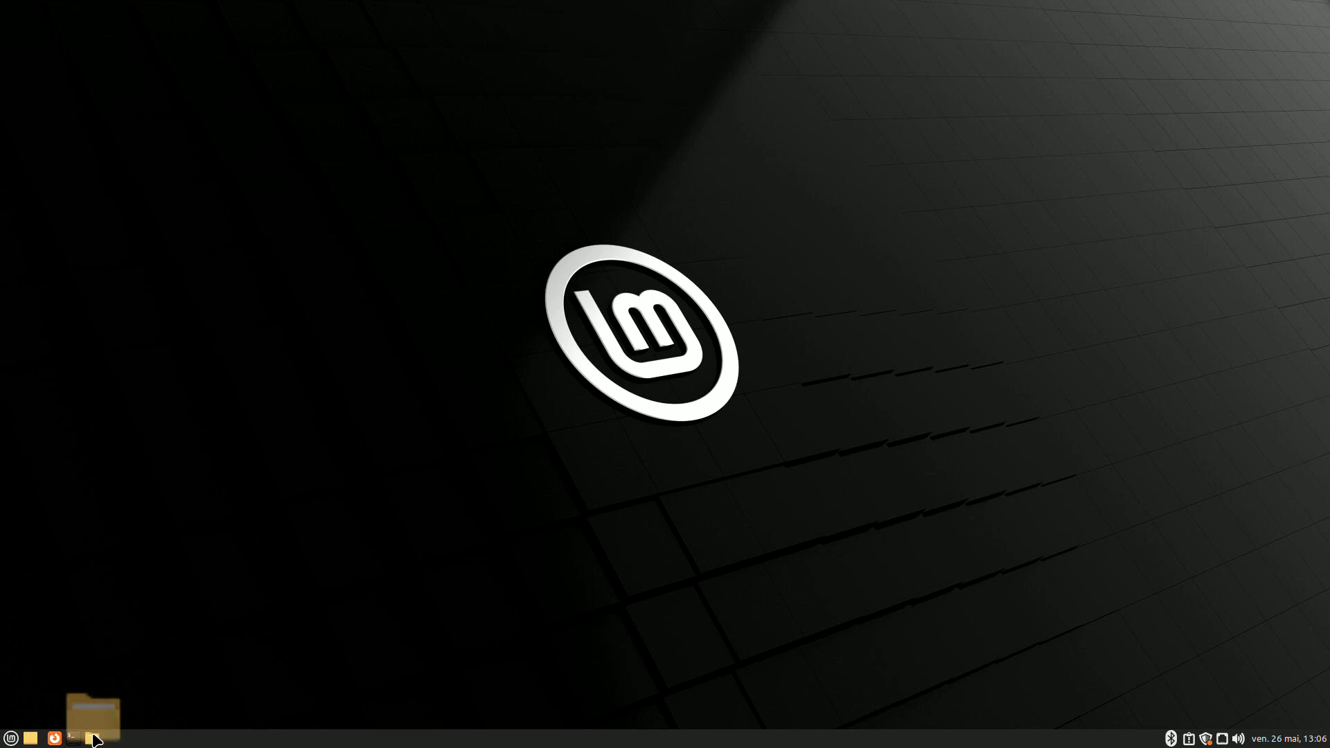
left_click_drag(505, 332, 478, 277)
left_click_drag(521, 174, 591, 32)
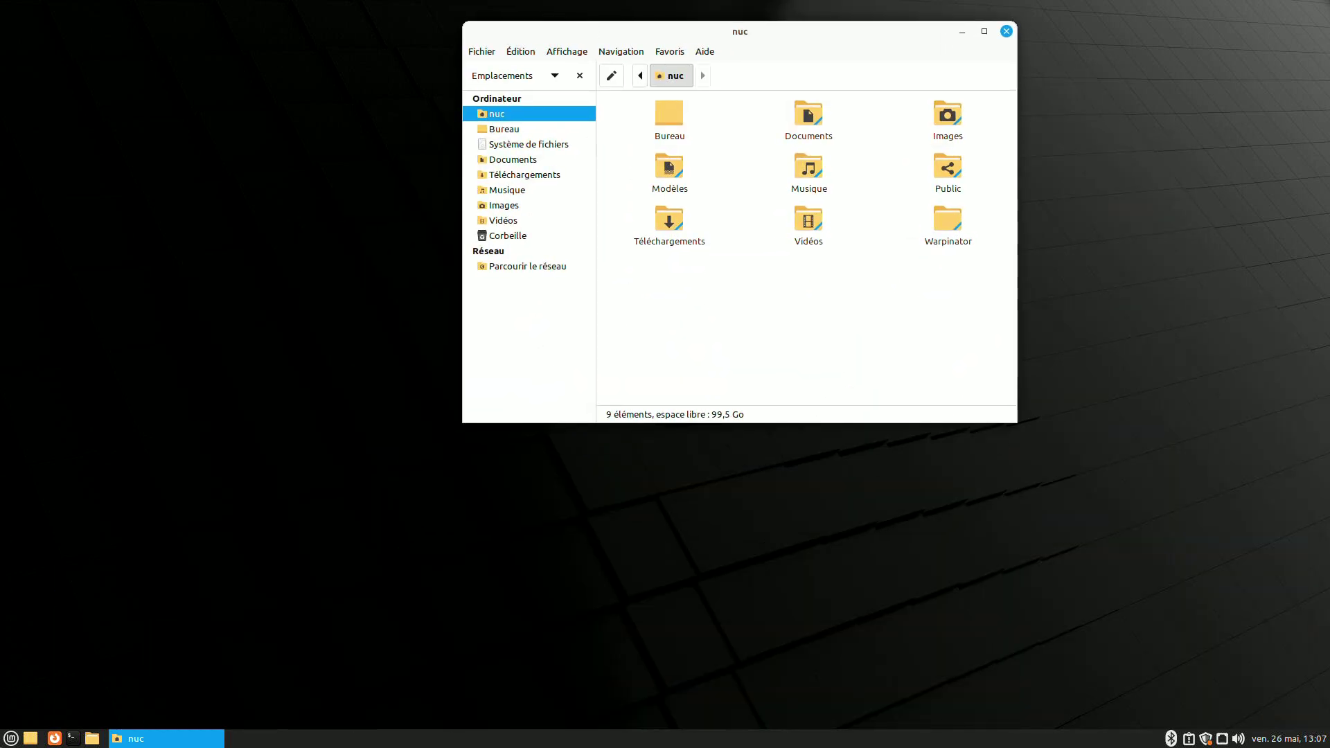
Launch the Calculator and move its window around, then close both it and the home folder window
left_click(10, 738)
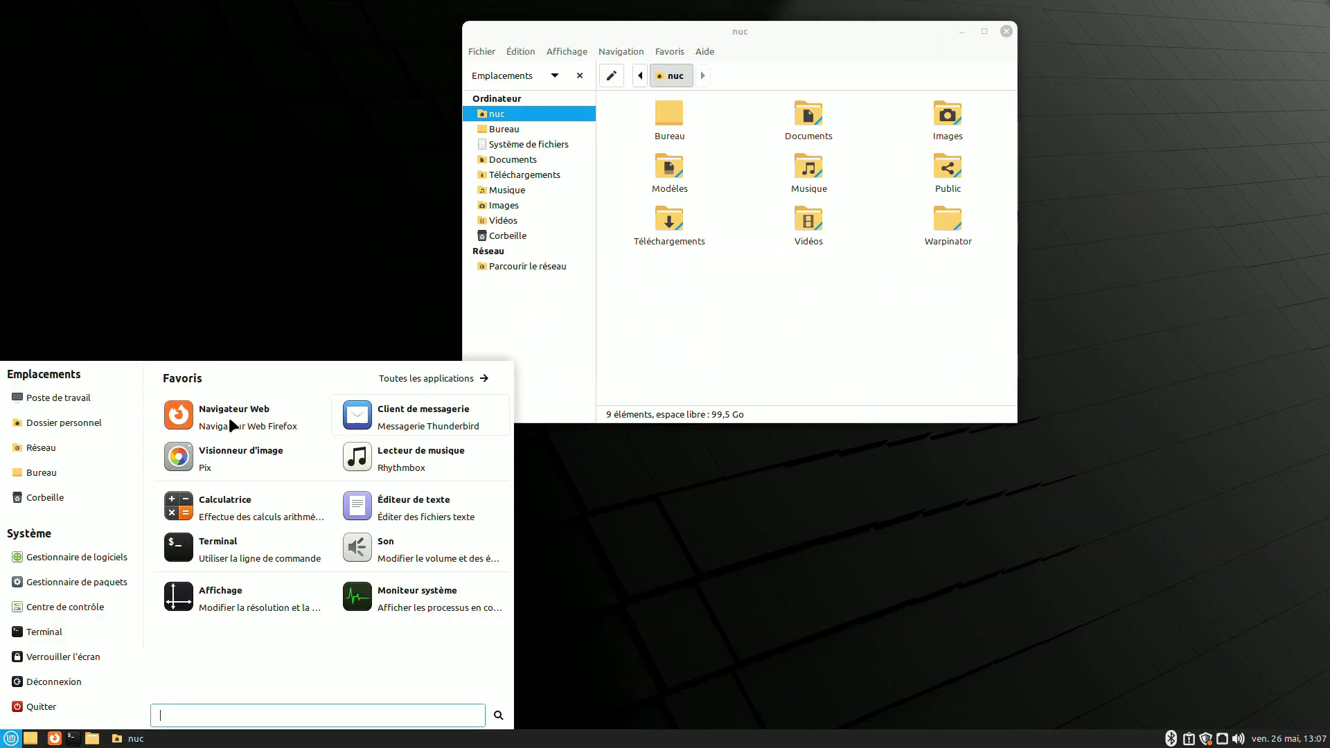
left_click(223, 517)
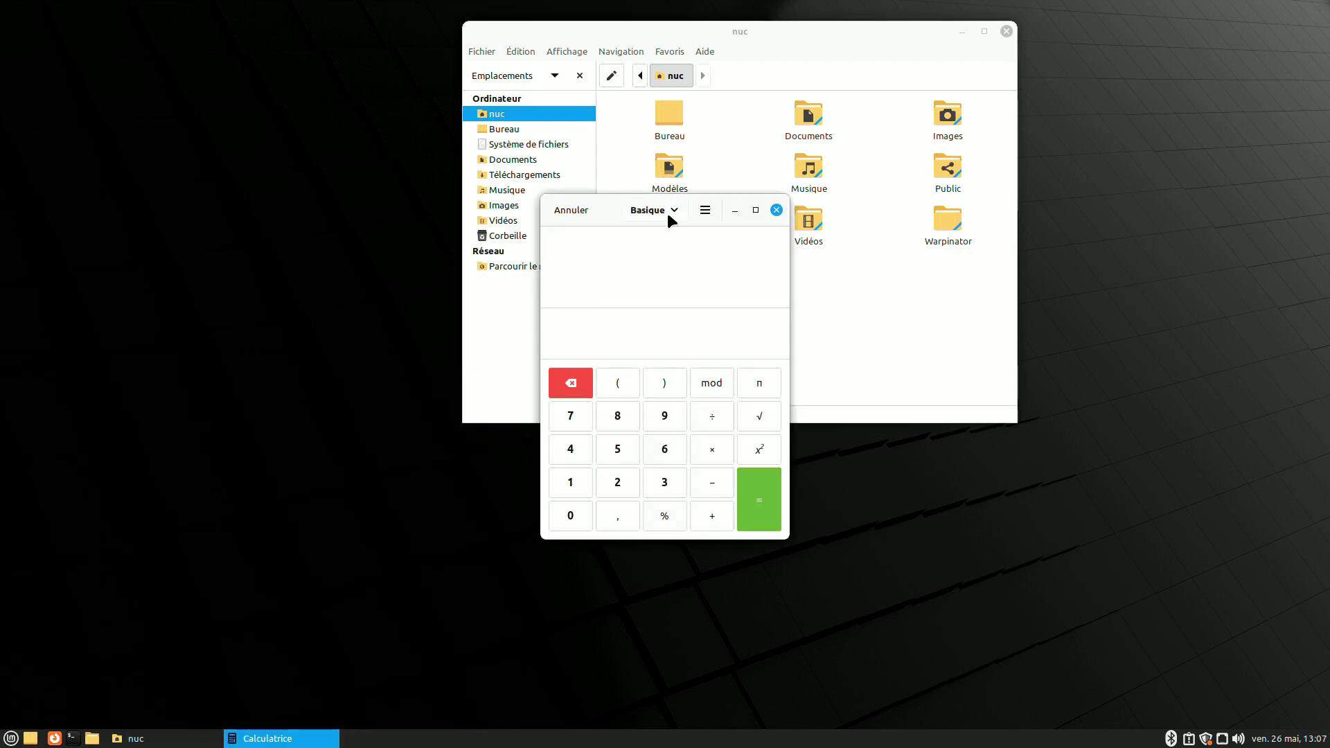
left_click_drag(609, 215, 868, 182)
left_click(1037, 179)
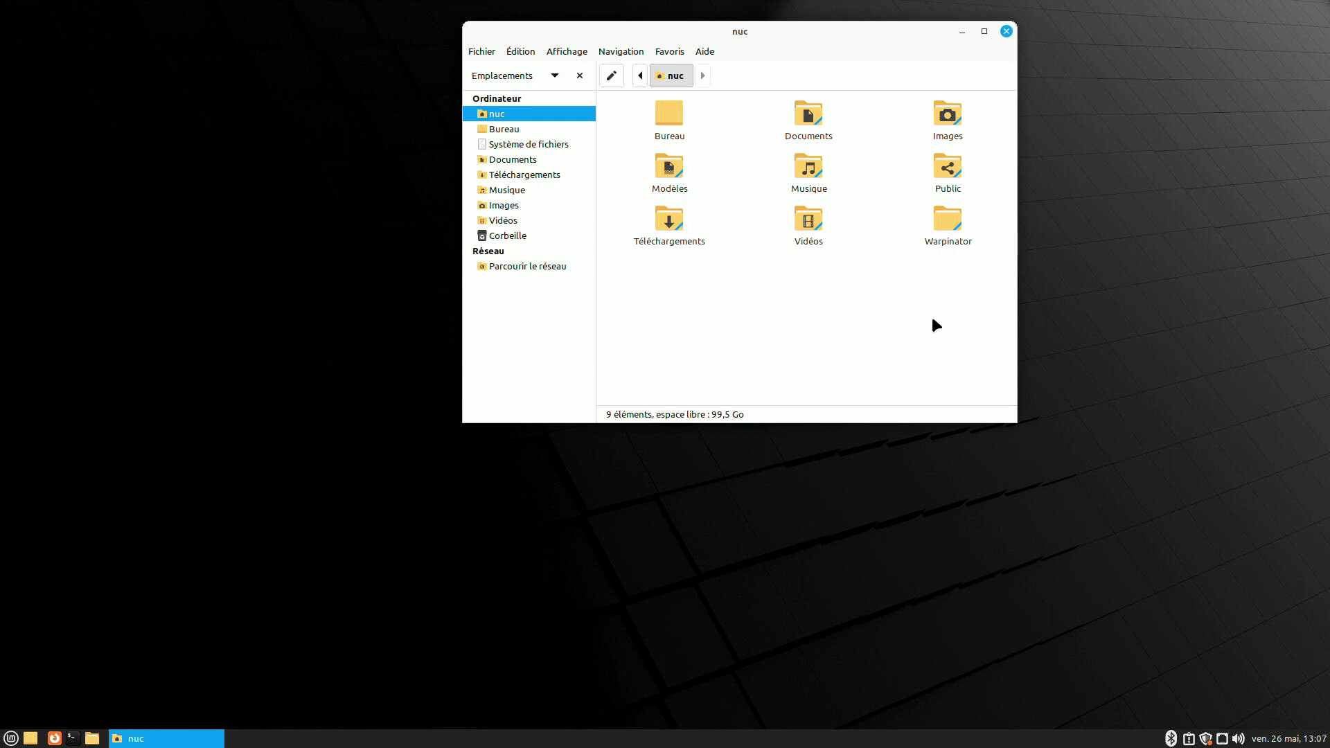
left_click(1007, 32)
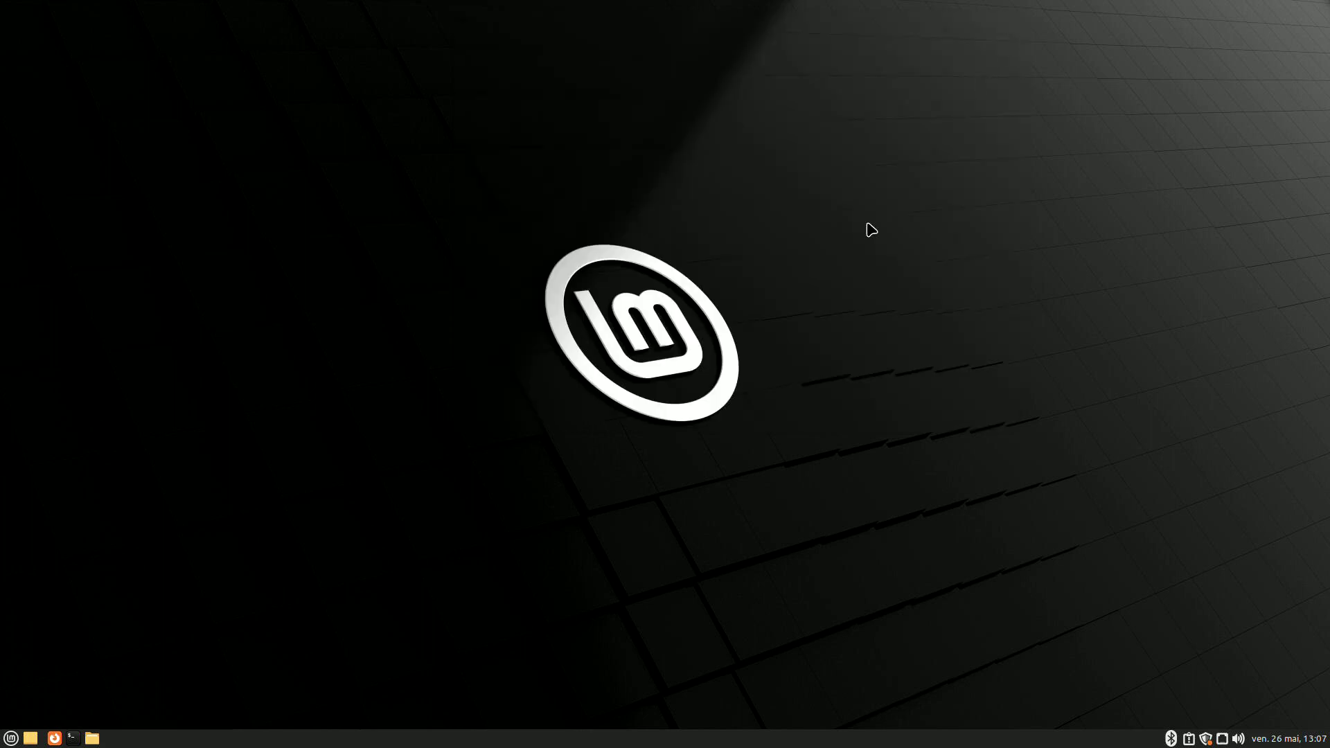
Load youtube.com in a maximized Firefox window, accepting all cookies, and close the browser
left_click(53, 739)
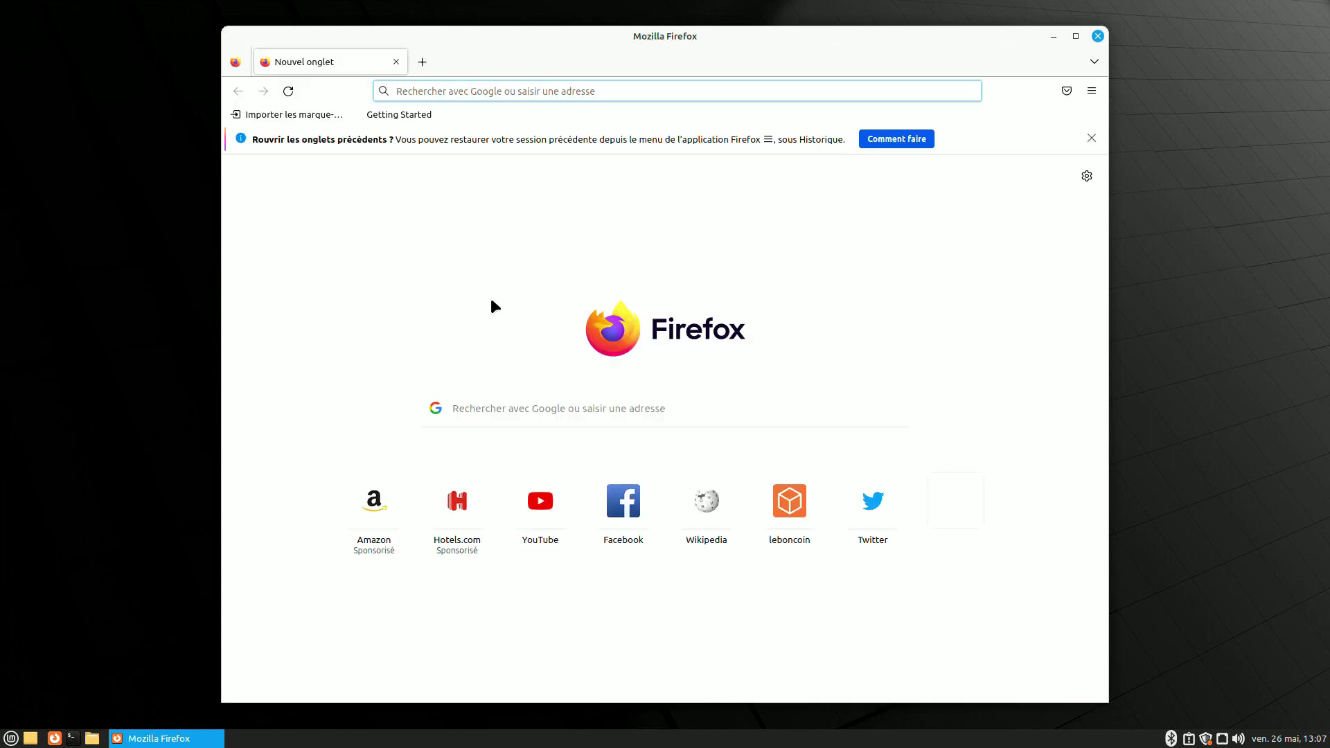
left_click(1077, 36)
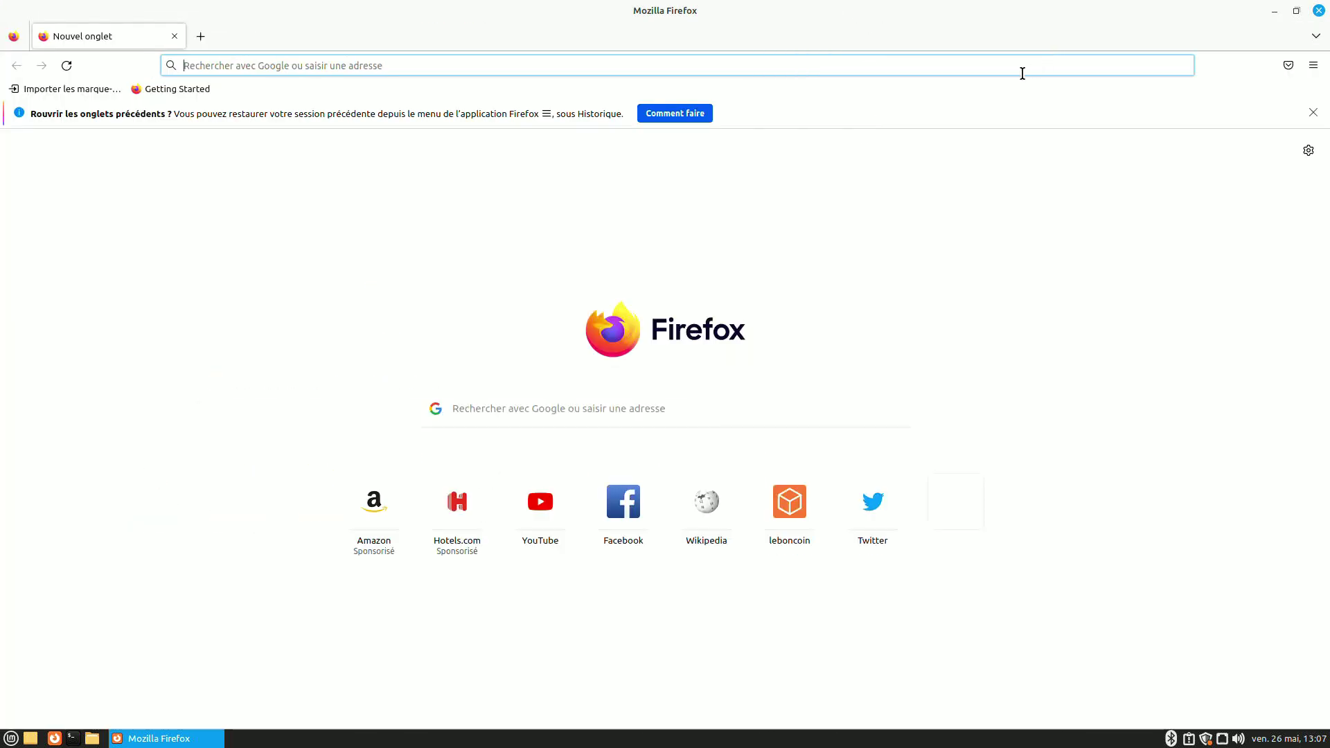
left_click(875, 71)
type("yo")
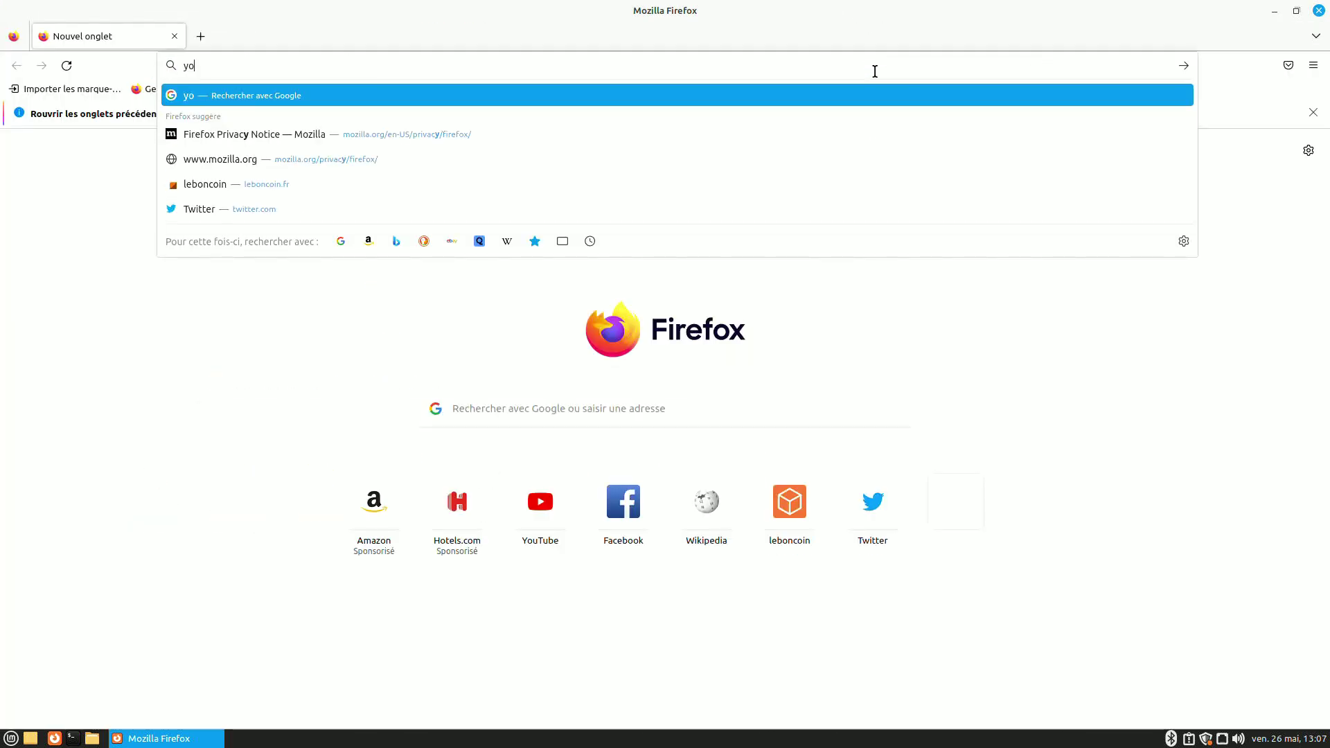
type("utube.com")
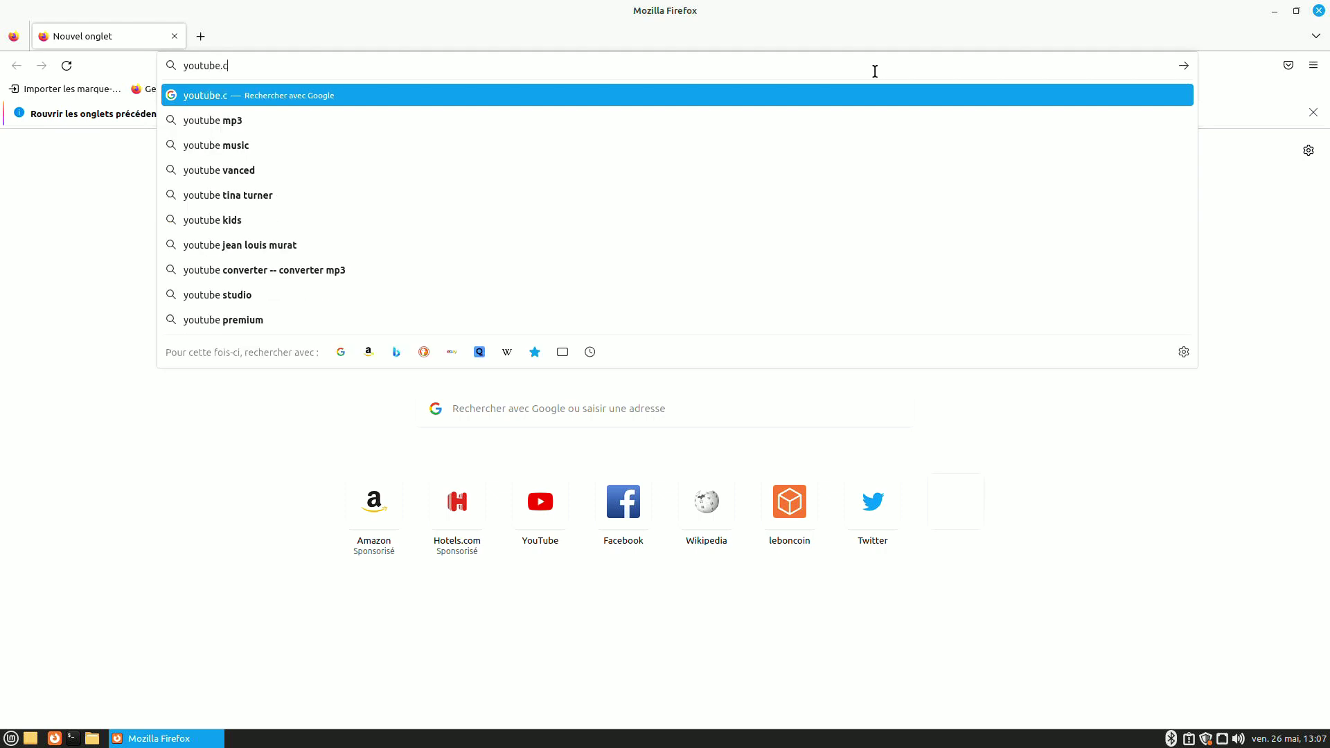
key("Return")
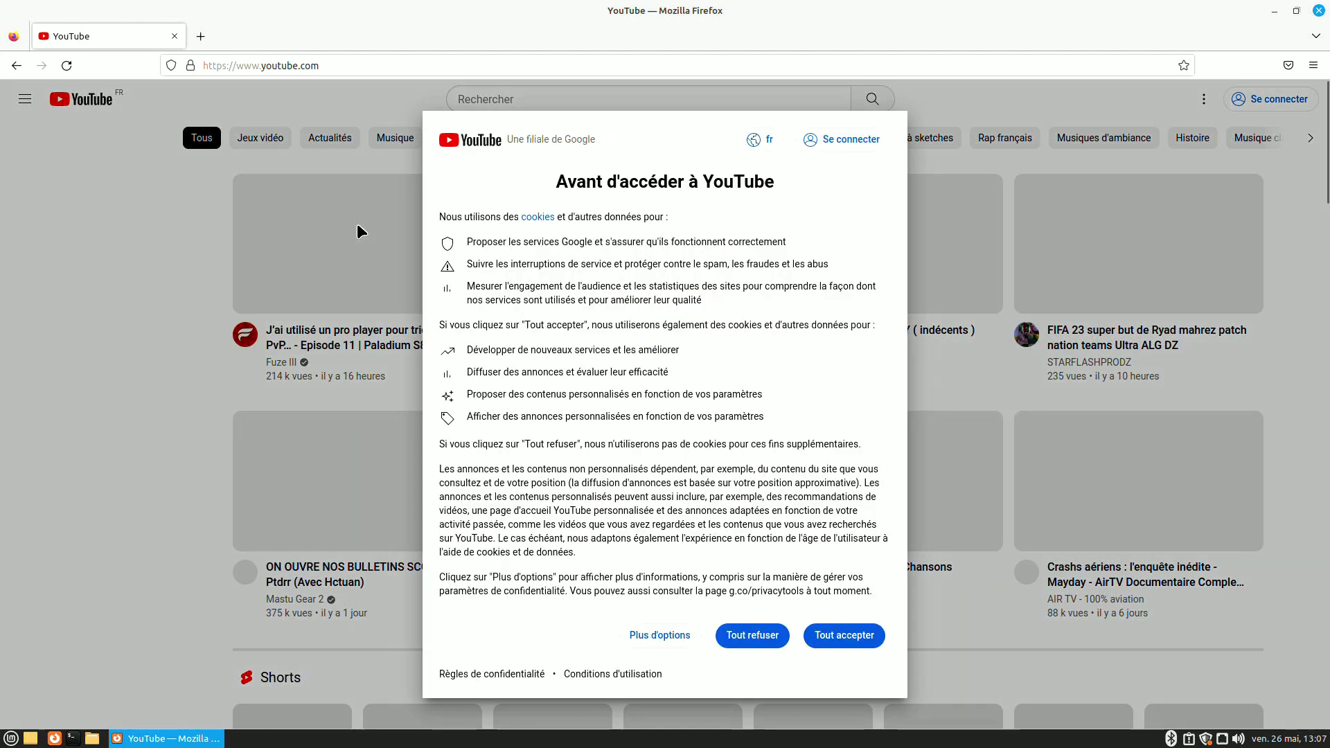
left_click(811, 631)
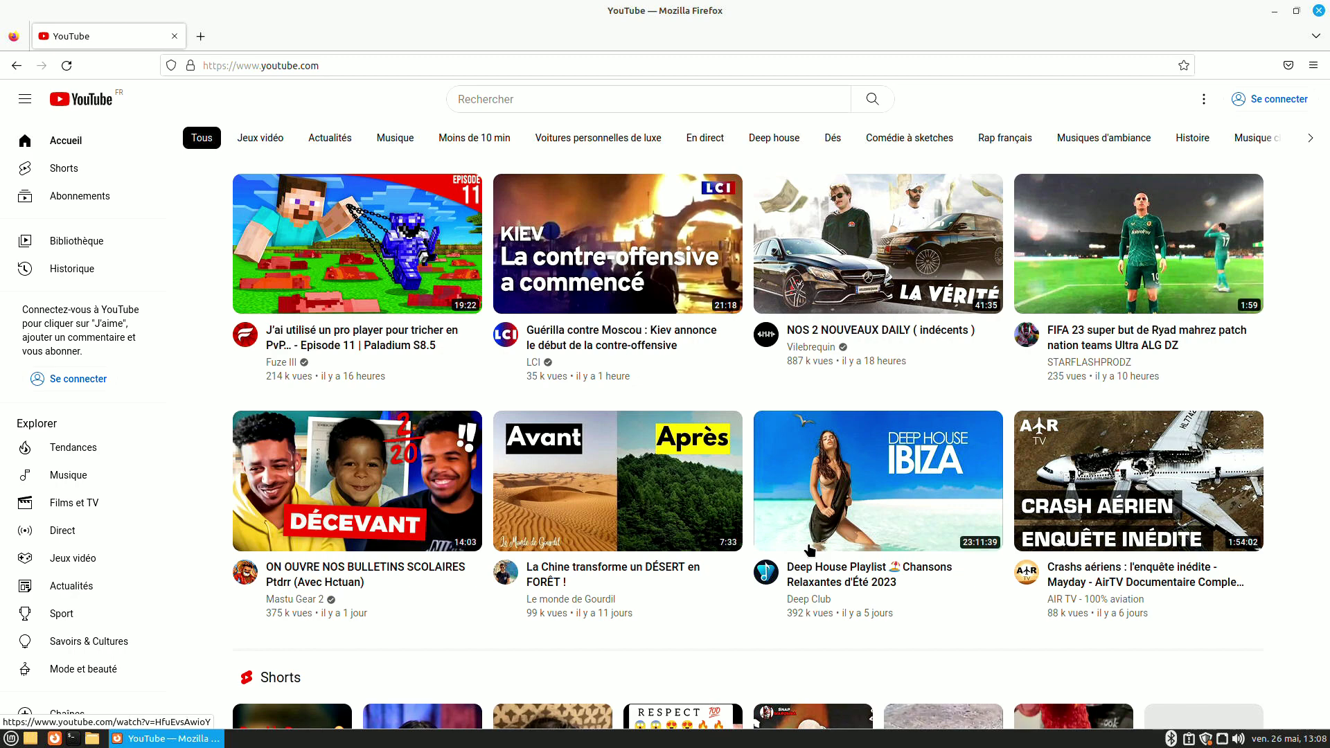
left_click(1318, 10)
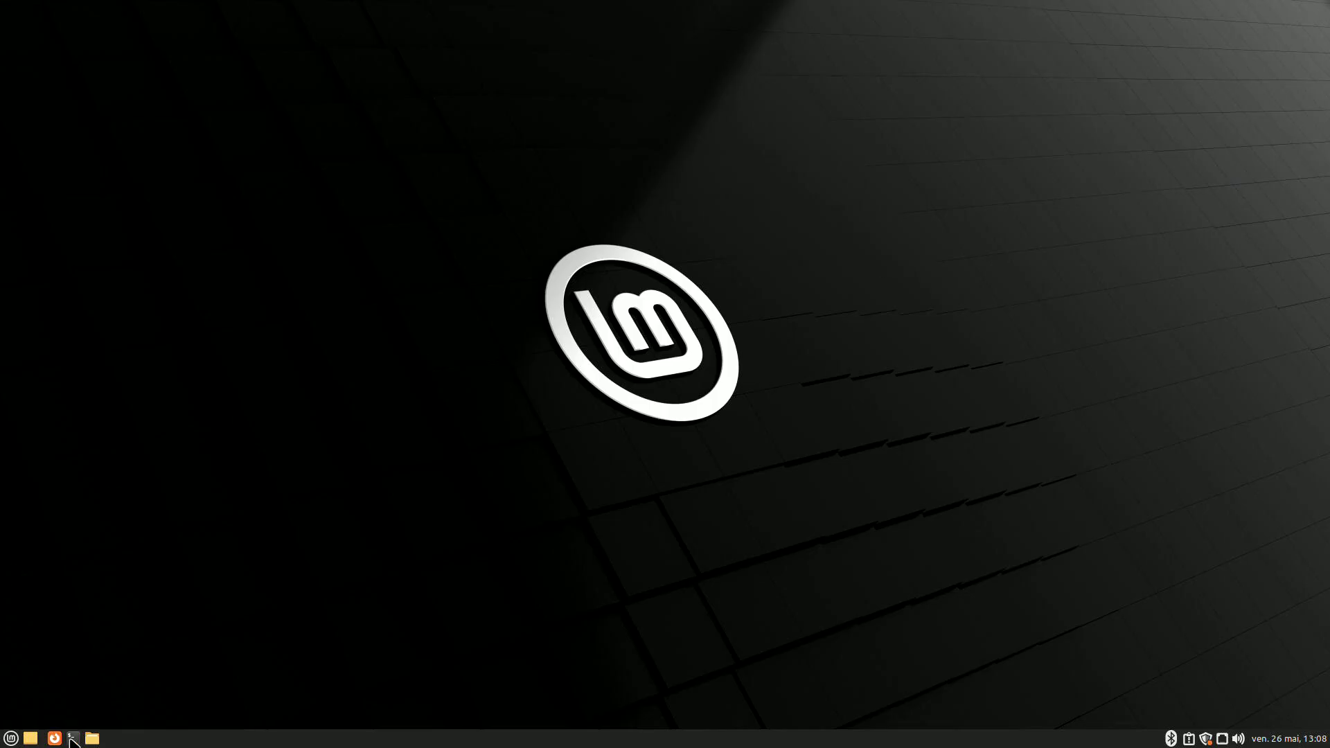
Run top in a maximized Terminal and examine the memory and CPU usage of the MATE desktop
left_click(75, 735)
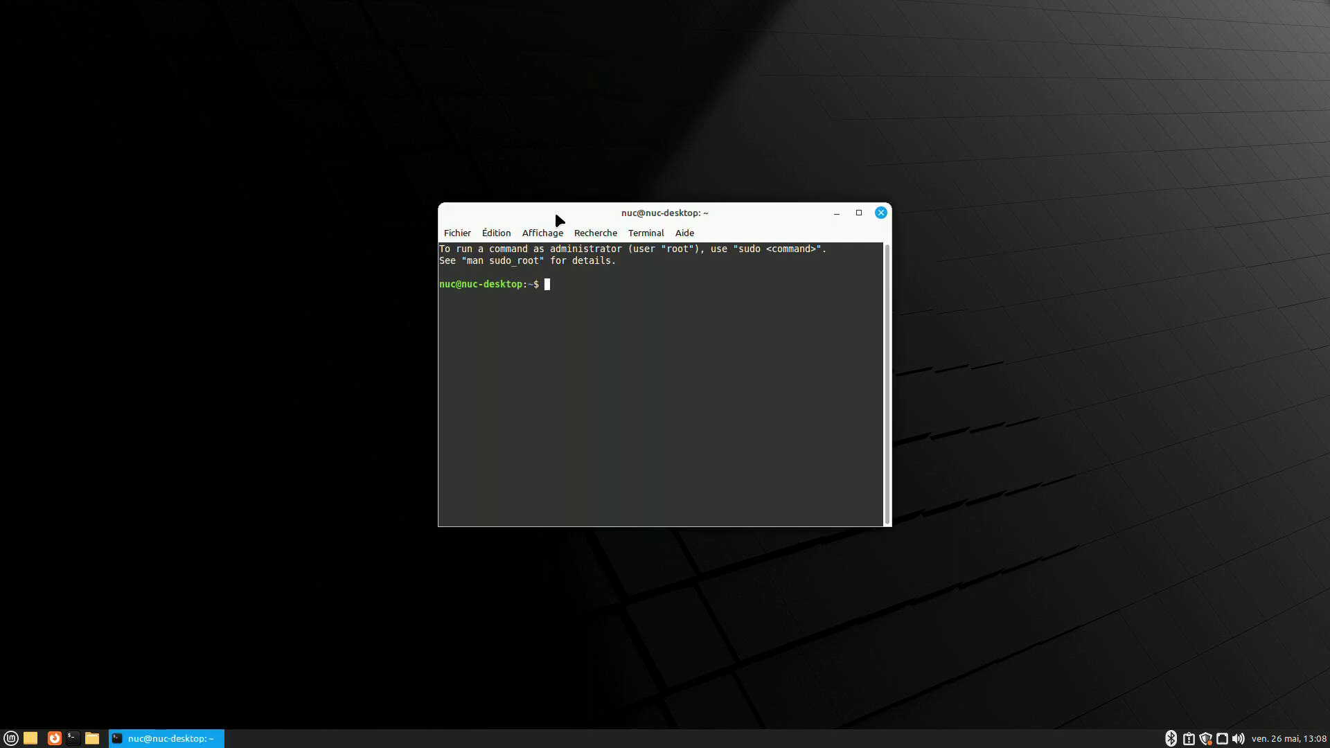
double_click(553, 211)
type("top")
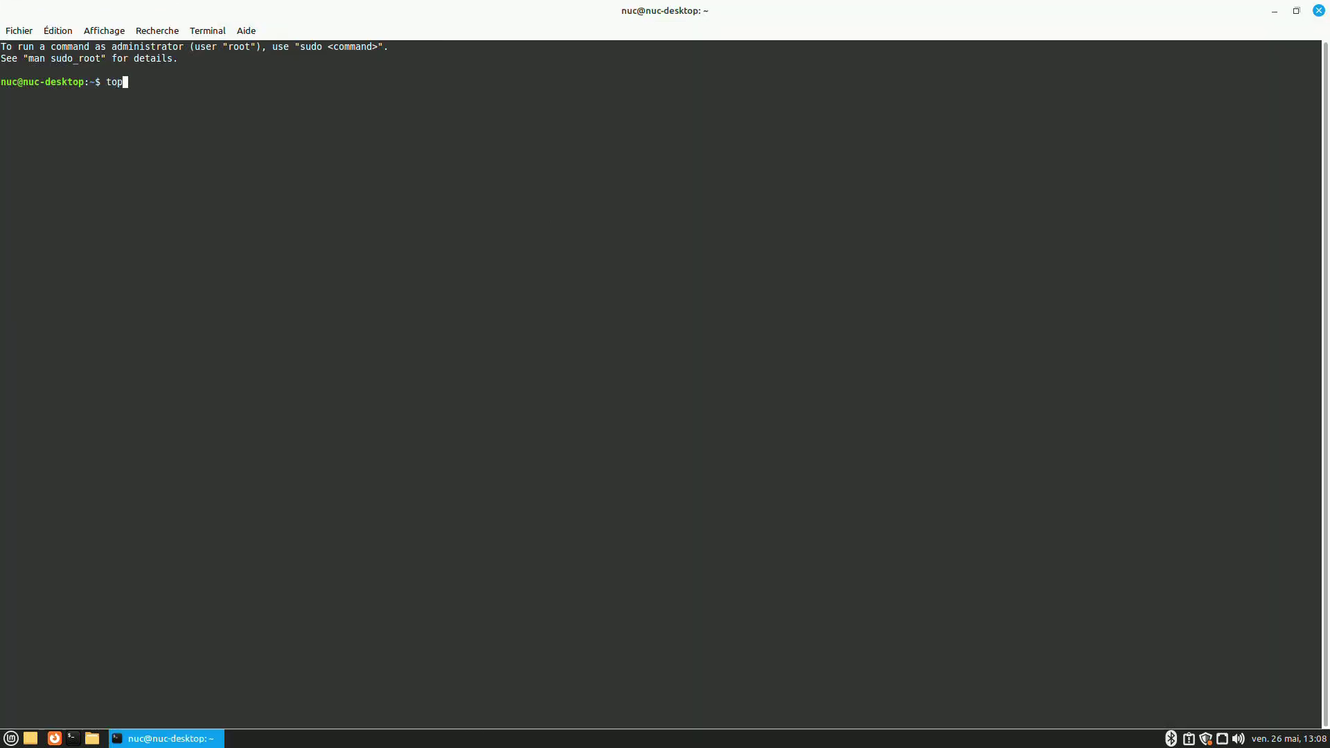
key("Return")
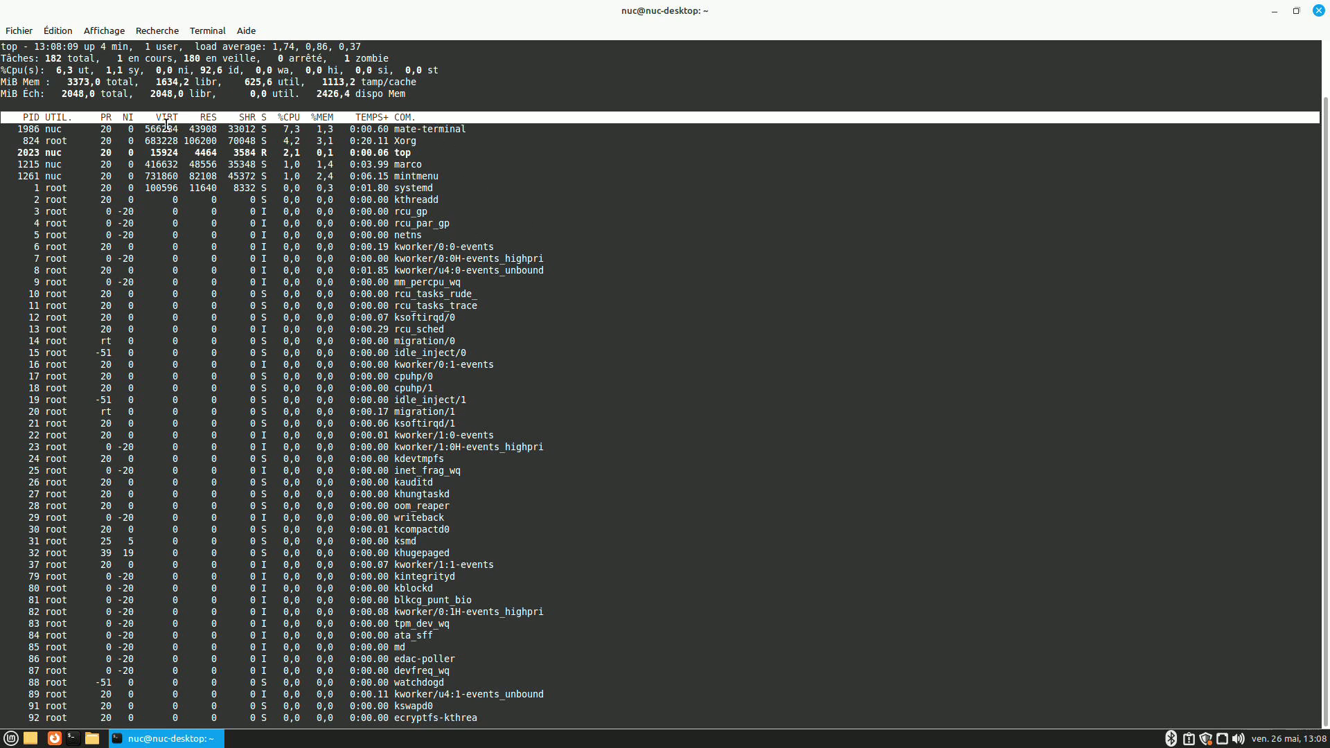
left_click_drag(55, 70, 87, 82)
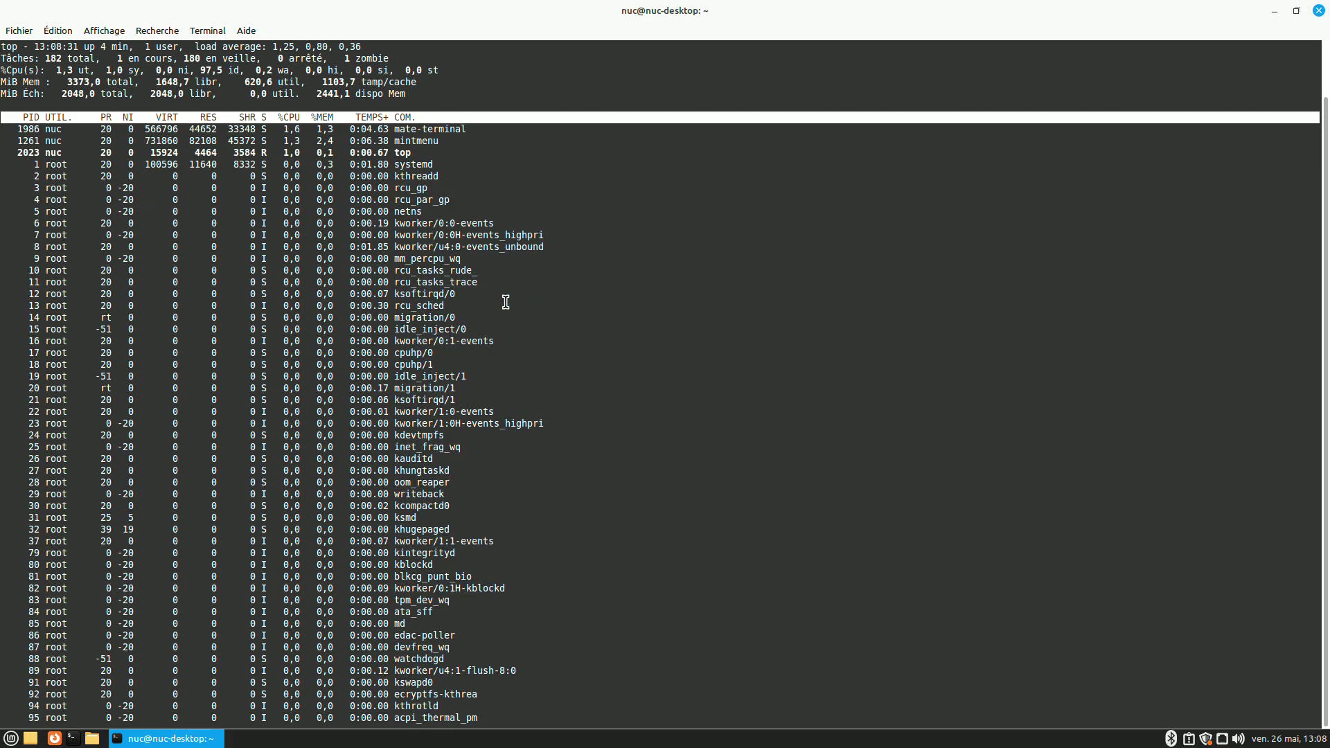
Restore the Terminal window from its maximized size and move it around the desktop while top runs
left_click_drag(582, 7, 672, 226)
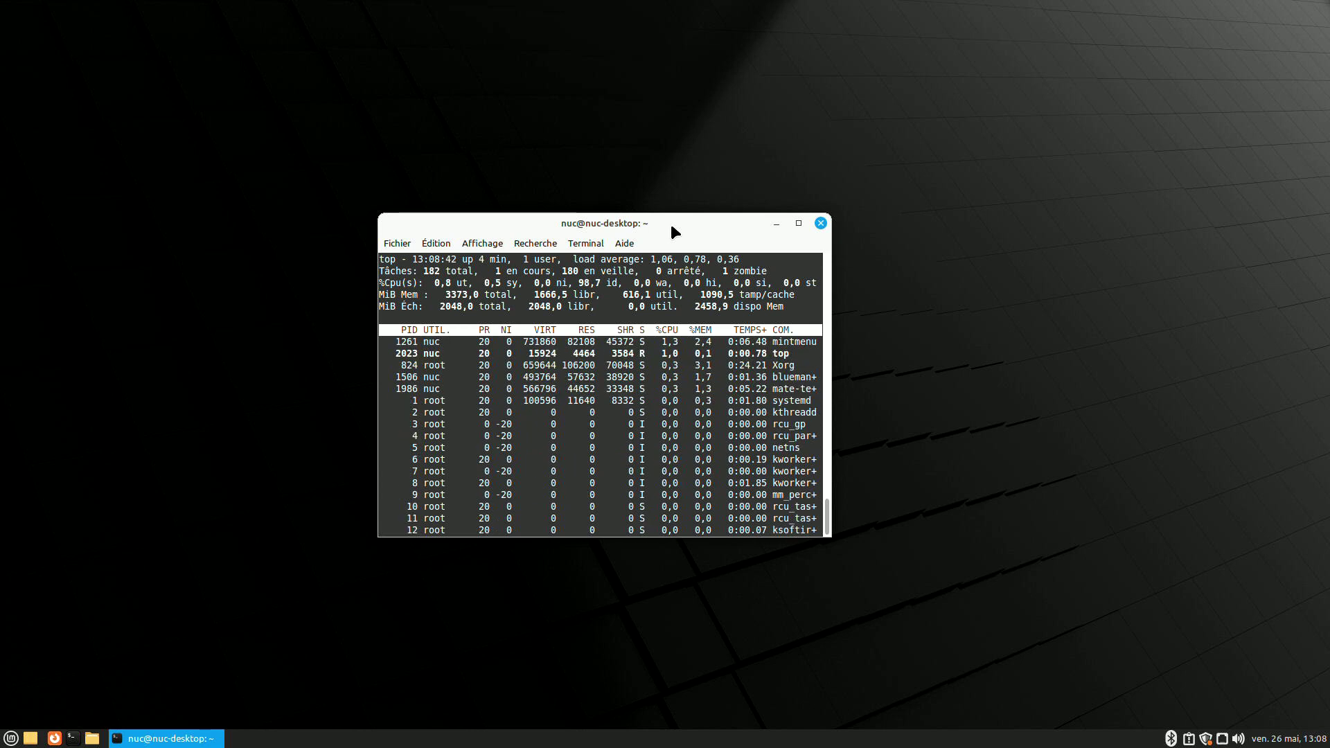
left_click_drag(670, 222, 713, 212)
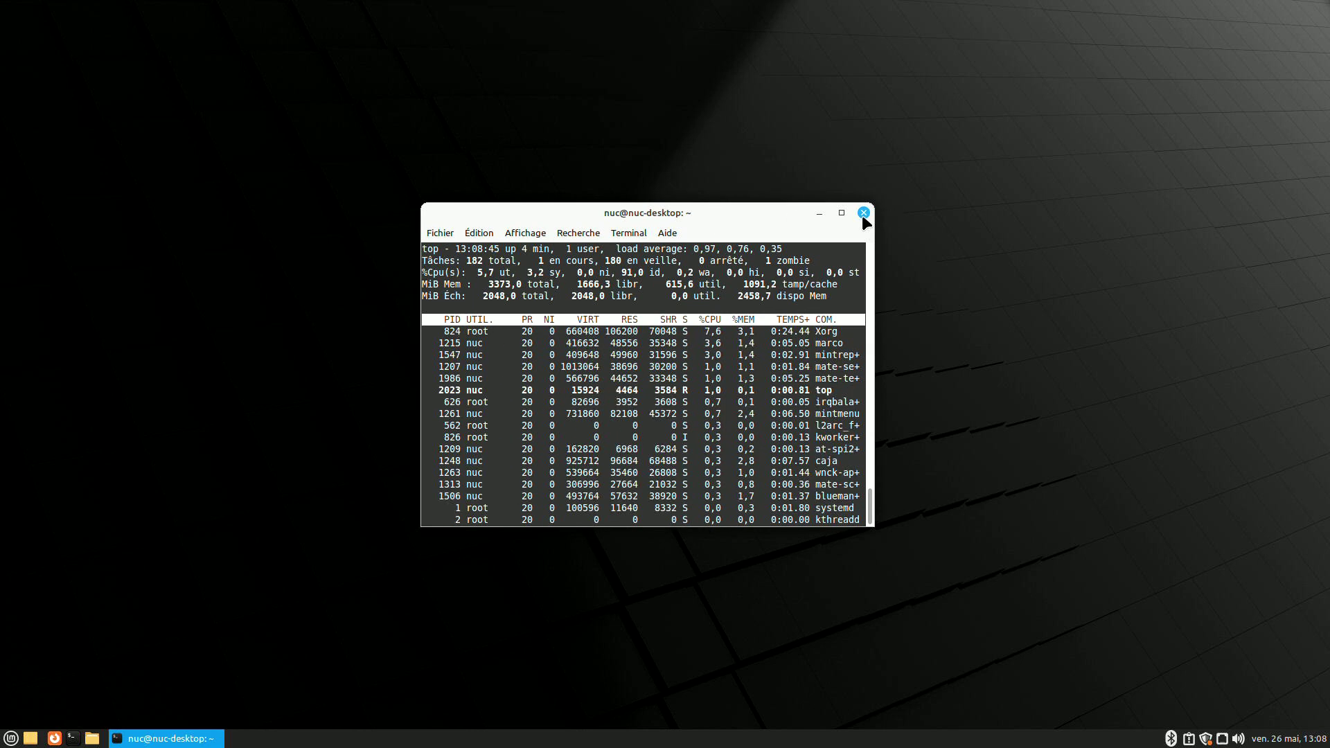
left_click_drag(687, 214, 727, 229)
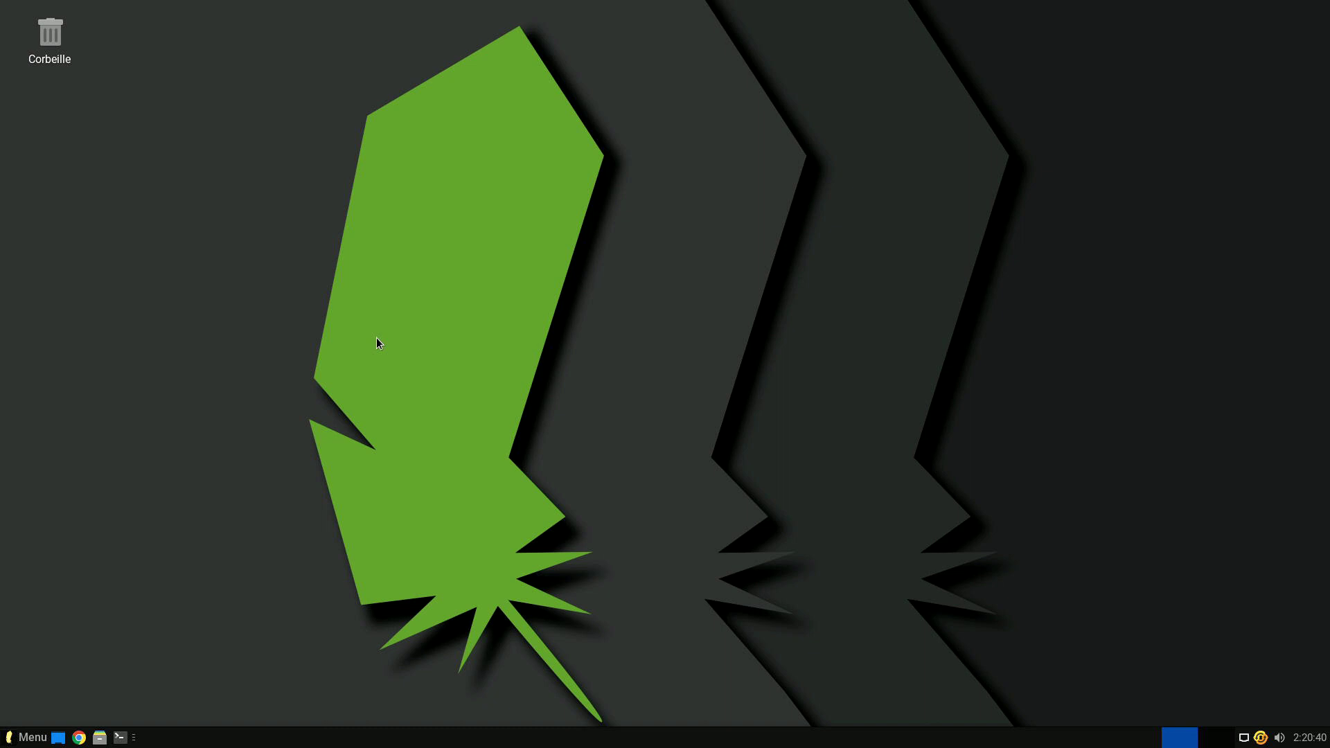
Open a terminal on the Linux Lite desktop and display the memory usage in mebibytes with free -m
left_click(119, 740)
type("free -")
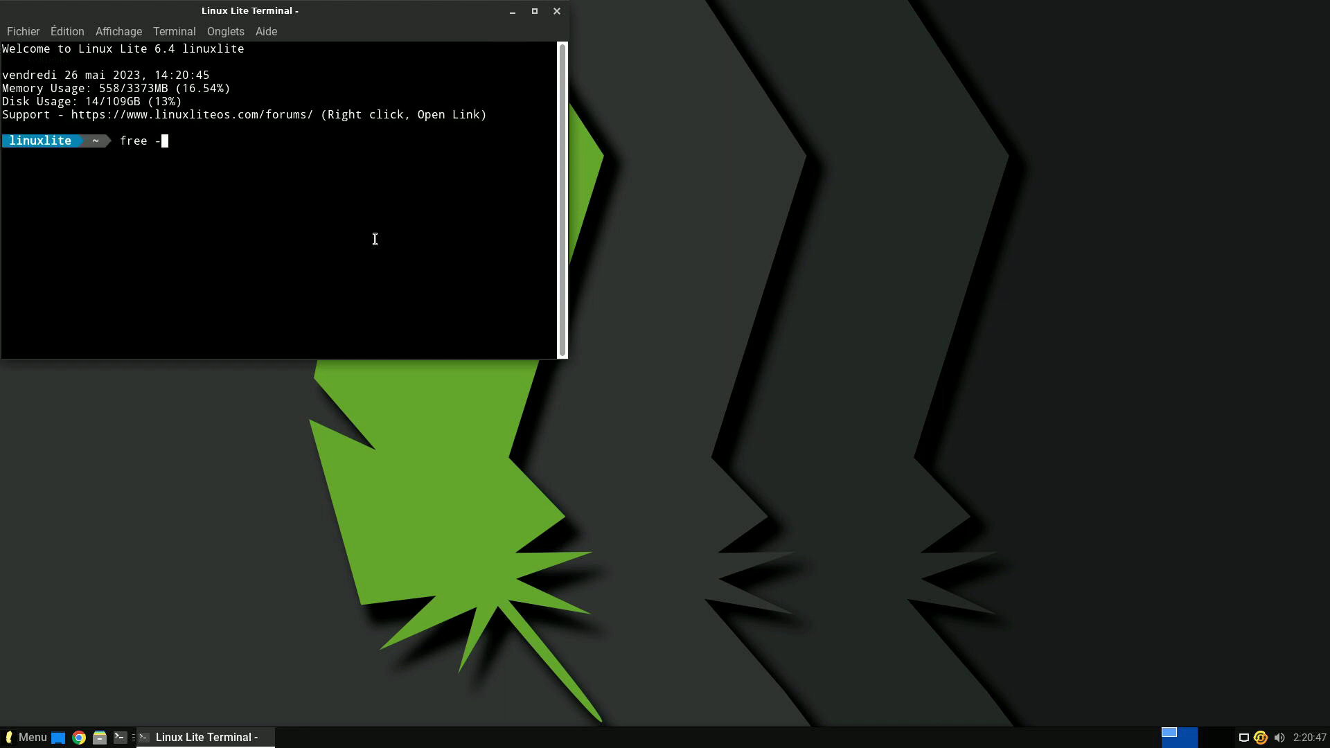
key("Return")
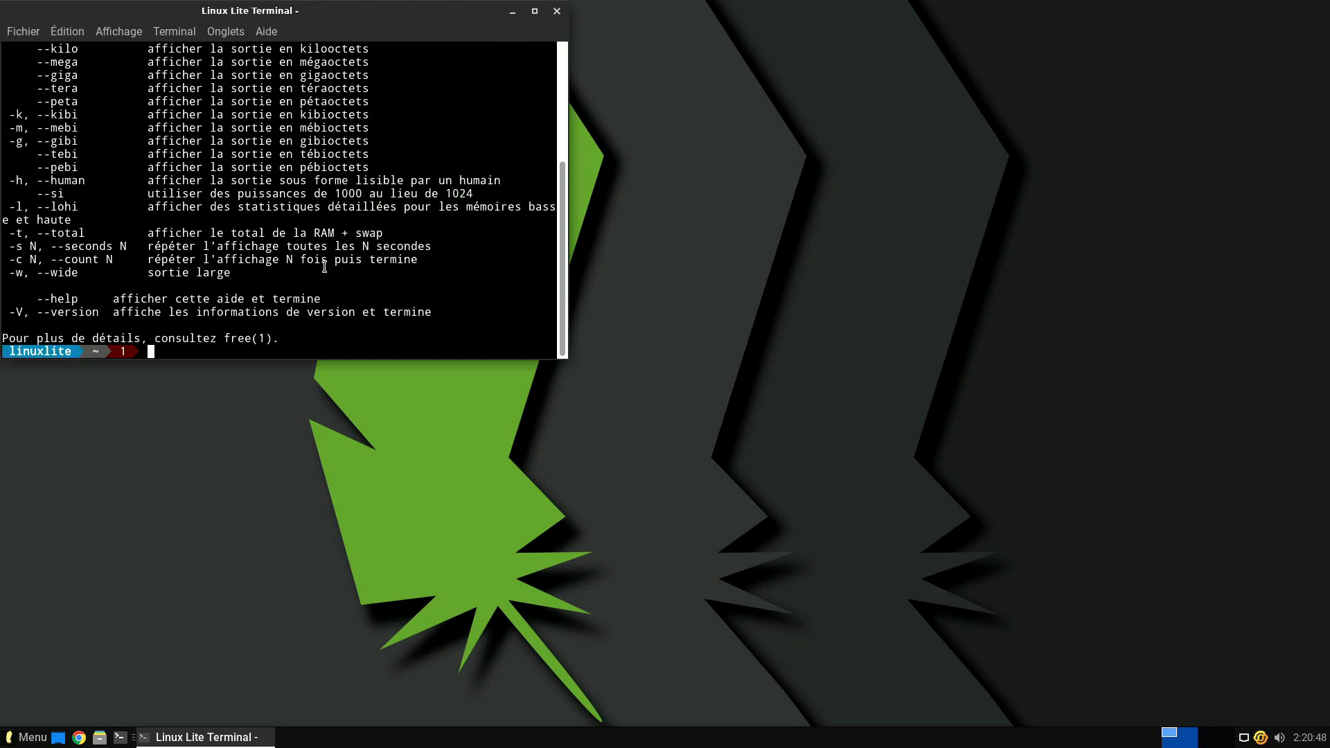
key("Up")
type(";")
key("BackSpace")
key("BackSpace")
type("m")
key("Left")
type("-")
key("Return")
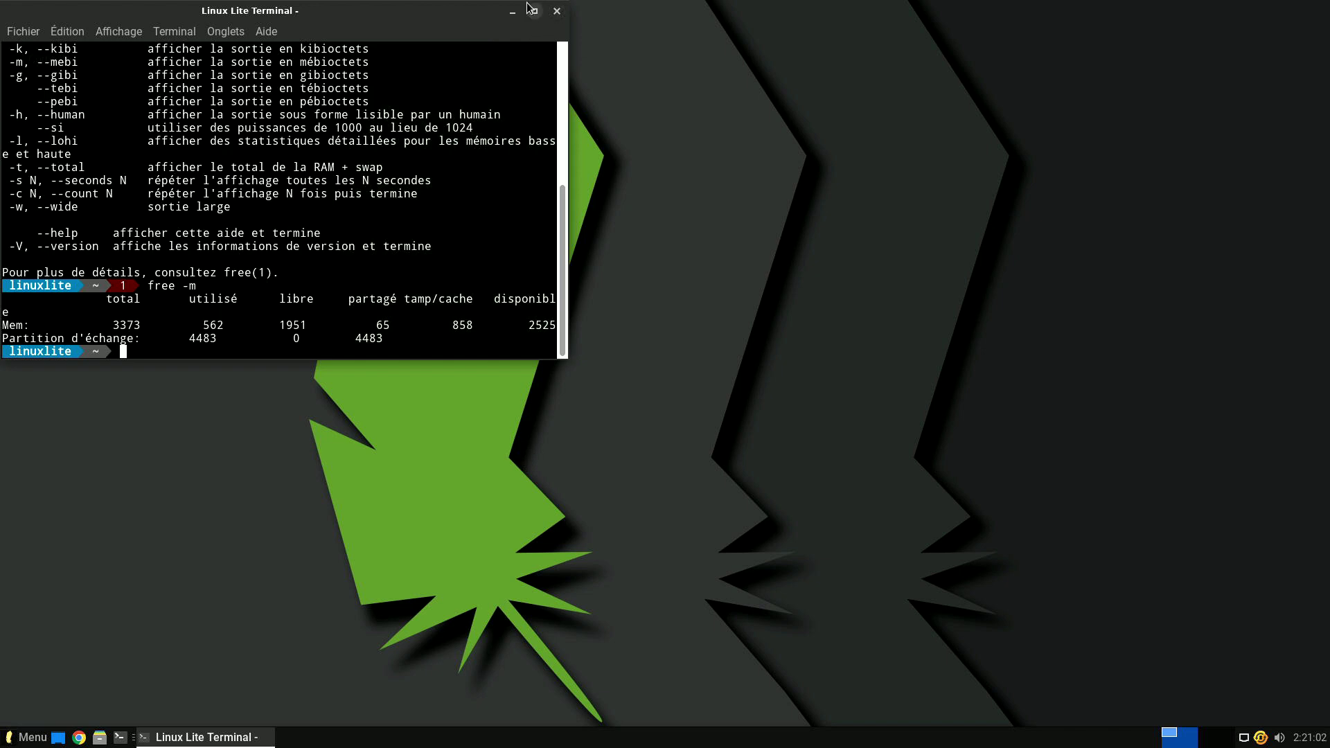
Examine the running processes with top in the maximized Linux Lite terminal, and close the terminal despite the running process
type("top")
key("Return")
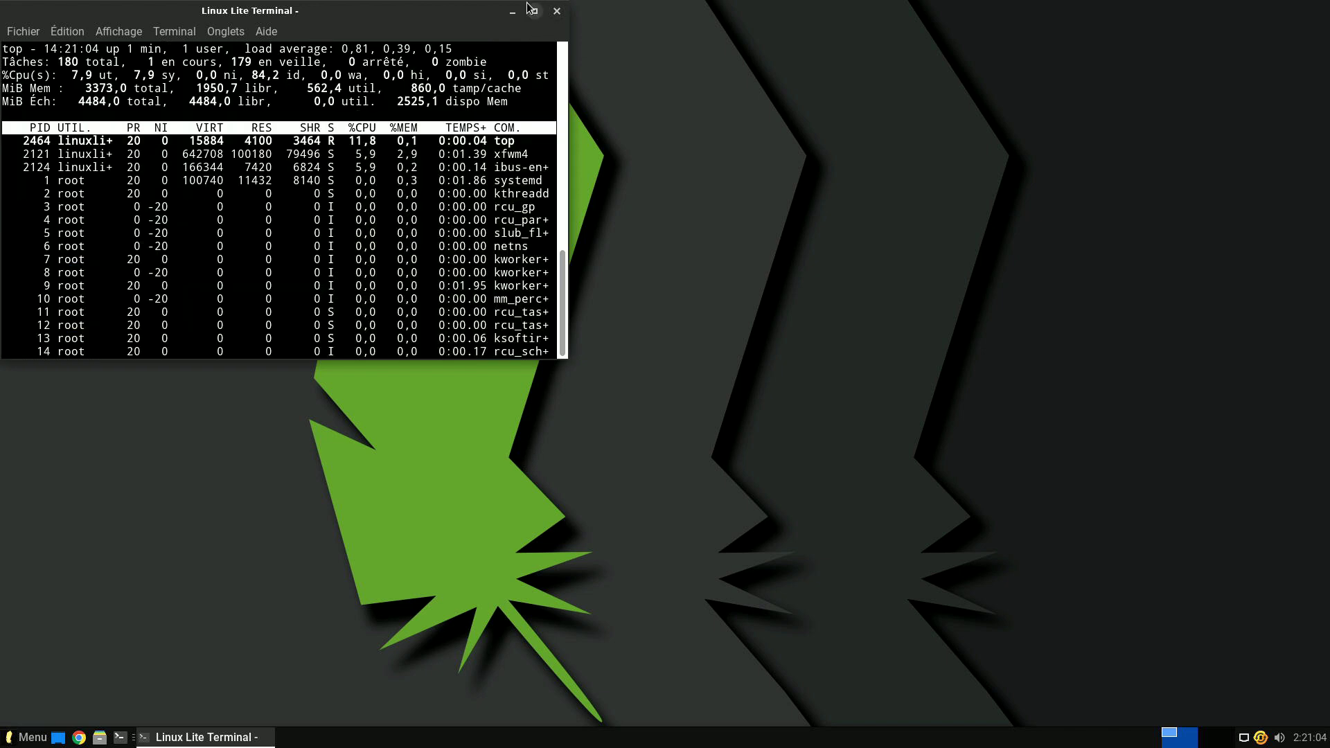
left_click(535, 11)
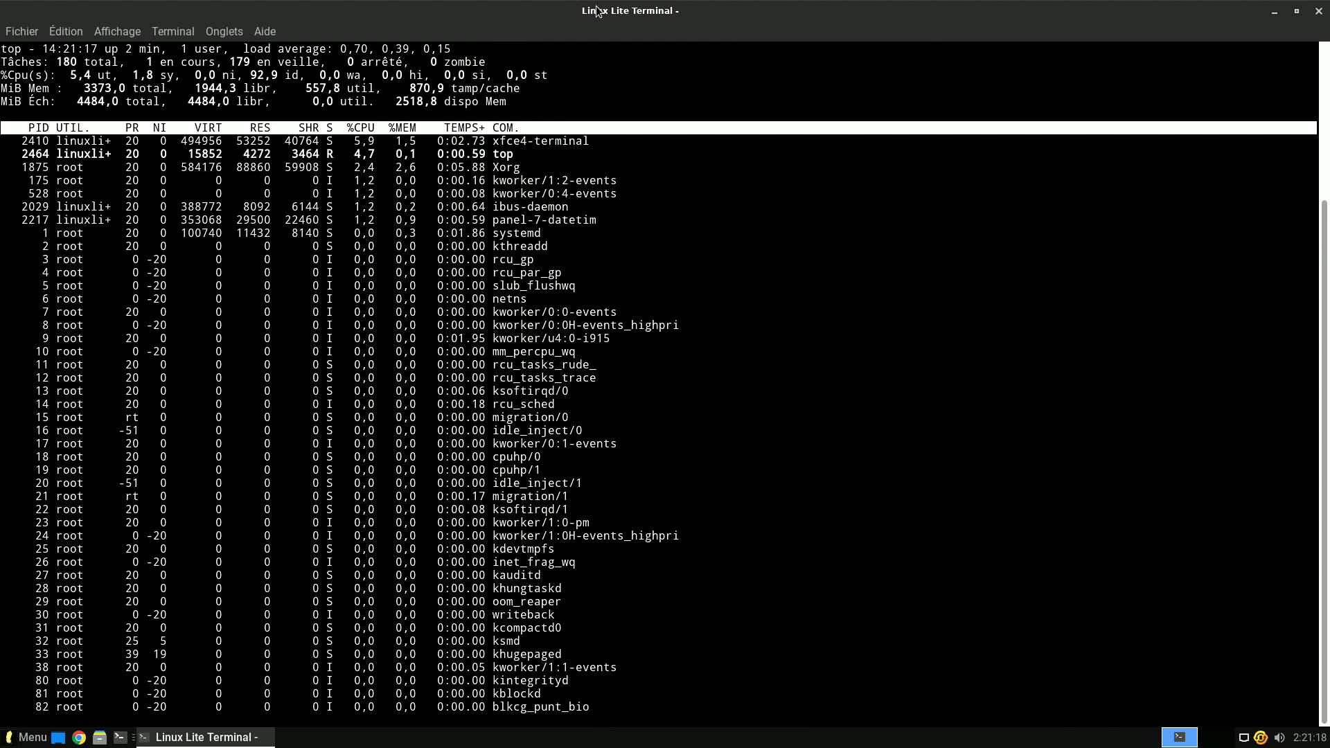
left_click_drag(597, 10, 444, 84)
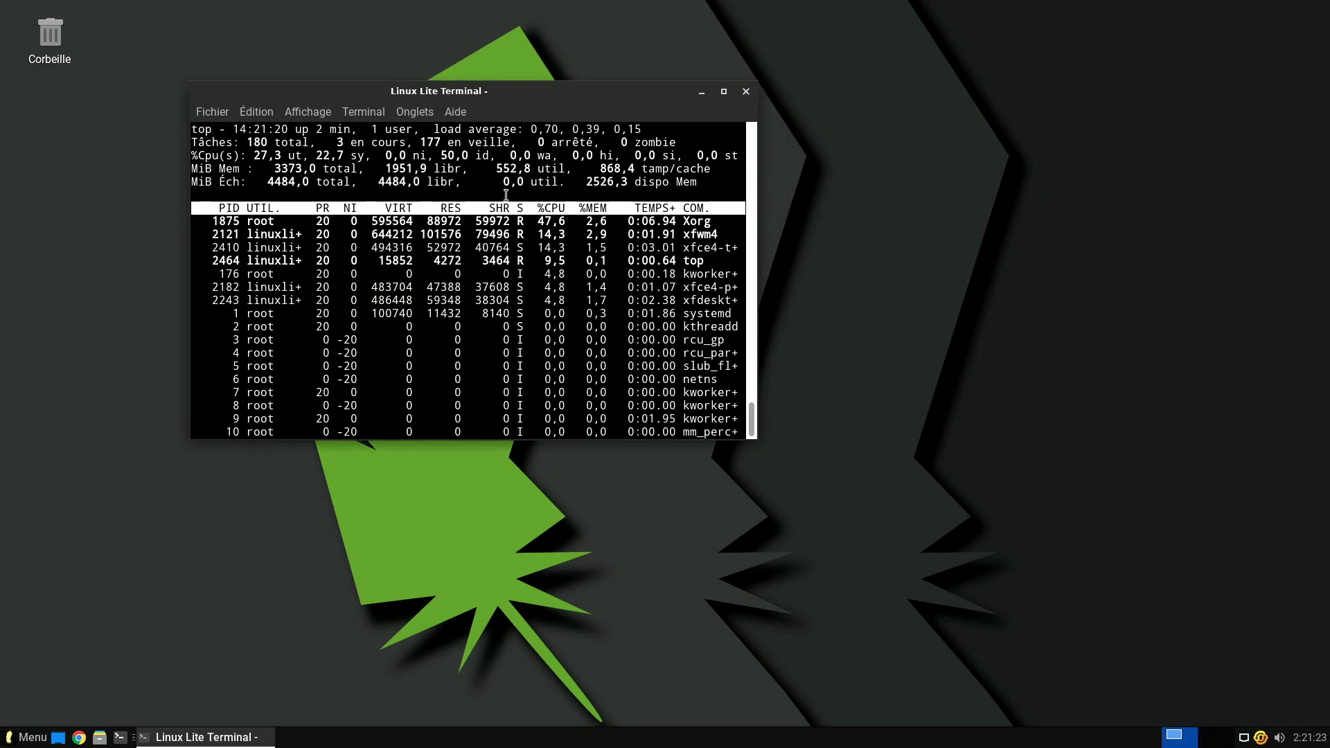
left_click(746, 93)
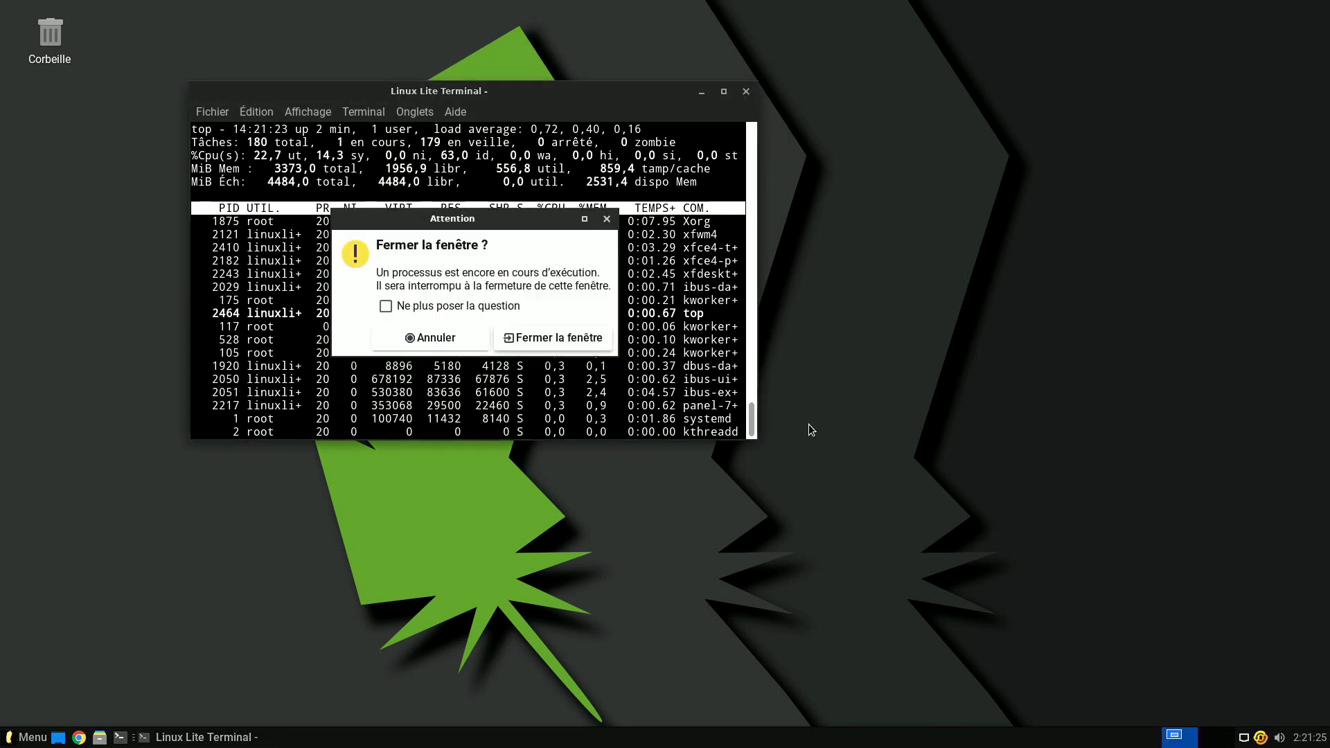
left_click(527, 343)
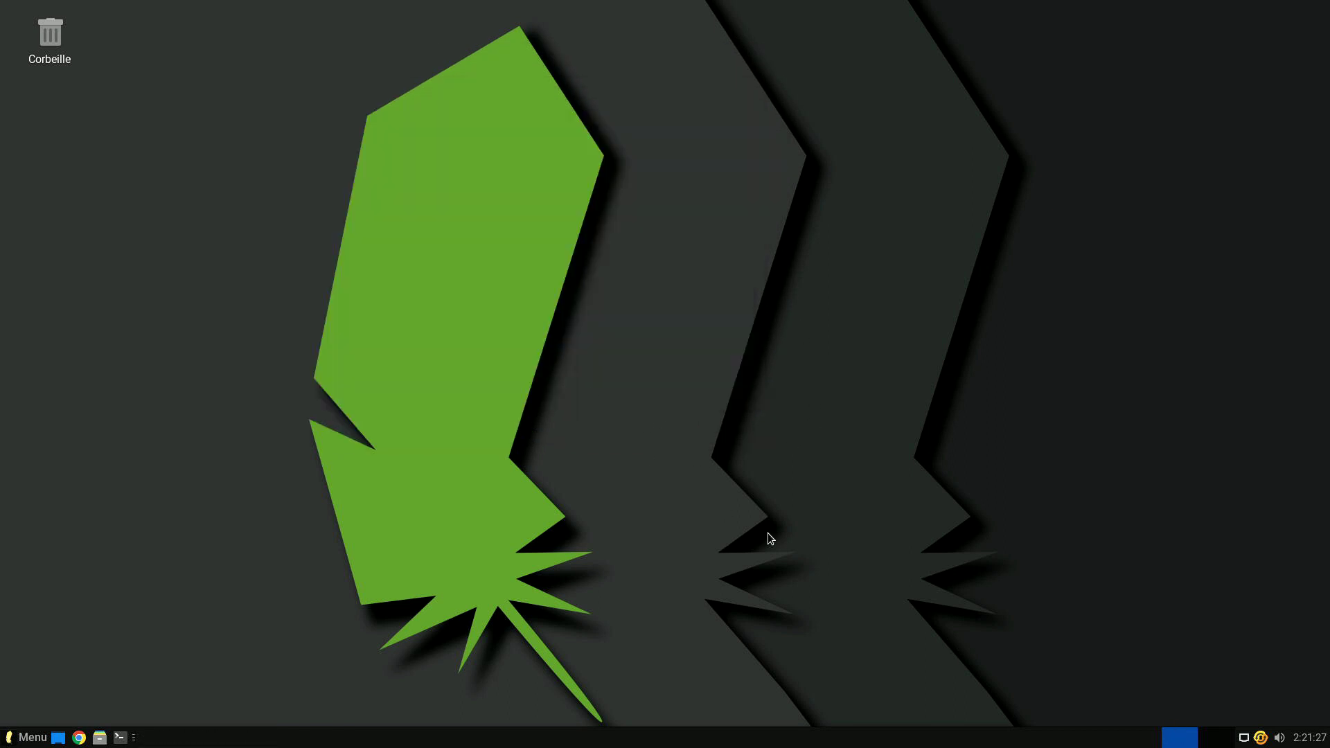
Open the Clavier settings from the Paramètres category of the Linux Lite applications menu
left_click(31, 737)
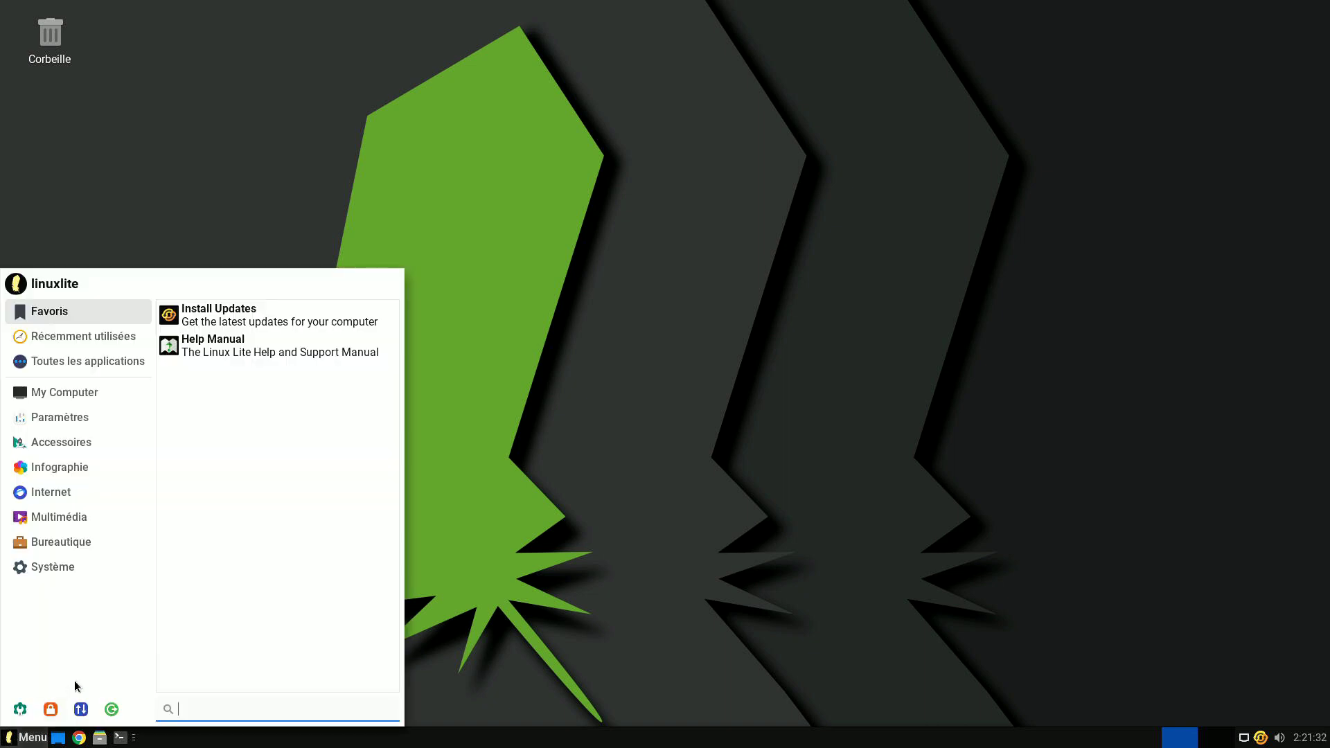
left_click(65, 391)
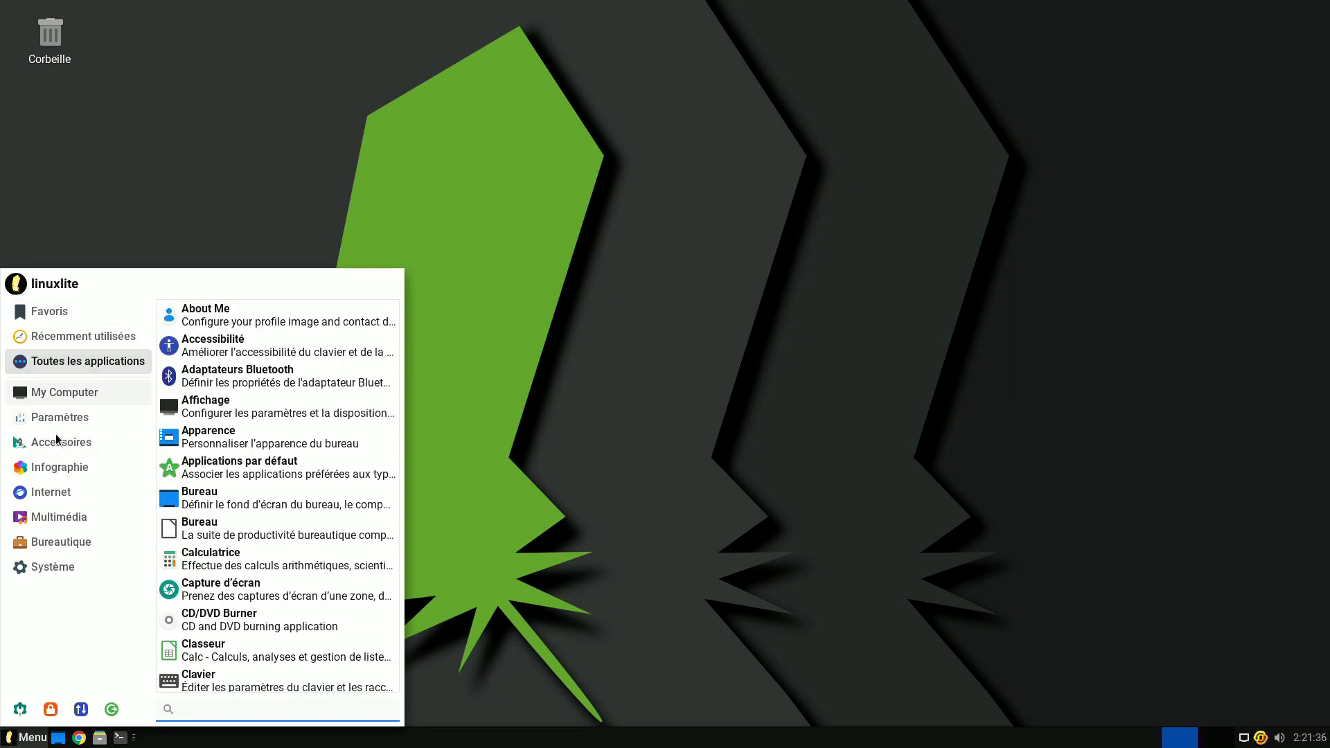
mouse_move(56, 565)
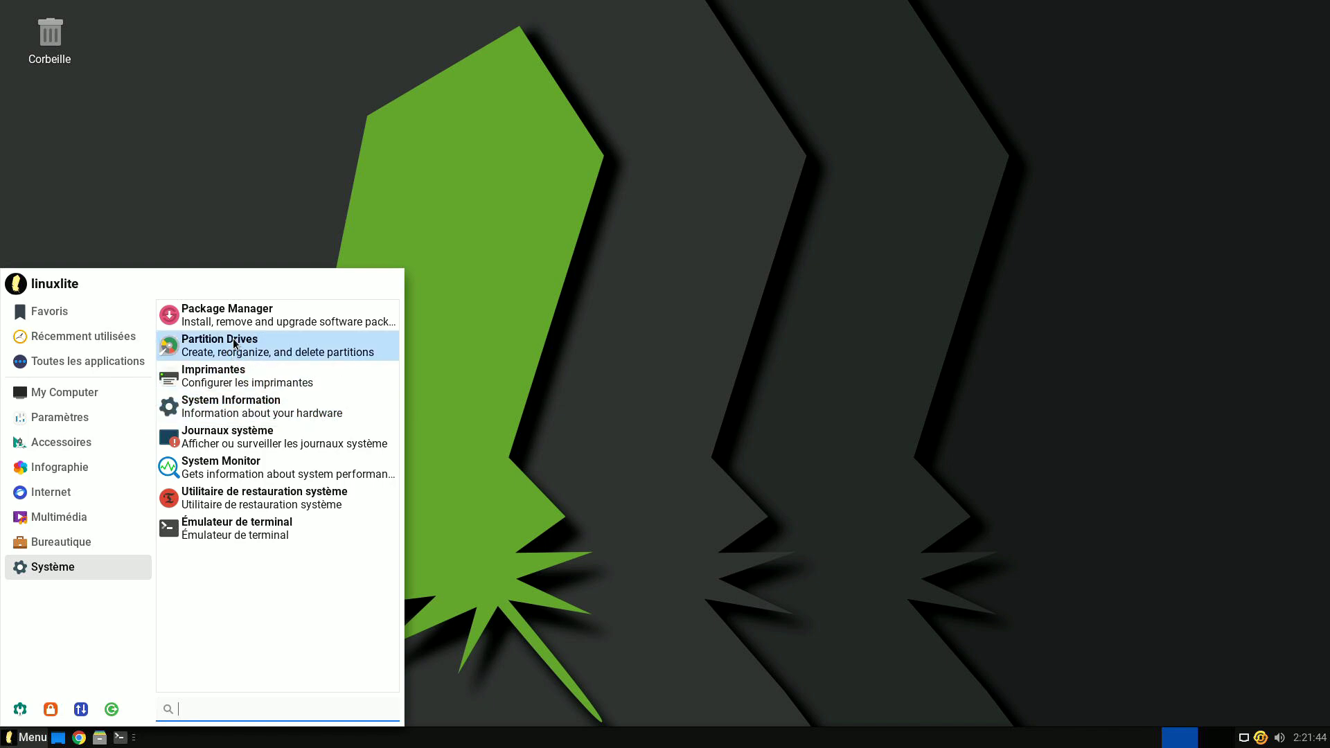
left_click(28, 423)
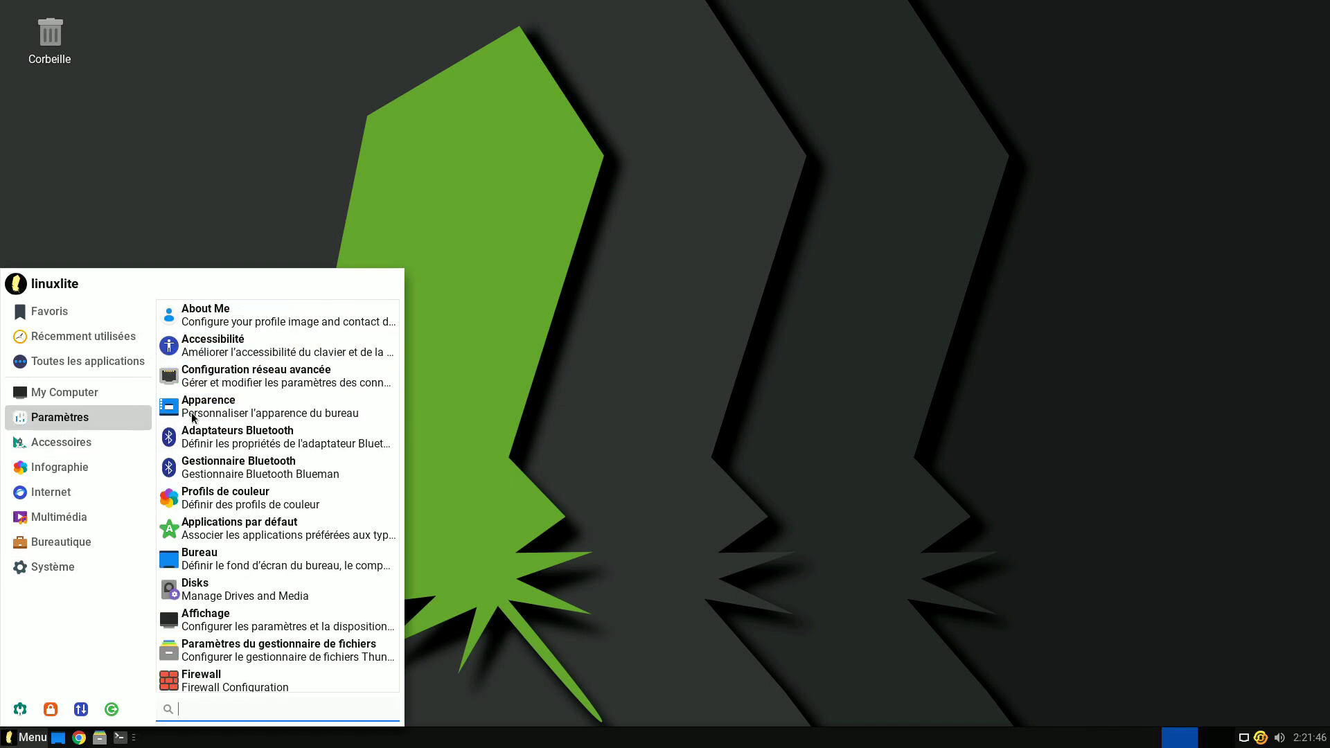
scroll(319, 447, "down", 5)
scroll(319, 447, "down", 3)
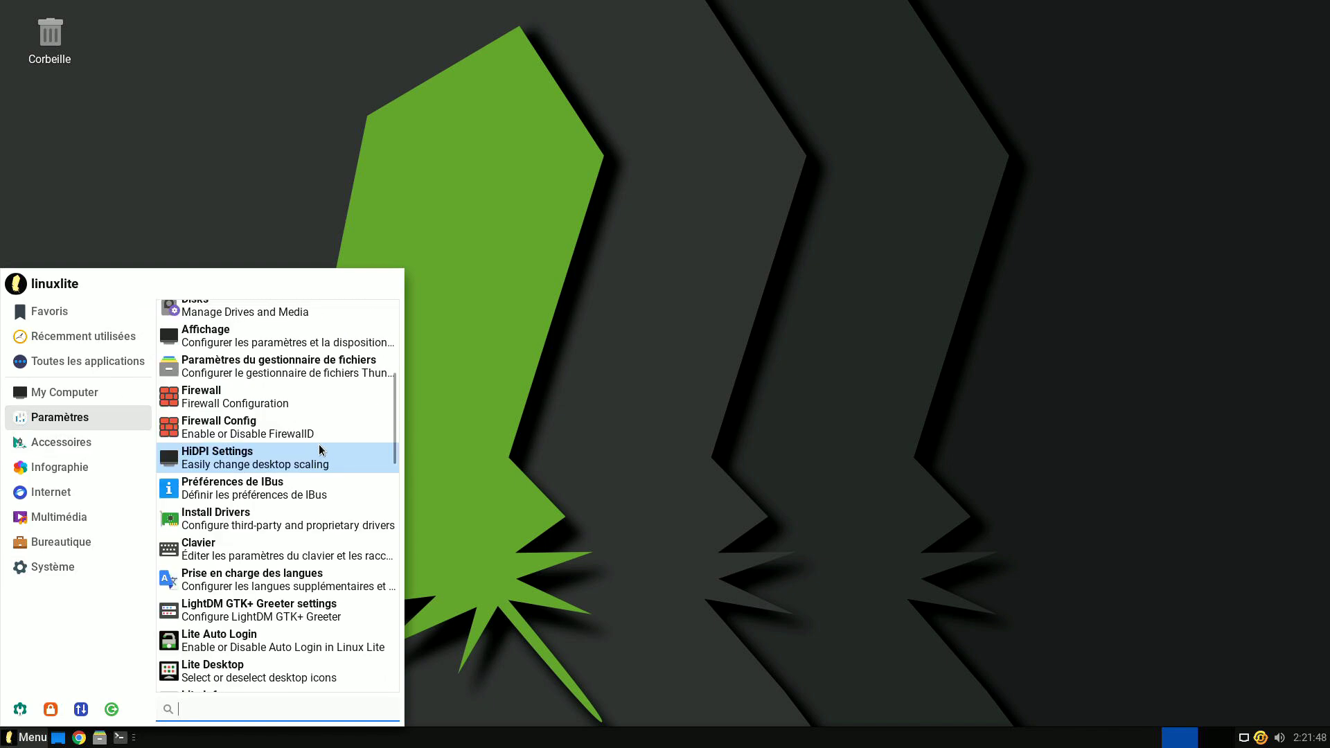
left_click(251, 559)
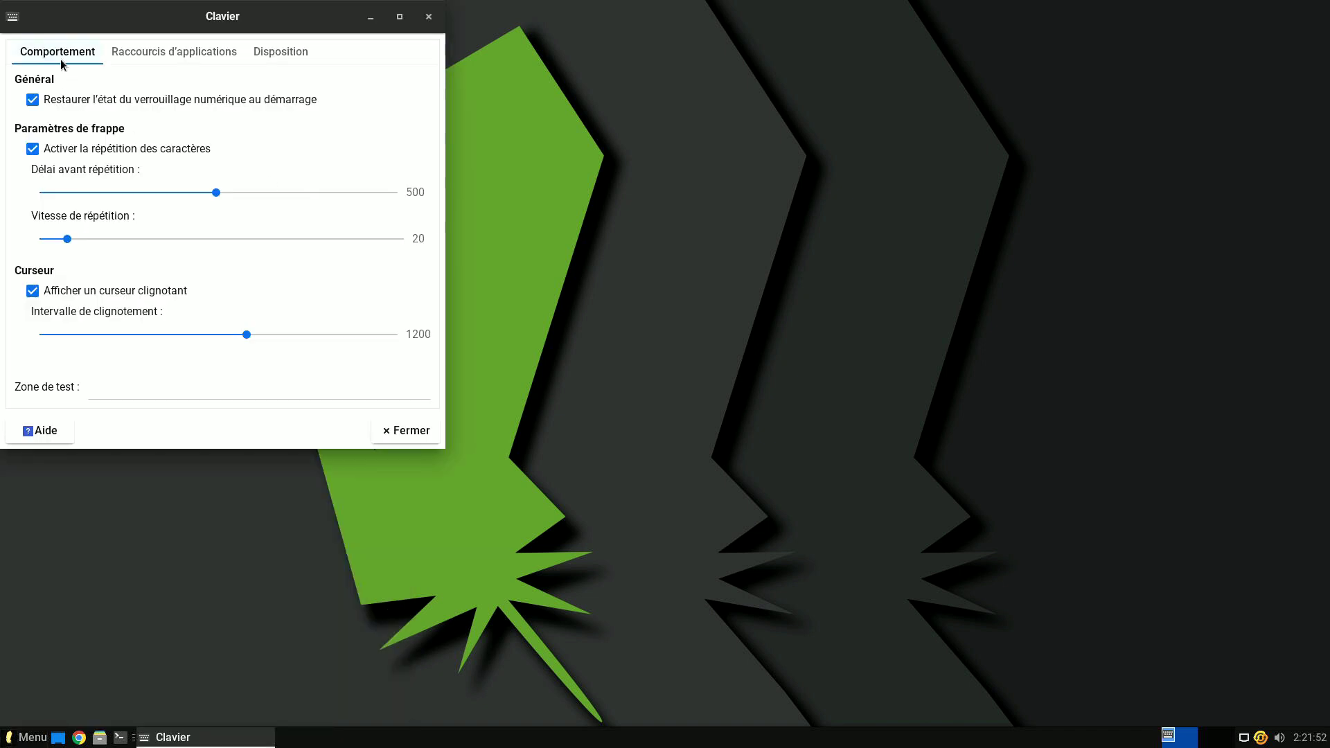
Turn off the system default settings for the keyboard layout in Disposition, and move the Clavier window to the middle of the desktop
left_click(172, 53)
left_click(275, 57)
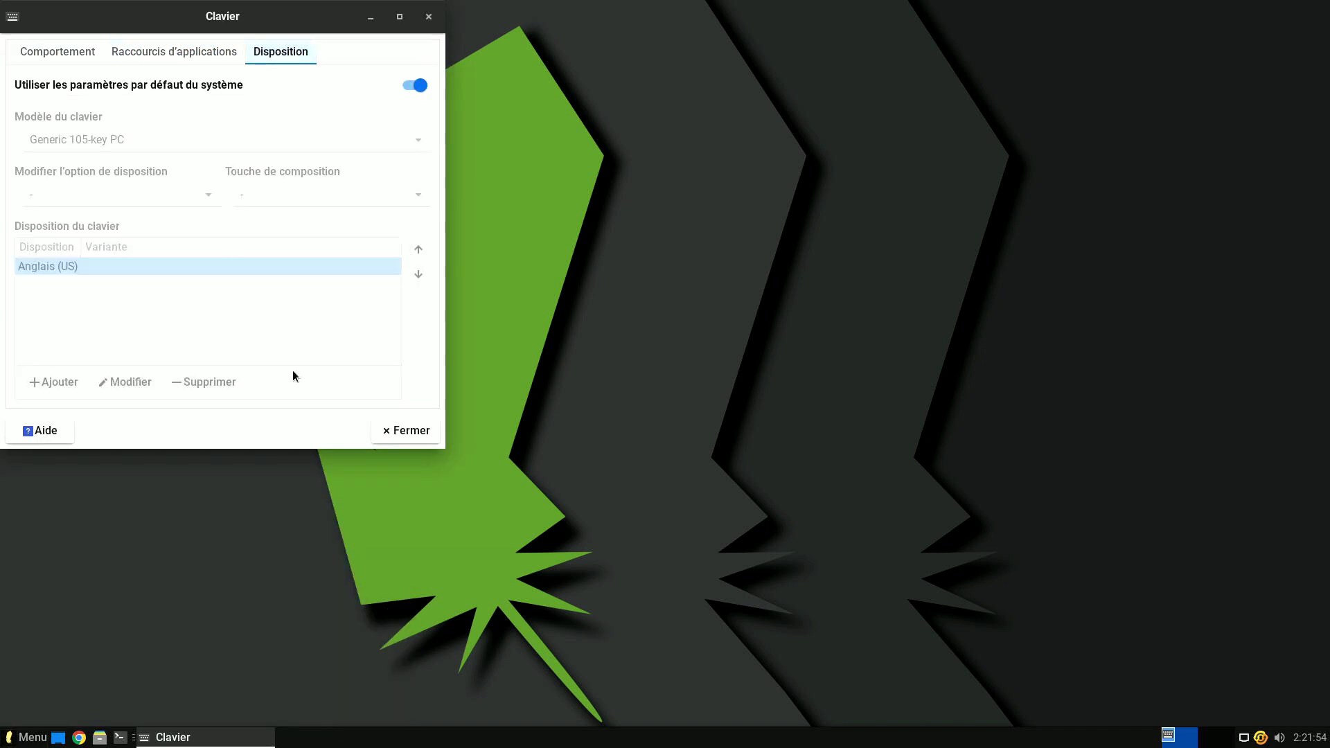
left_click(414, 84)
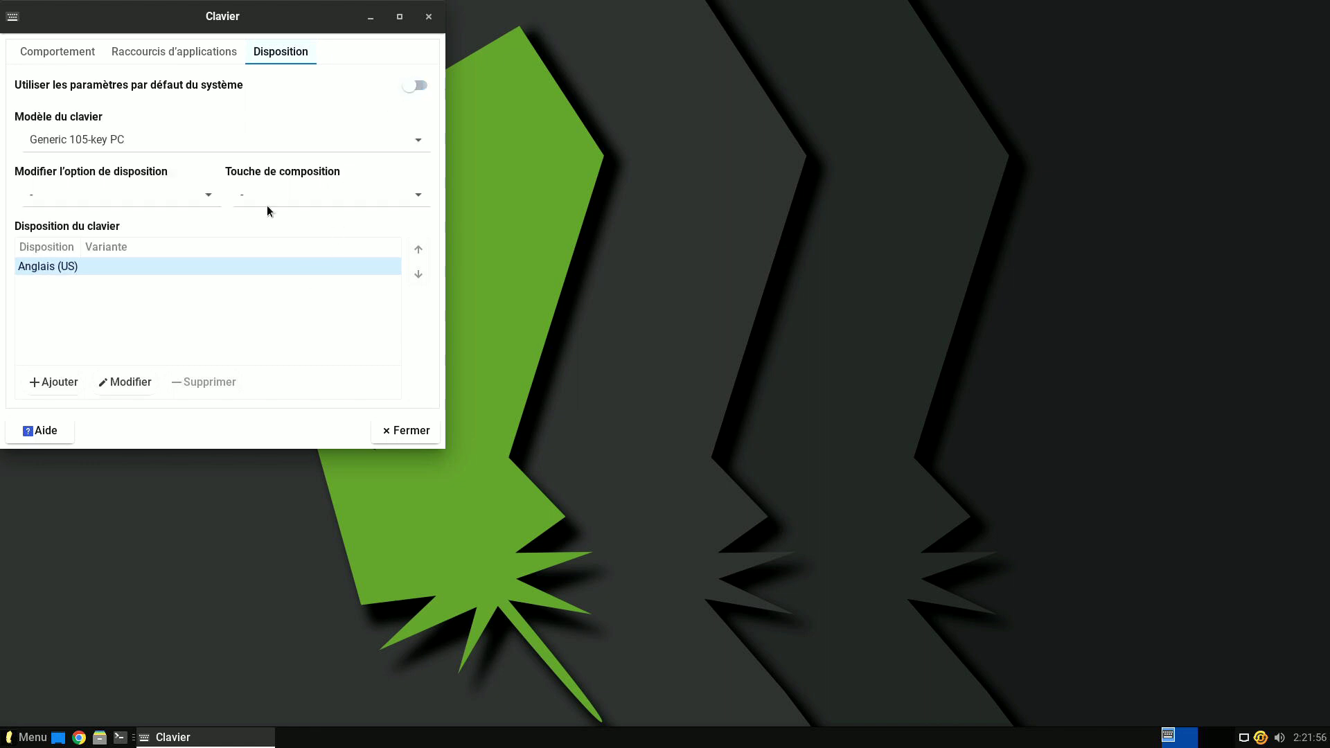
left_click(202, 198)
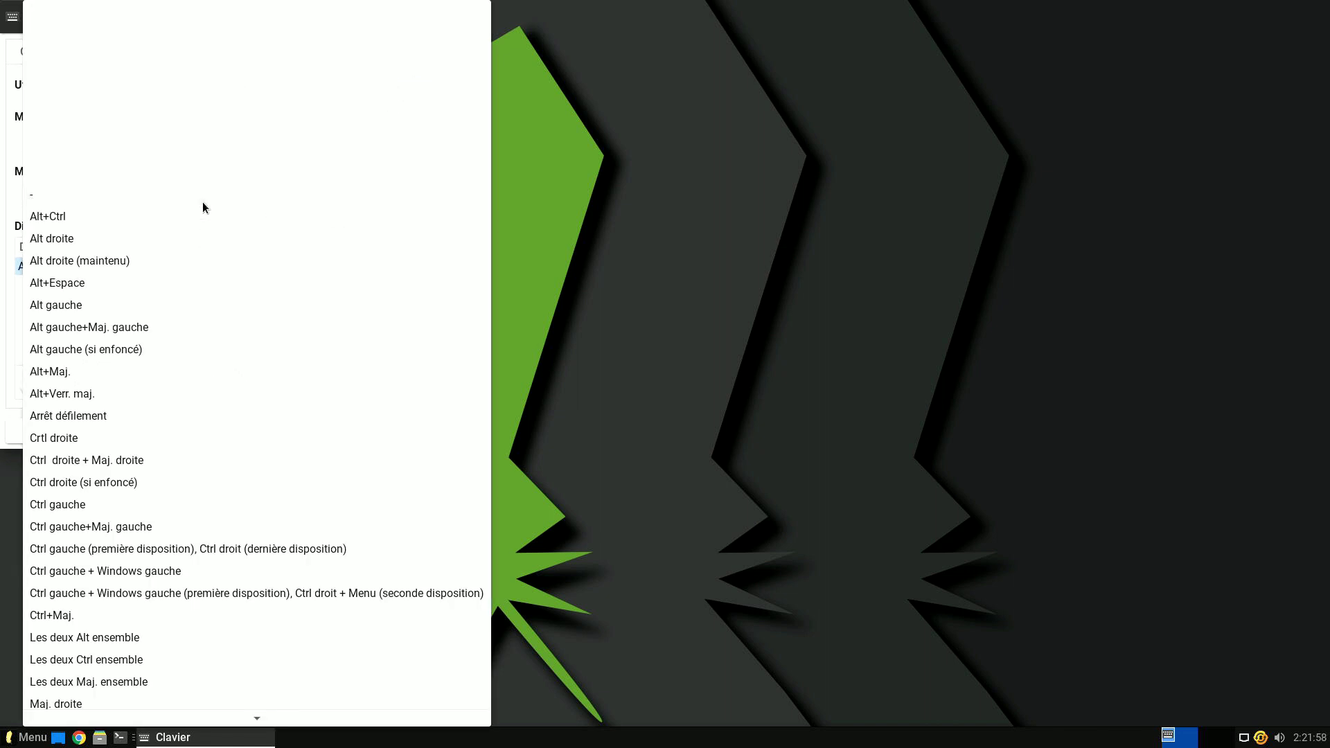
left_click(831, 374)
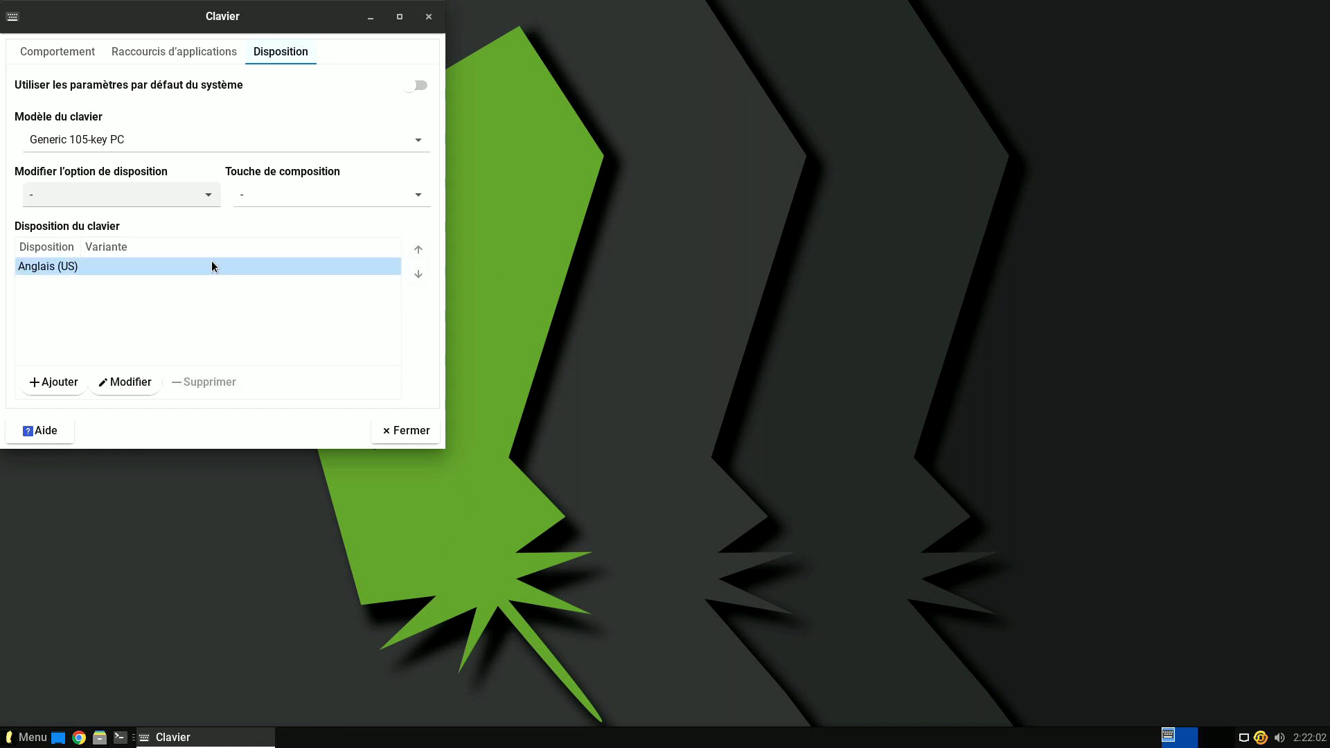
left_click_drag(232, 23, 723, 101)
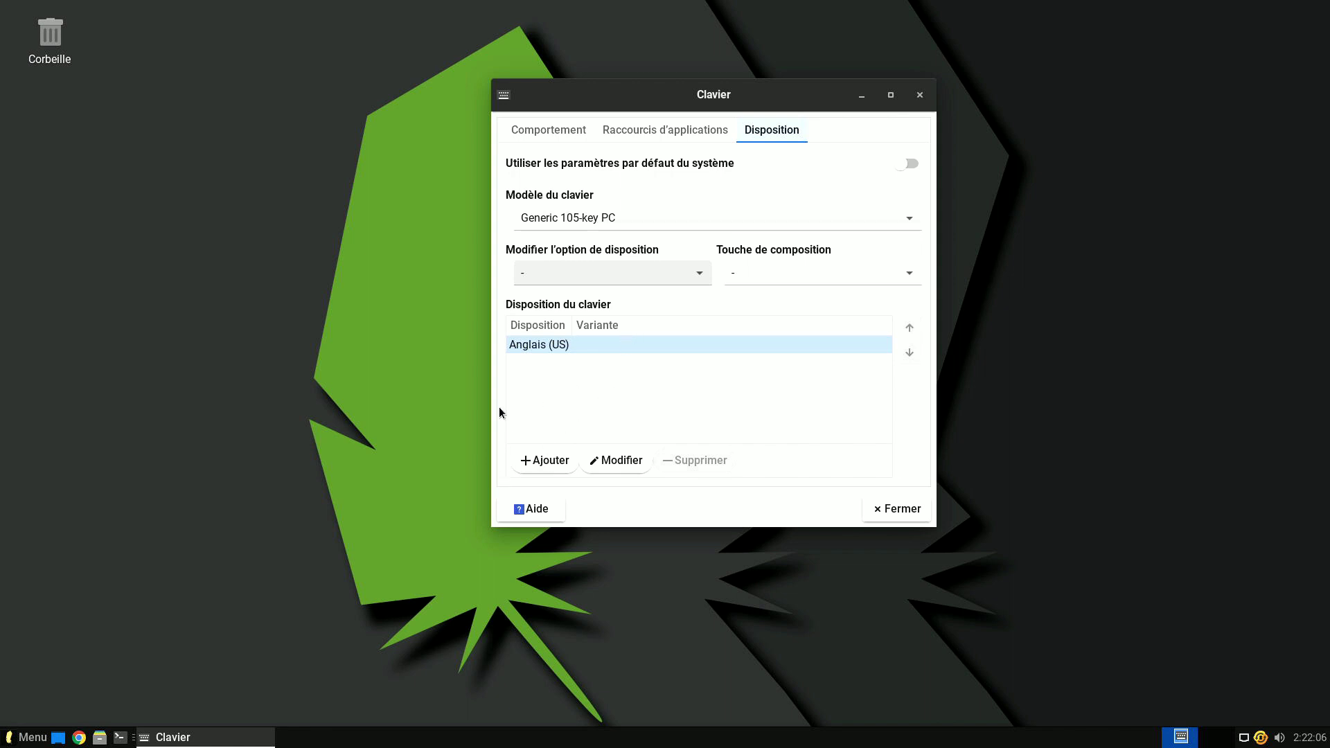
Add the Français (AZERTY) variant to the list of keyboard layouts
left_click(537, 463)
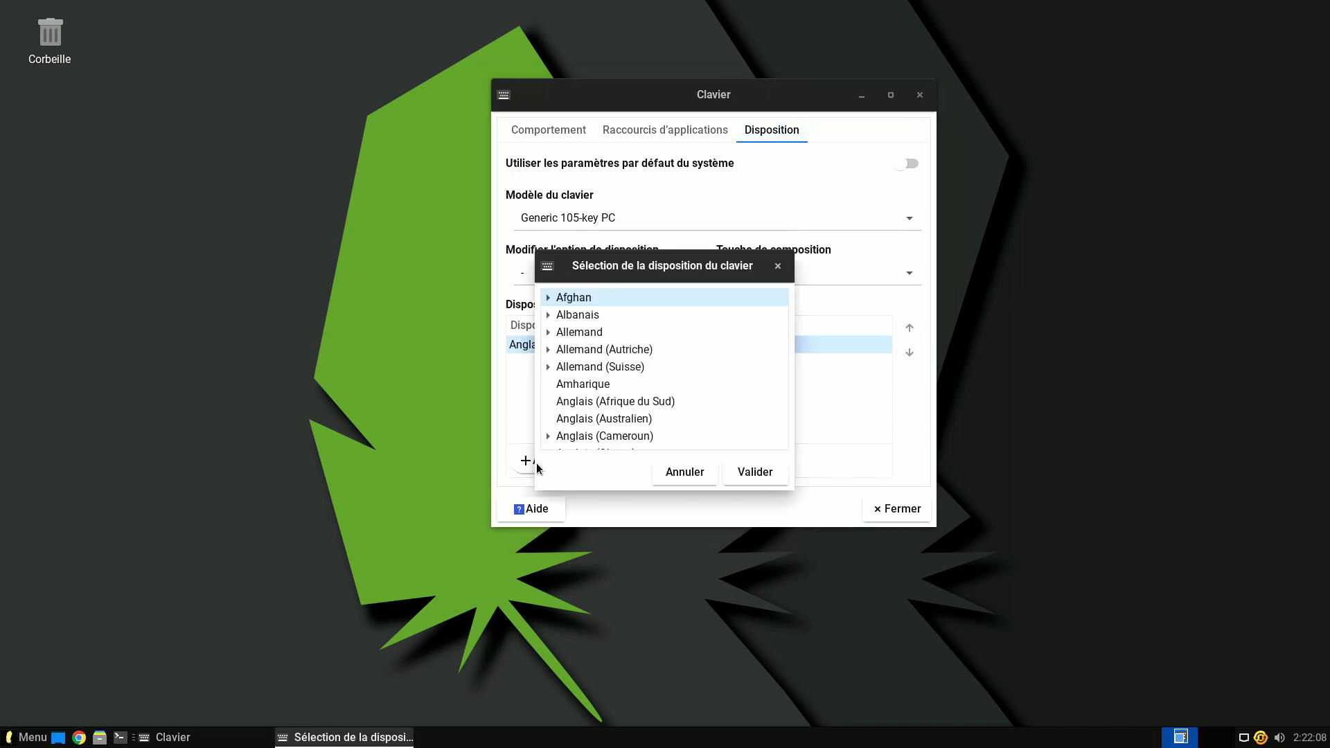
scroll(618, 336, "down", 10)
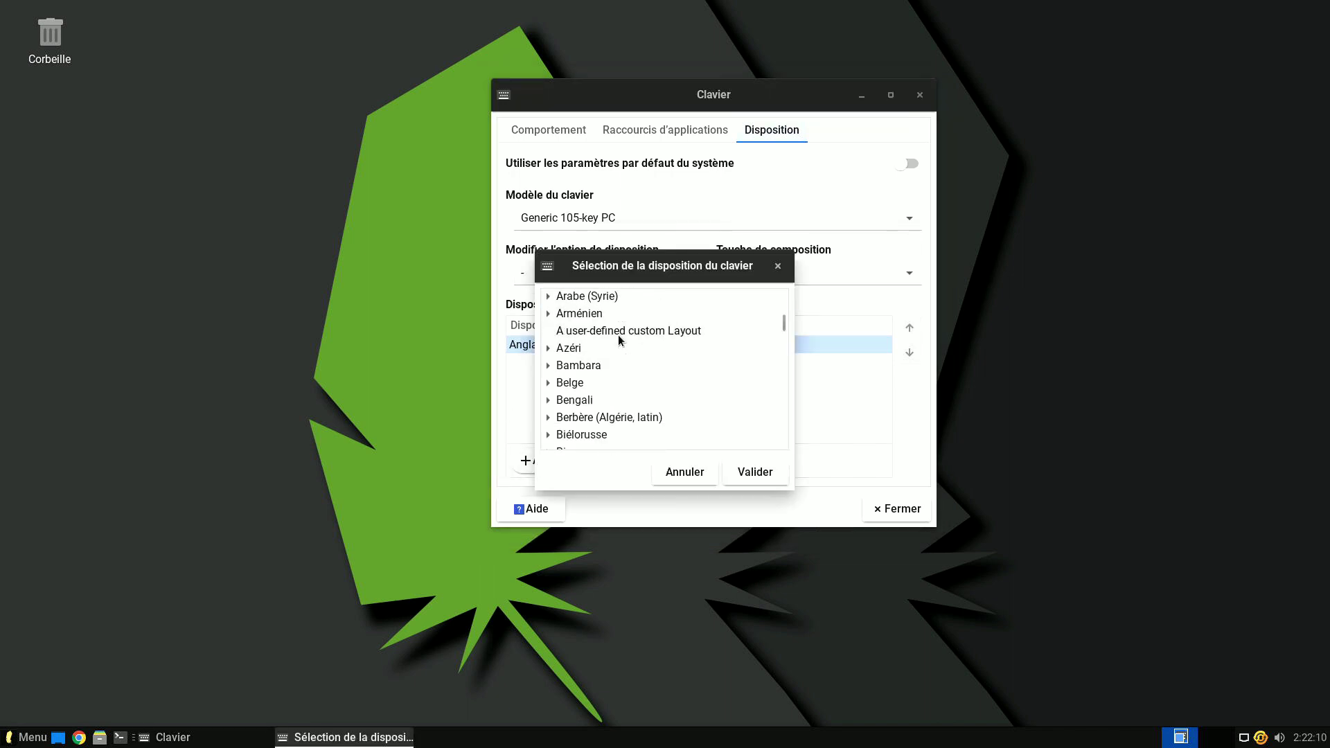
scroll(618, 339, "down", 8)
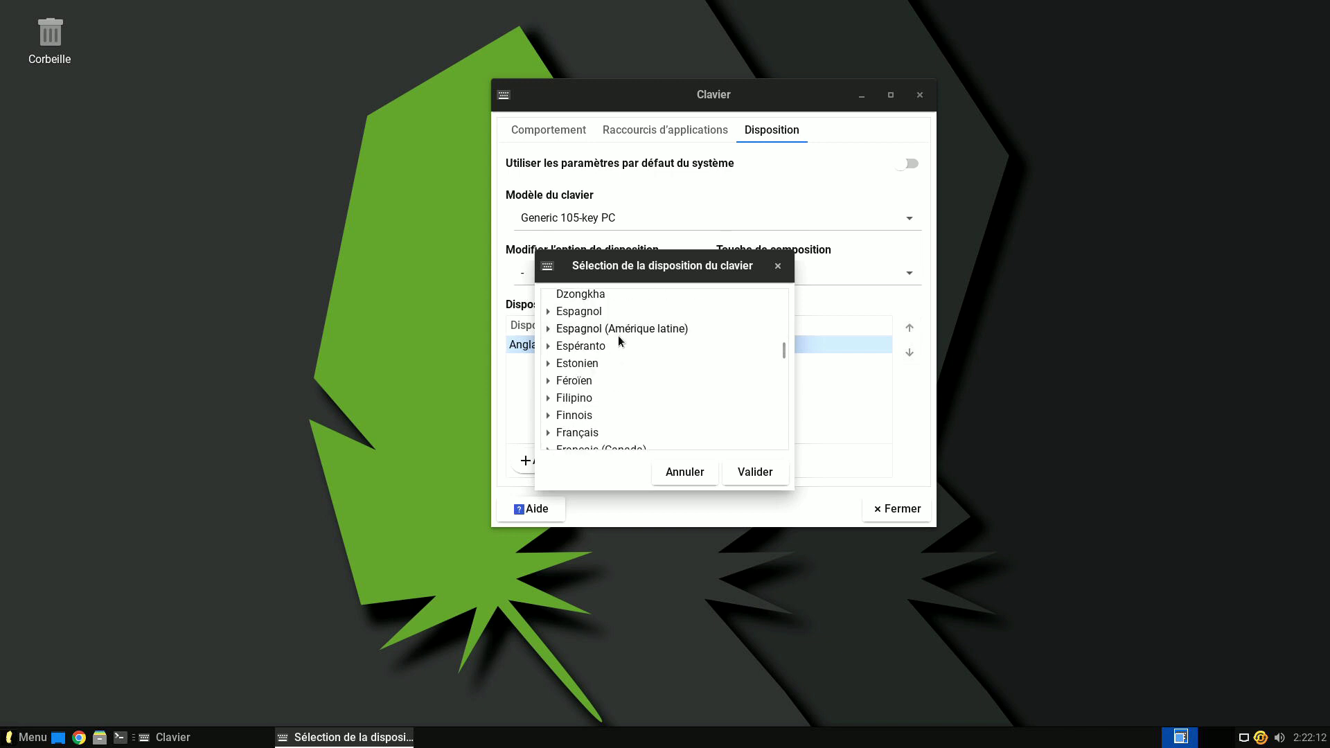
scroll(579, 426, "down", 1)
left_click(547, 406)
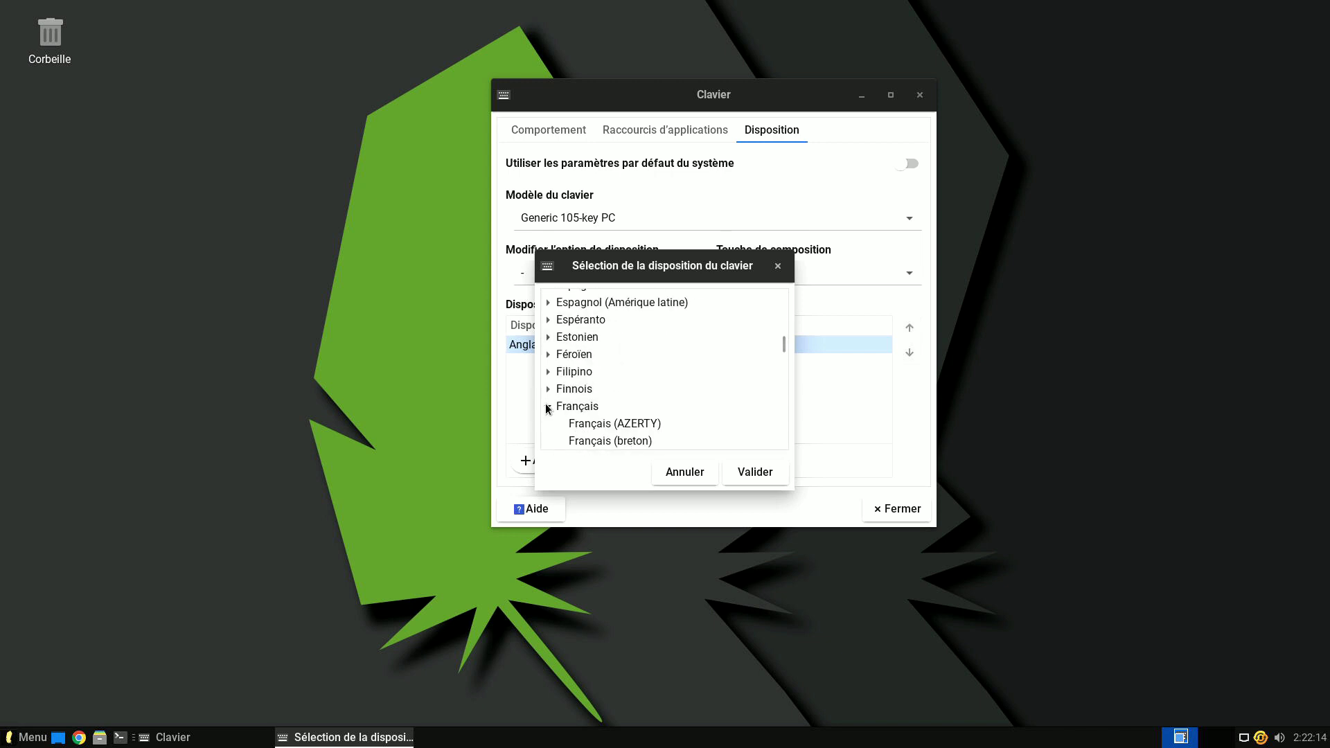
scroll(554, 407, "down", 2)
left_click(601, 376)
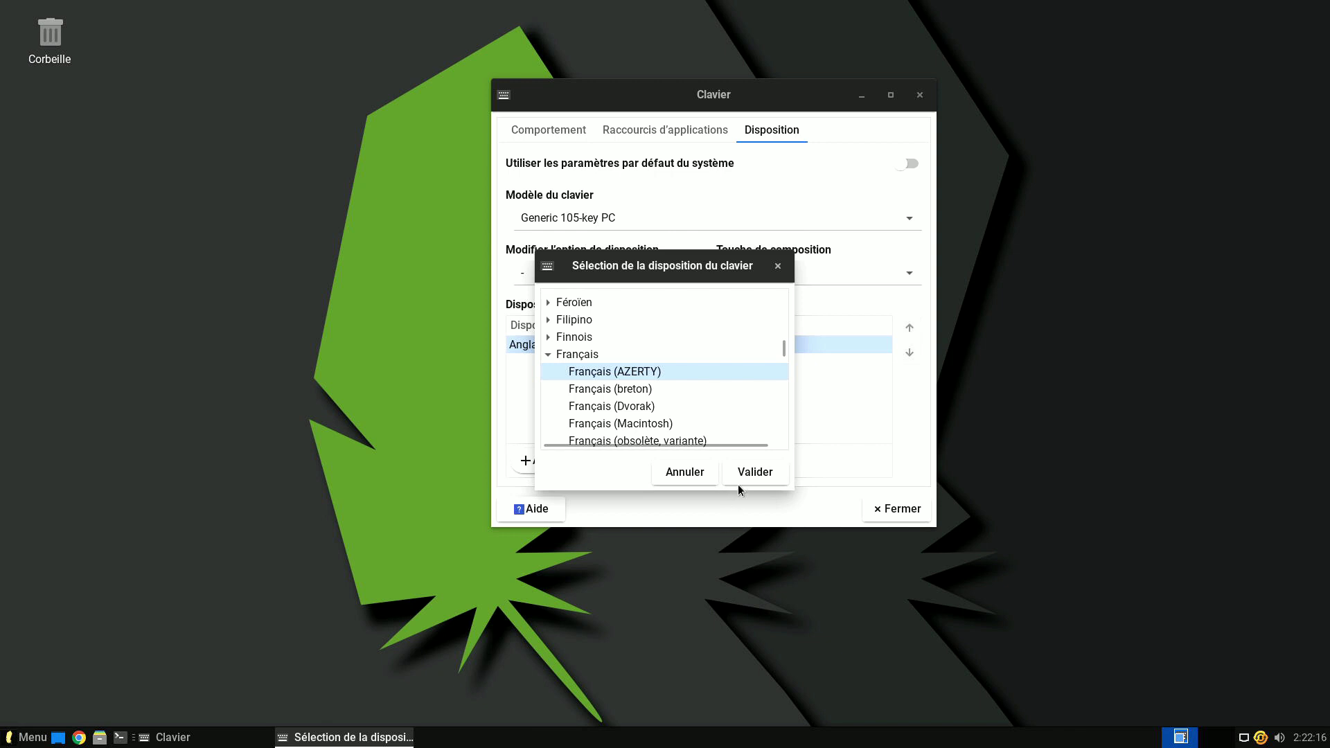
left_click(743, 480)
Move the Français (AZERTY) layout to first place, remove Anglais (US), and close the keyboard settings
left_click(621, 363)
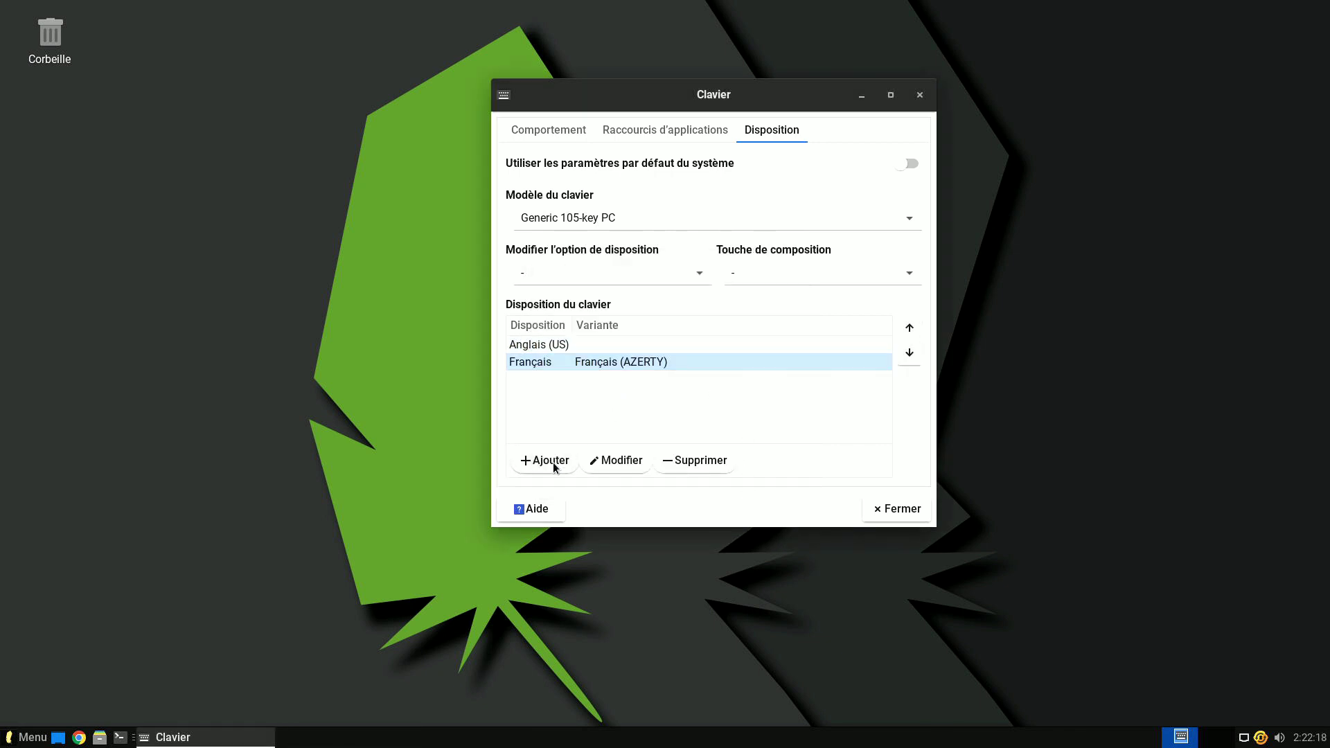
left_click(910, 328)
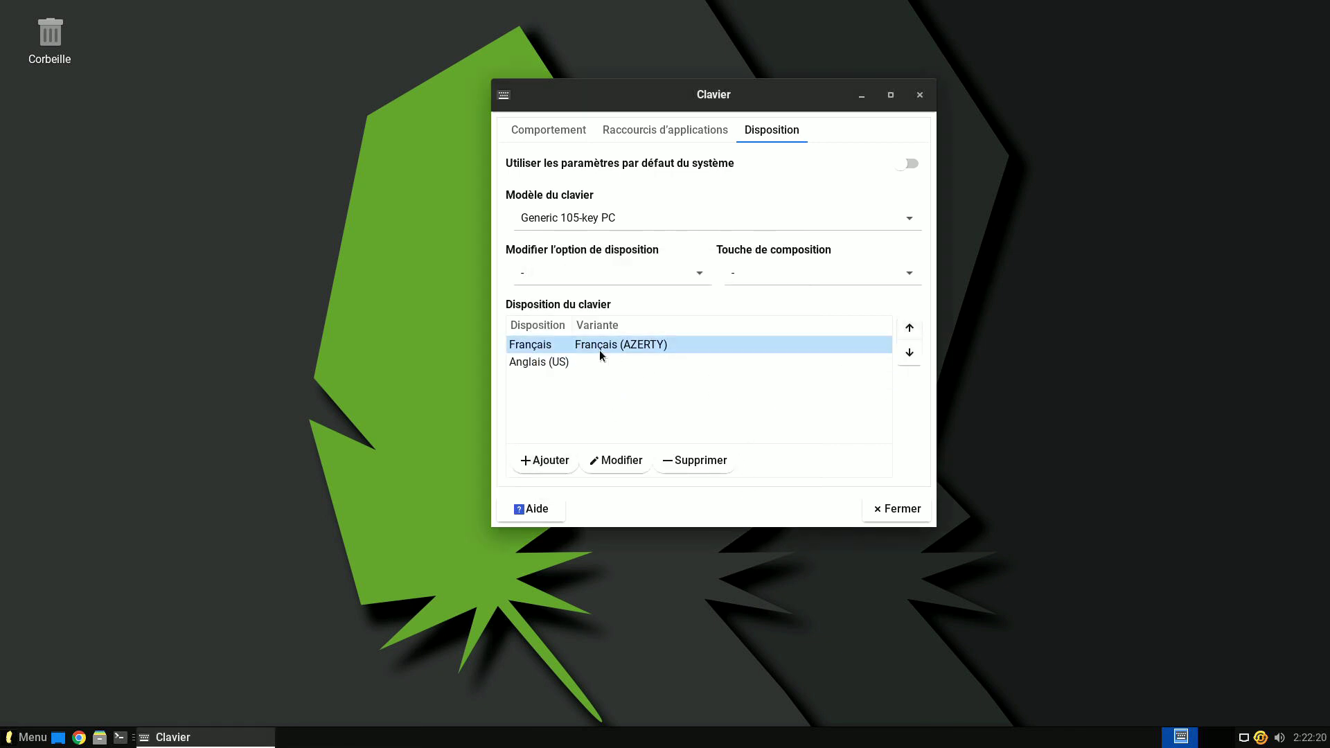
left_click(609, 368)
left_click(694, 461)
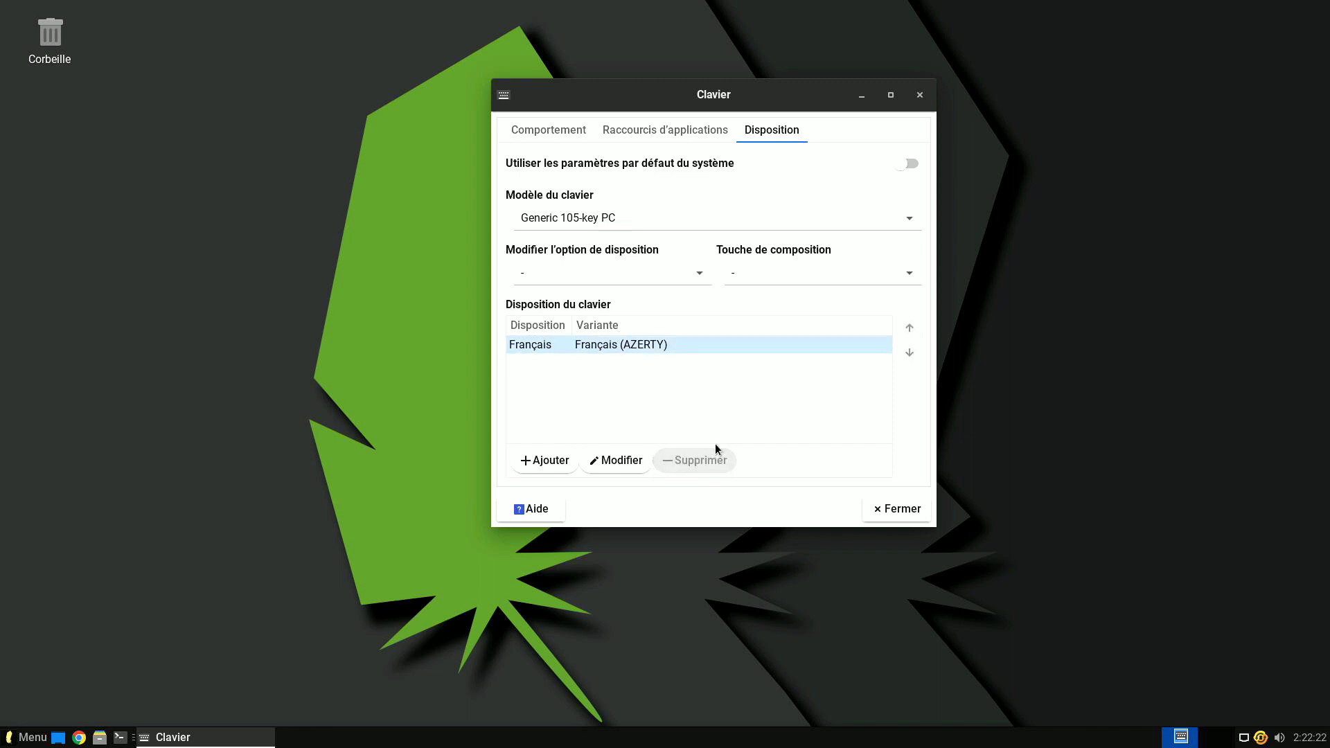
left_click(896, 512)
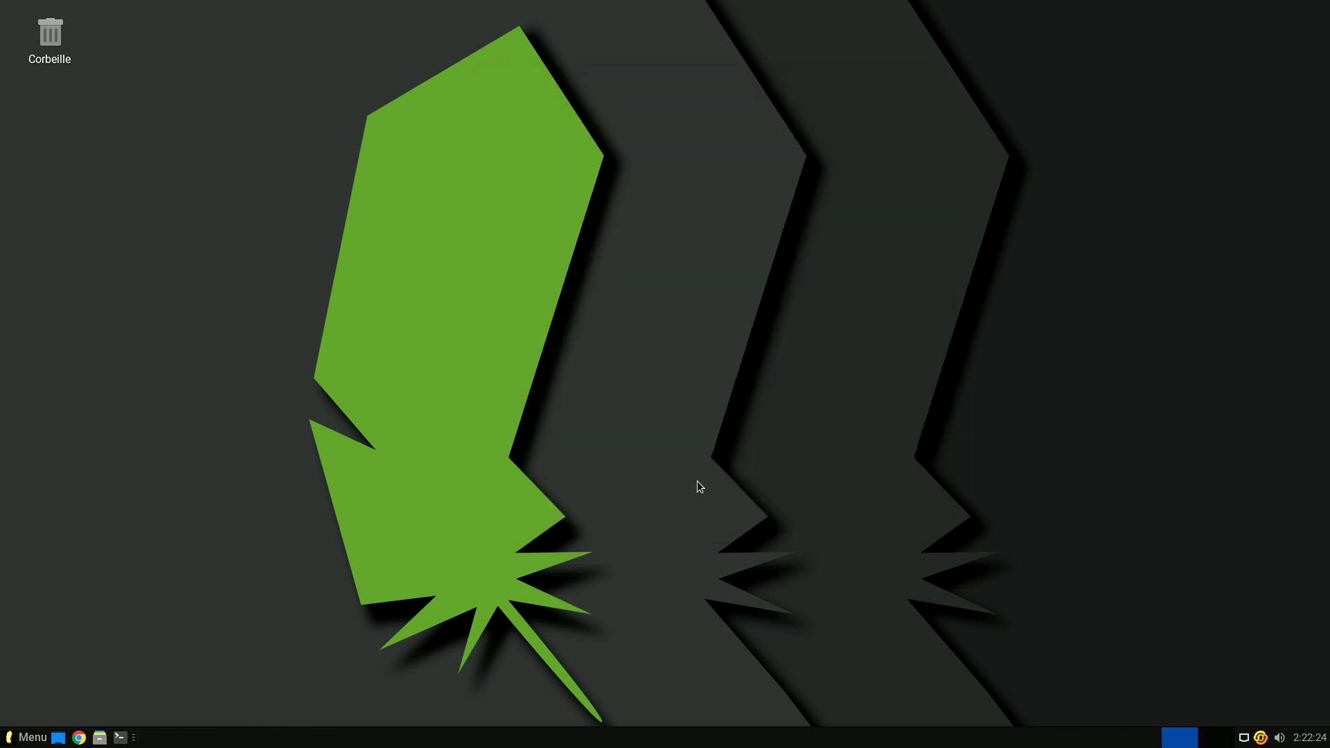
Test the keyboard layout by entering "a" in a new terminal, and close the terminal
left_click(120, 737)
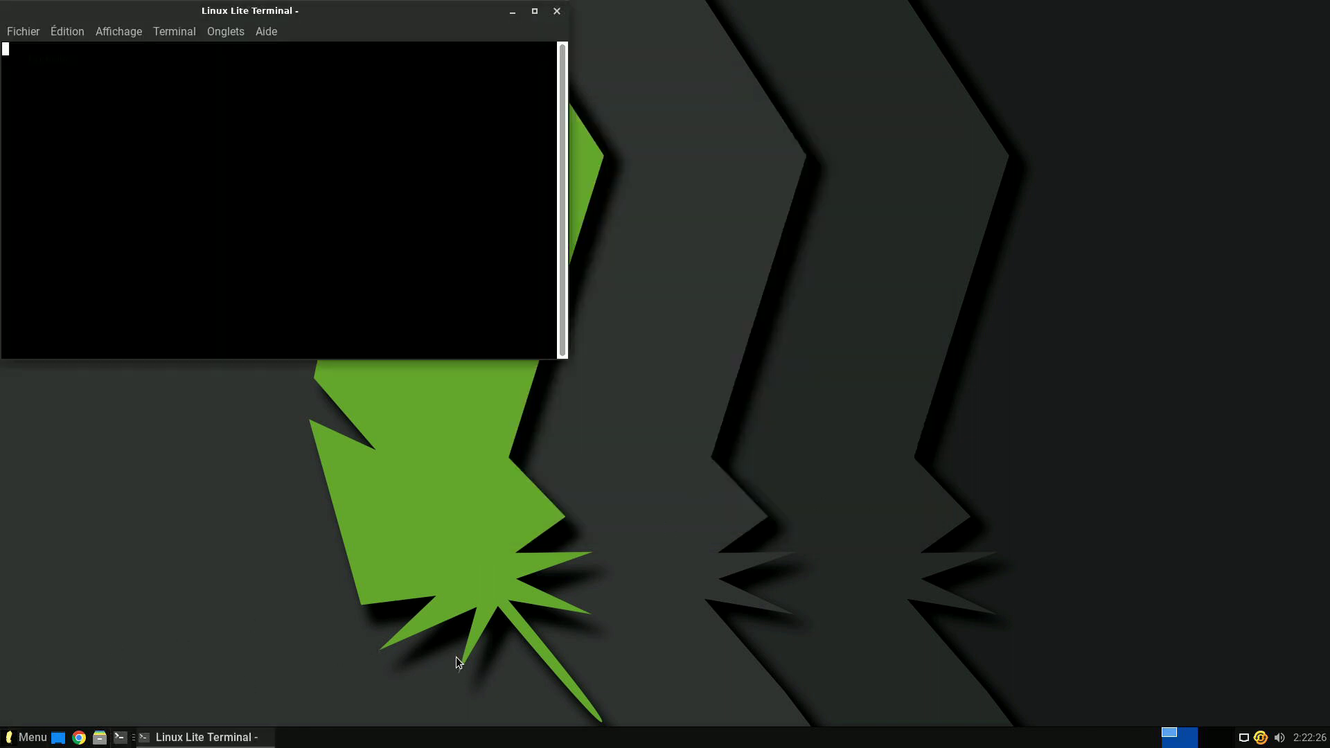
type("a")
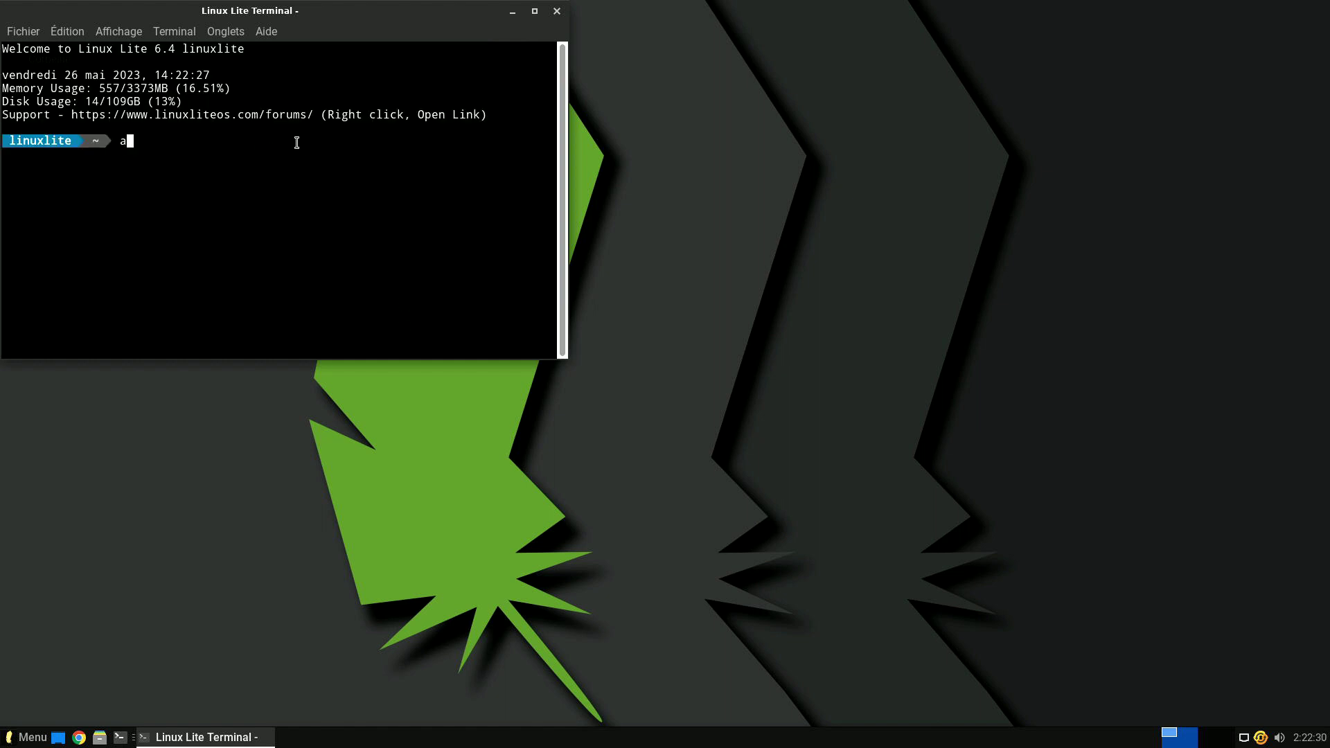
left_click_drag(479, 11, 729, 206)
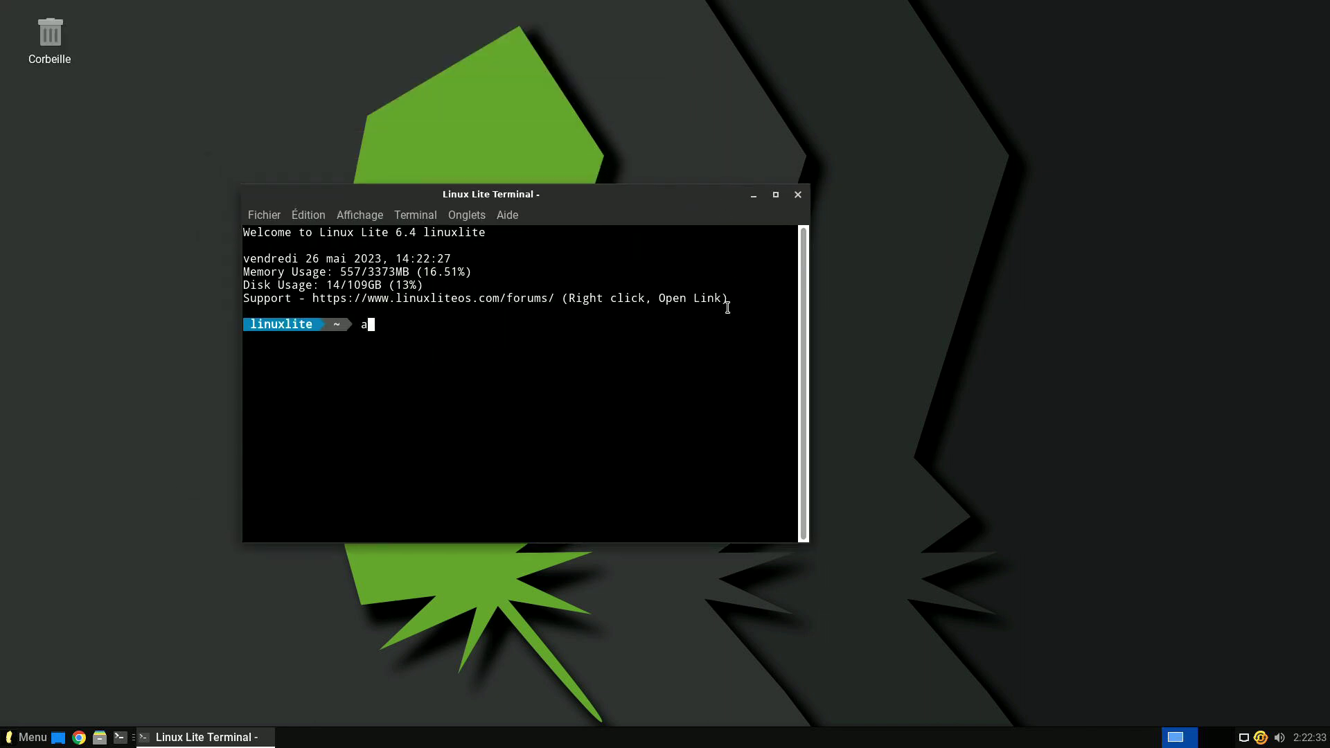
left_click(804, 194)
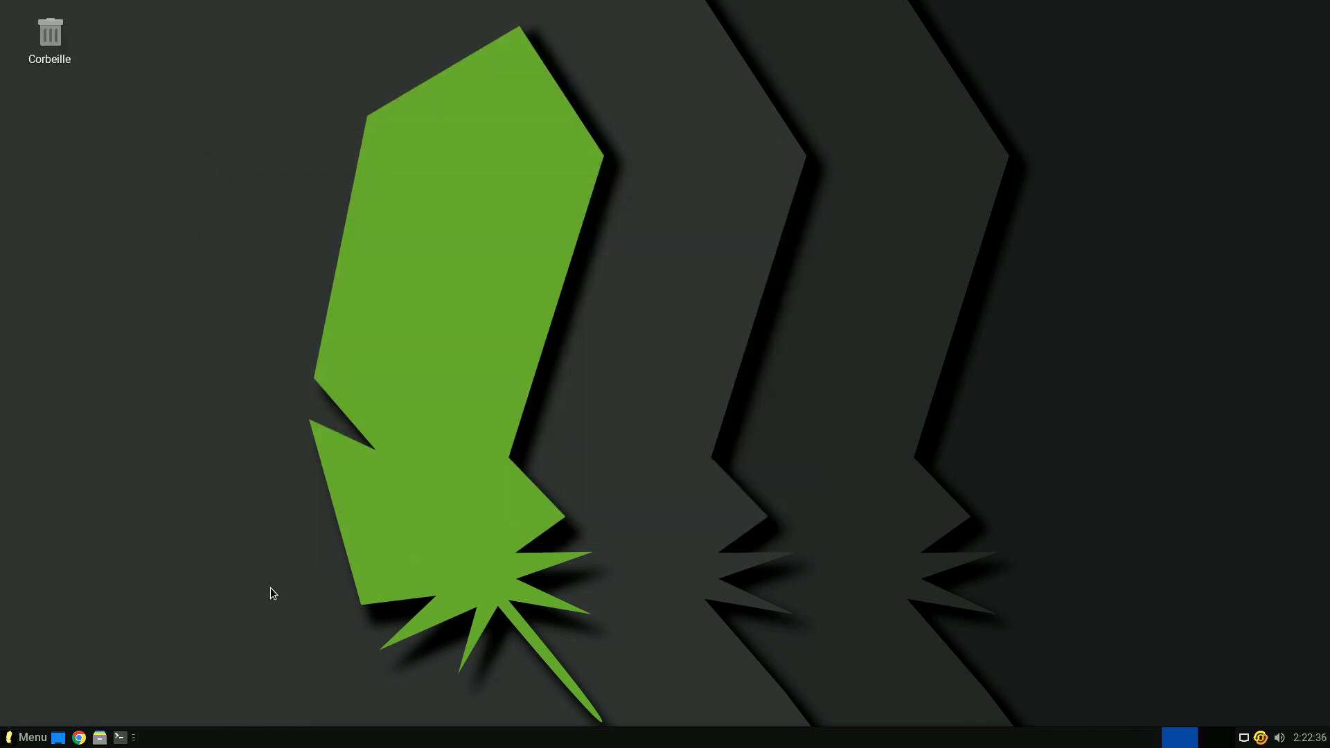
Switch to Google Chrome, dismiss the update failure notice, and look over the browser's main menu
left_click(78, 739)
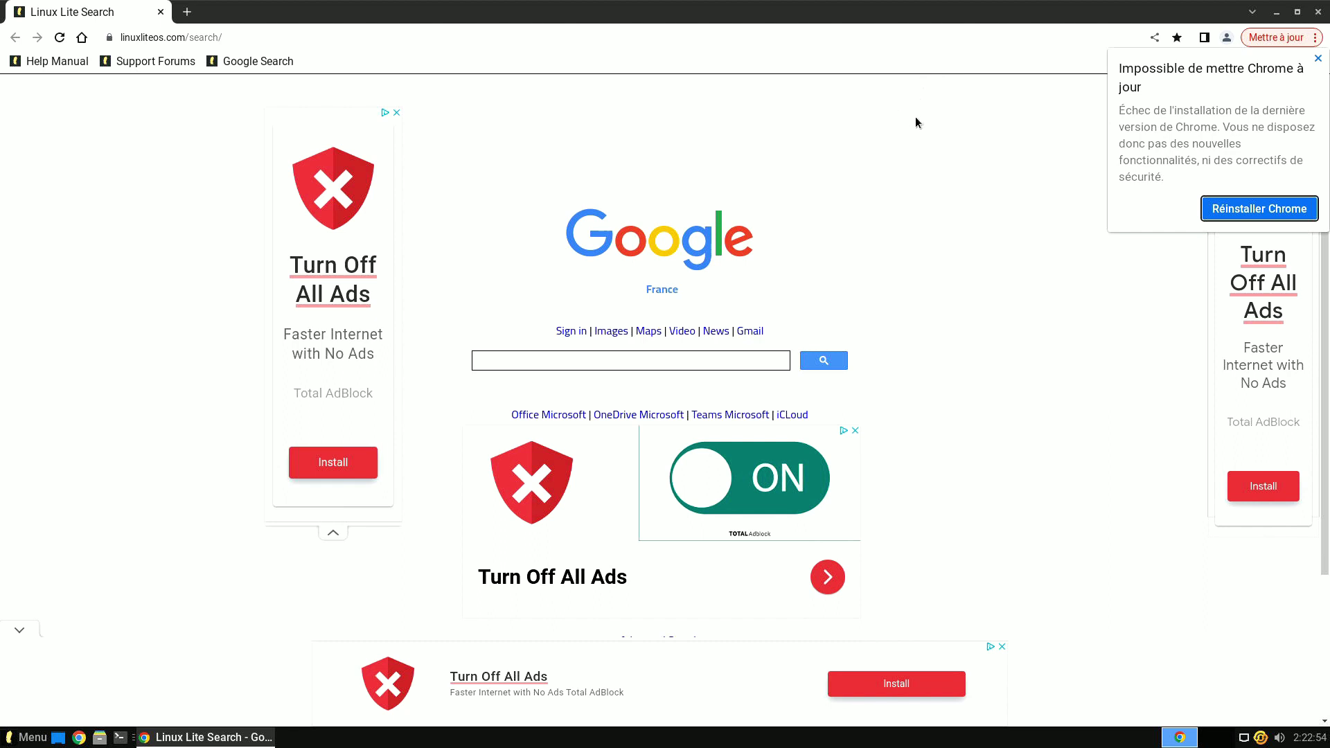
left_click(1318, 59)
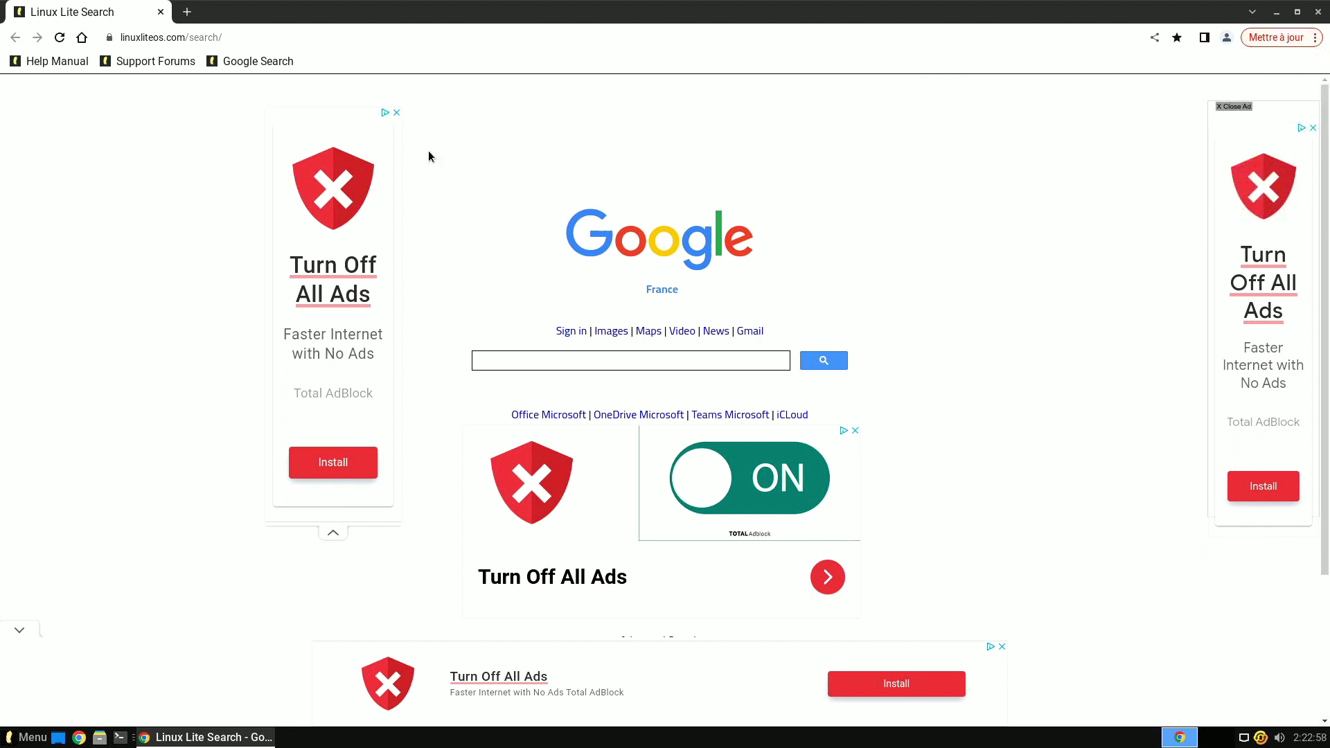
left_click(235, 31)
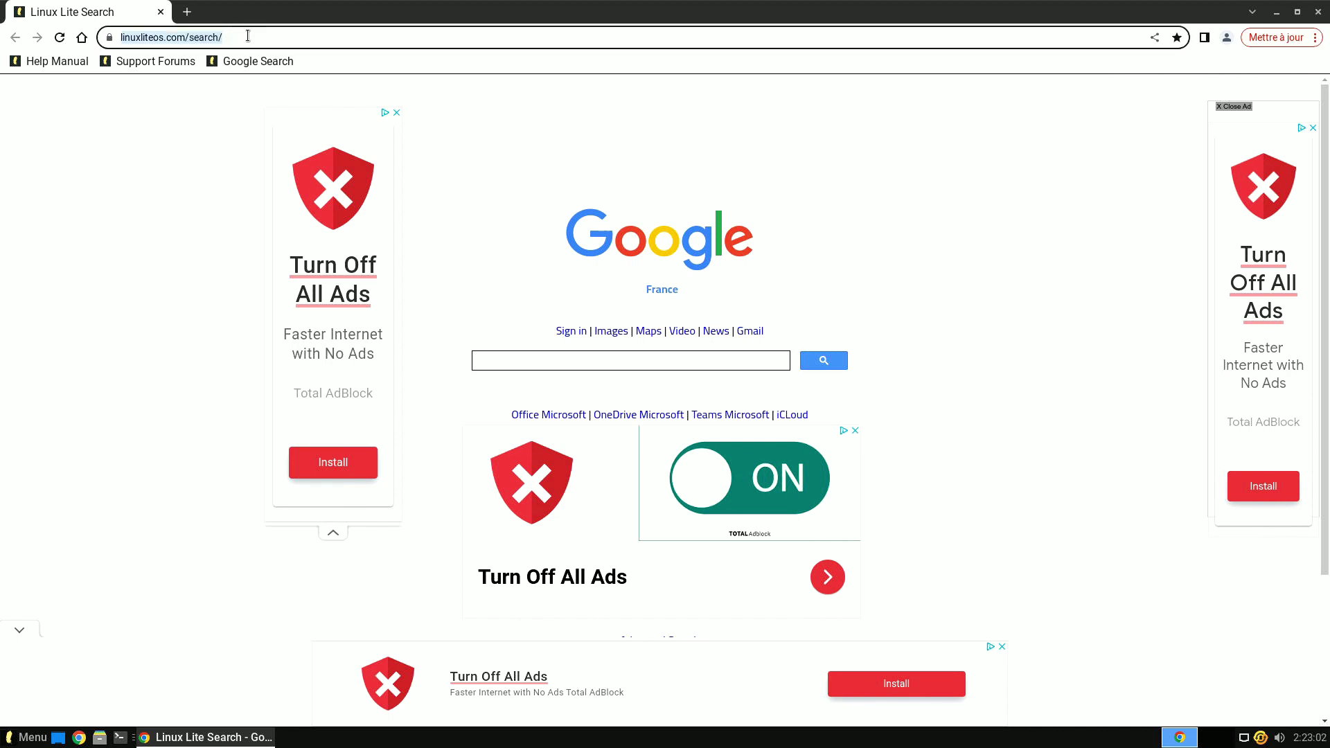
key("End")
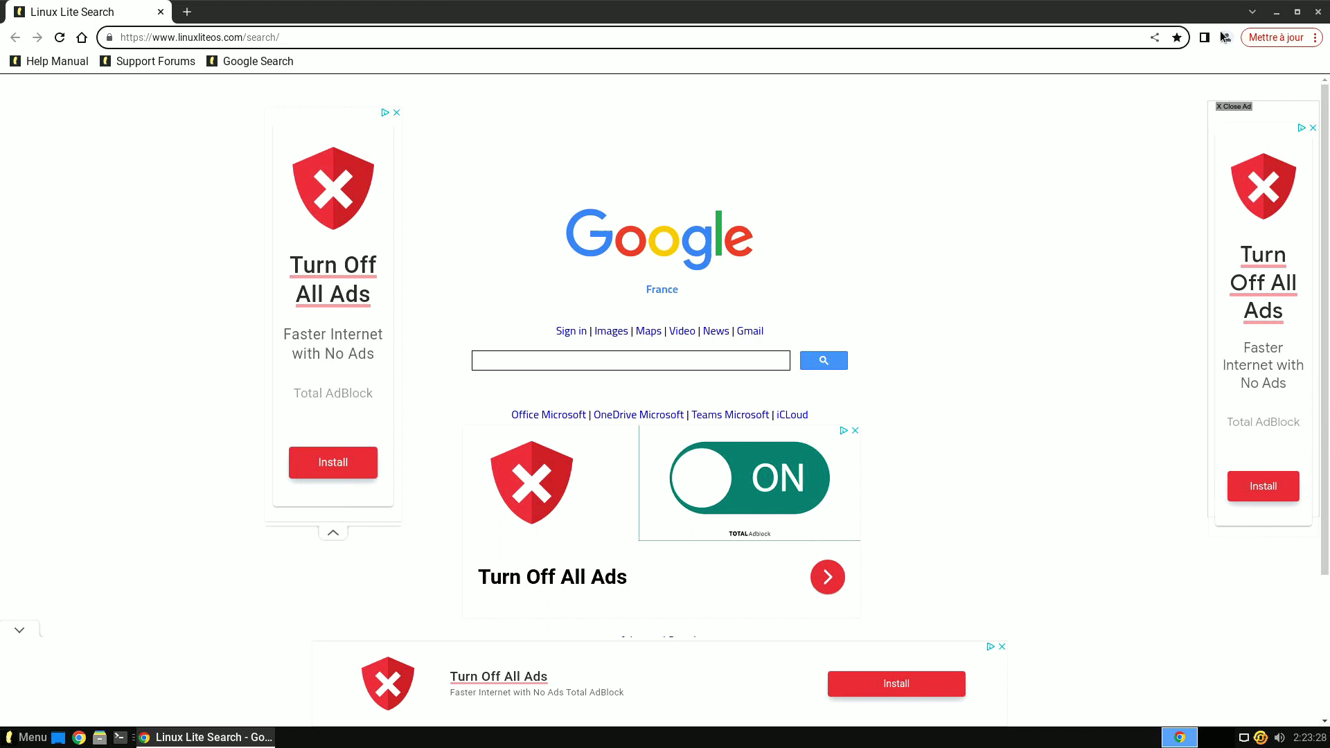
left_click(1316, 38)
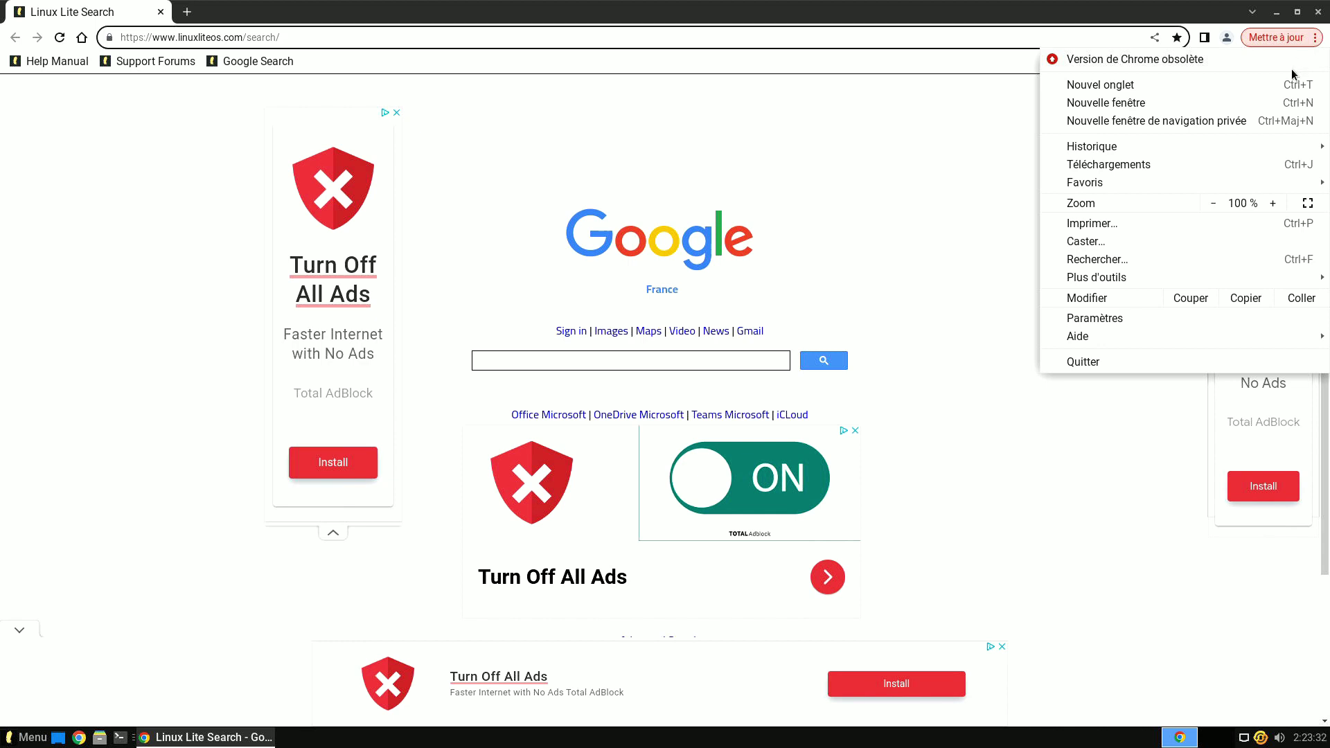
key("Escape")
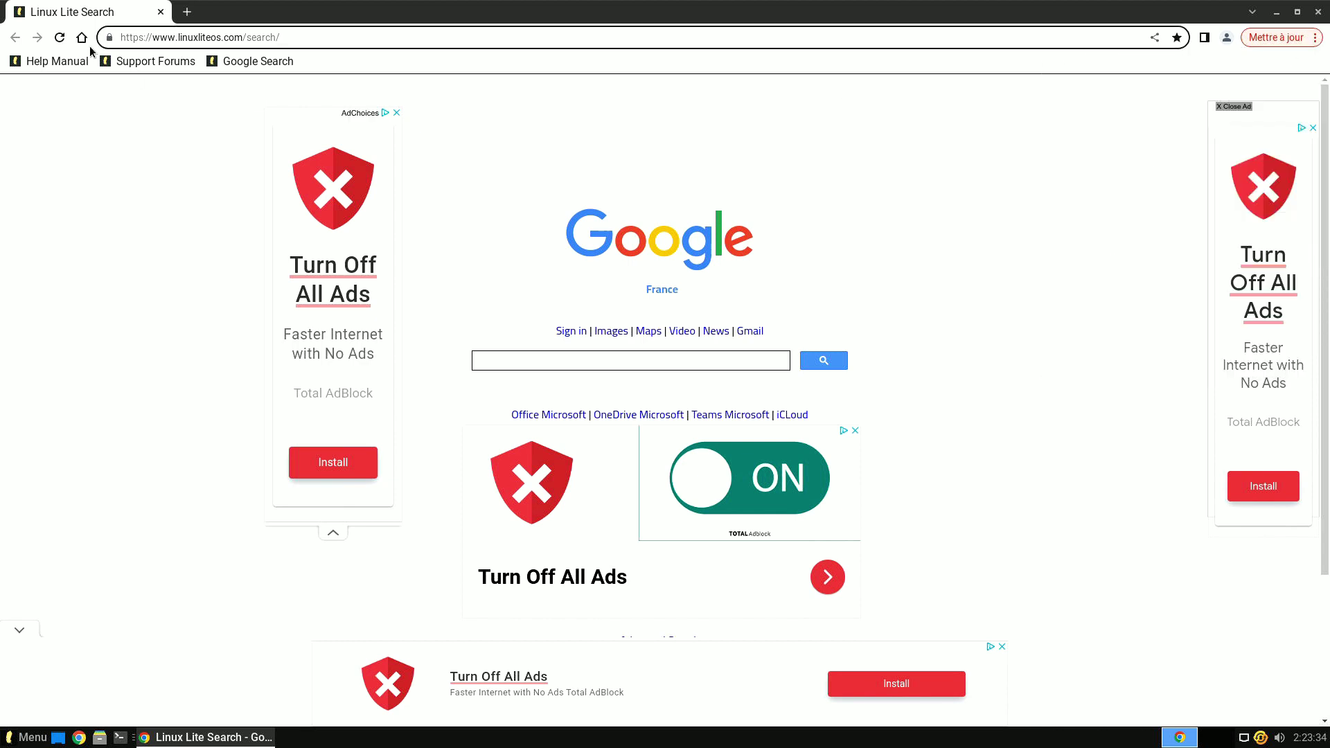
Load google.fr and accept all cookies in the consent dialog
left_click(181, 41)
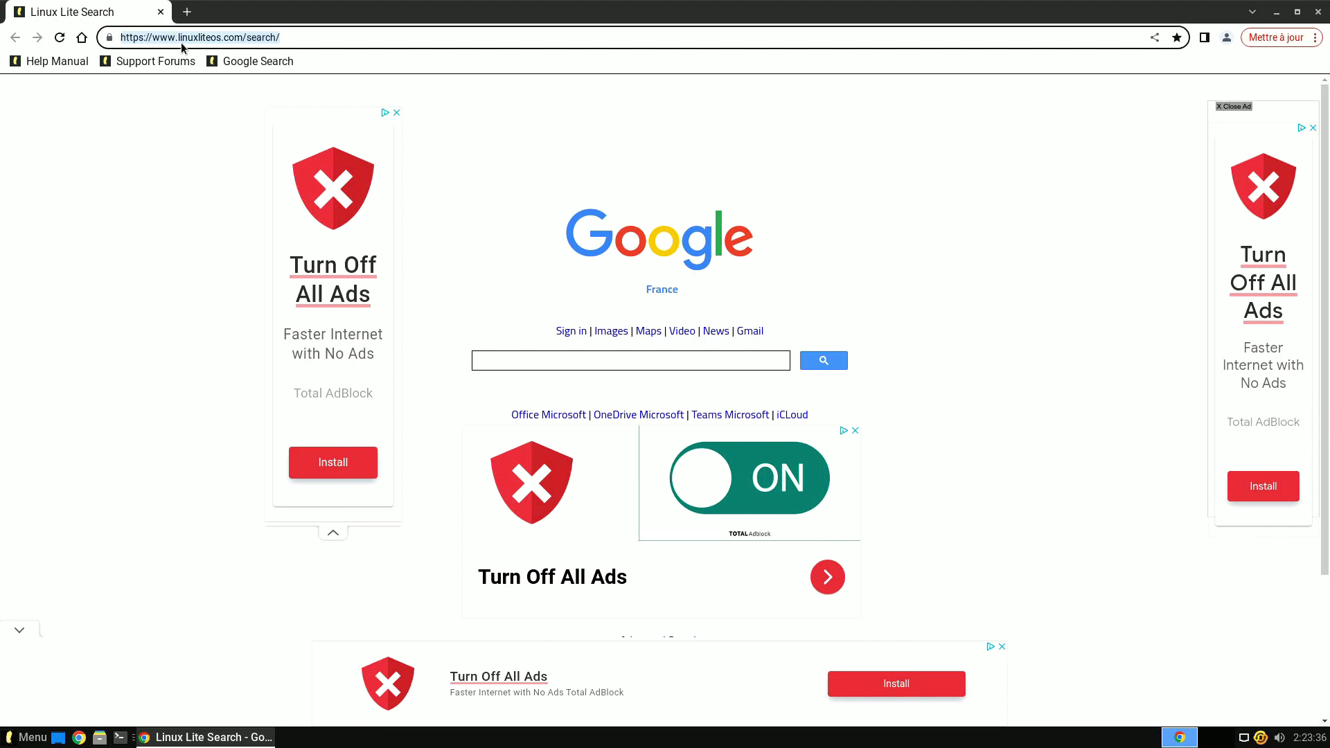
type("google.fr")
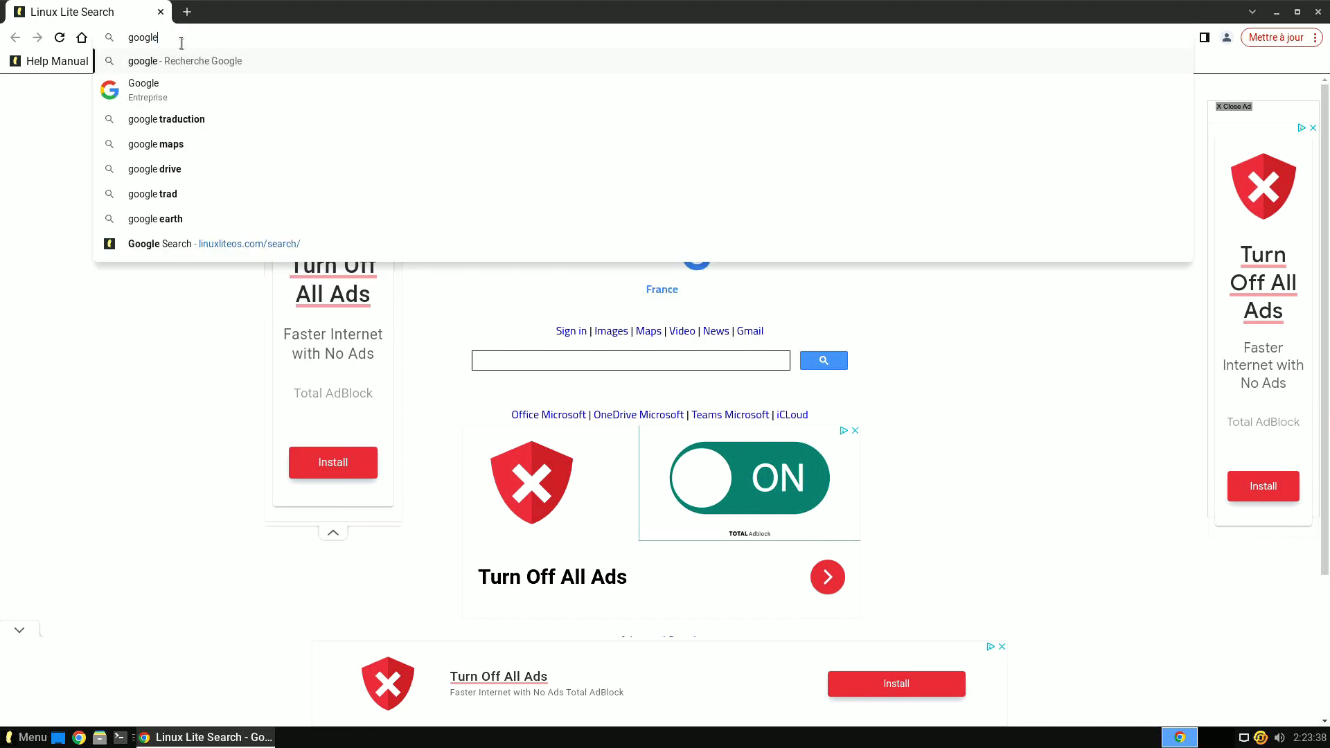
key("Return")
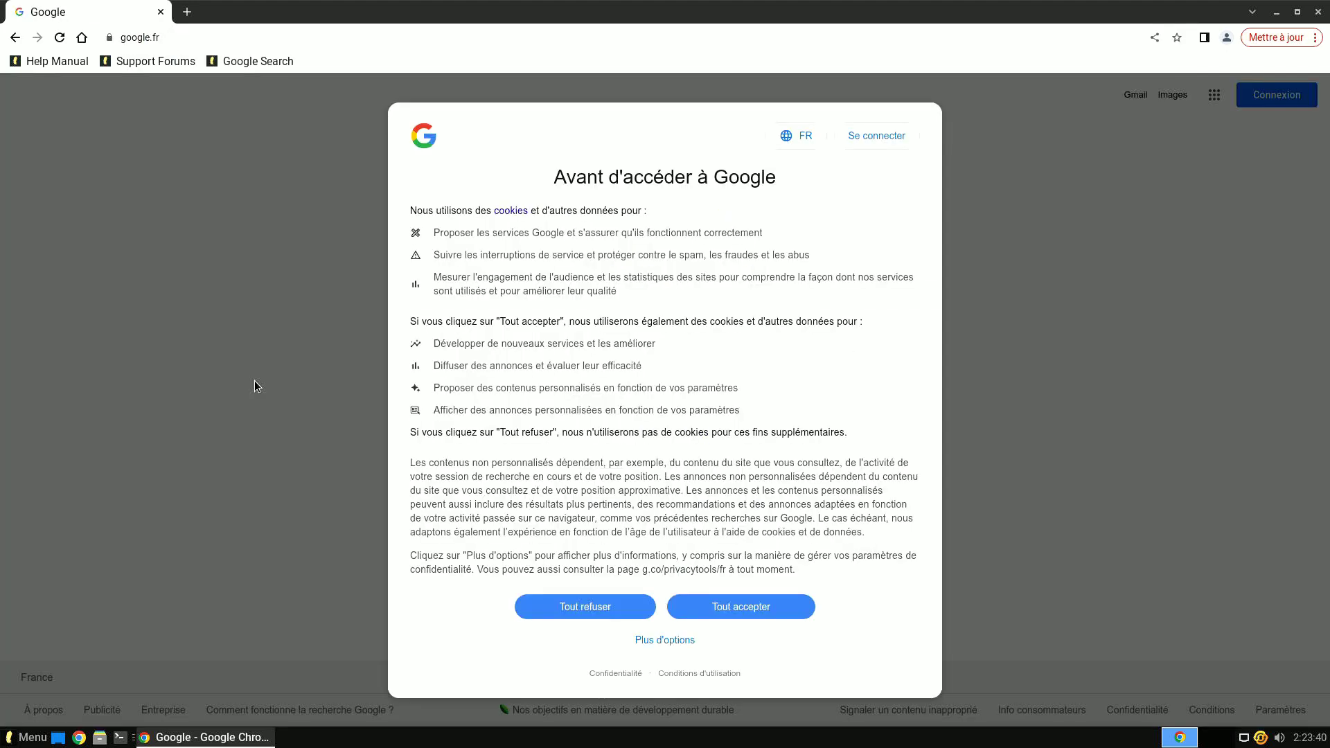
left_click(712, 615)
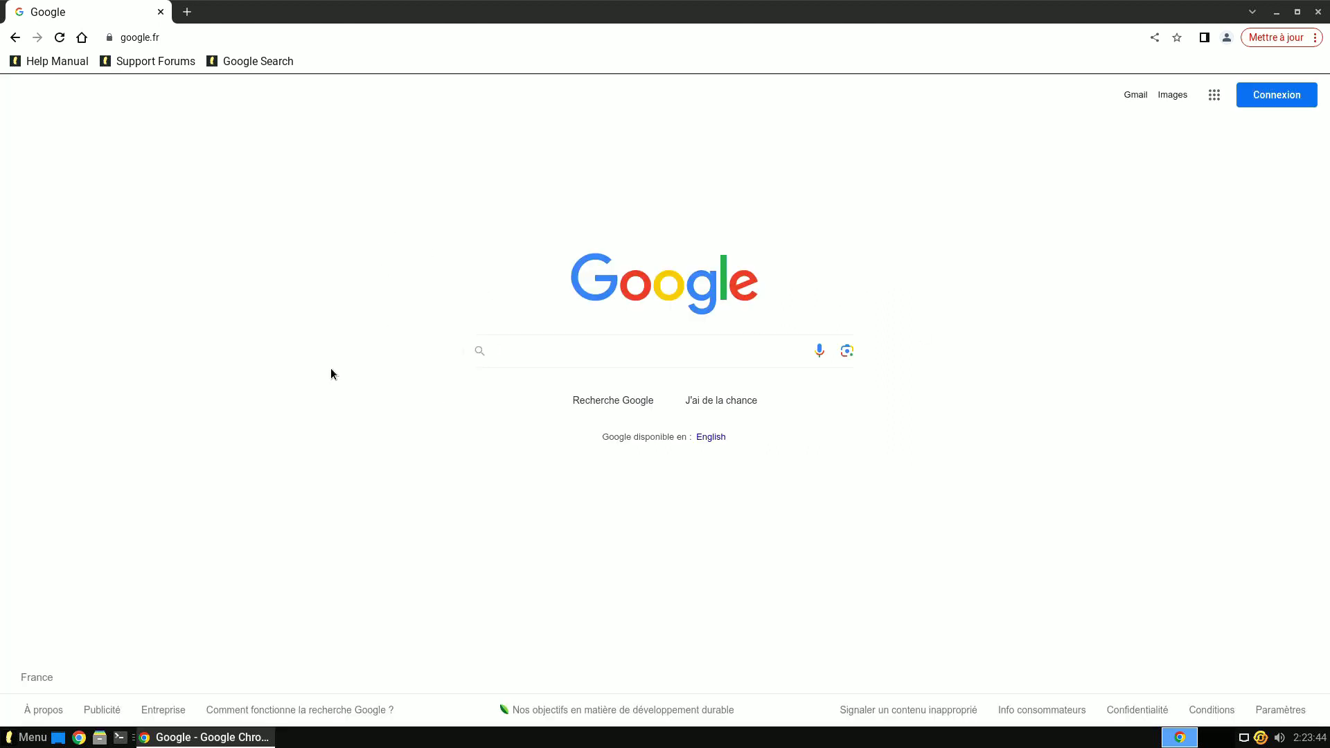
left_click(28, 738)
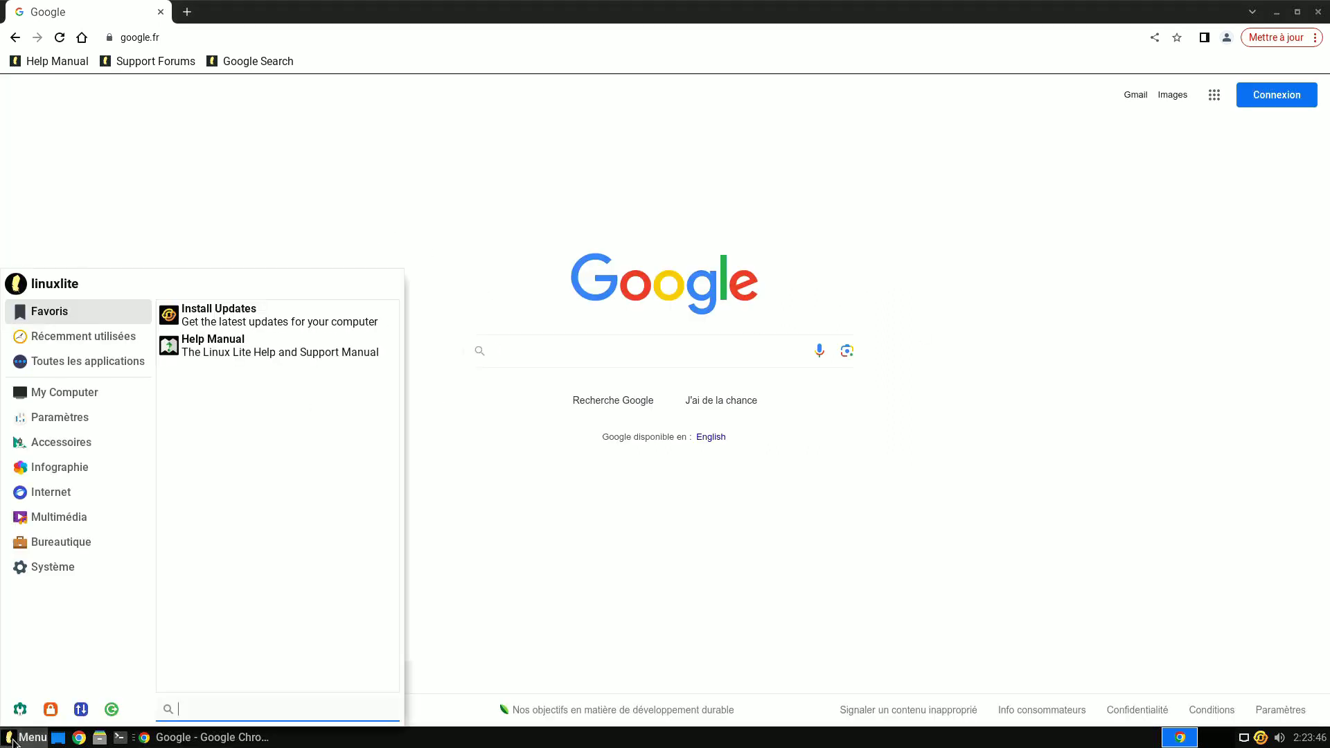
left_click(556, 586)
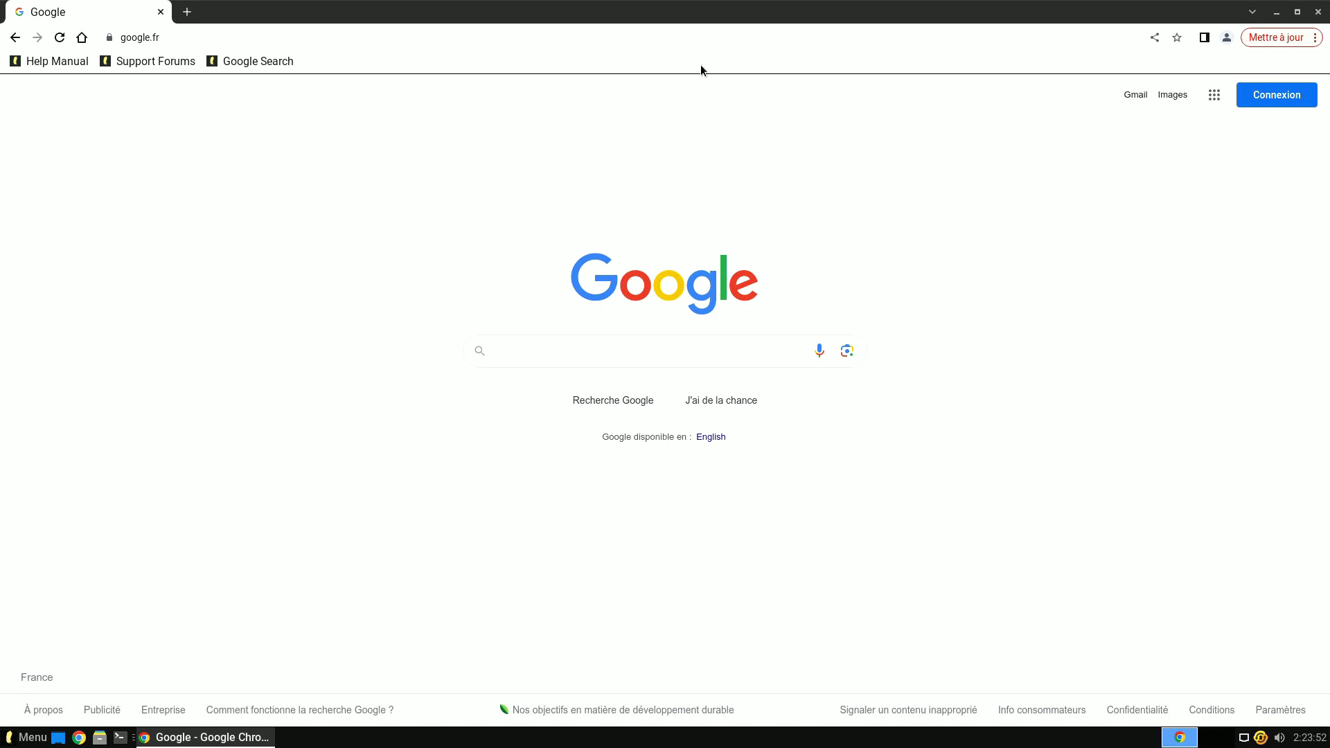
Search for "youtube" from the address bar and accept all cookies in Google's consent dialog
left_click(362, 30)
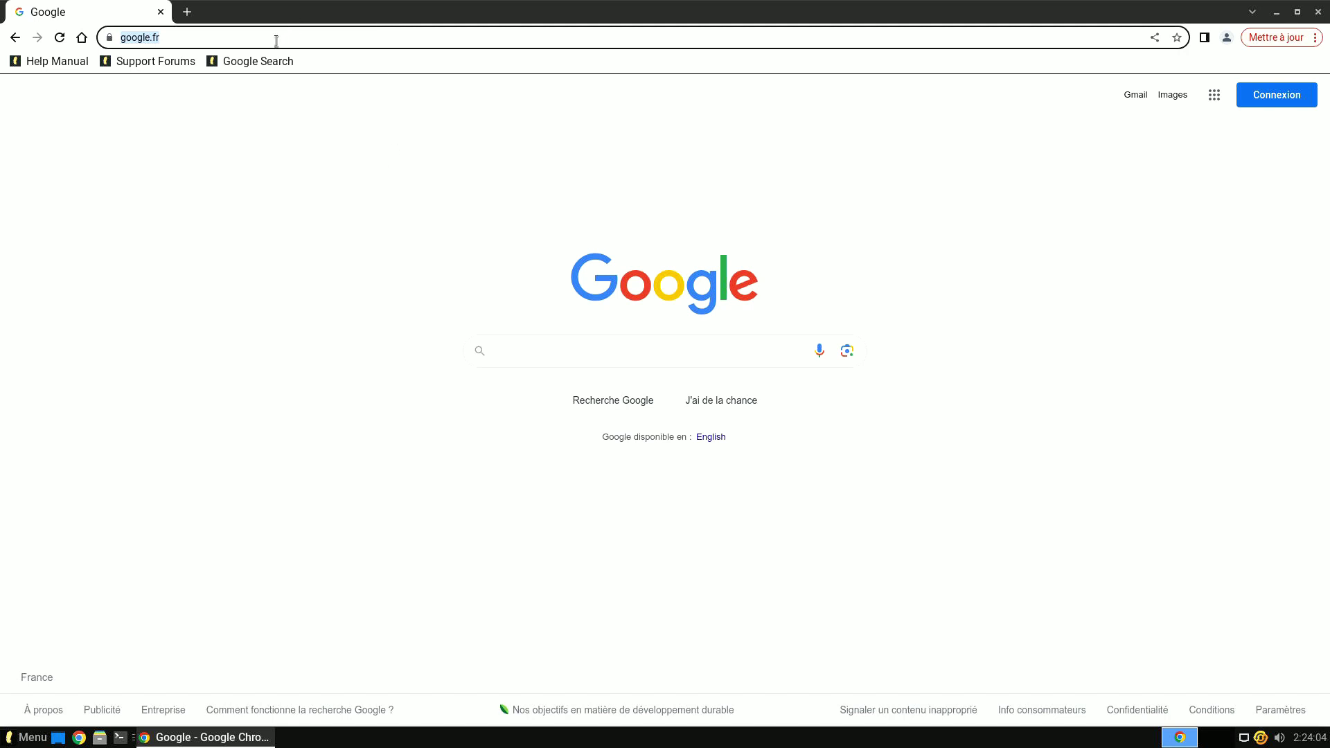
type("youtube")
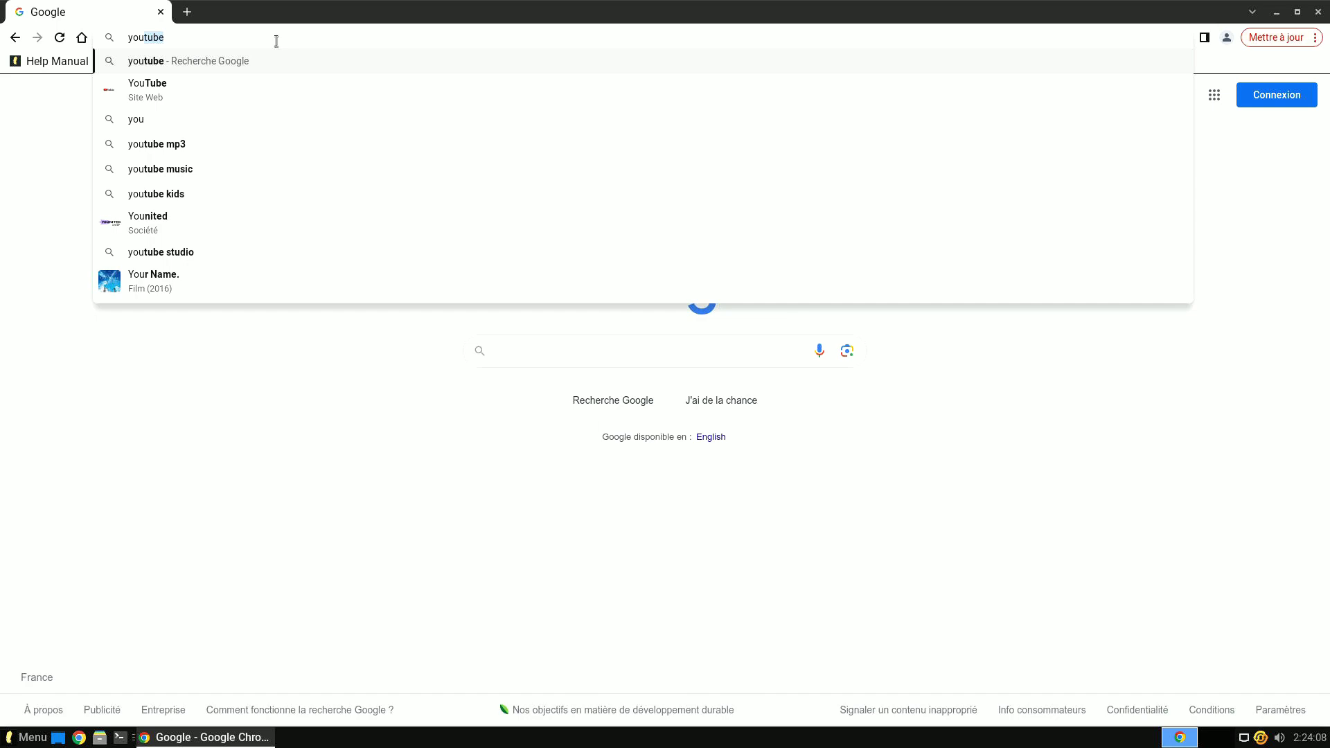
key("Return")
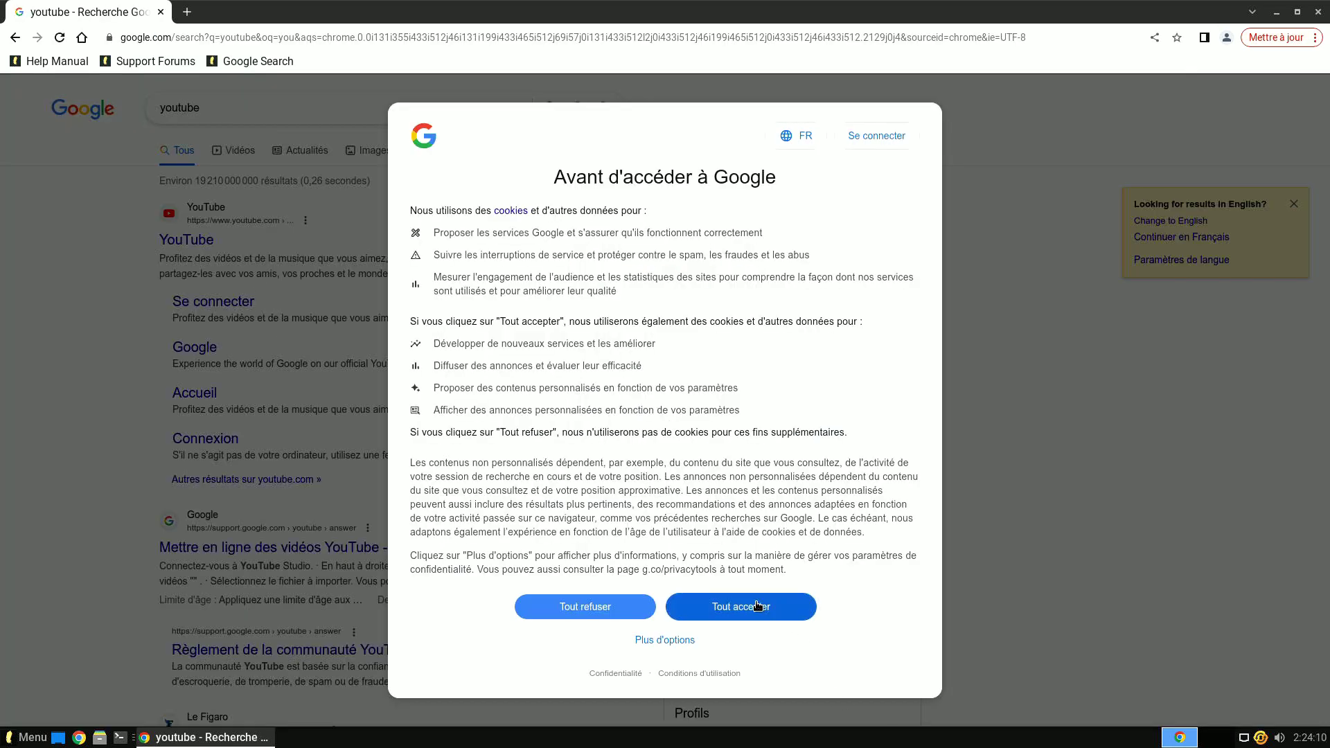
left_click(758, 607)
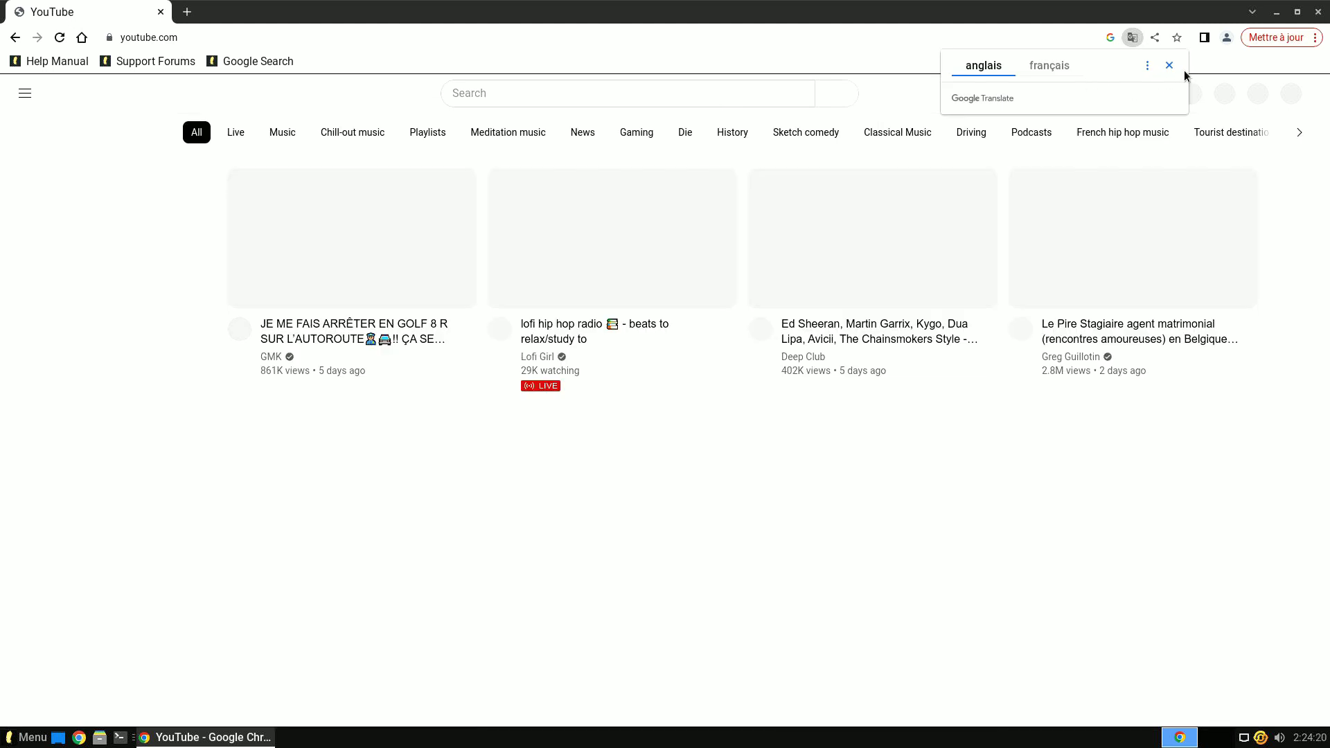
Dismiss the translation offer and reject all cookies on YouTube to open the lofi hip hop radio live stream
left_click(1170, 67)
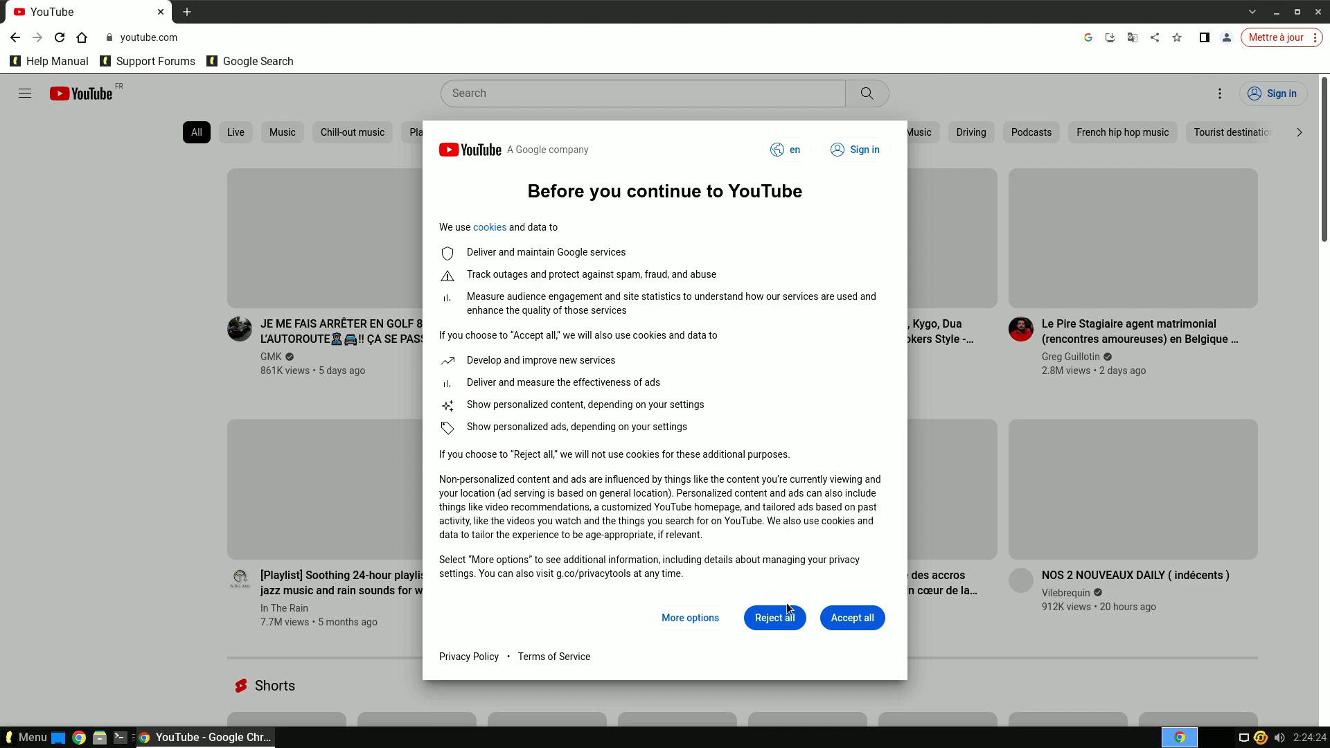
left_click(788, 618)
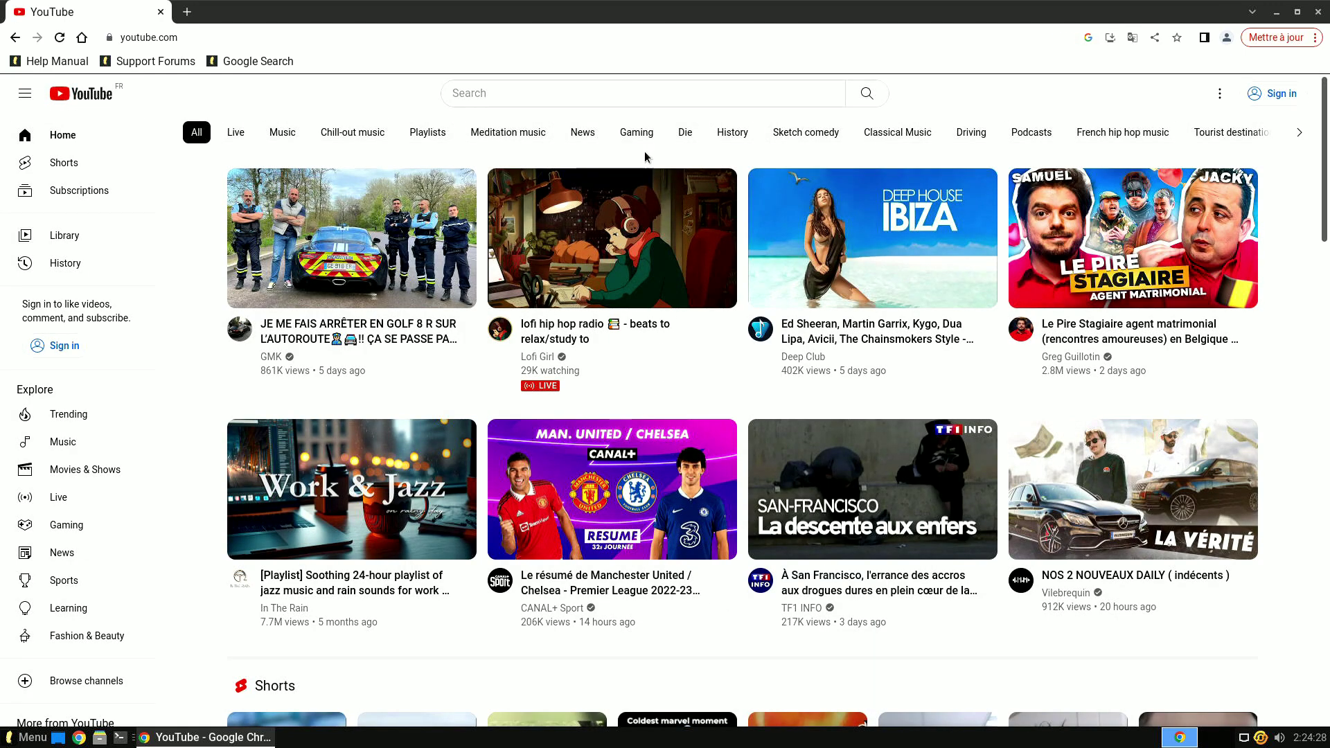
left_click(629, 192)
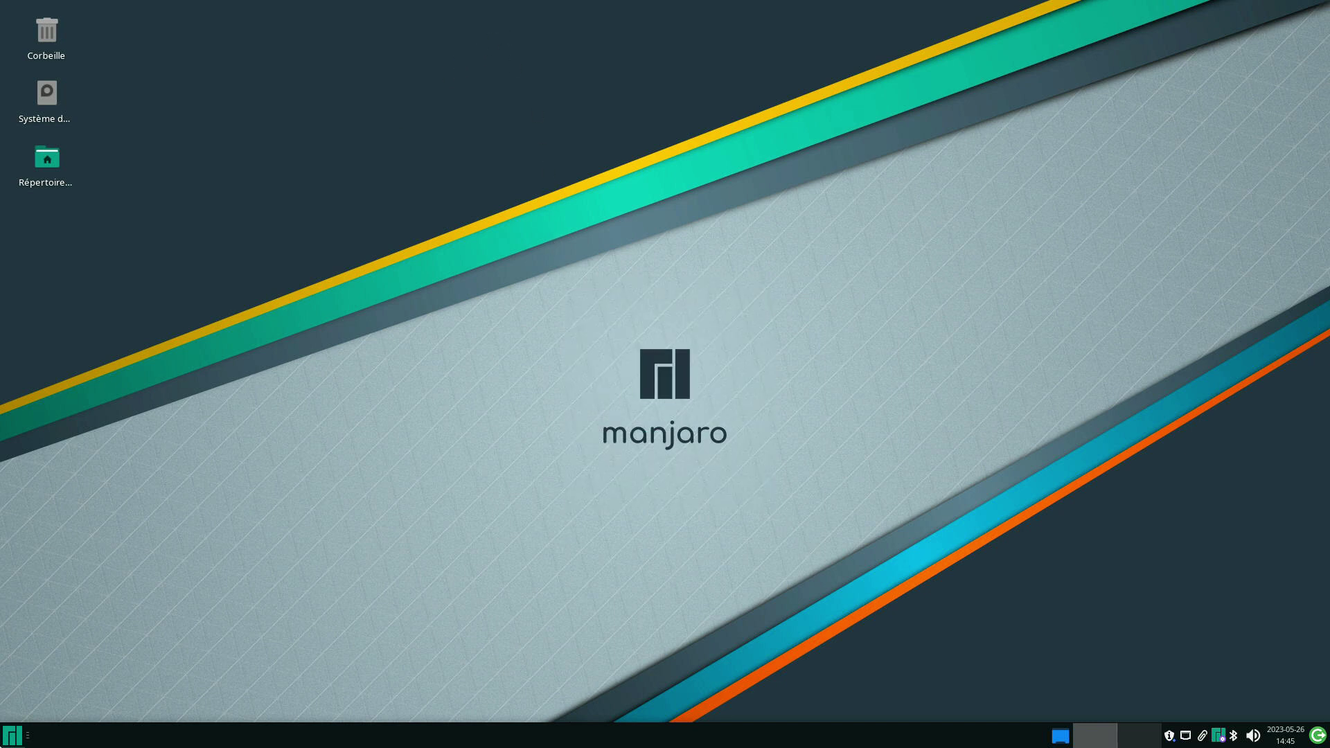
Open a terminal emulator on the Manjaro desktop and check memory use in megabytes with free -m
left_click(12, 736)
left_click(717, 585)
left_click(15, 736)
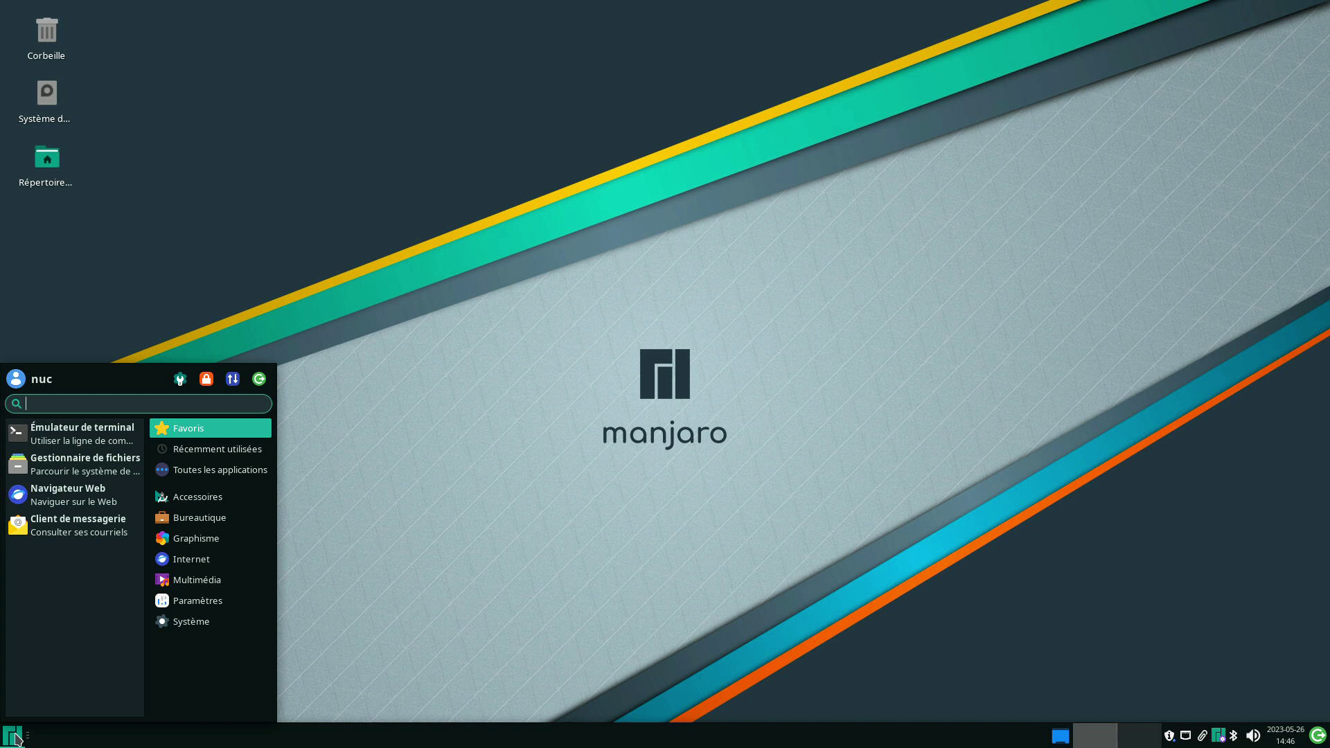
left_click(22, 435)
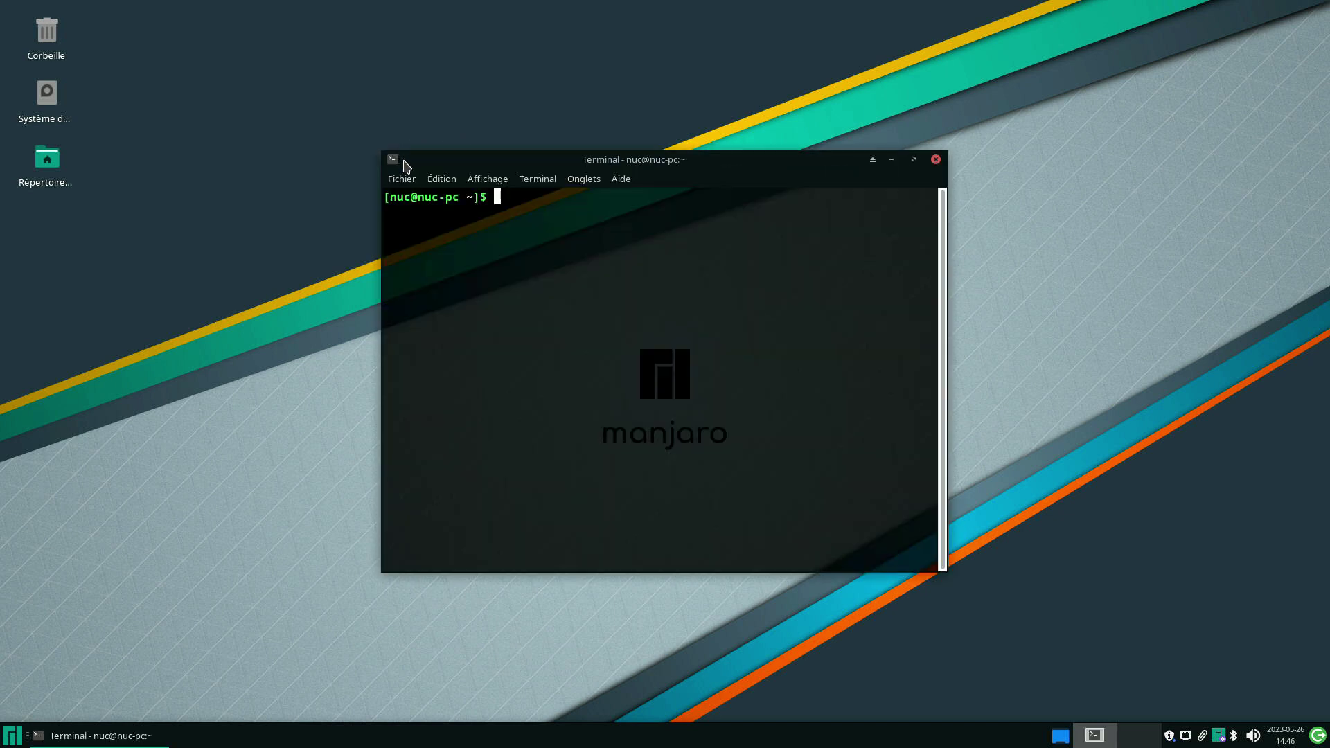
type("free -m")
key("Return")
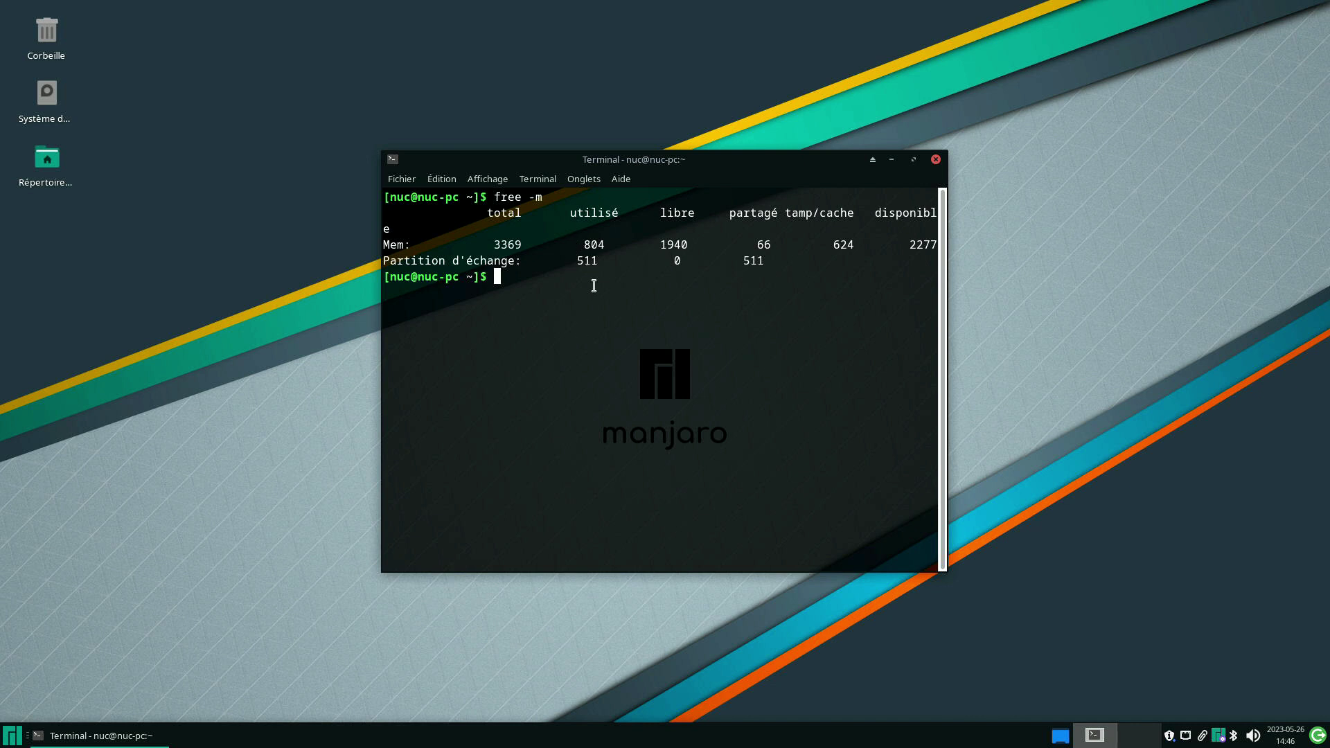
Test Manjaro's responsiveness by moving the terminal window around and repeatedly opening and closing the applications menu
left_click_drag(528, 158, 312, 131)
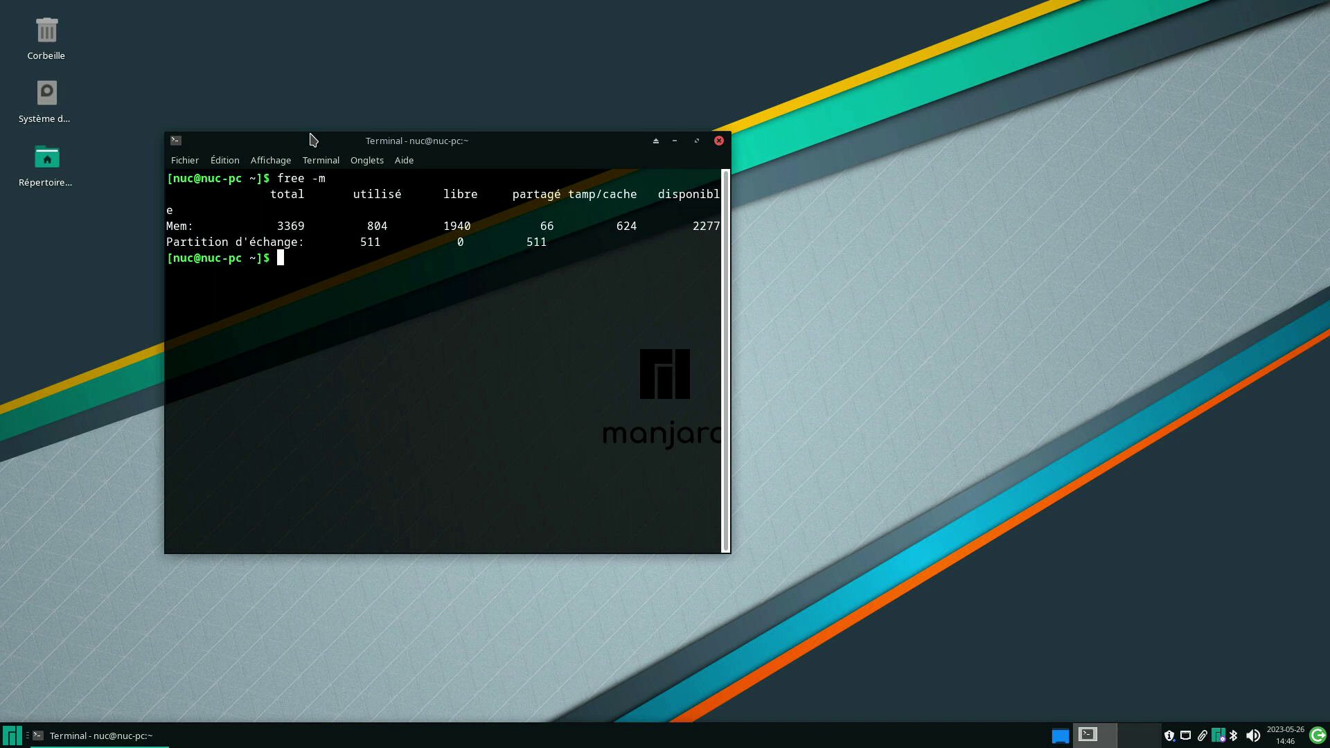
left_click_drag(297, 139, 540, 96)
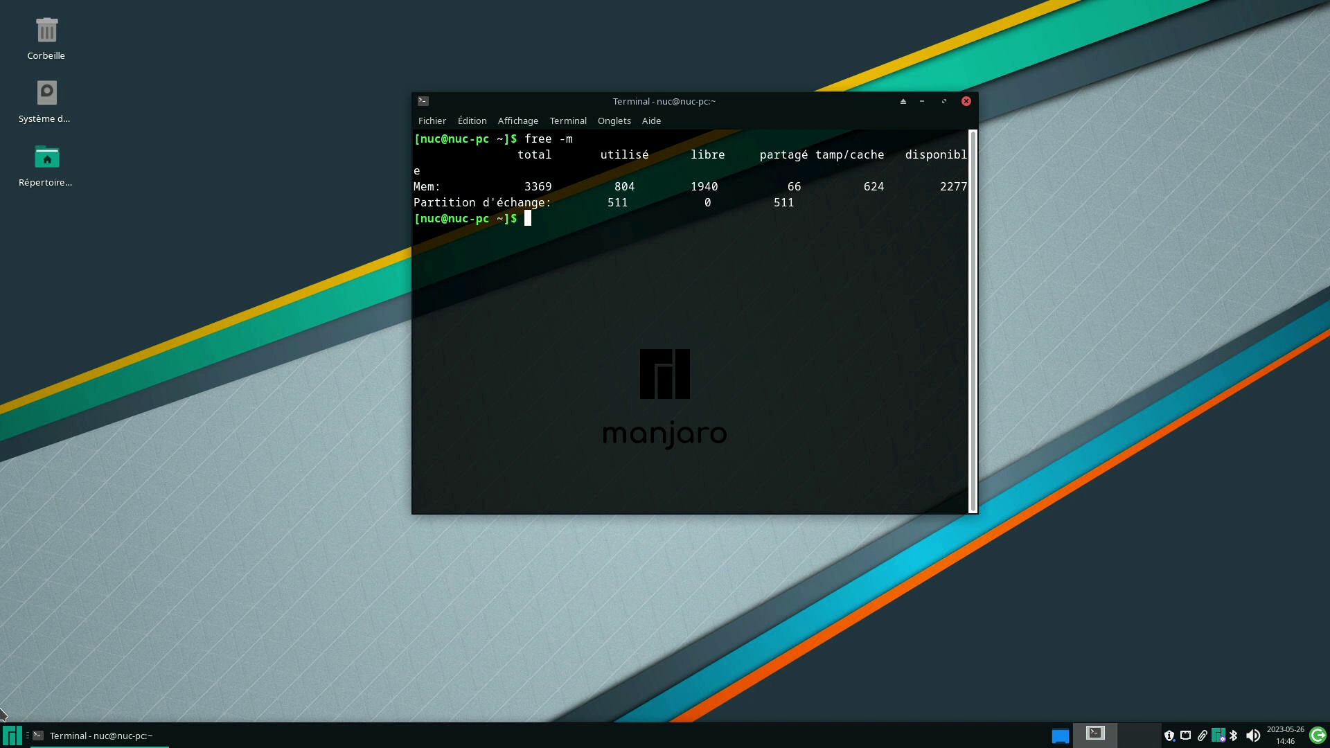
left_click(9, 739)
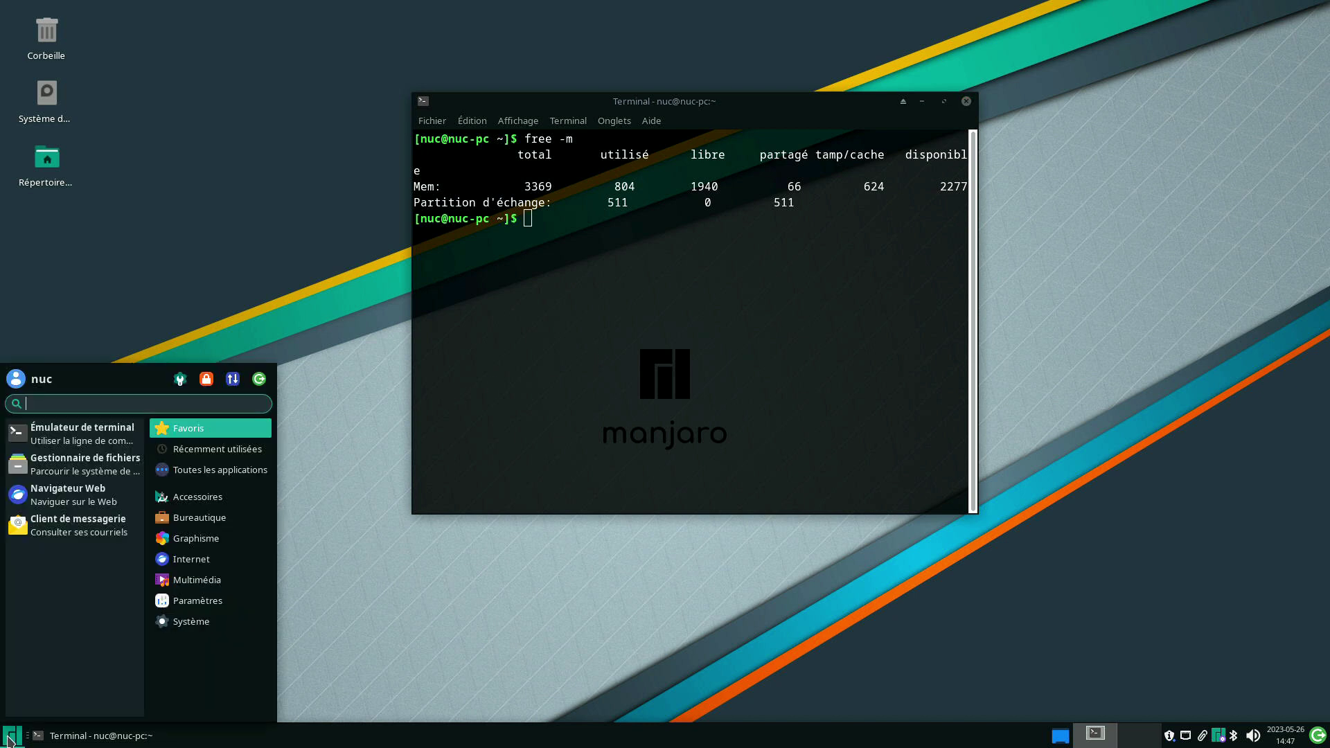
left_click(597, 328)
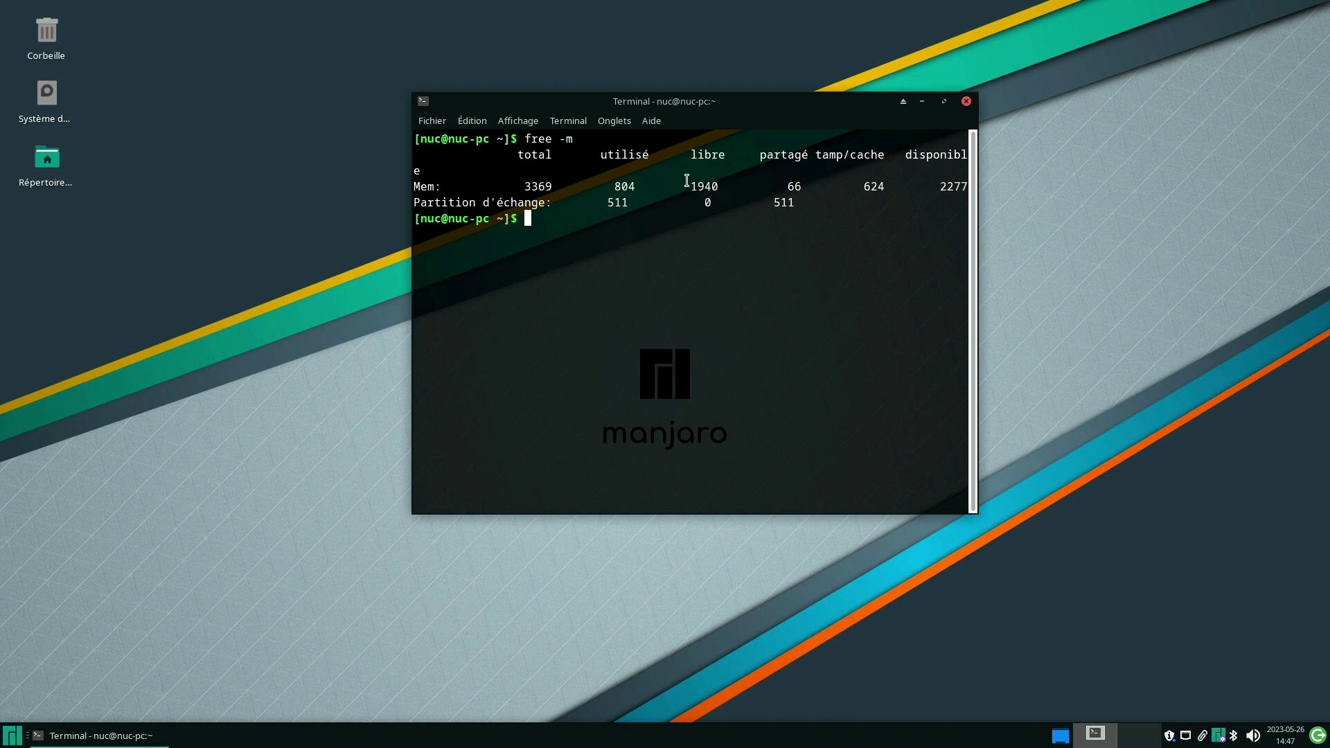
left_click_drag(569, 97, 545, 90)
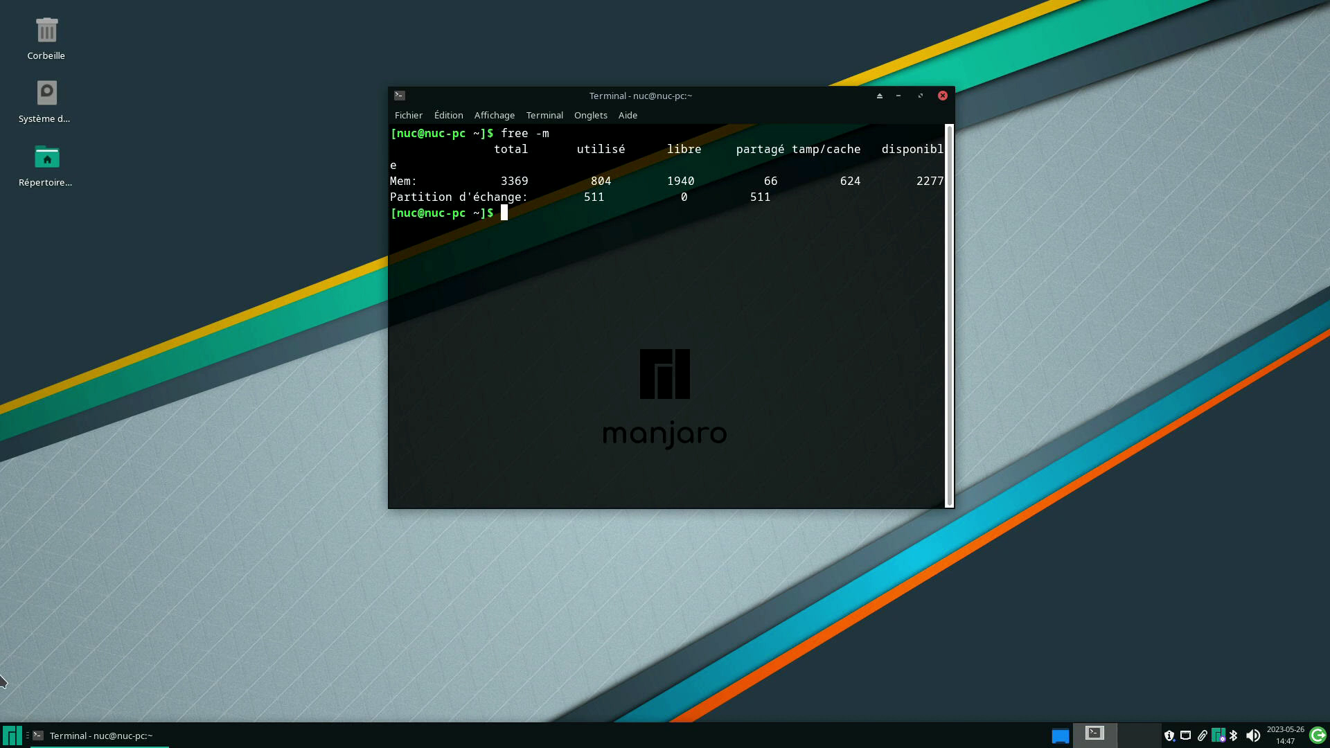
left_click(5, 740)
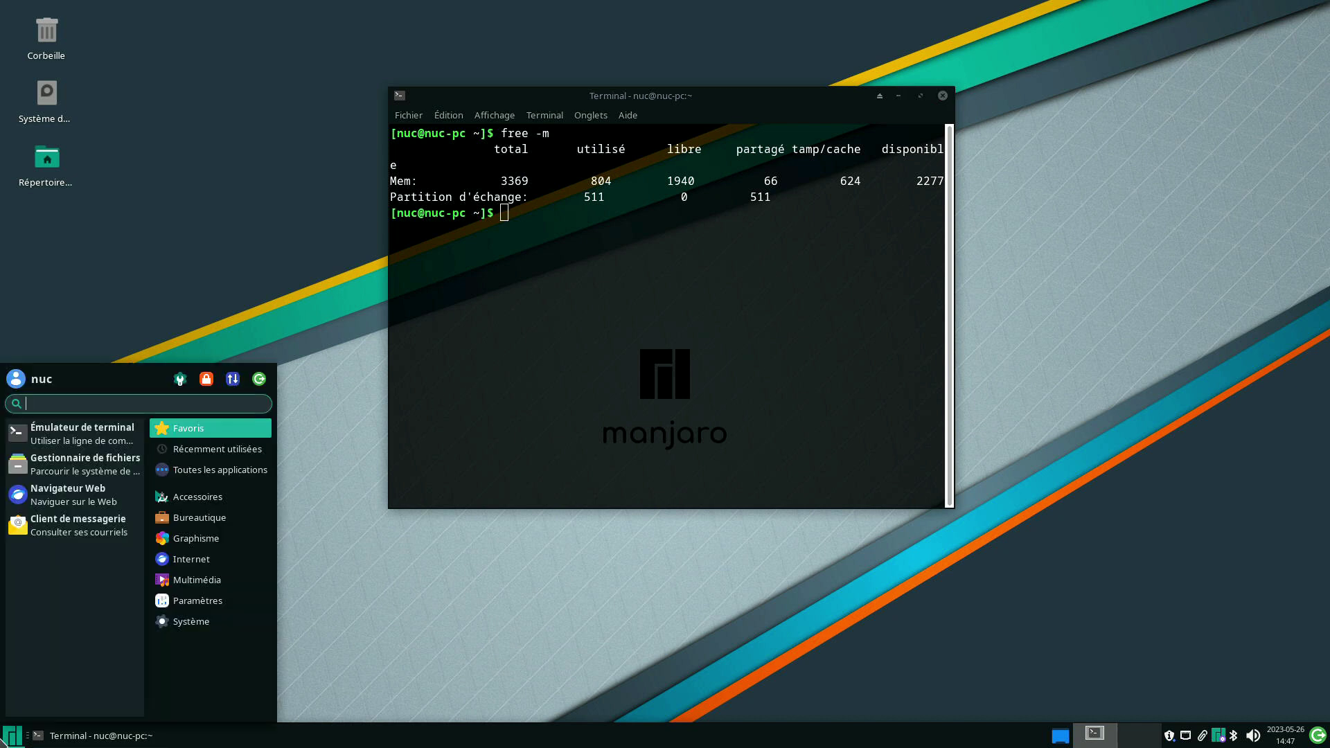
left_click(346, 711)
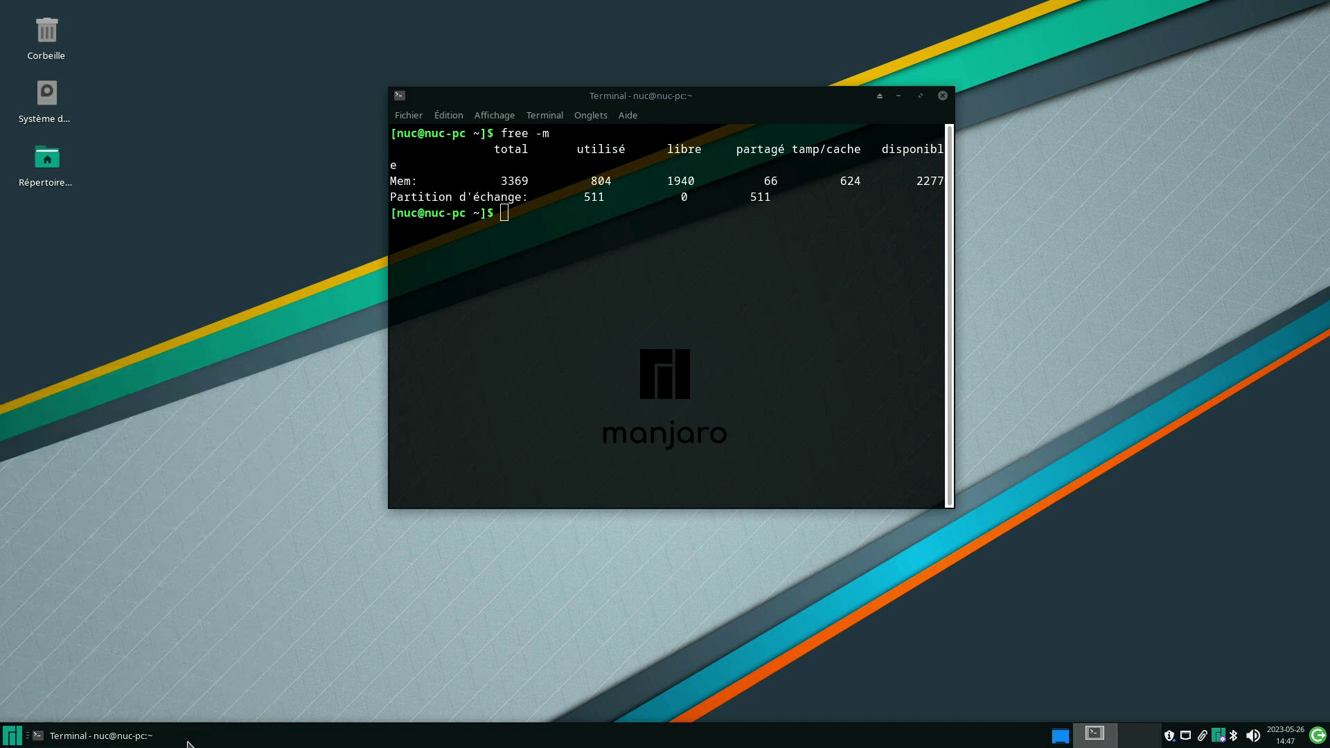
Add the favourite application Navigateur Web as a shortcut on the desktop and close the applications menu
left_click(11, 736)
right_click(48, 492)
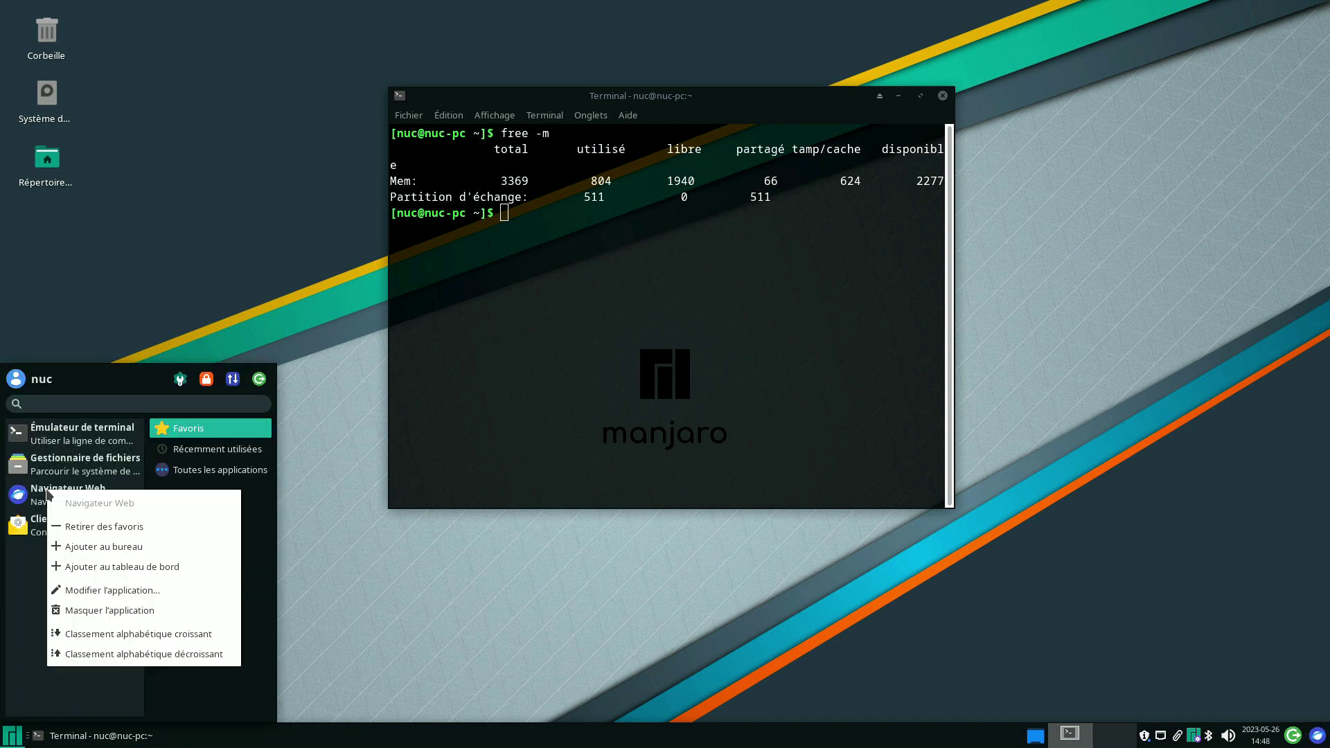
left_click(104, 547)
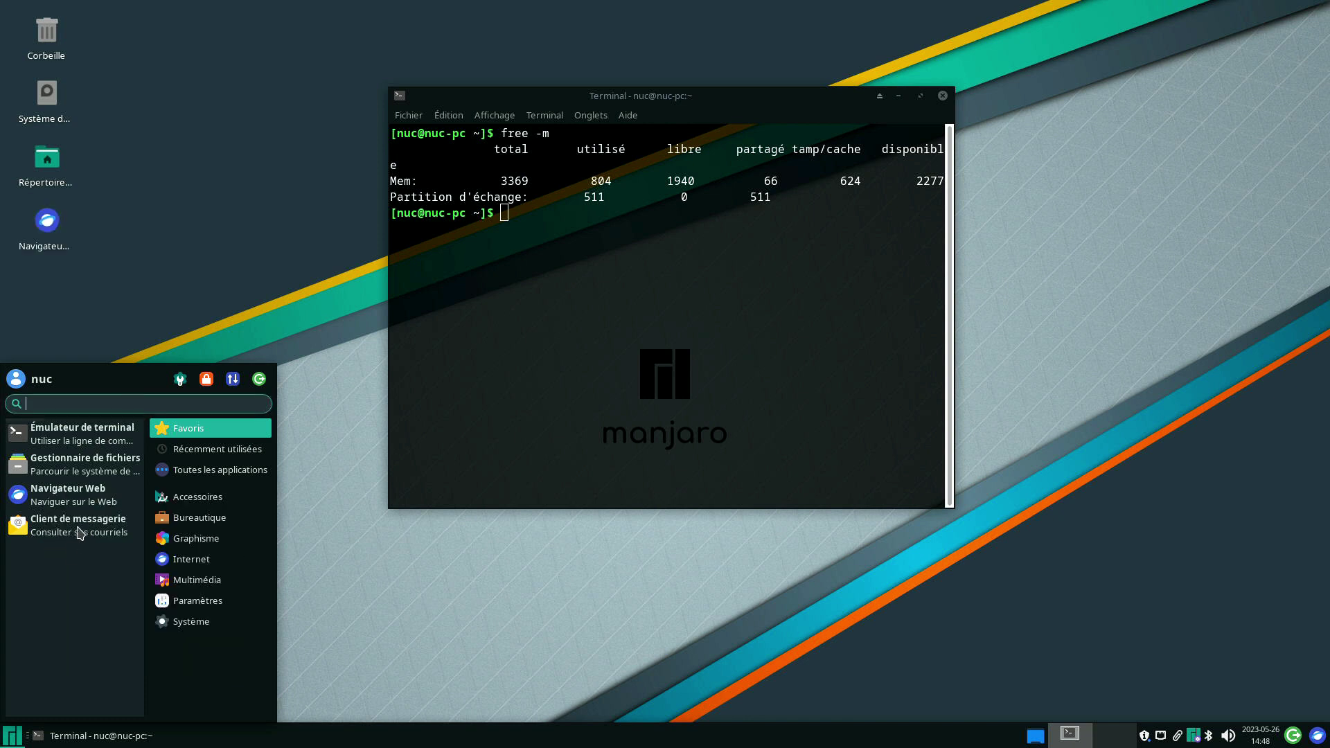
left_click(205, 197)
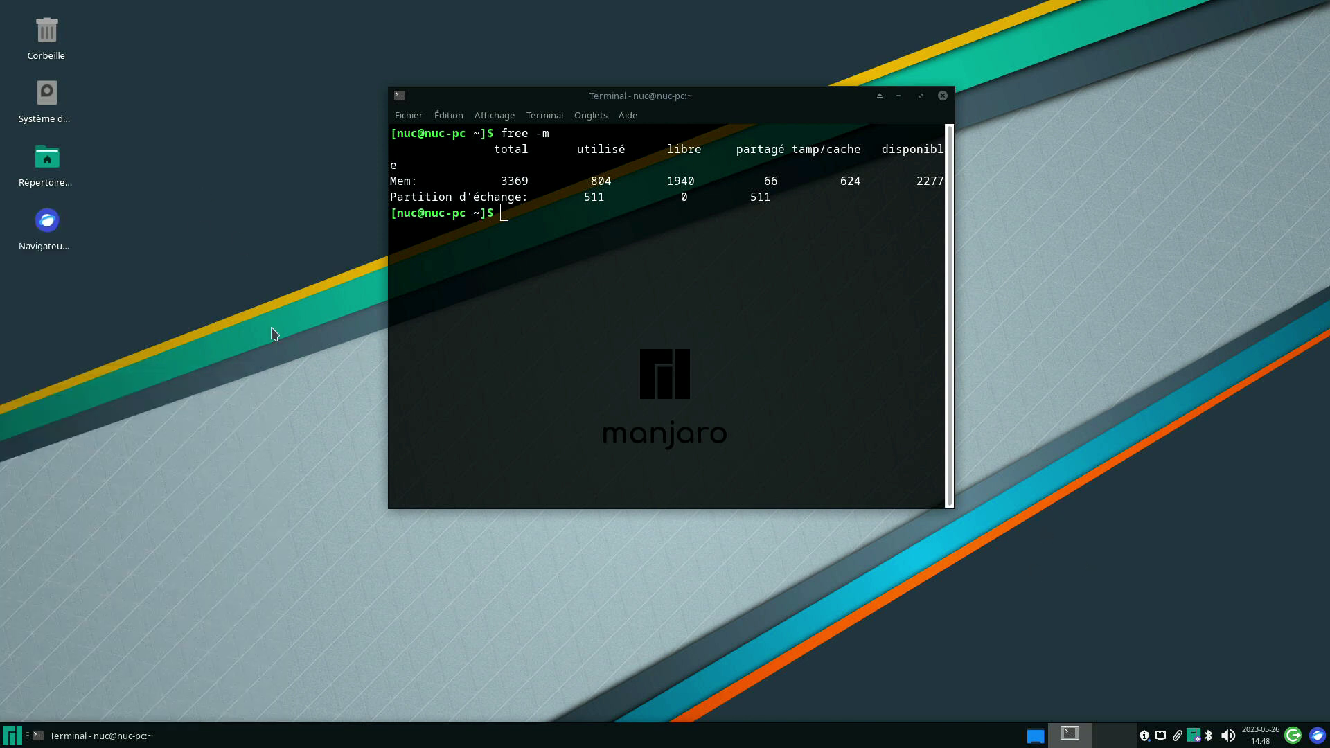
Launch the web browser from its desktop shortcut, skip the first welcome step and switch Firefox to French
left_click(57, 225)
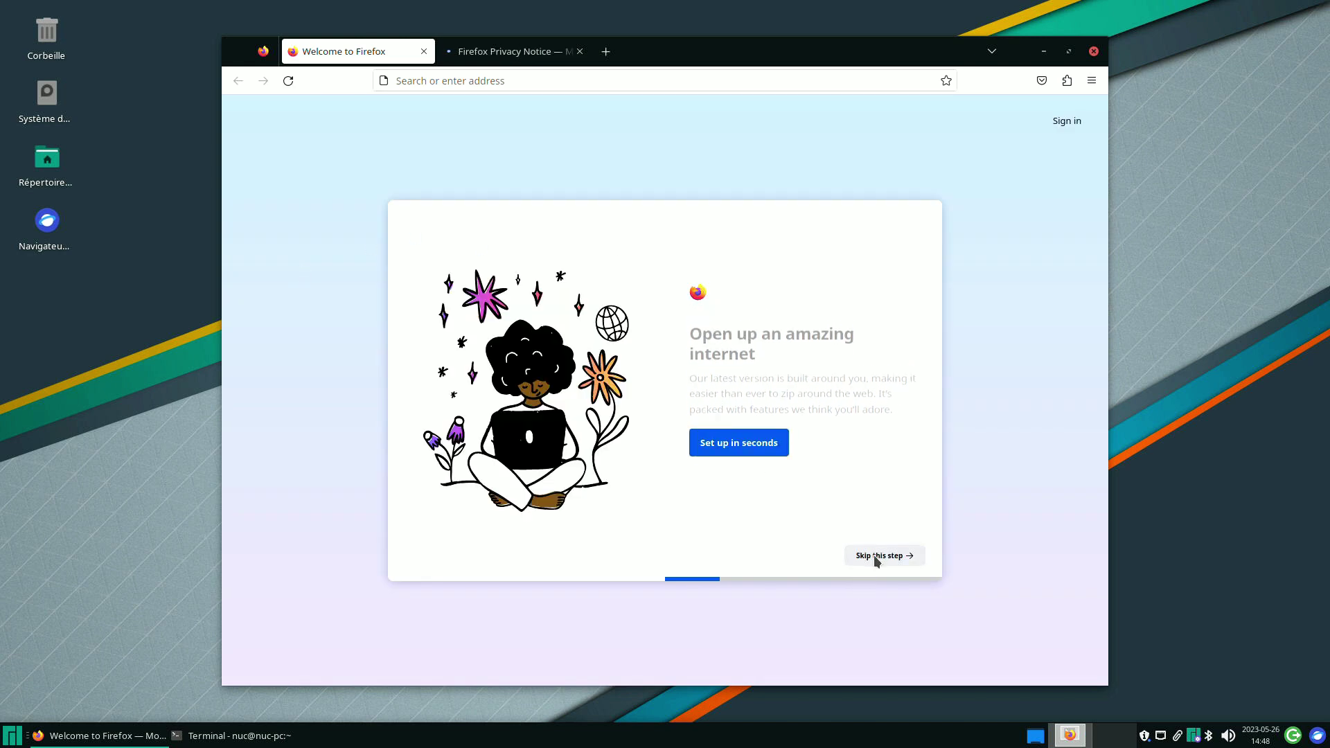
left_click(875, 557)
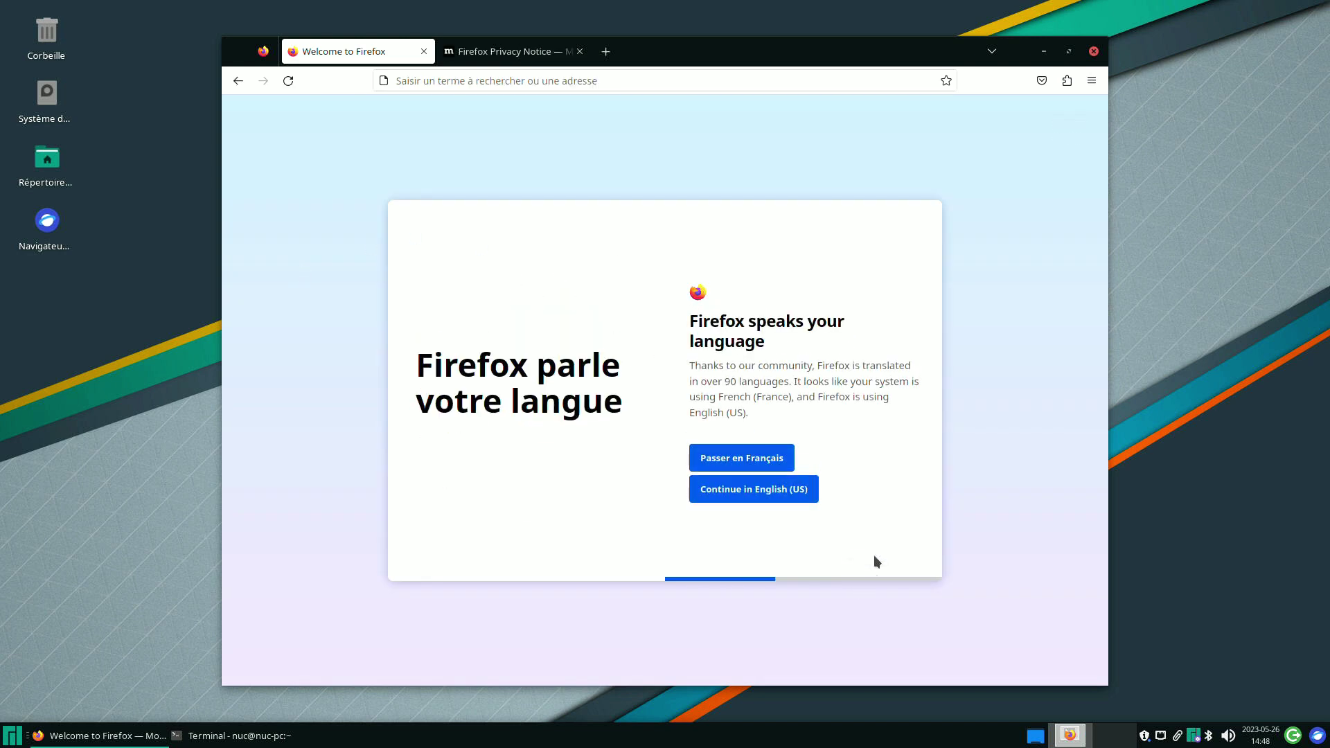
left_click(740, 461)
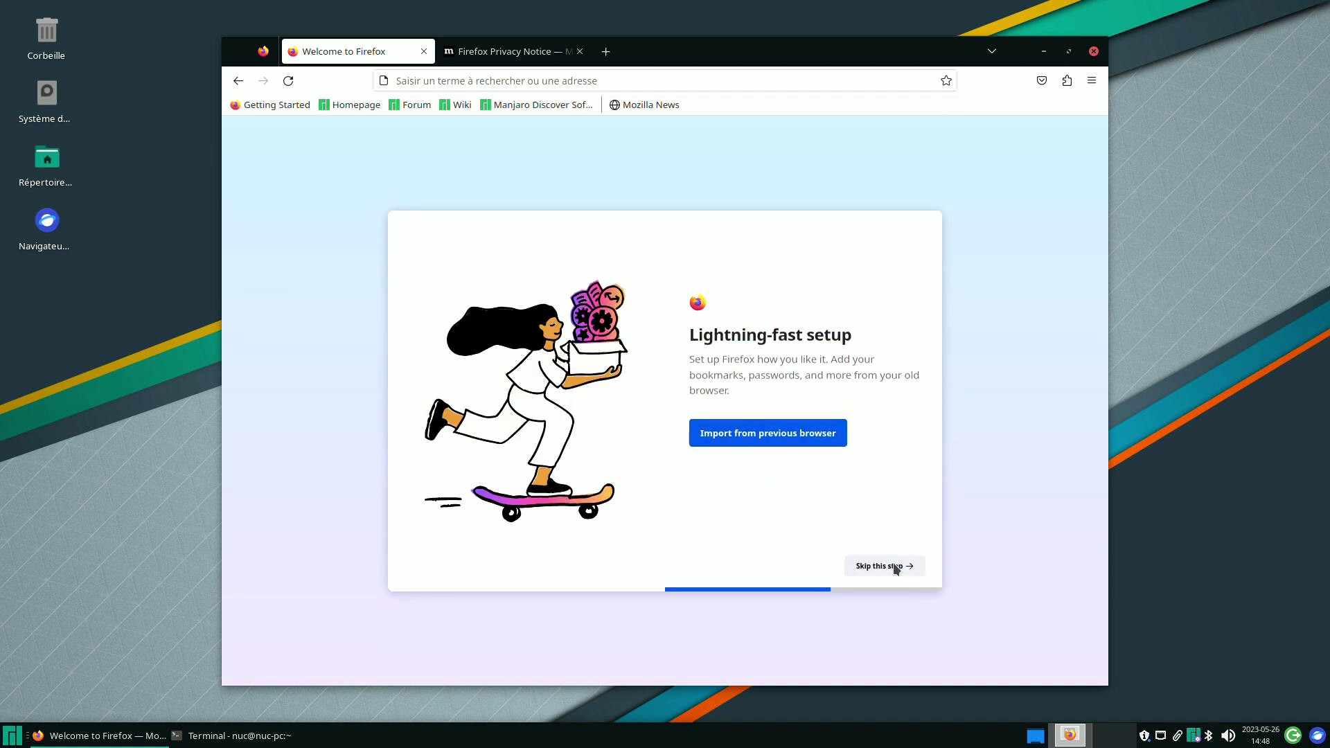
Skip the remaining Firefox welcome steps to start browsing, close the Firefox Privacy Notice tab and maximize the window
left_click(894, 564)
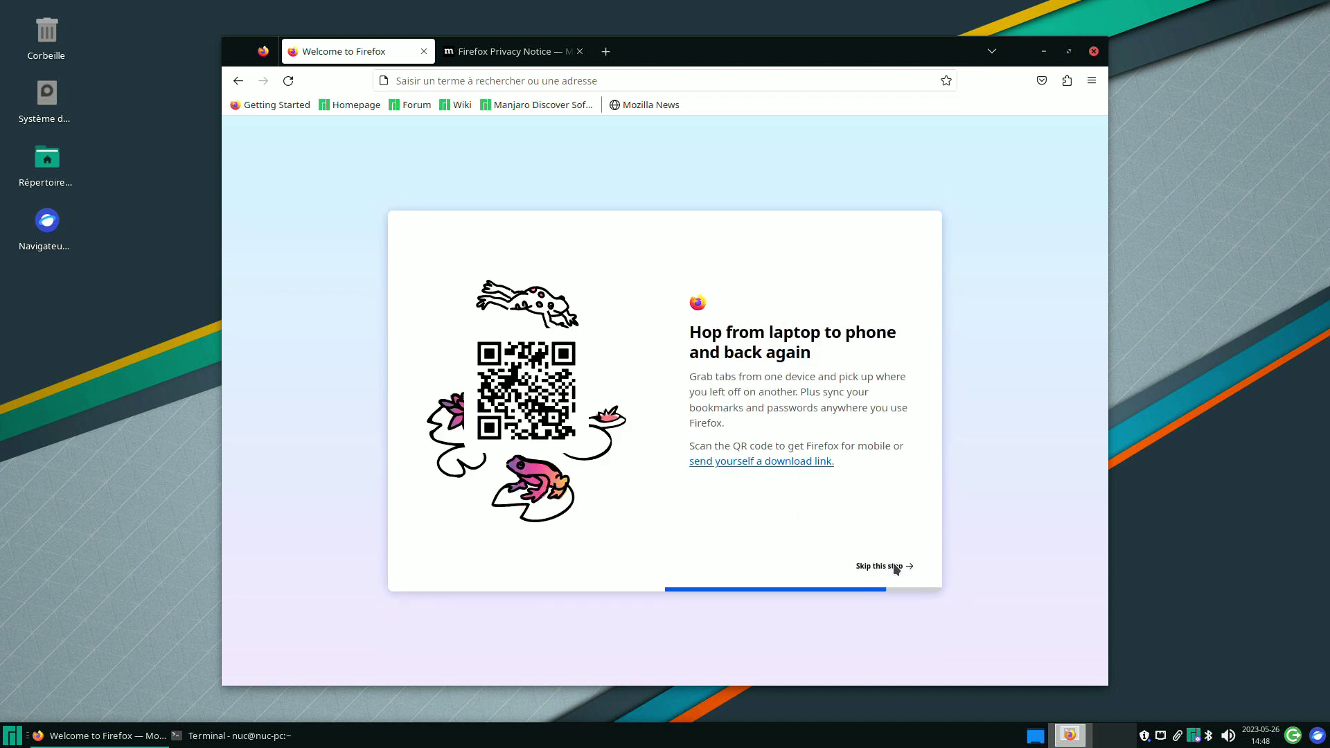
left_click(894, 567)
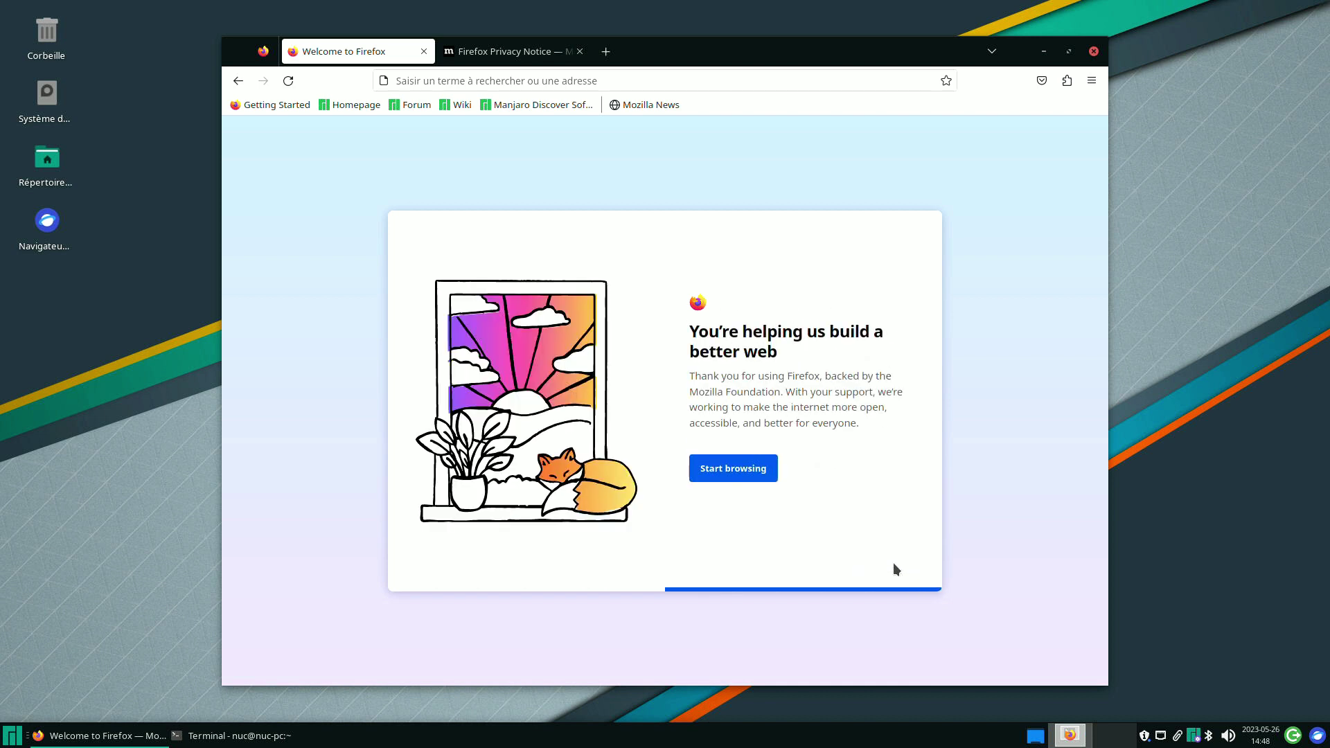
left_click(771, 469)
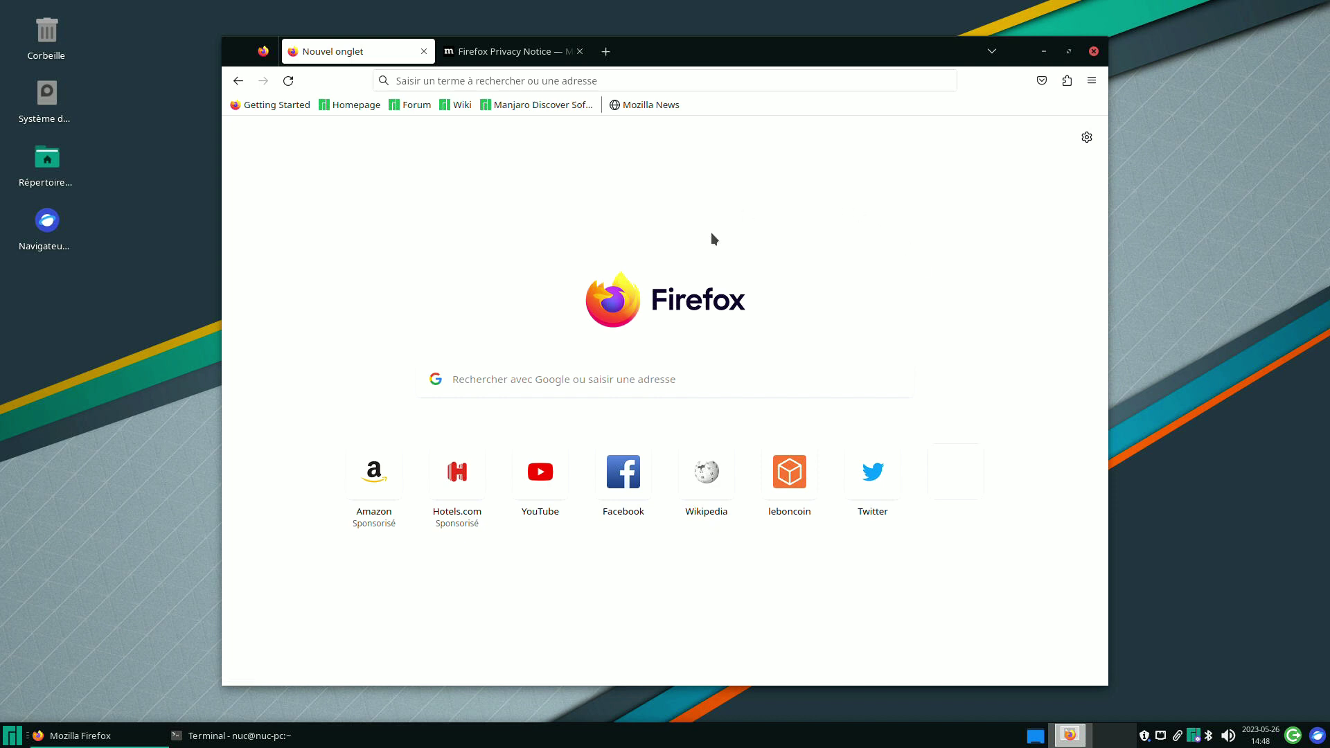
left_click(580, 51)
left_click(1069, 52)
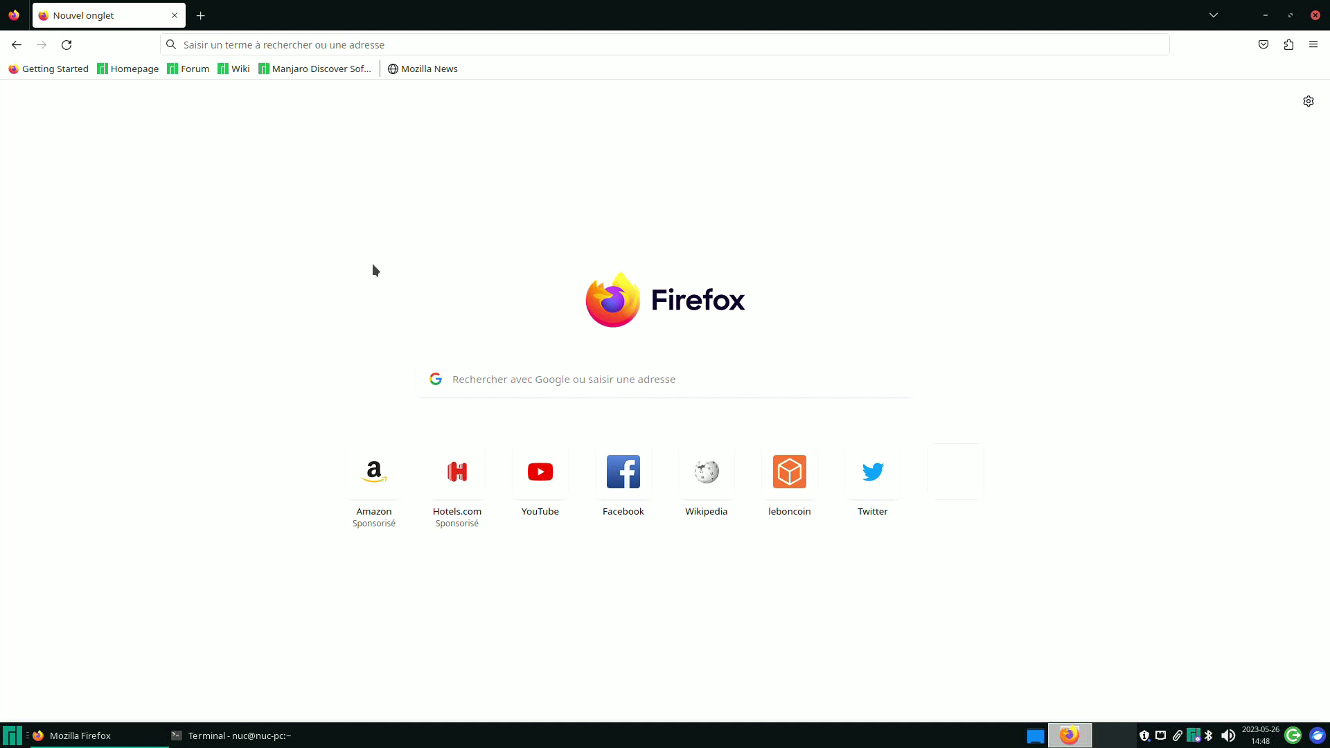
Search the installed applications for "lo", open Ajouter/supprimer des logiciels and maximize its window
left_click(12, 736)
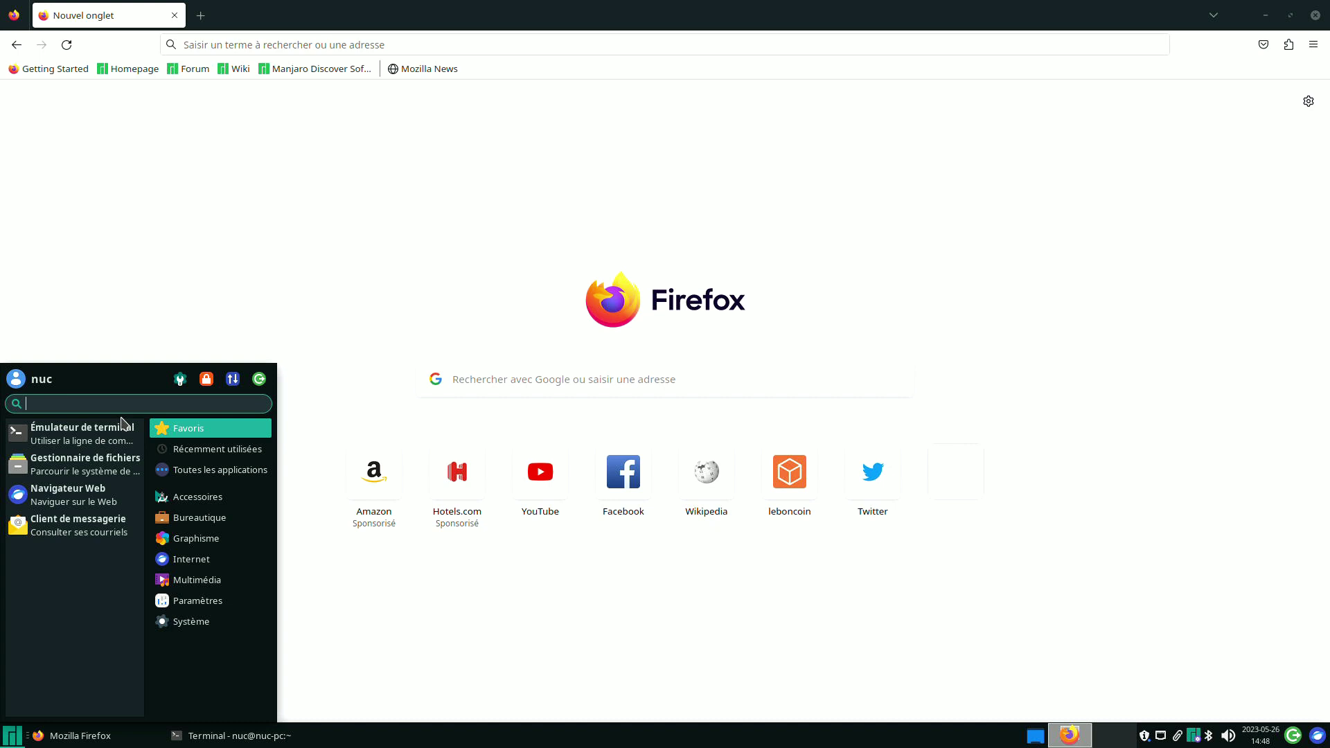
type("lo")
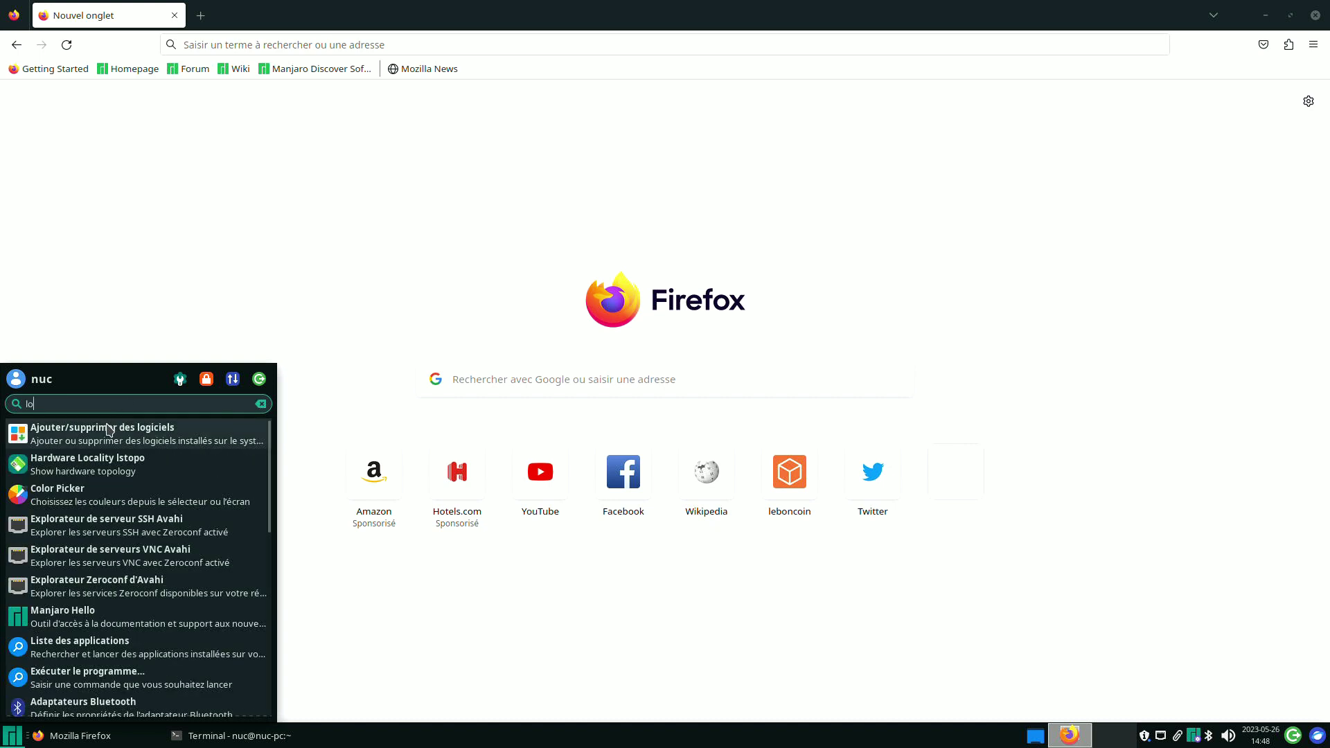
left_click(335, 269)
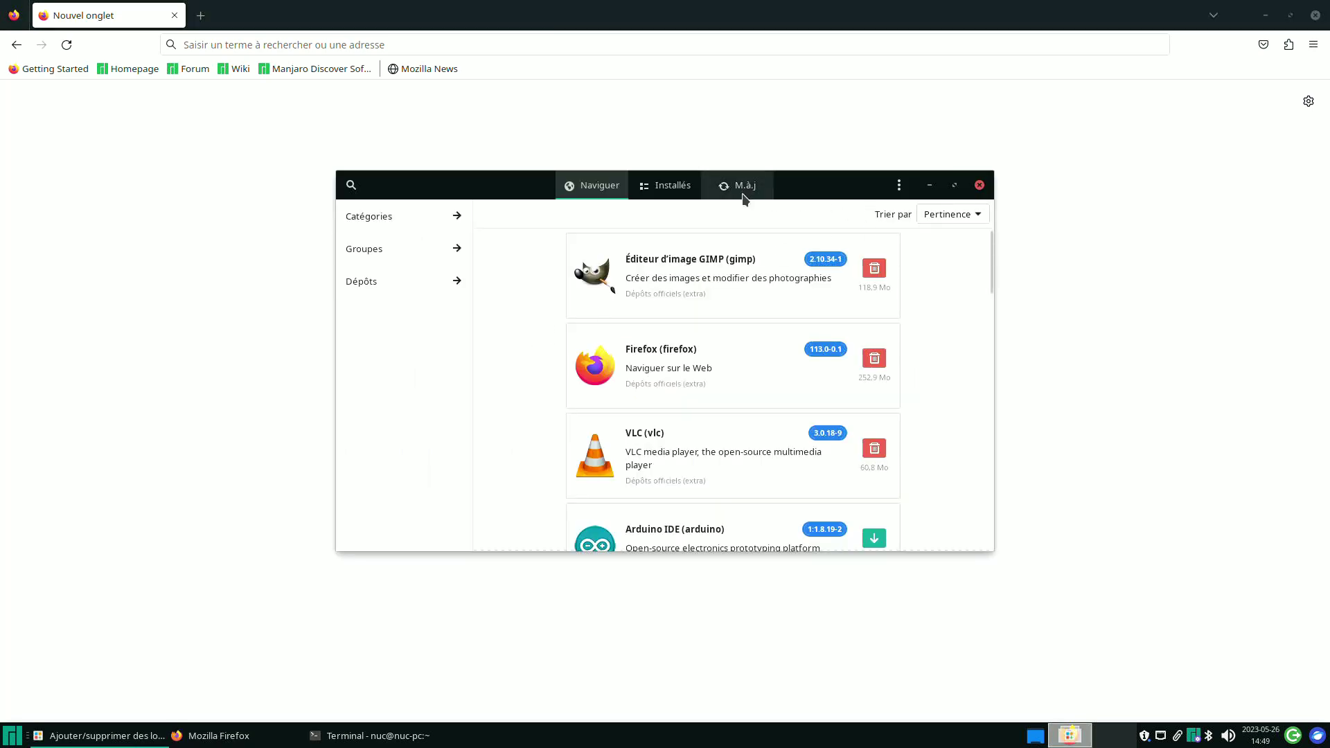
left_click(955, 185)
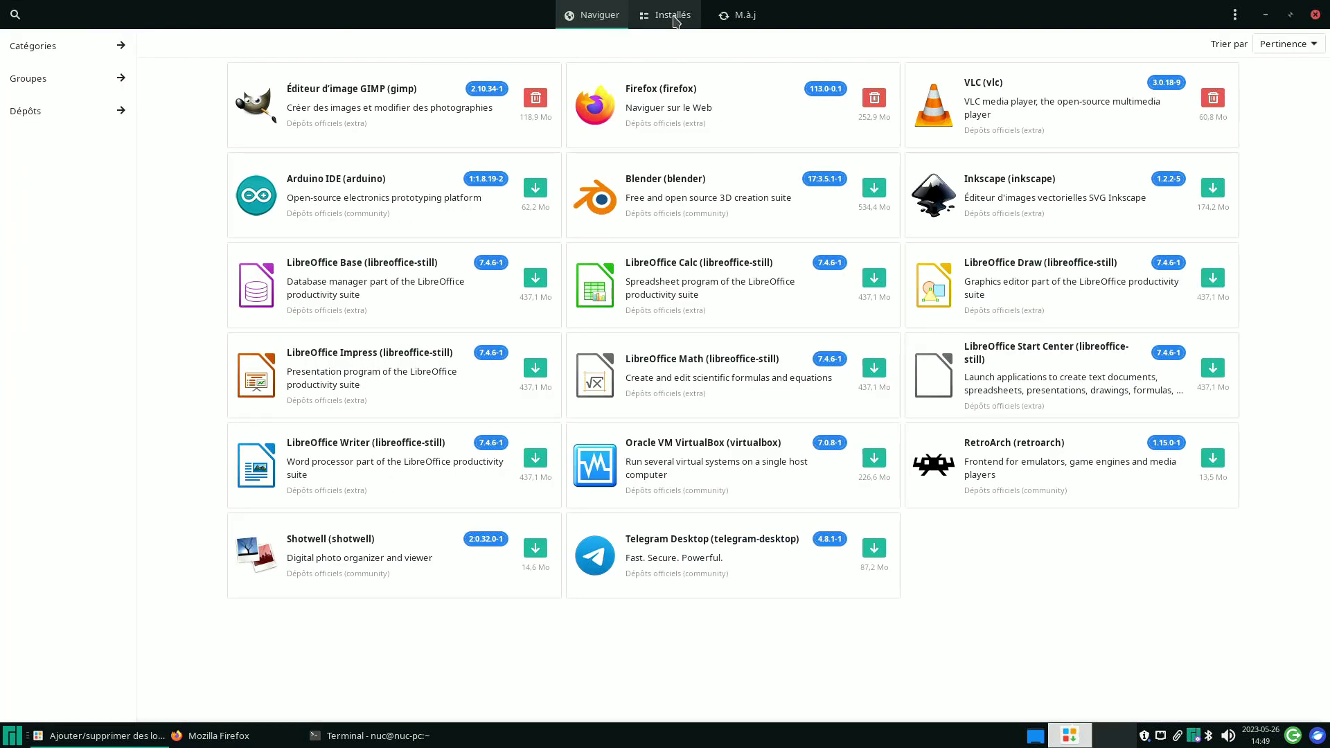
Review the available updates in the software manager and return to browsing the software catalogue
left_click(739, 9)
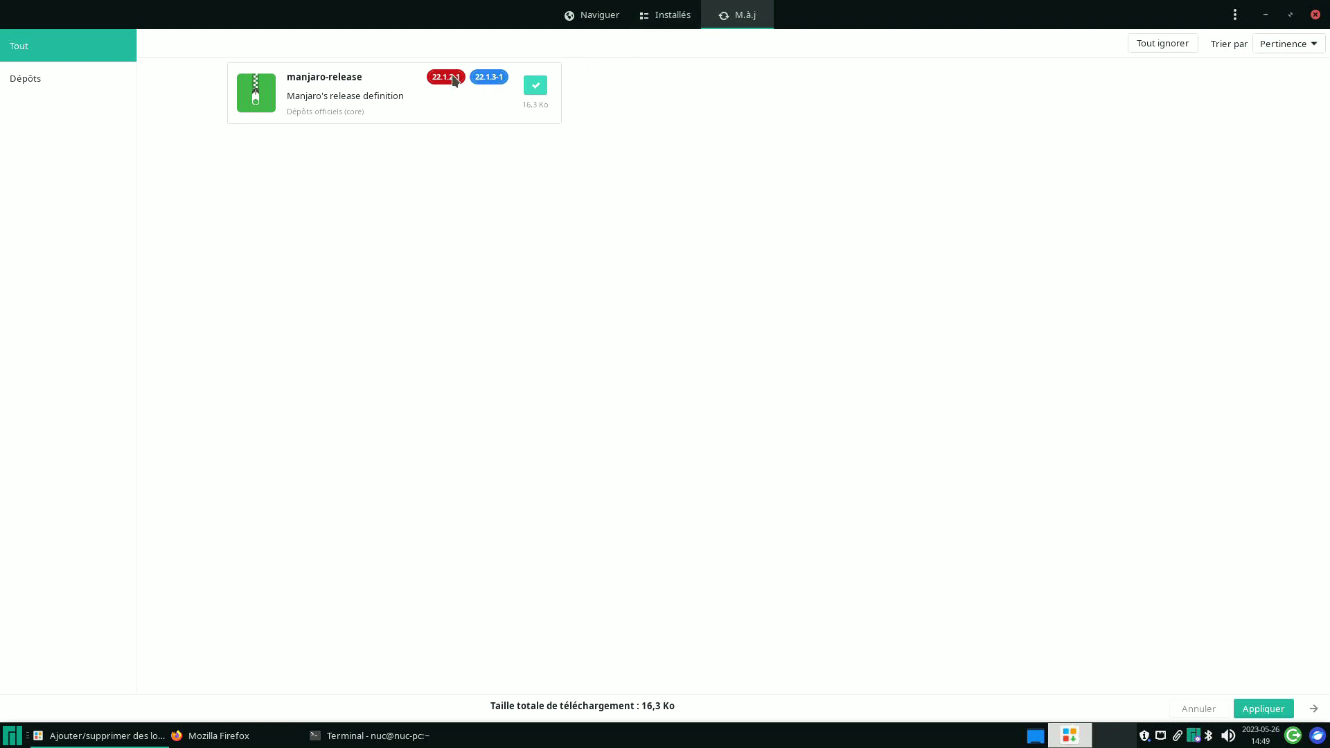
left_click(601, 15)
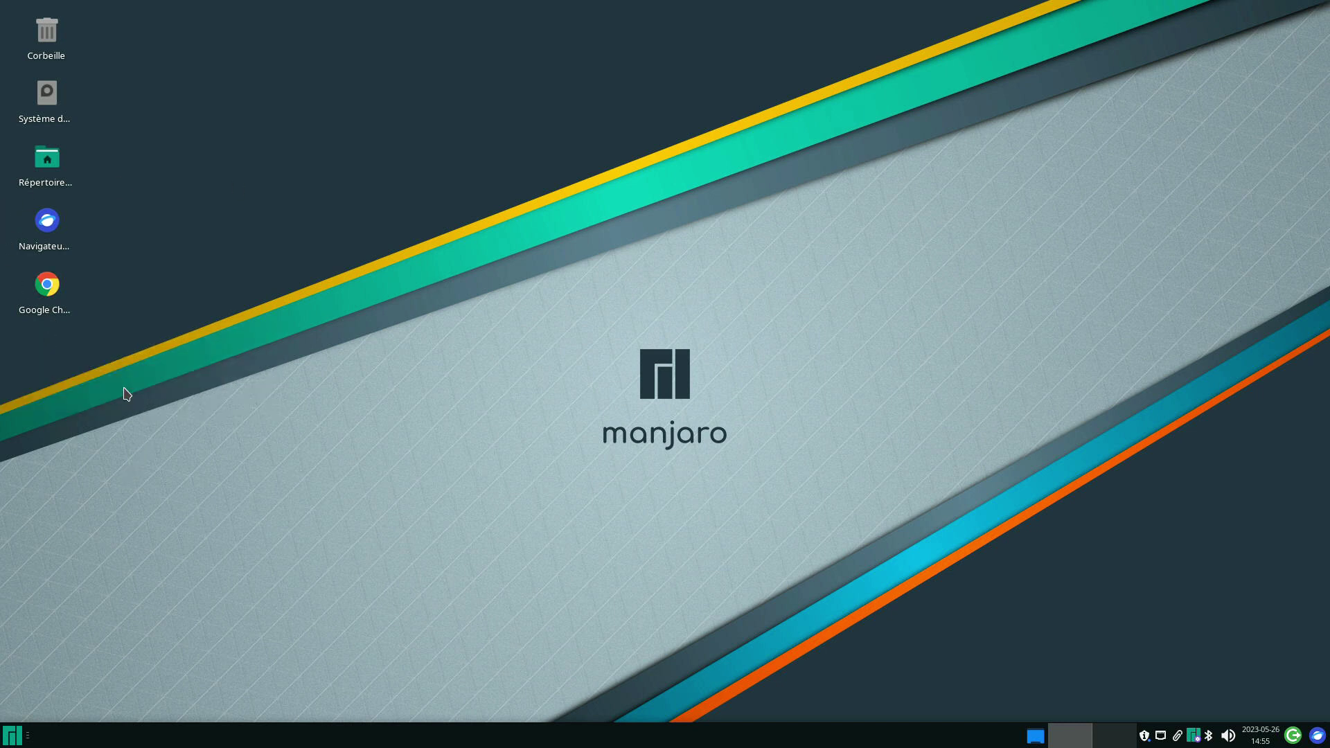
Open youtube.com in Google Chrome from the desktop shortcut, refusing all optional cookies, and close the browser
double_click(40, 284)
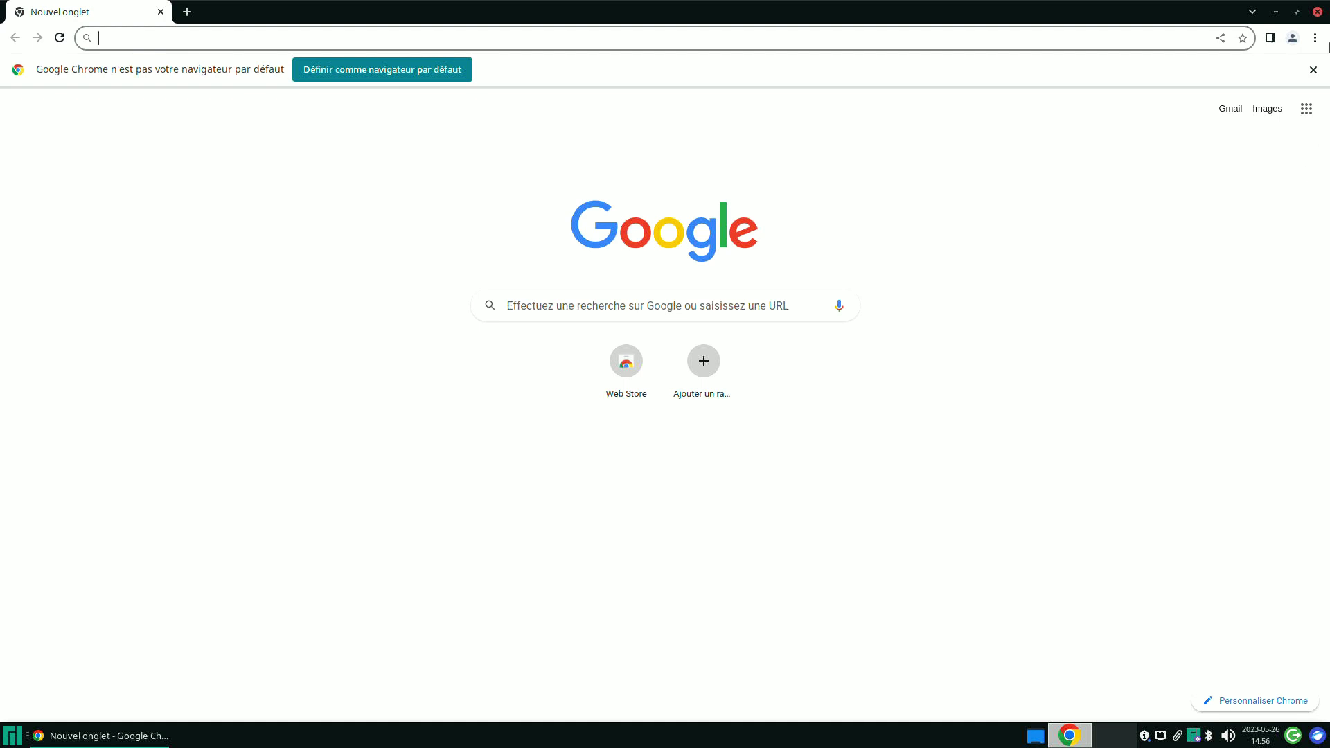
left_click(1117, 37)
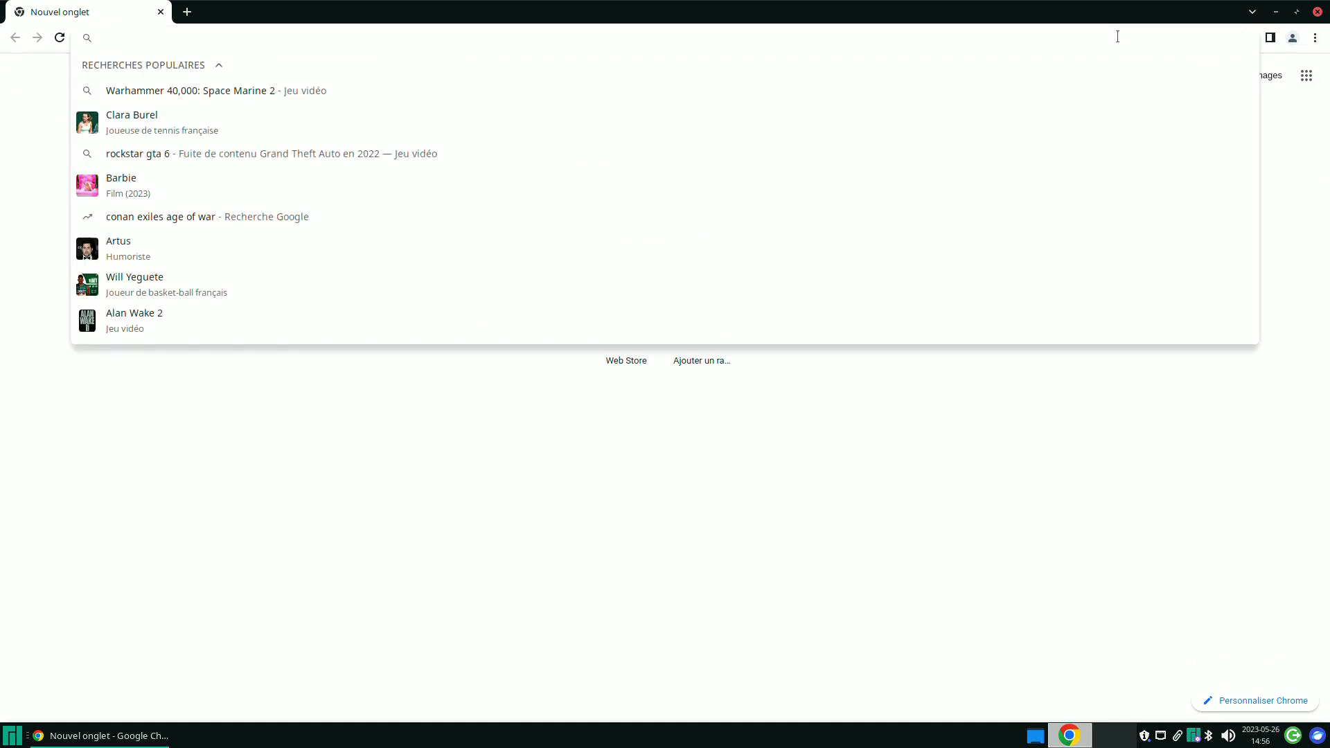
type("youtube.com")
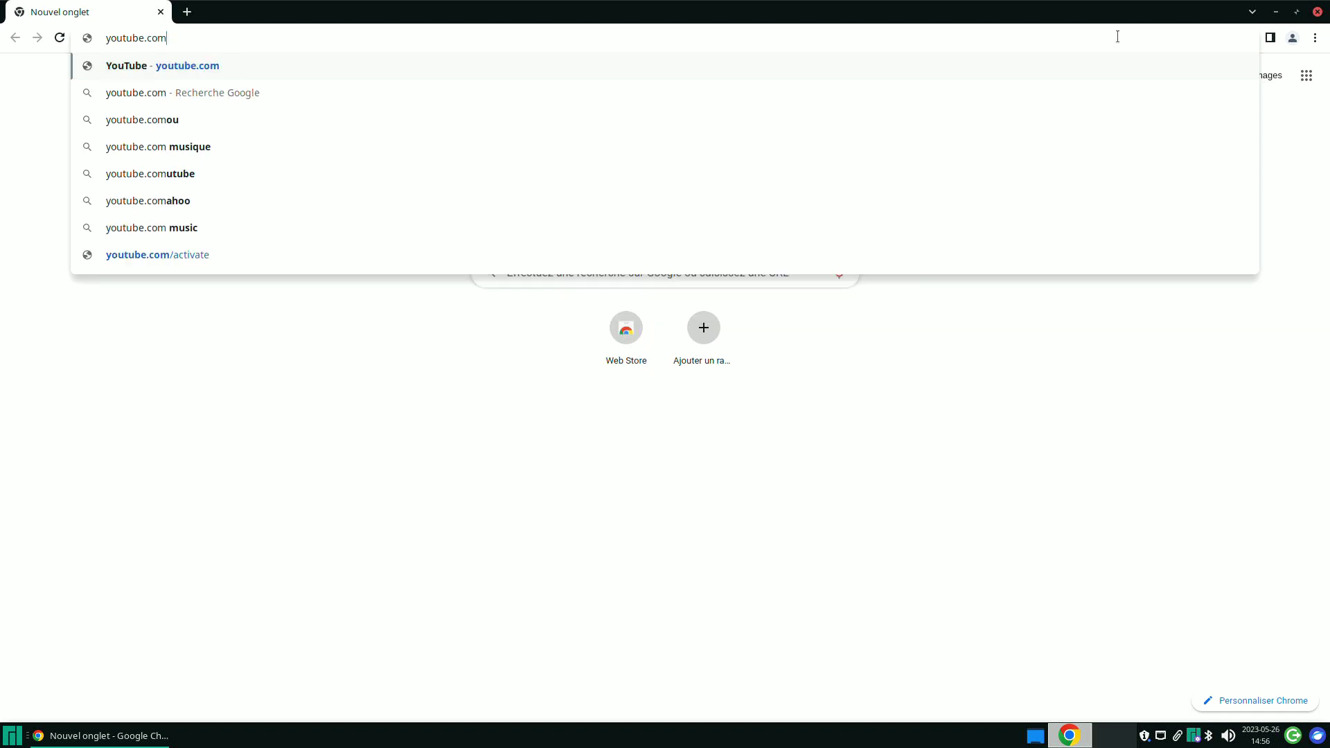
key("Return")
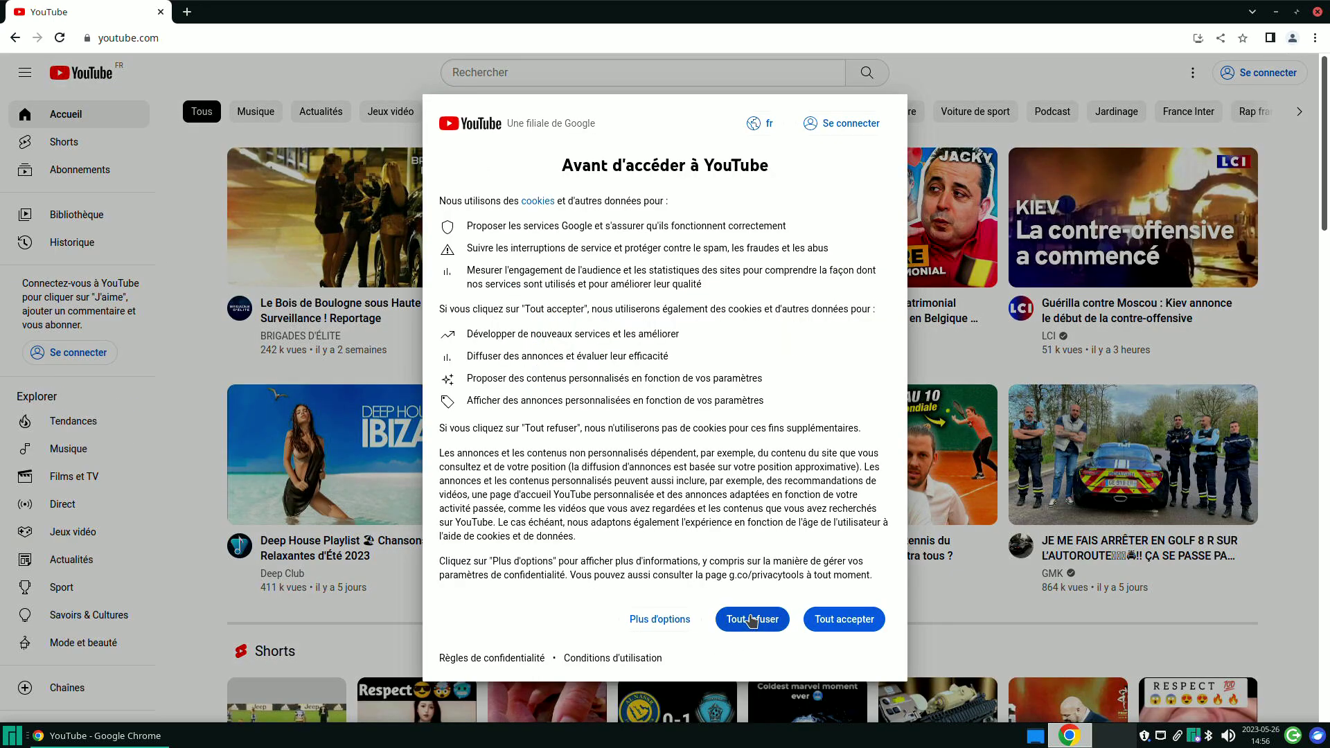
left_click(752, 619)
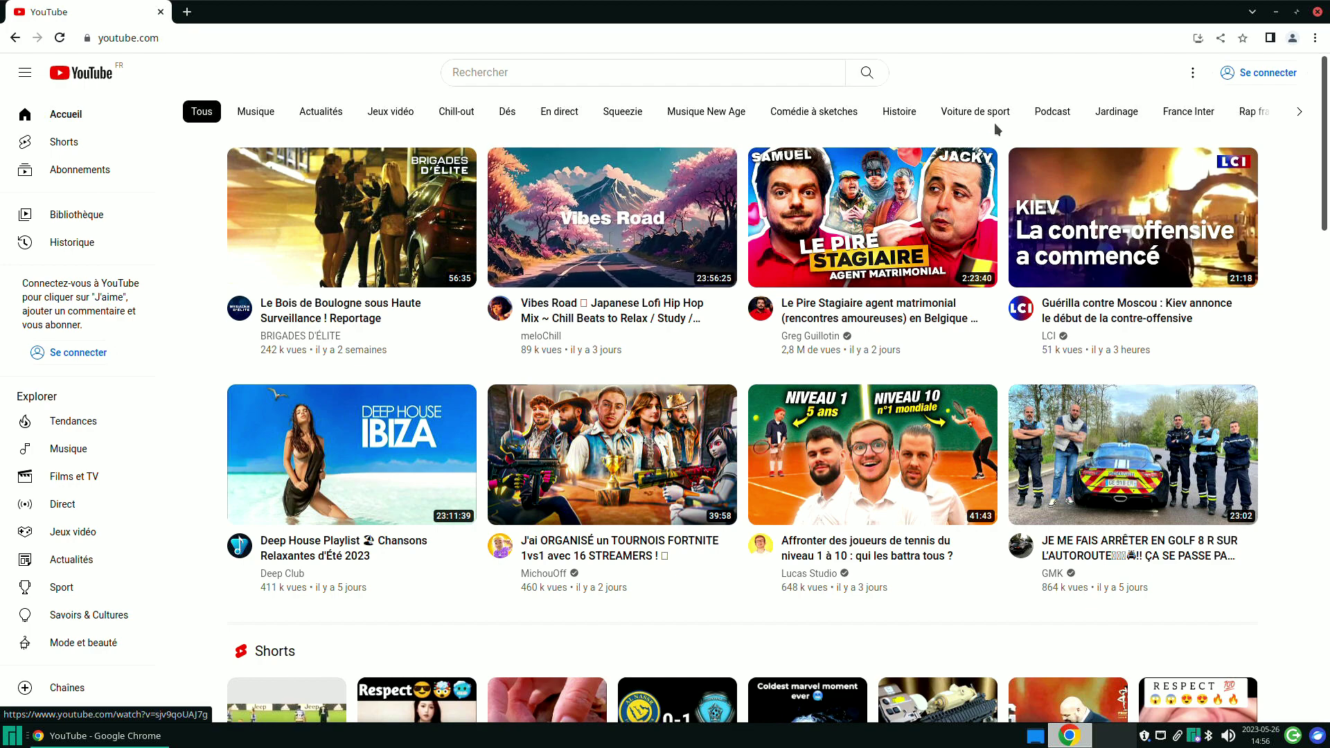
left_click(1318, 11)
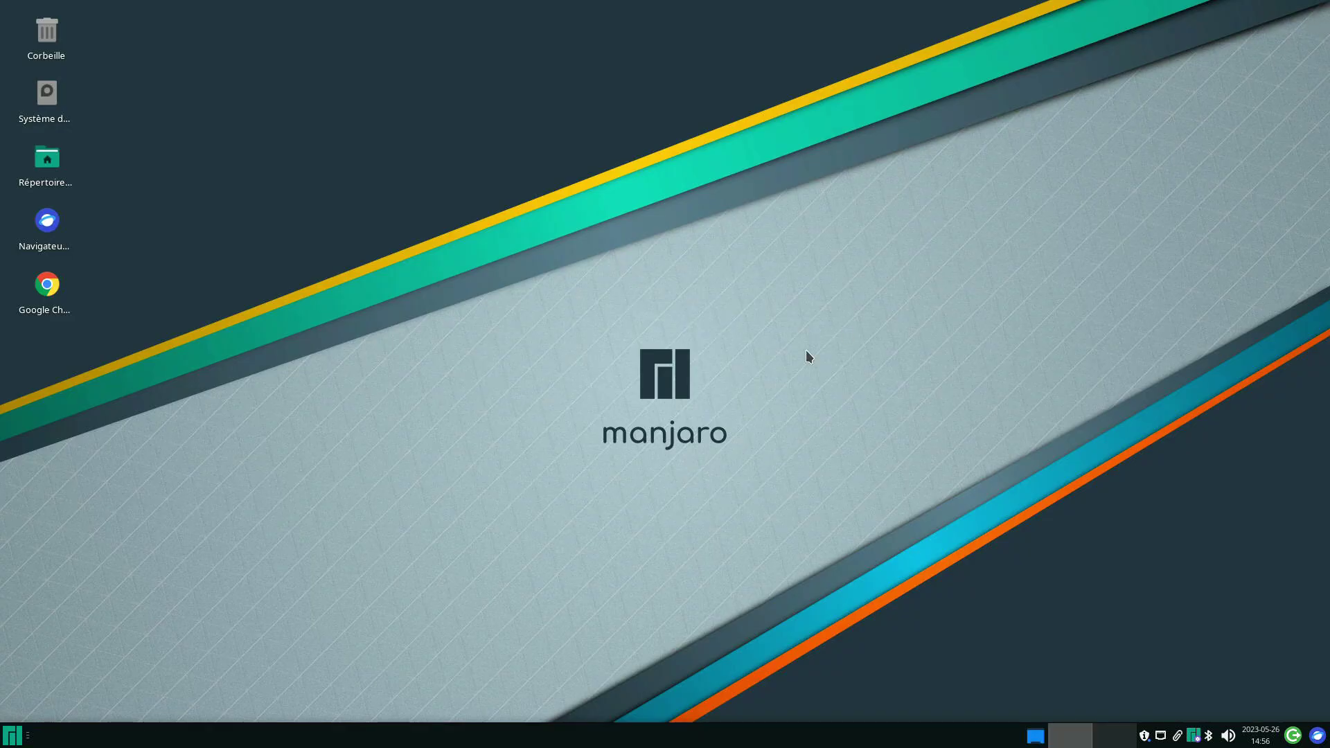
left_click(6, 745)
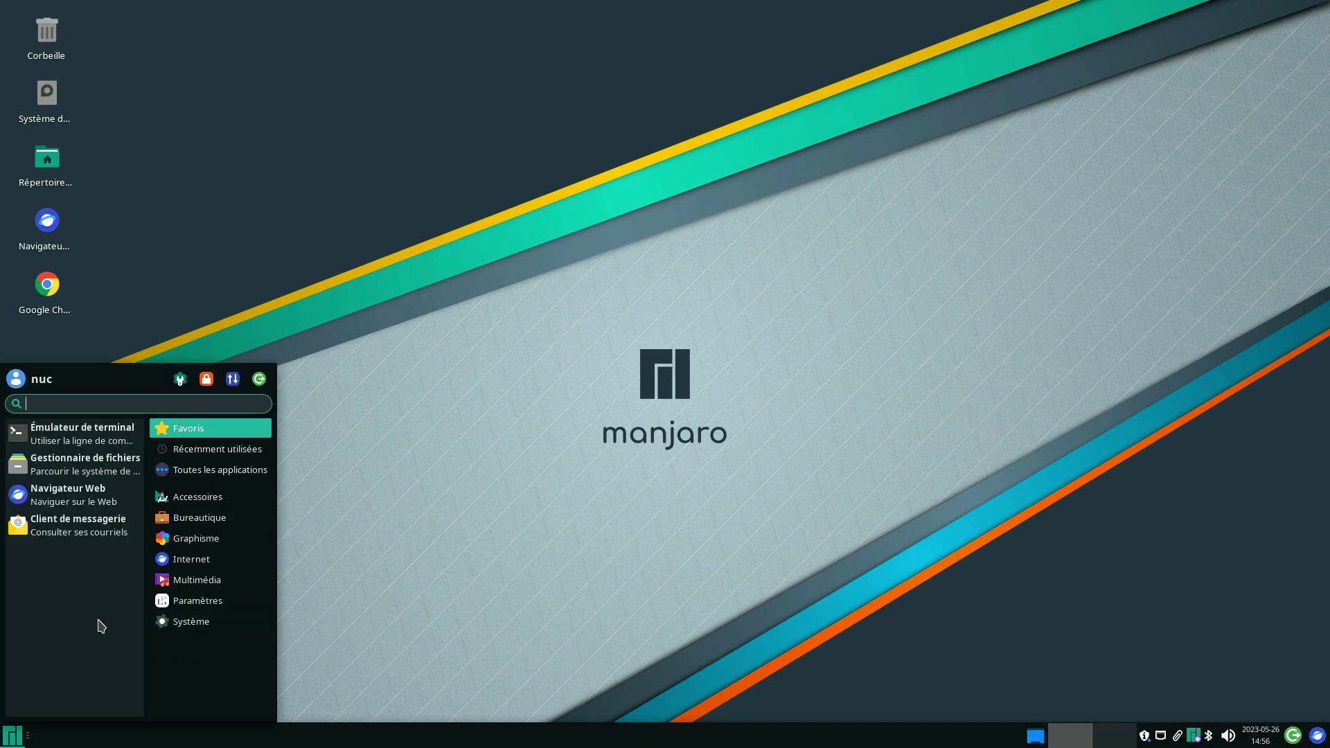
left_click(487, 588)
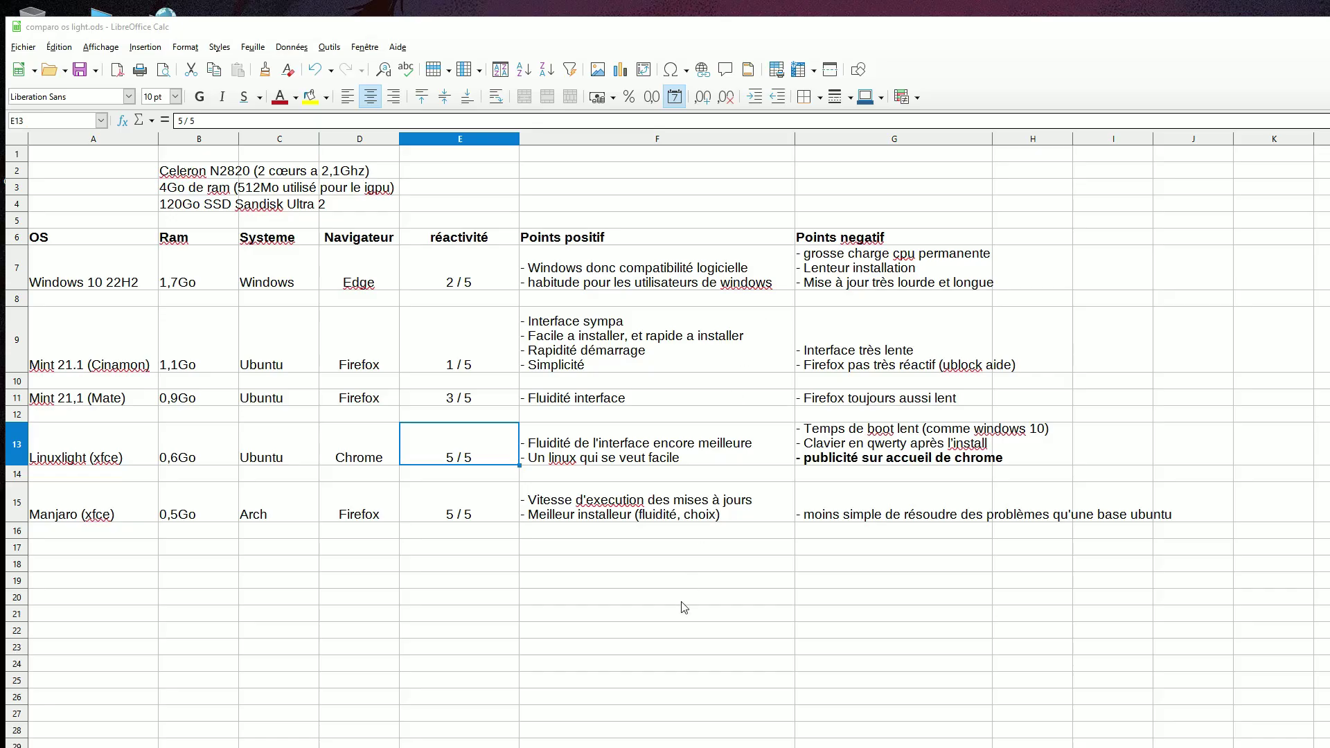
Examine the RAM use and responsiveness rating of Windows 10 22H2 in the comparo os light.ods spreadsheet in LibreOffice Calc
left_click(681, 601)
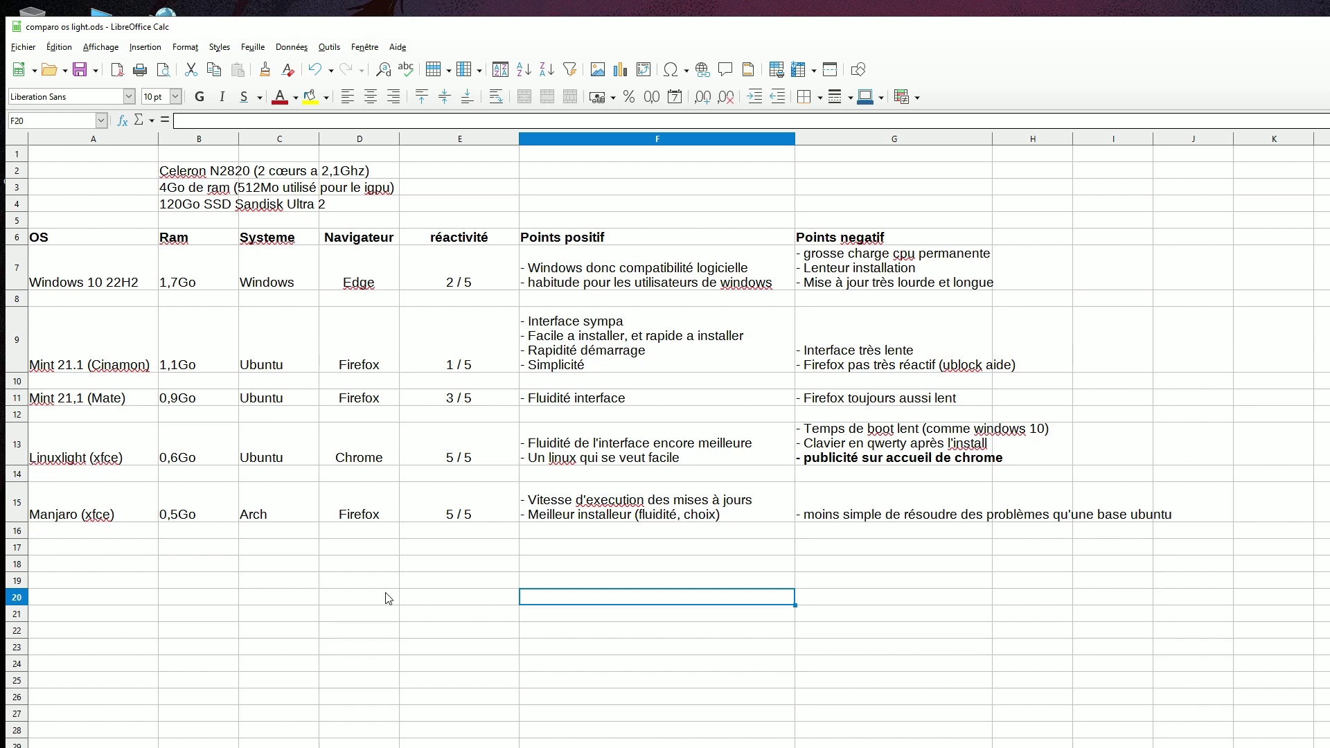
left_click(149, 283)
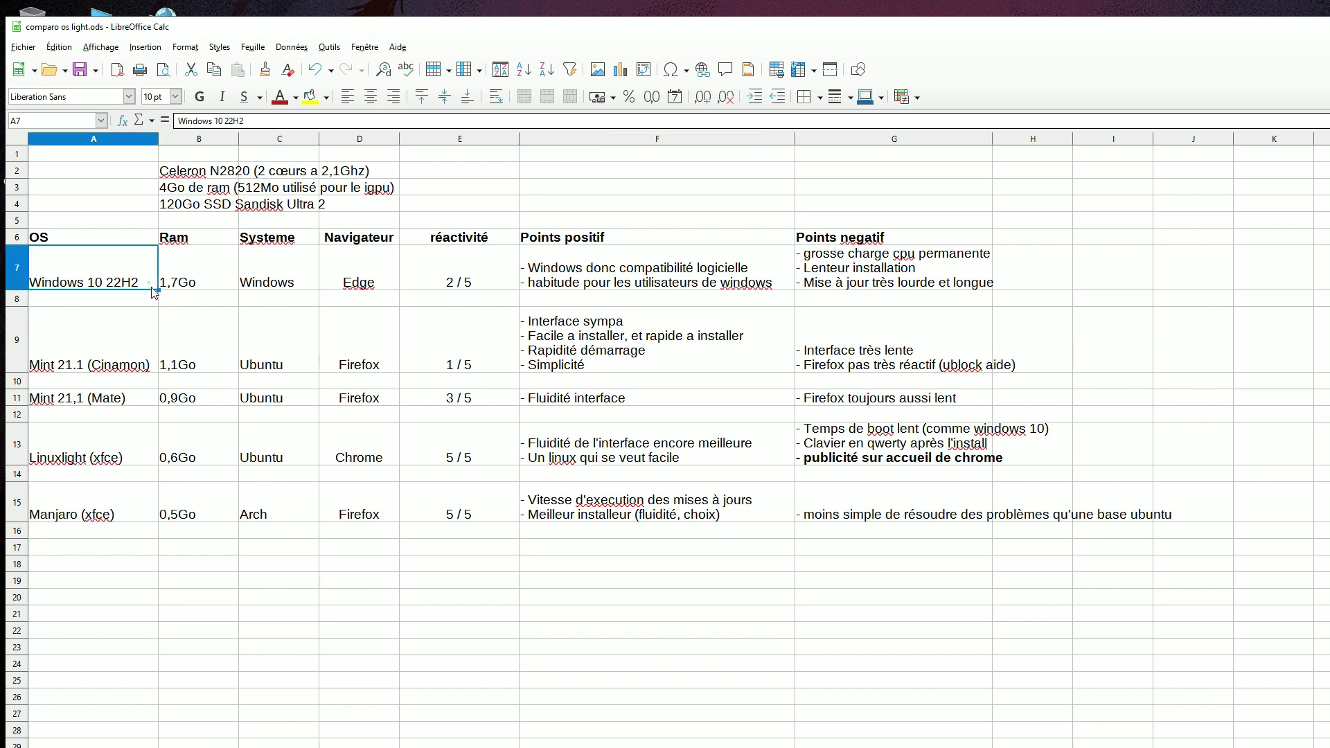
left_click(249, 650)
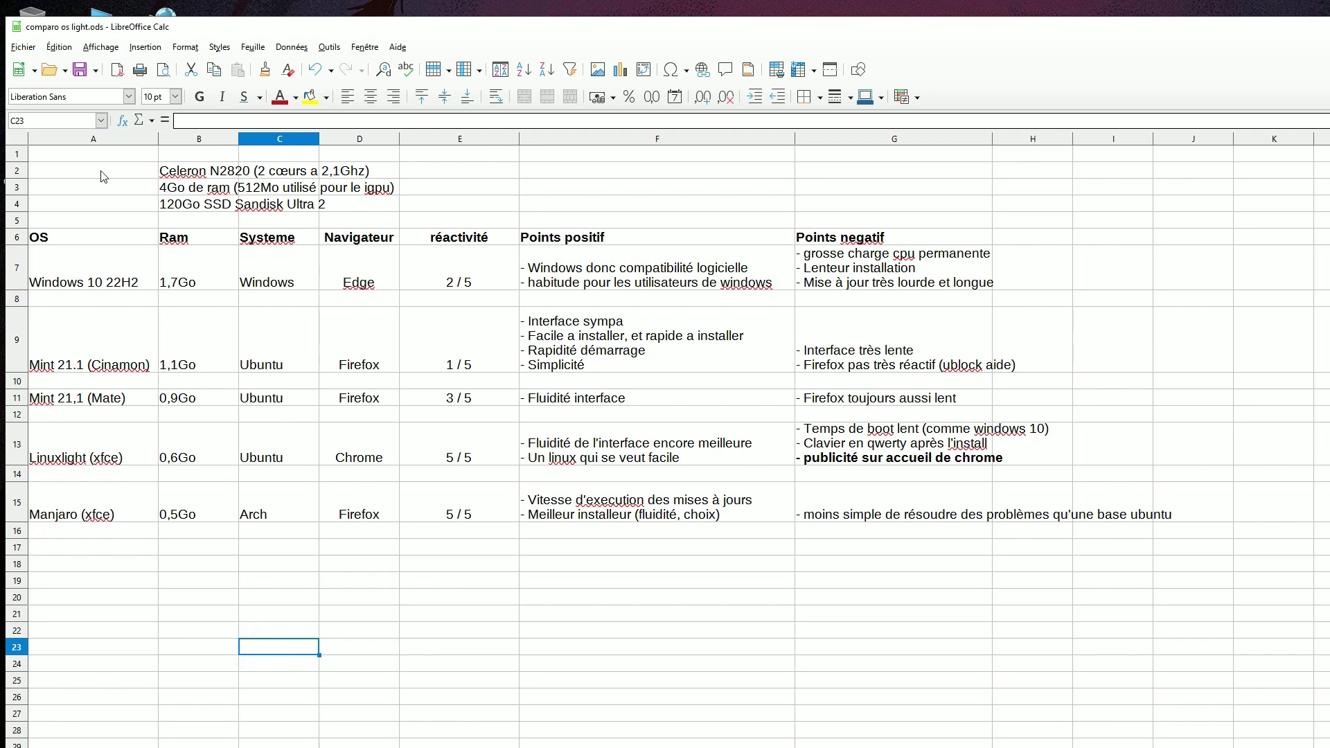
left_click(173, 279)
left_click(176, 602)
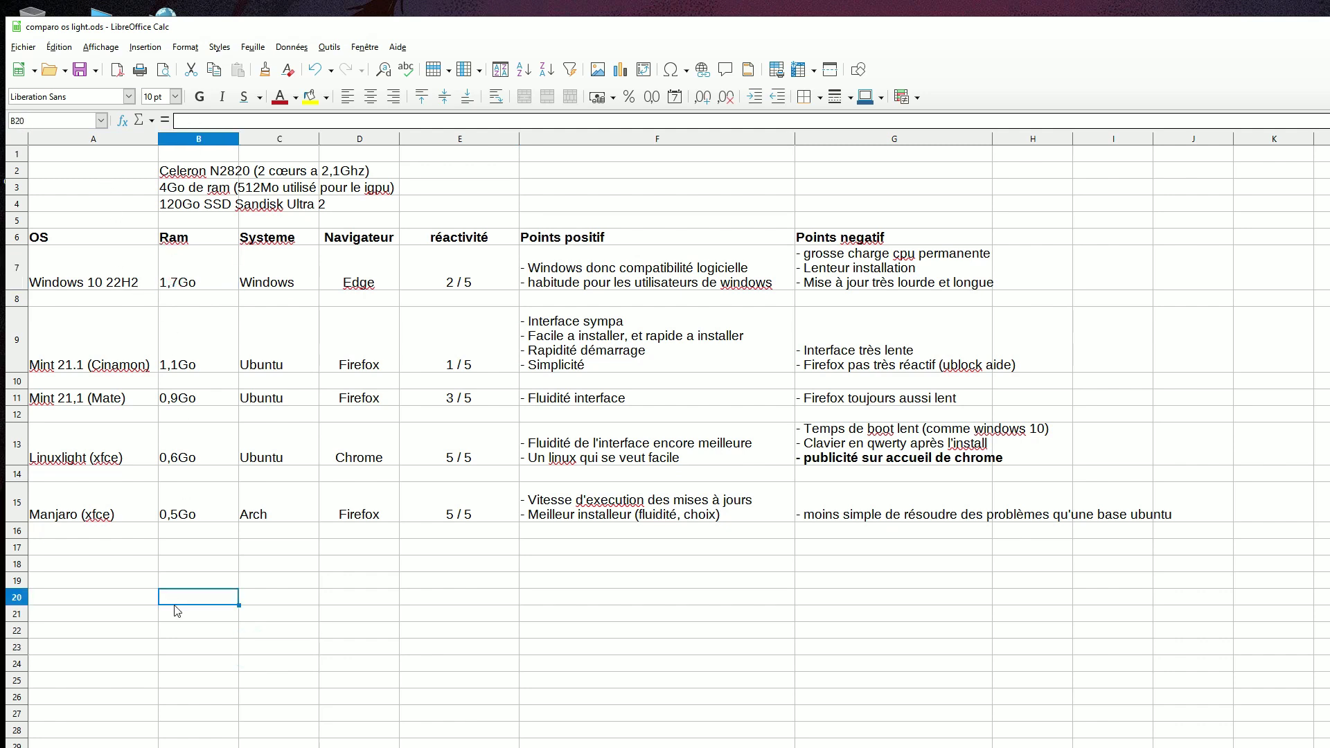
left_click(175, 604)
left_click(449, 277)
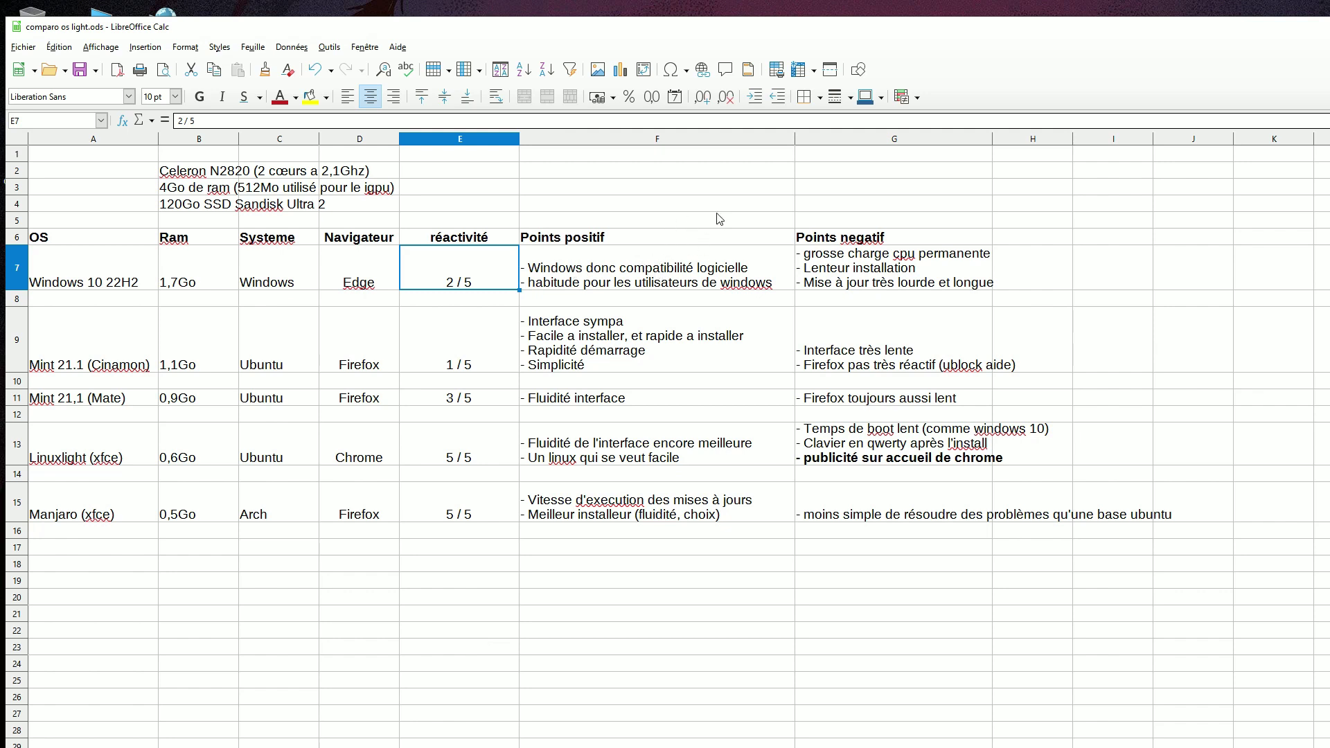
Review the negative points listed for Windows 10 22H2 against its positive points in the comparison table
left_click(816, 269)
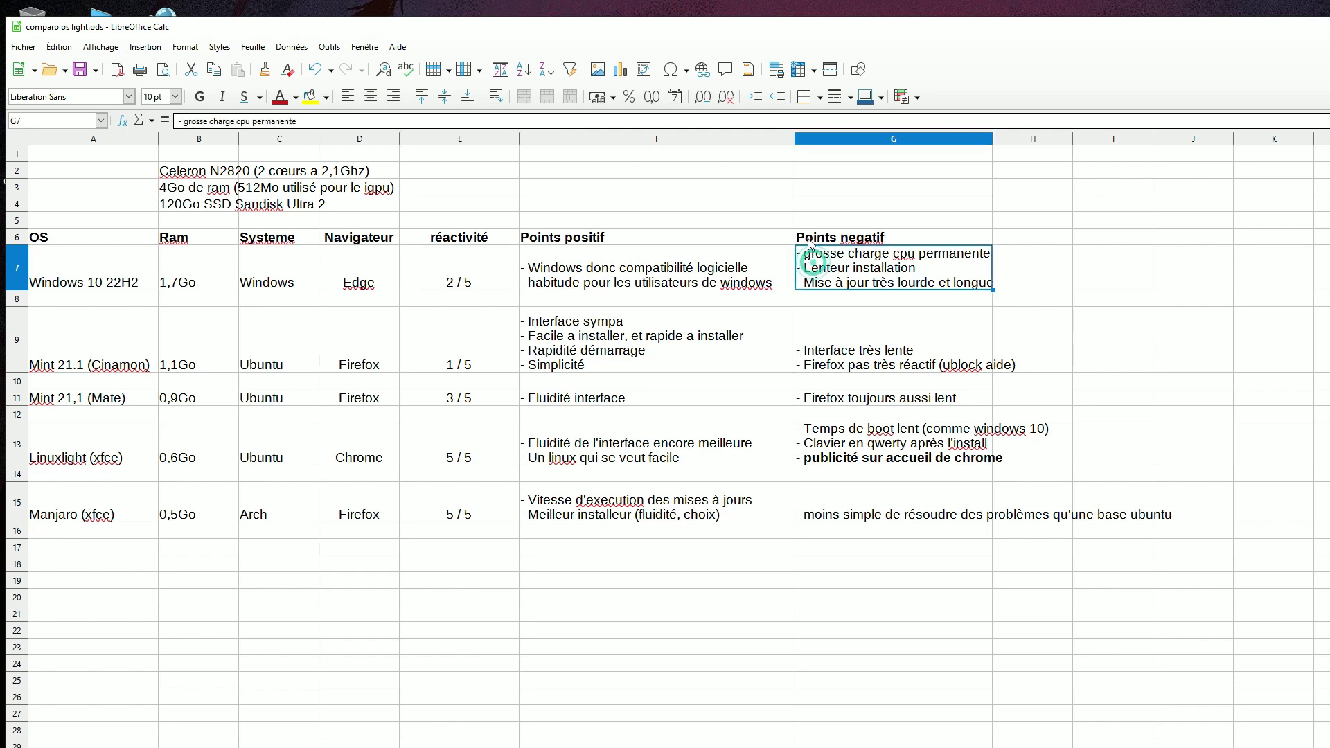
left_click(787, 222)
left_click(788, 221)
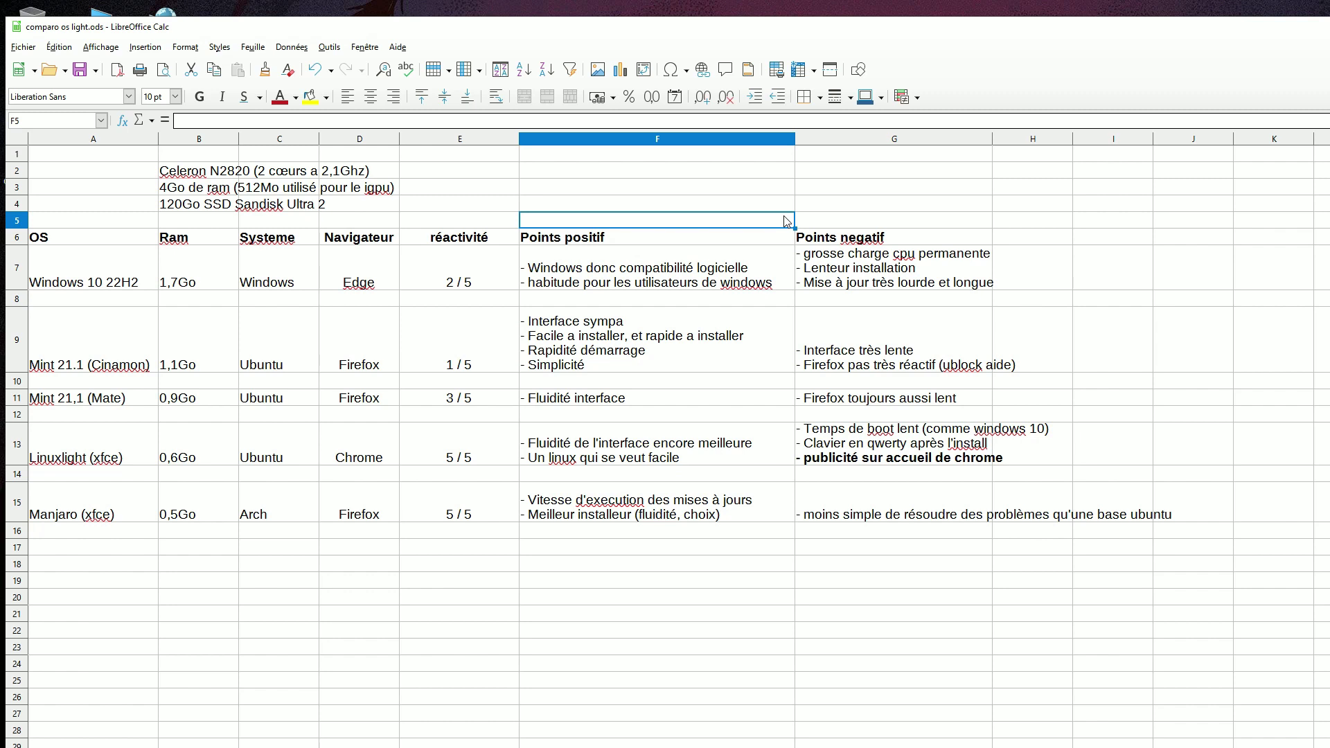
left_click(821, 266)
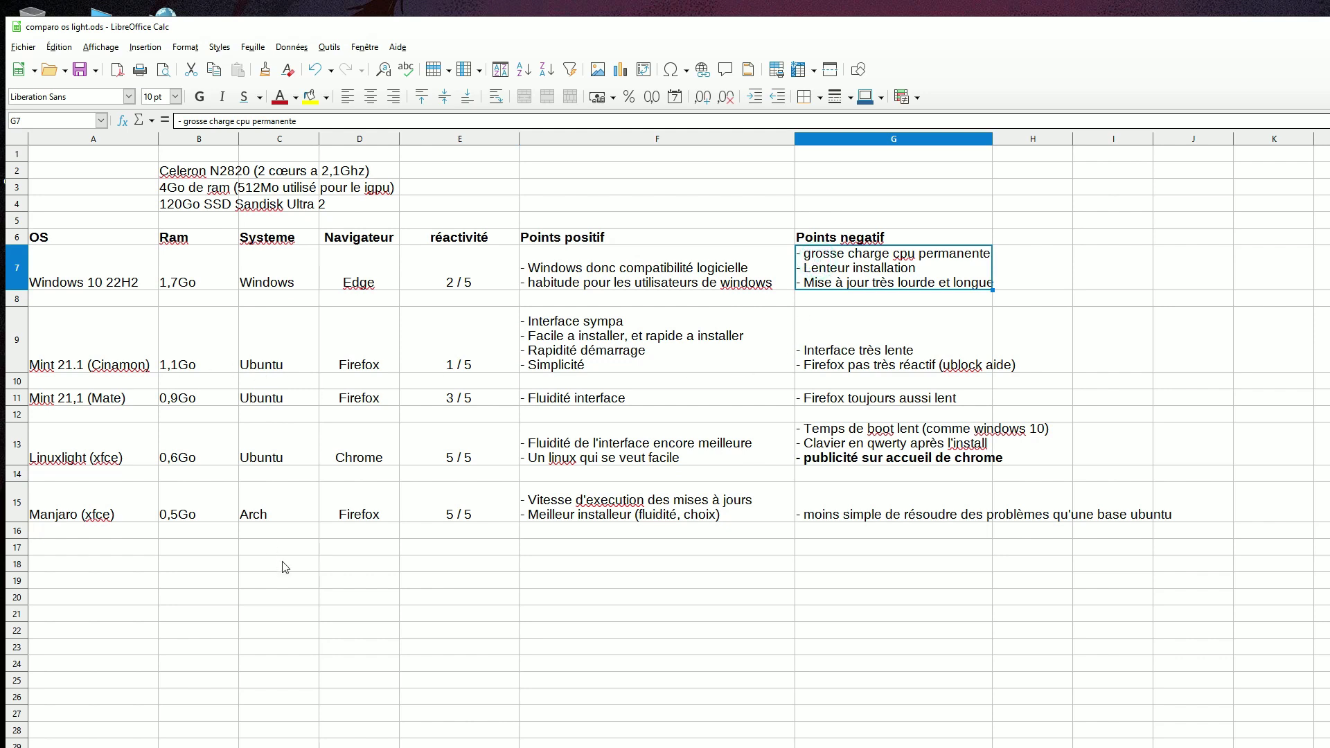
left_click(648, 239)
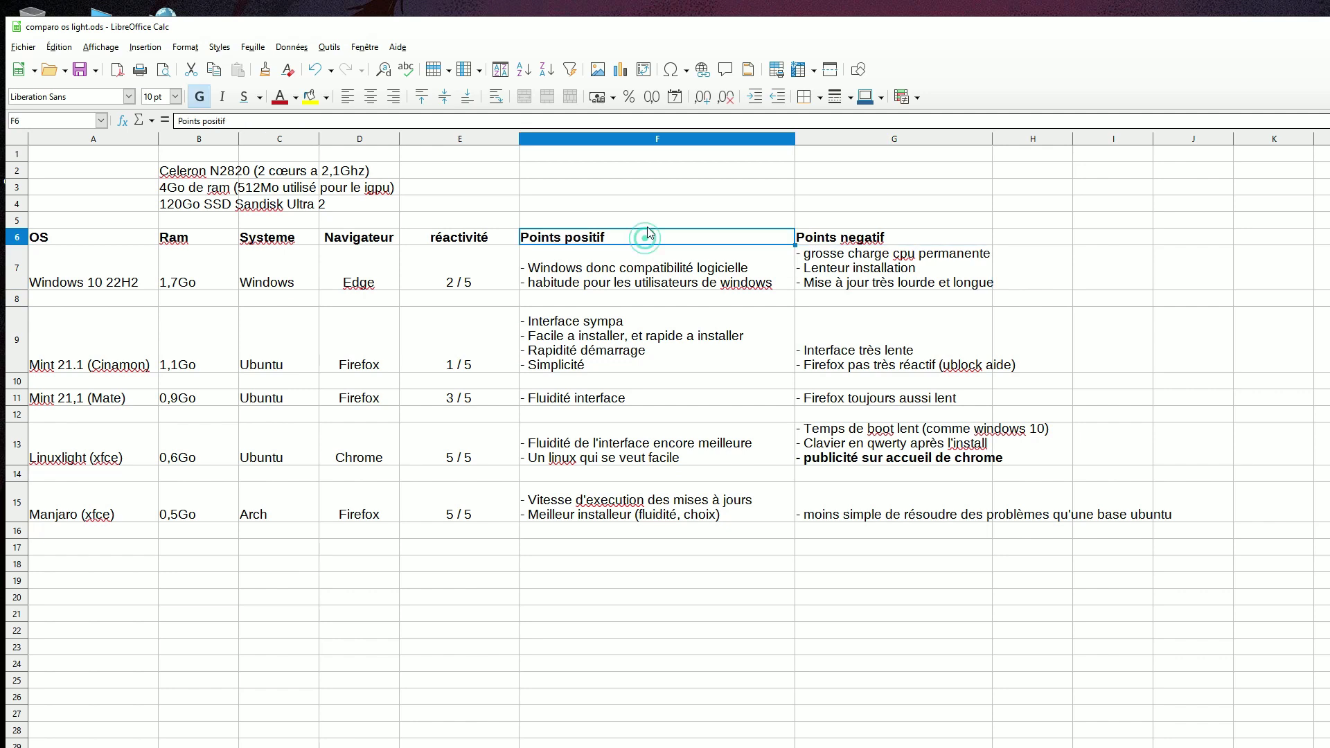
left_click(652, 219)
left_click(831, 205)
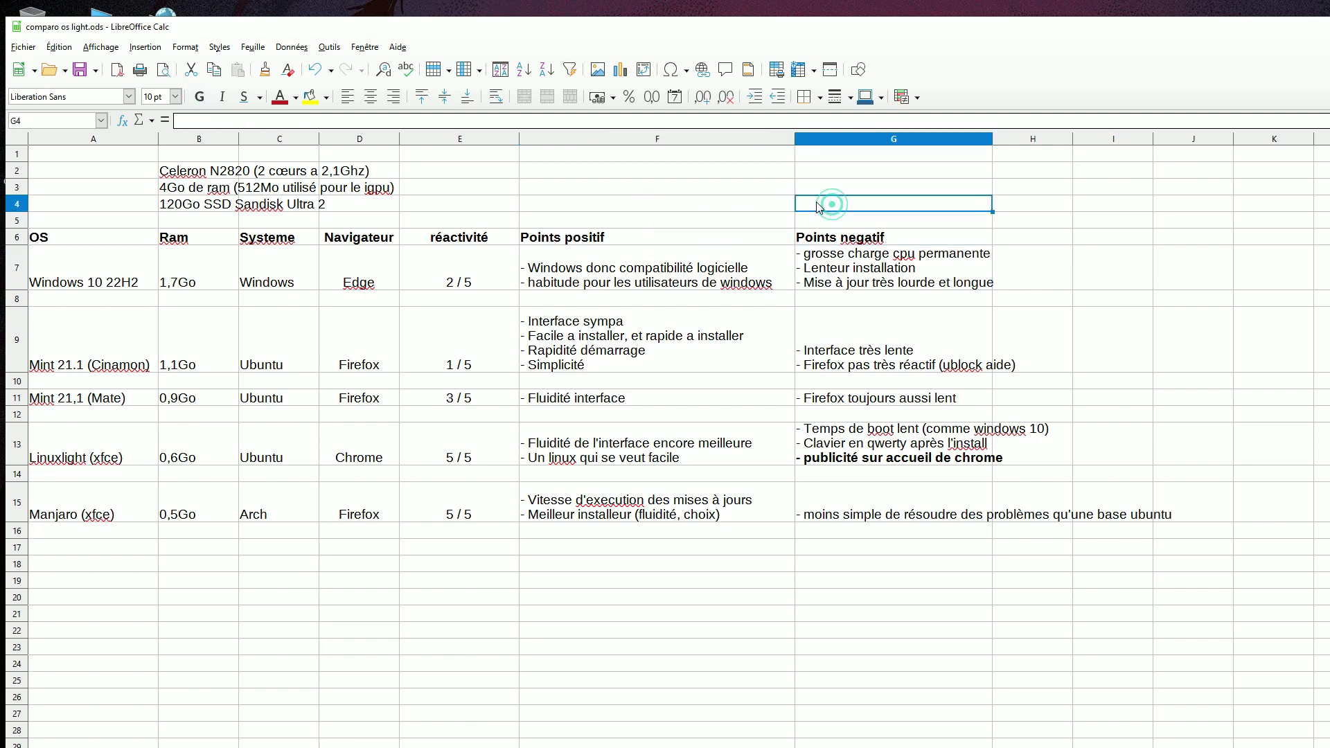
left_click(775, 205)
left_click(775, 204)
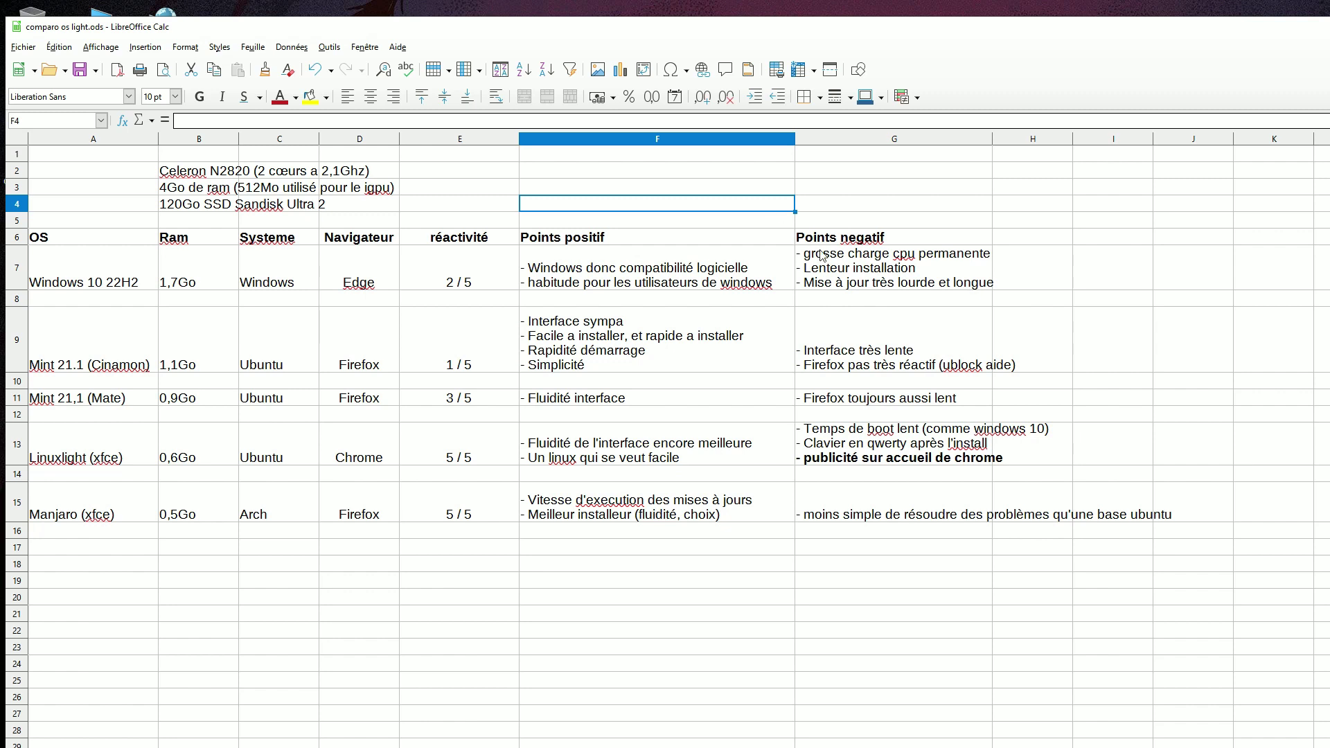
left_click(835, 275)
left_click(873, 220)
left_click(859, 267)
left_click(856, 222)
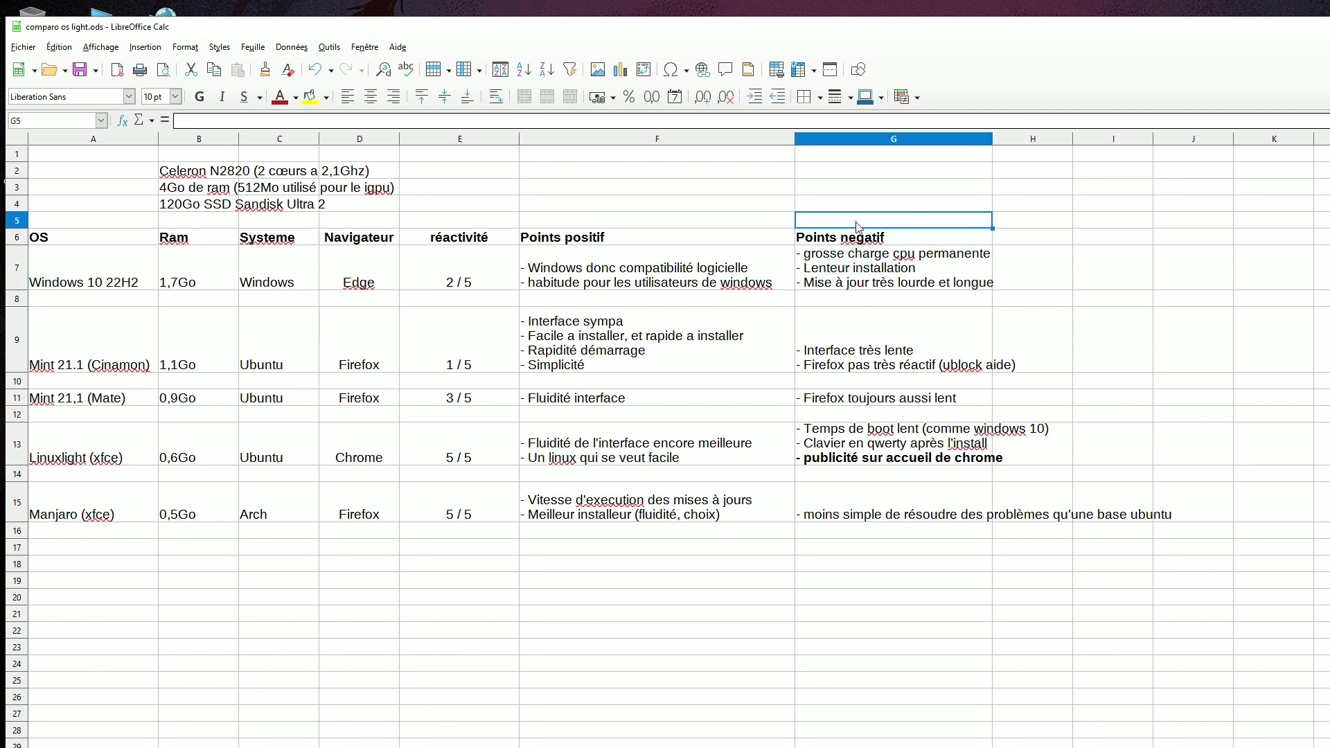
left_click(847, 270)
left_click(852, 218)
left_click(849, 275)
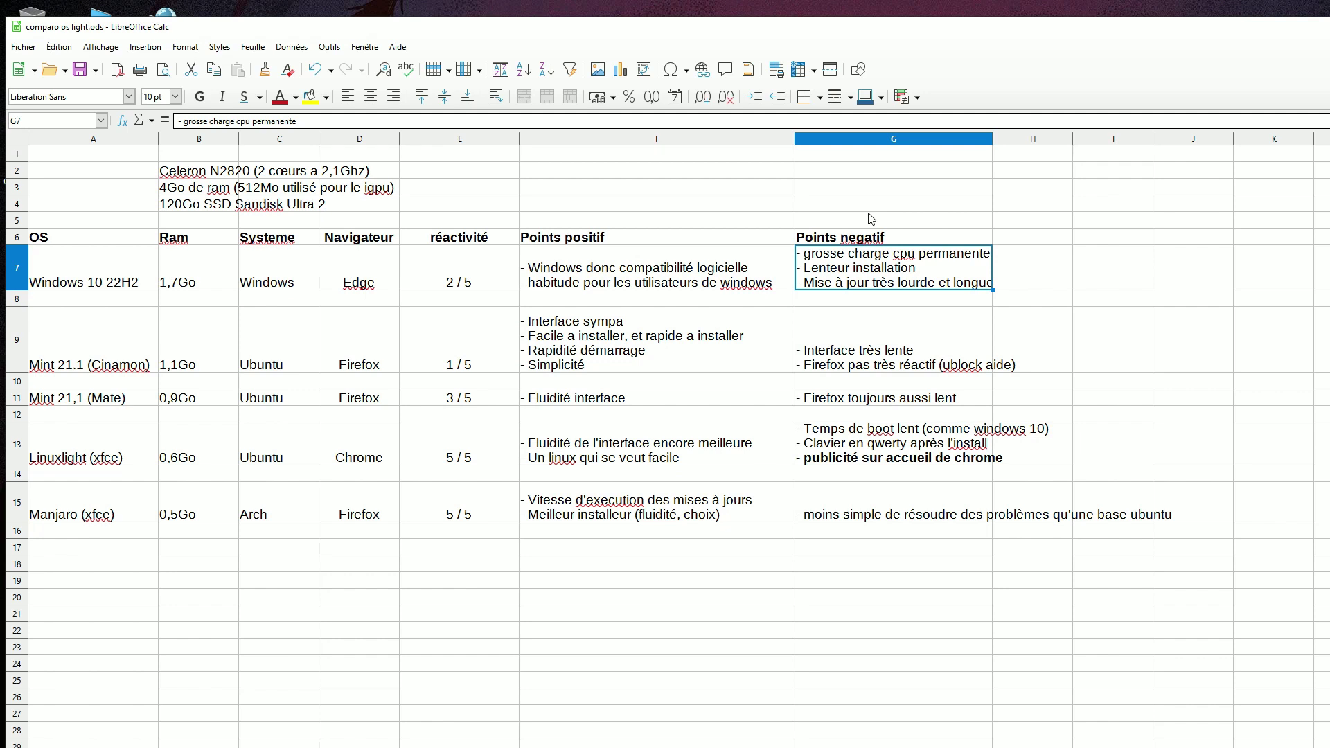
left_click(825, 311)
left_click(784, 242)
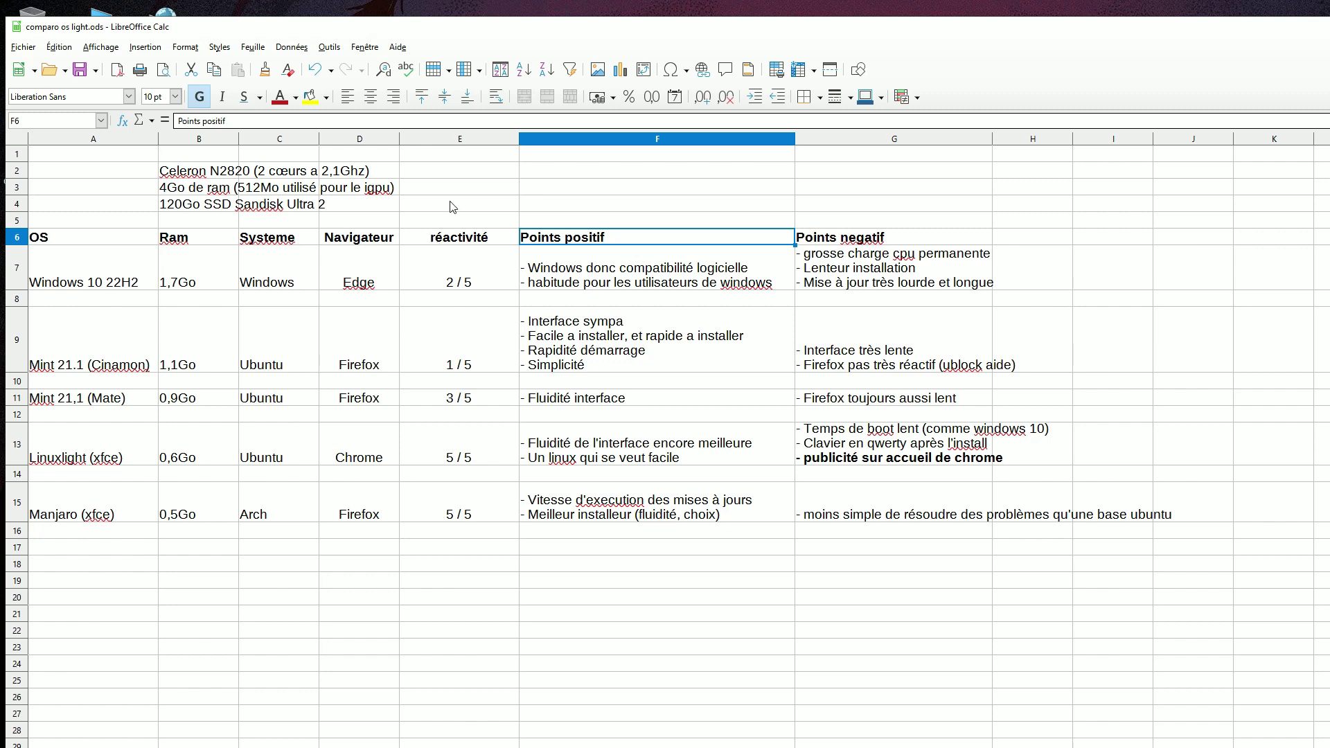
Examine the Mint 21.1 (Cinamon) row, comparing its RAM use, responsiveness rating, positive points and negative points
left_click(154, 325)
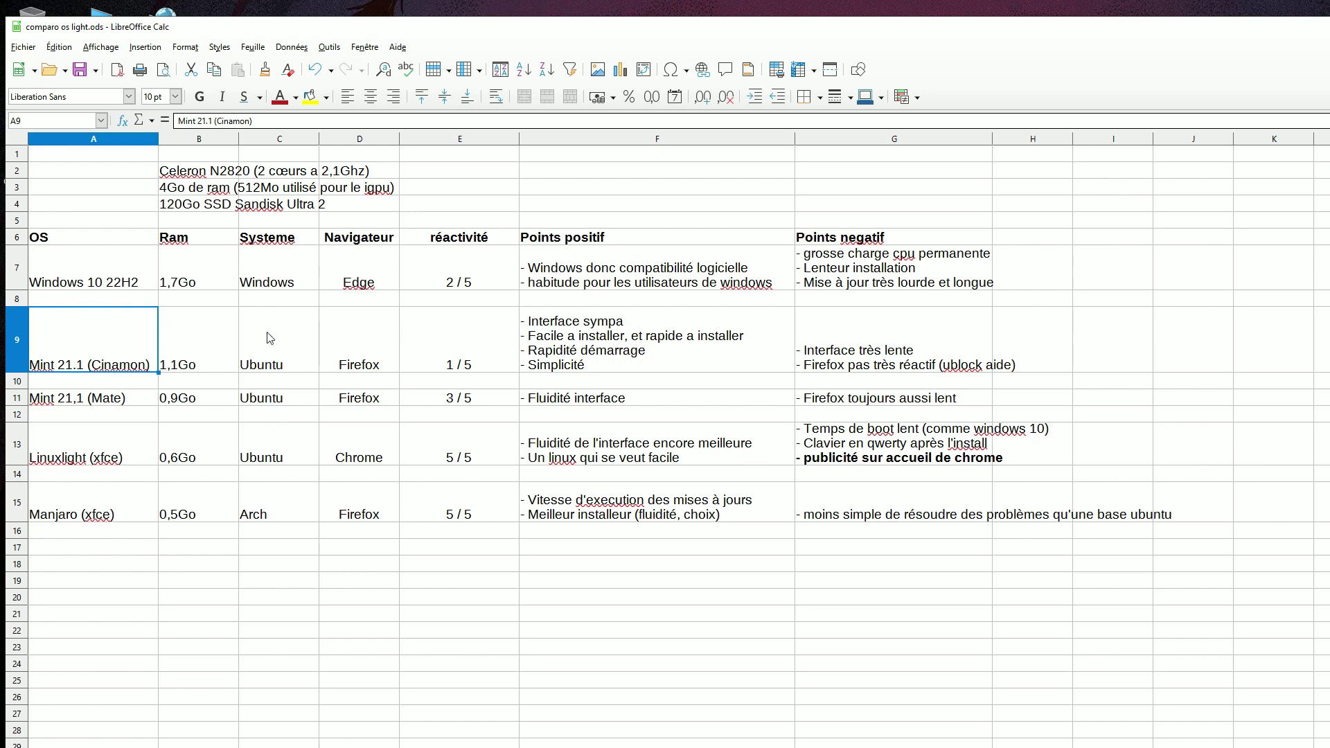
left_click(428, 329)
left_click(545, 338)
left_click(446, 335)
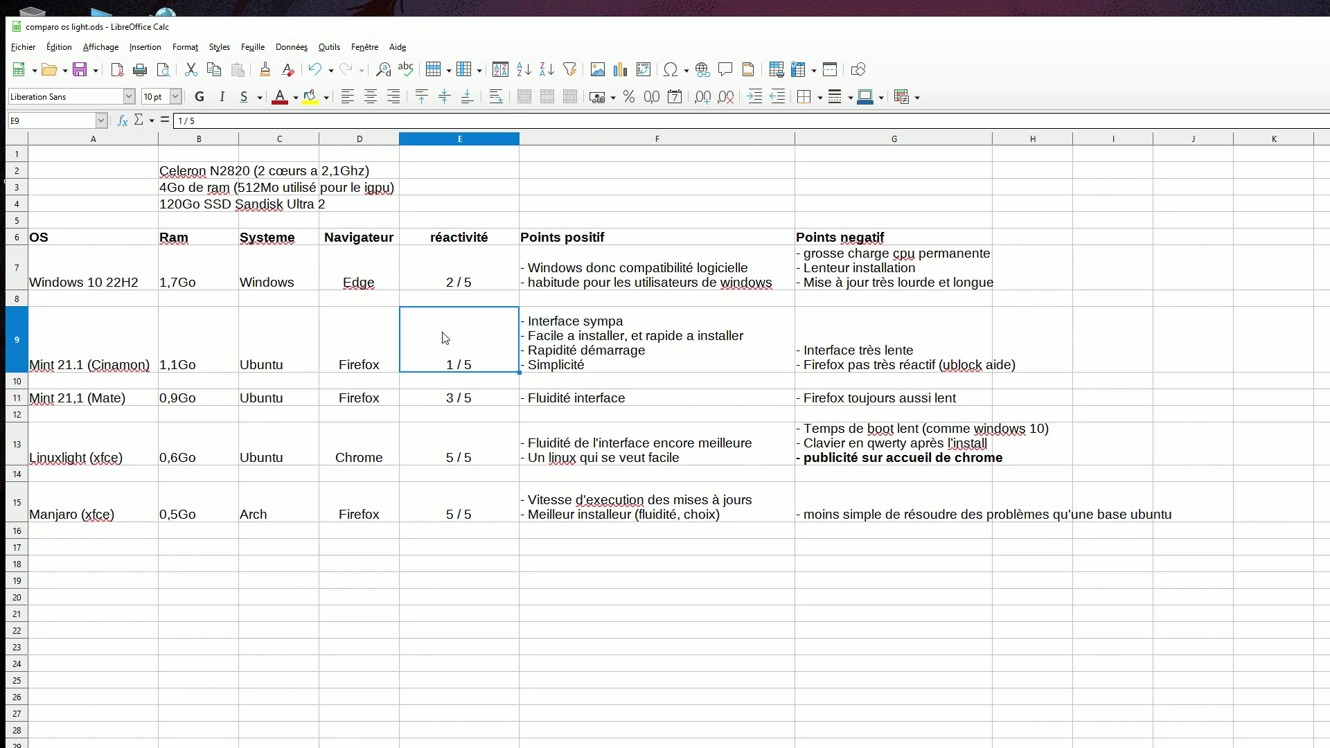
left_click(870, 326)
left_click(502, 338)
left_click(198, 351)
left_click(539, 348)
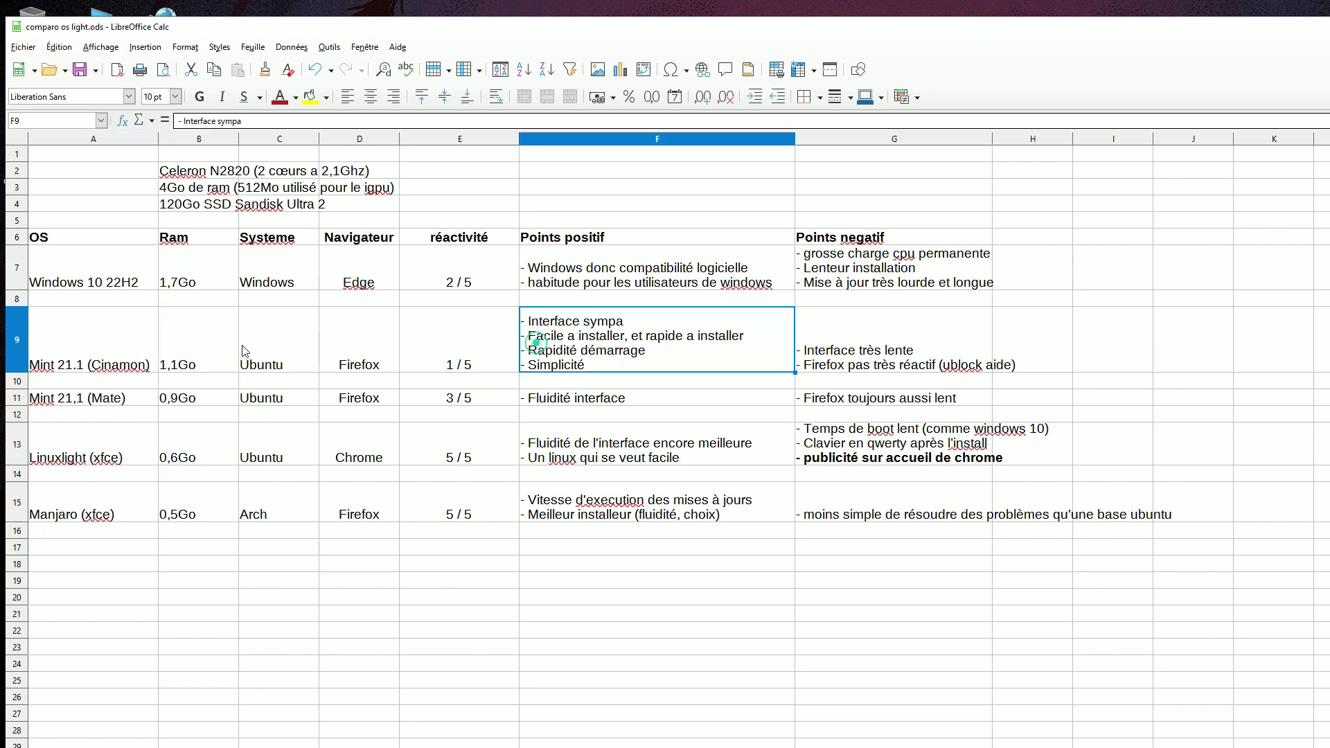
Review the Mint 21,1 (Mate) row, covering its RAM use, base system, positive points and negative points
left_click(100, 400)
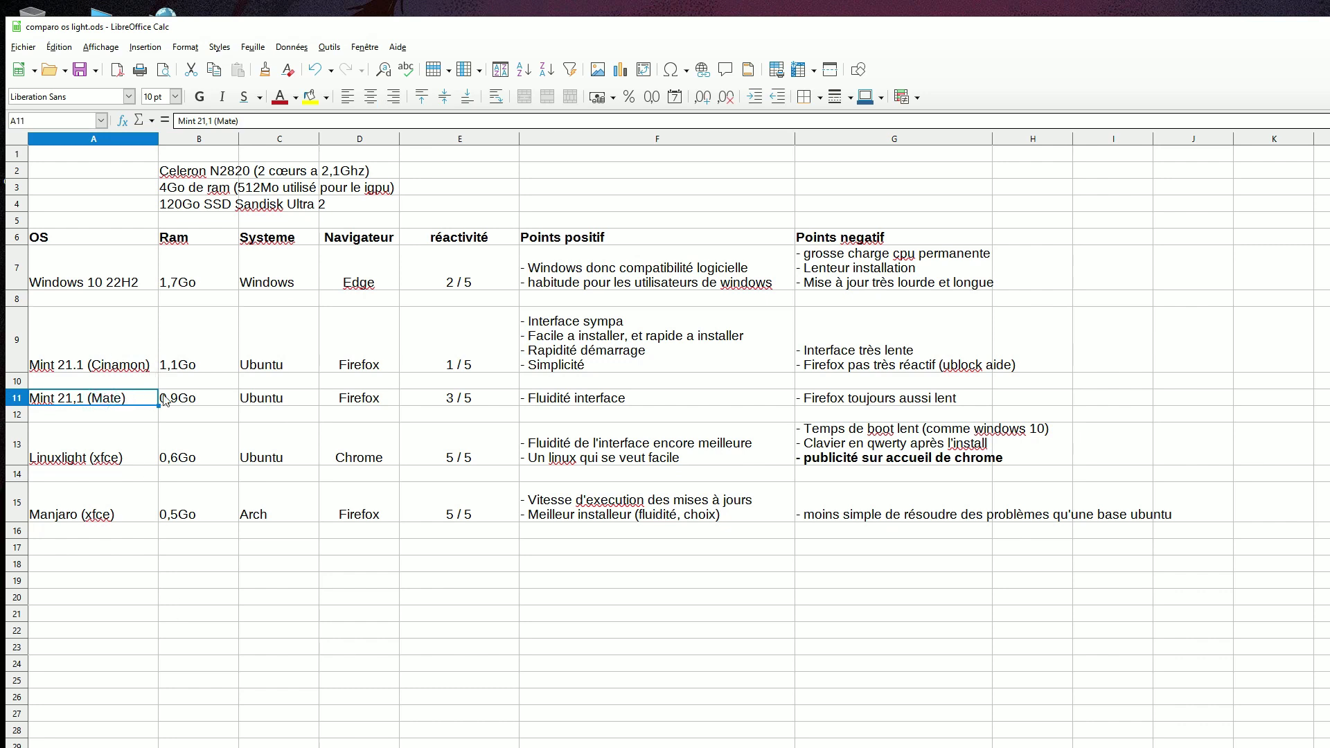
left_click(199, 402)
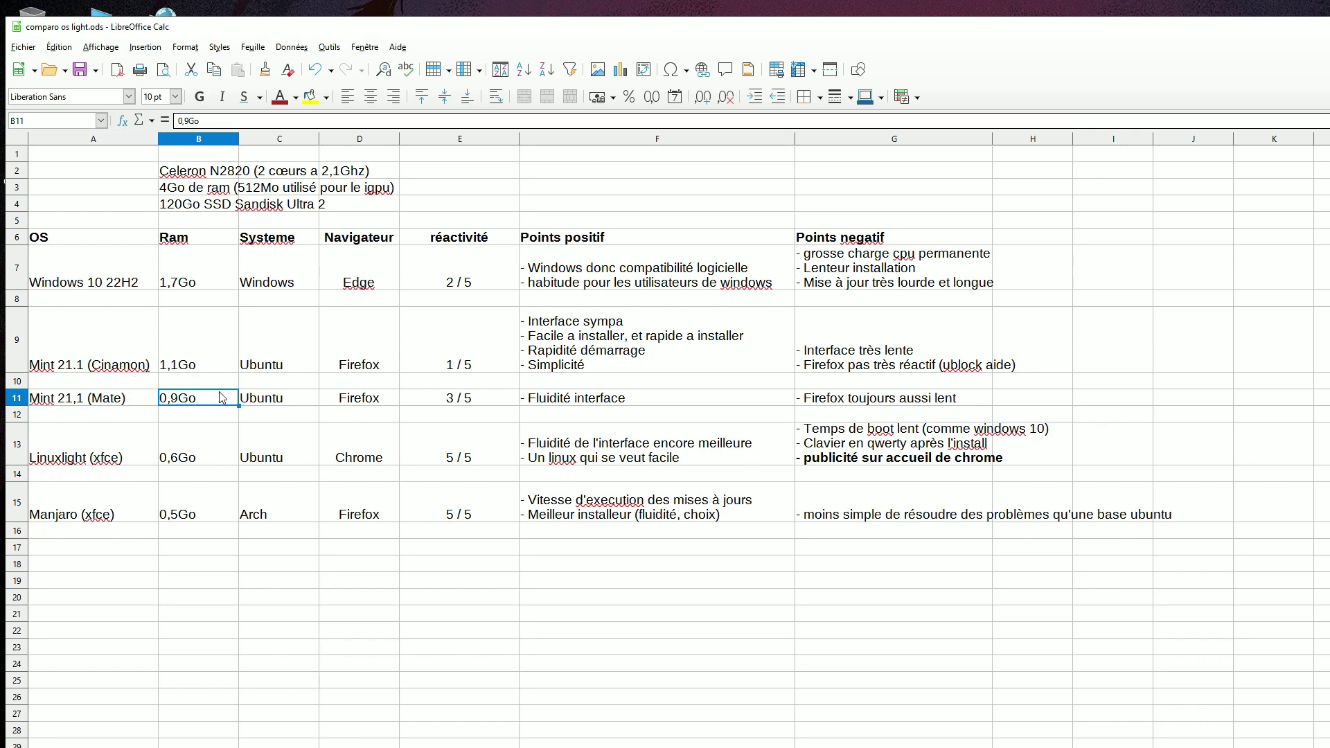
left_click(295, 404)
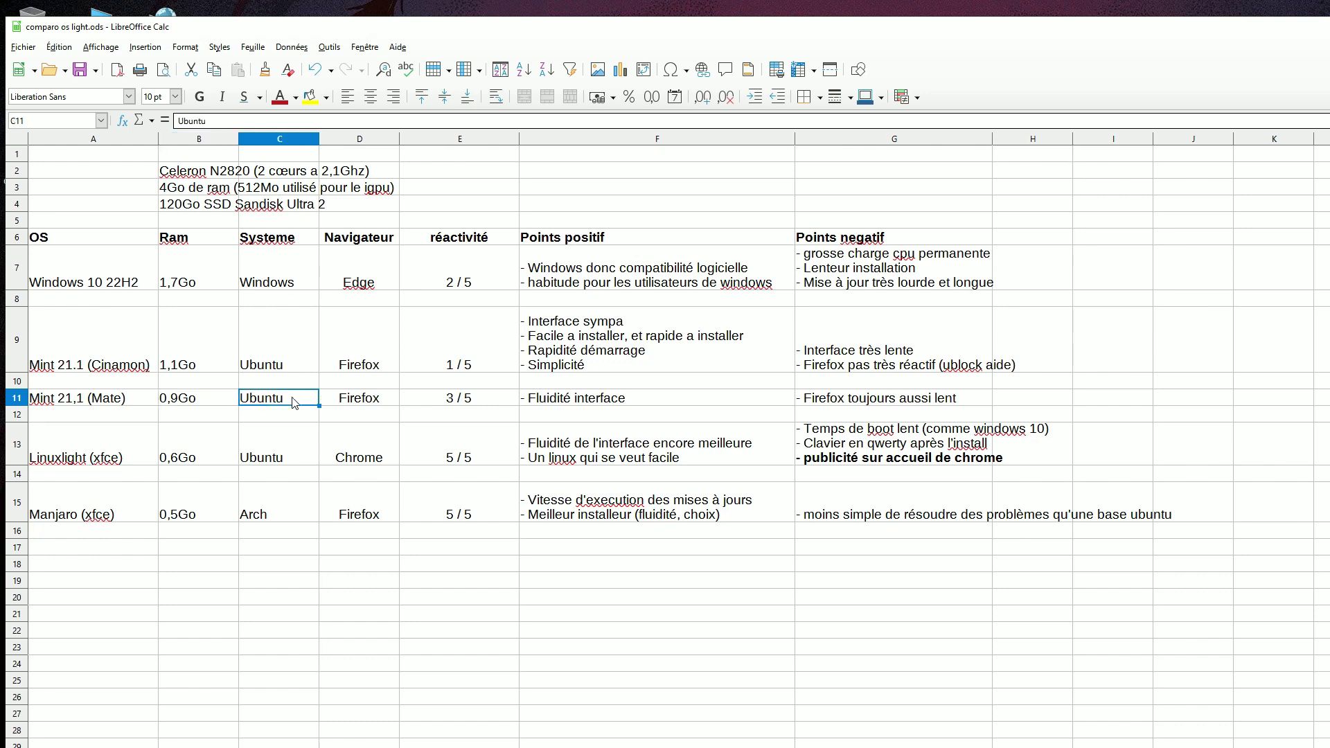
left_click(294, 403)
left_click(539, 414)
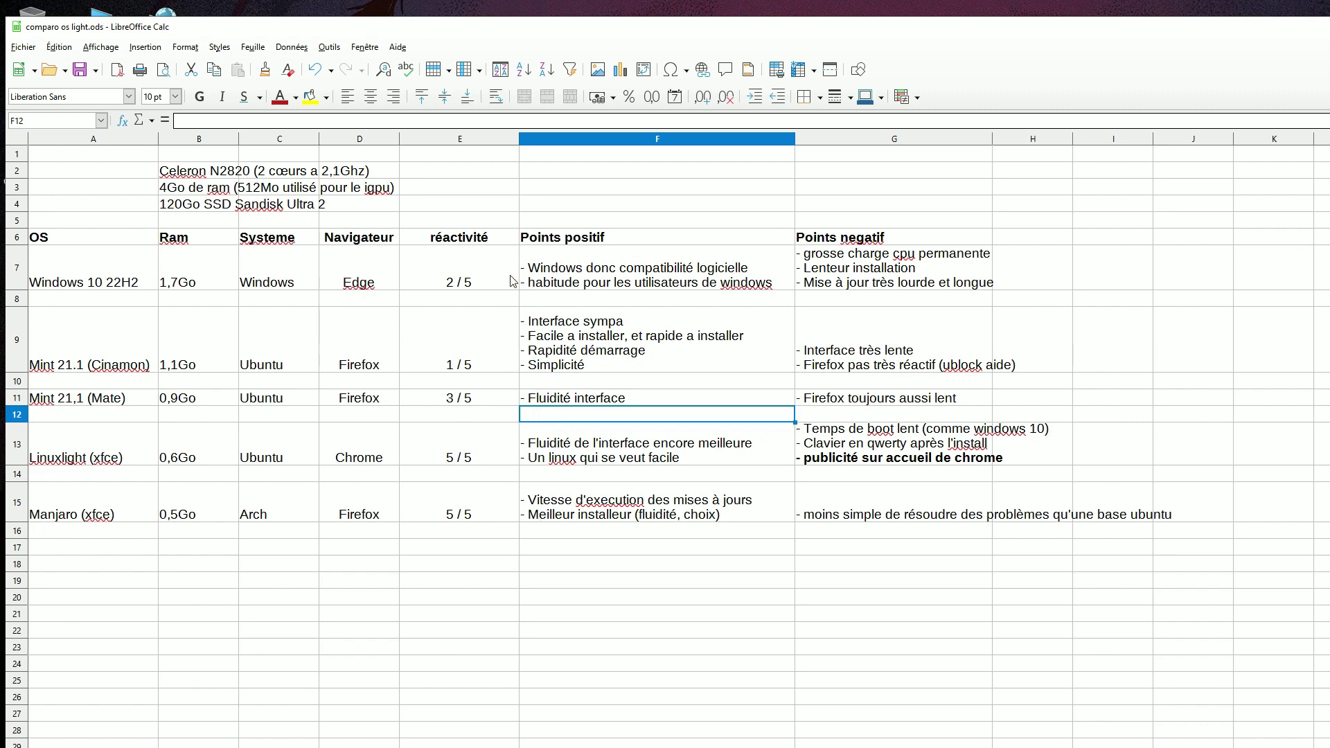
left_click(536, 395)
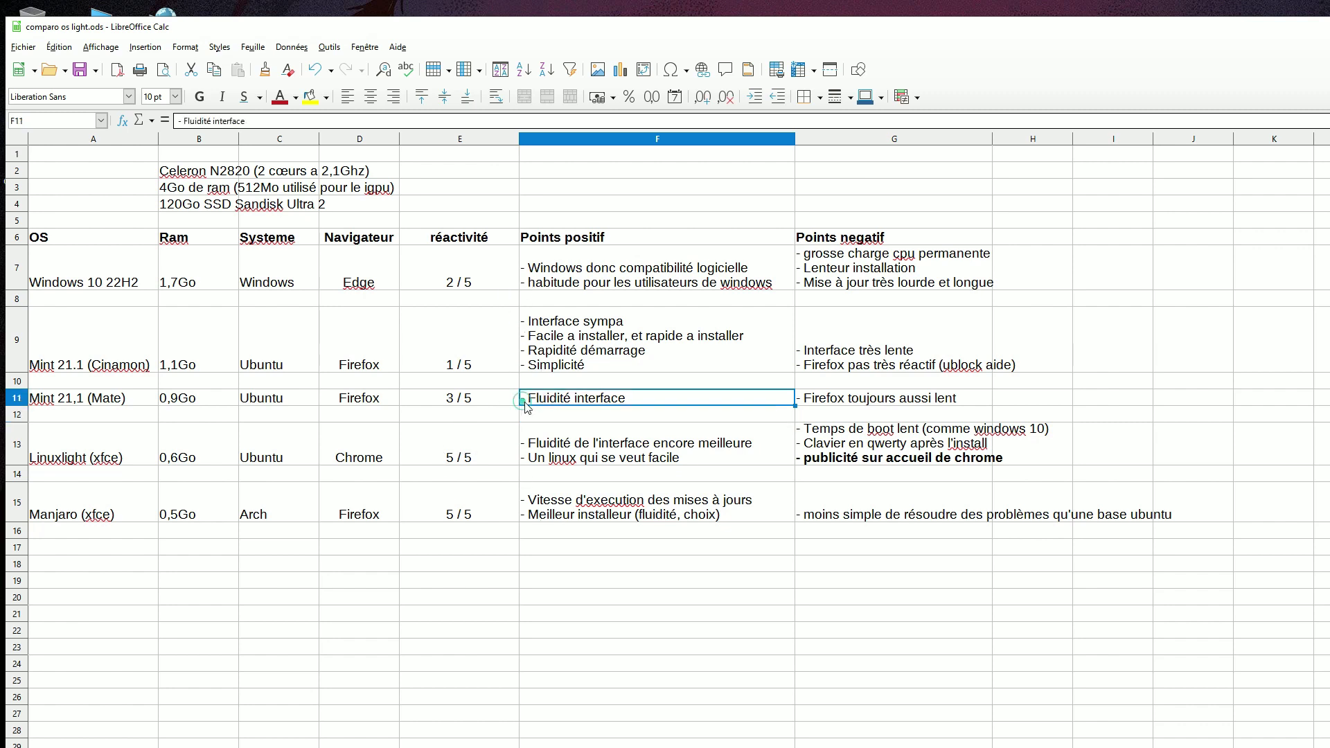
left_click(811, 398)
left_click(818, 496)
left_click(818, 404)
left_click(761, 400)
left_click(821, 405)
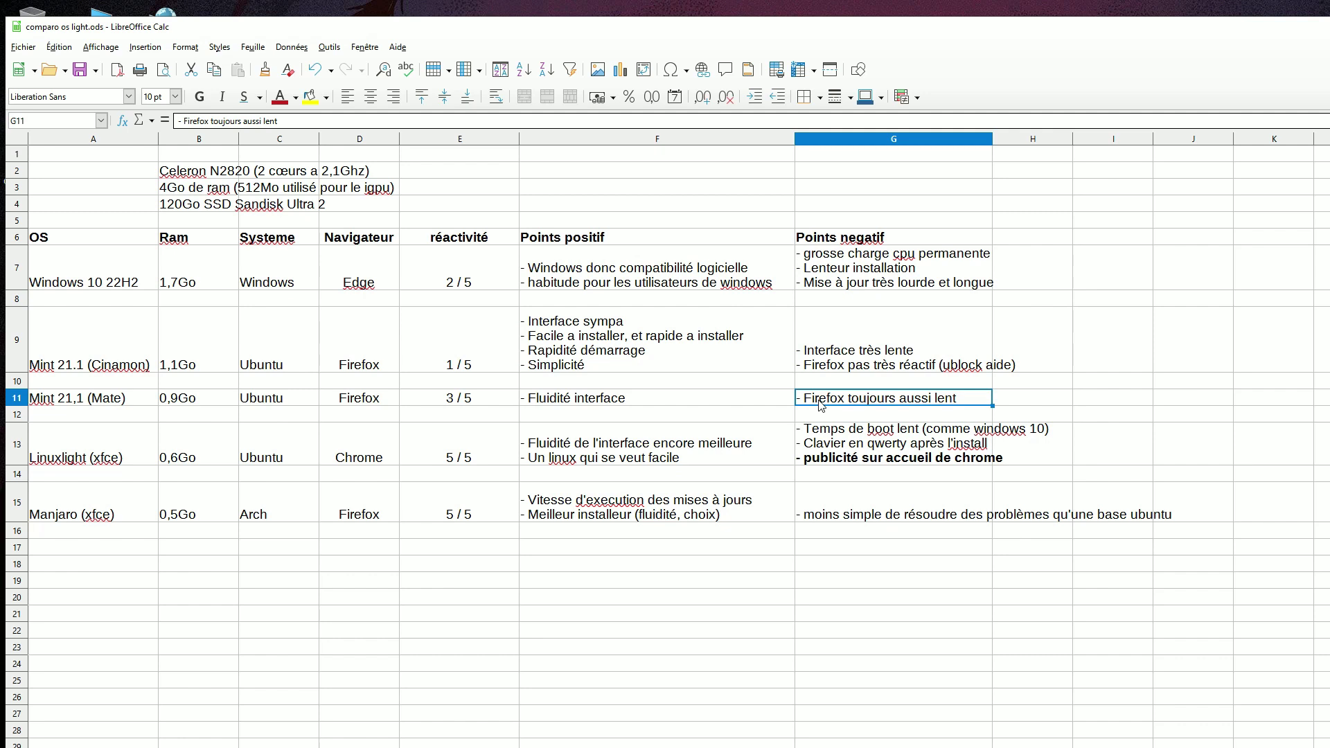
left_click(190, 402)
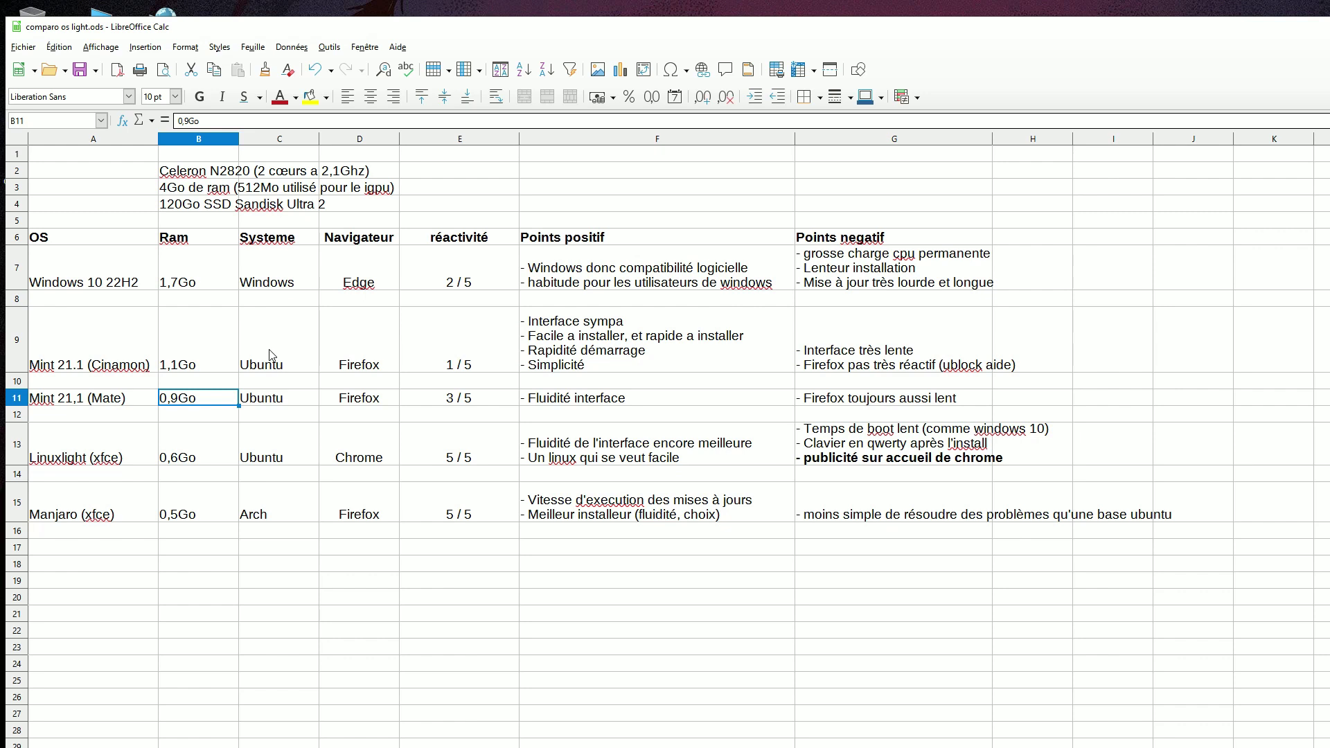
left_click(188, 398)
left_click(302, 565)
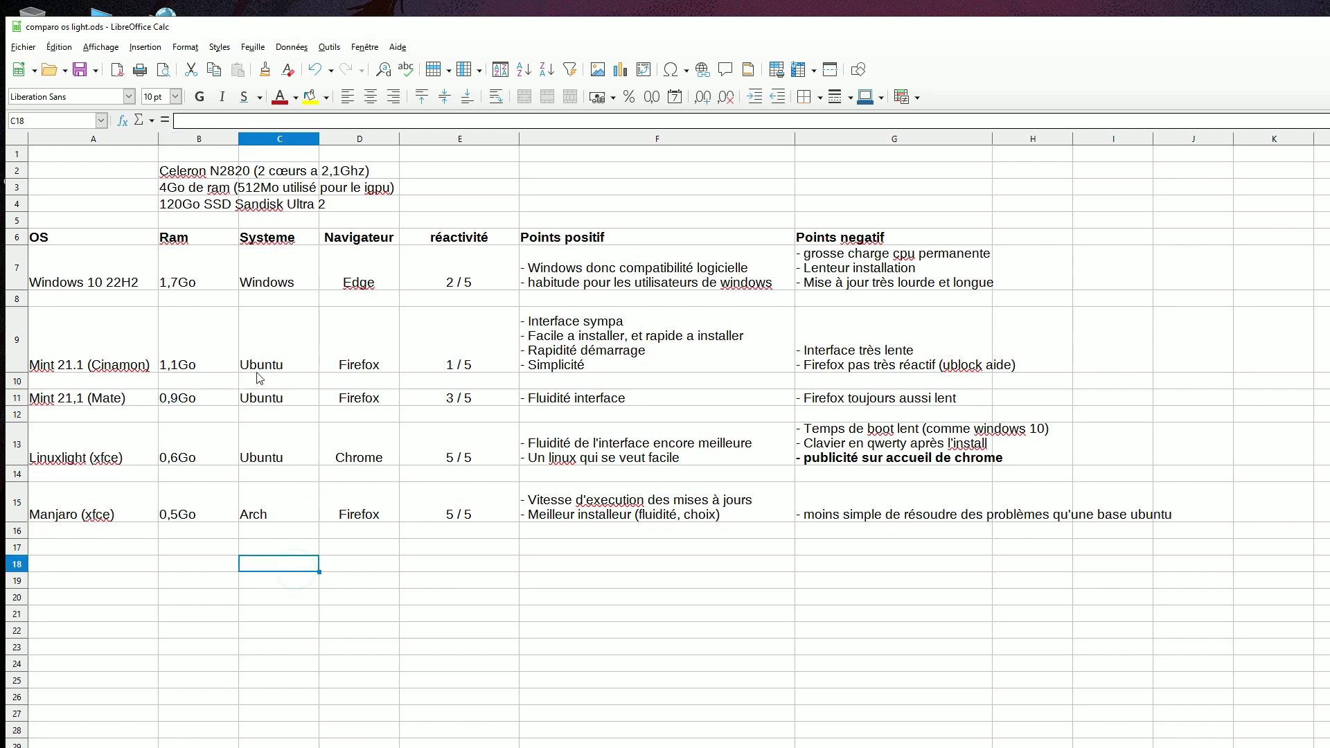
Examine the Linuxlight (xfce) row, covering its RAM use, base system, browser and responsiveness rating
left_click(148, 435)
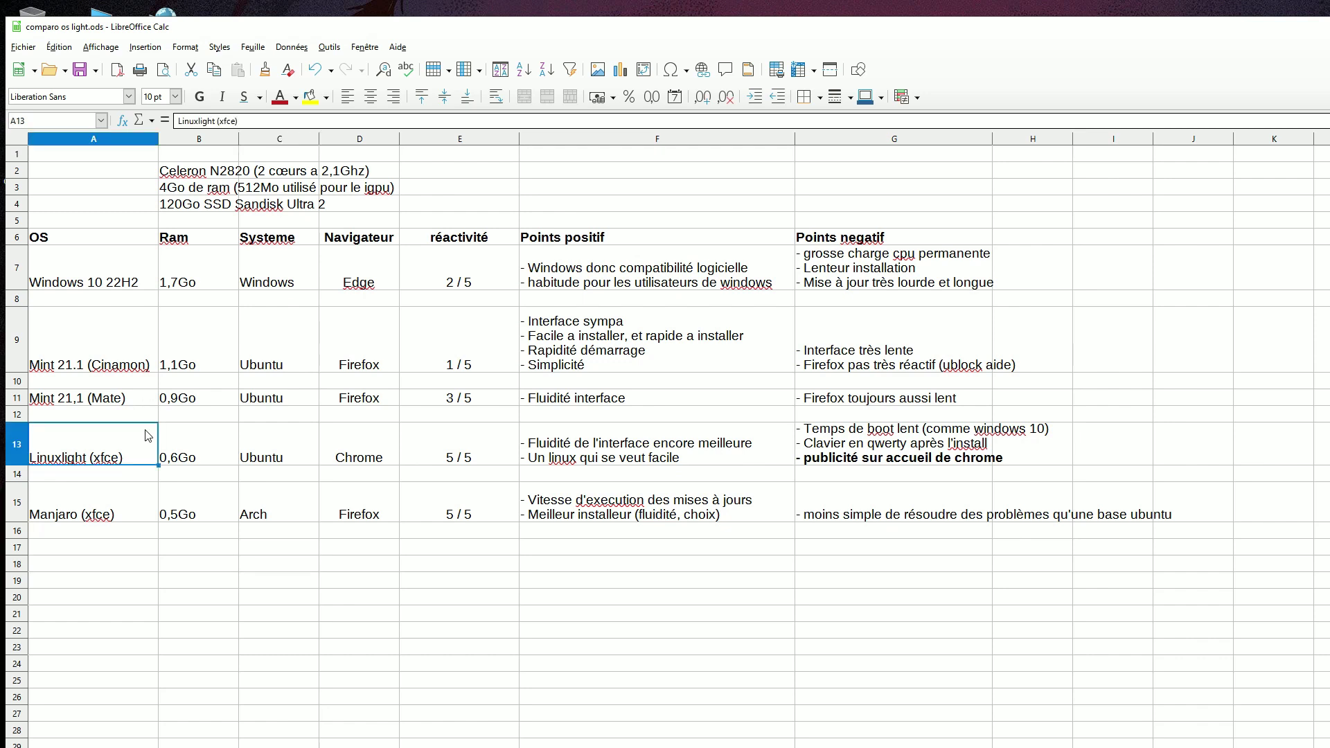
left_click(184, 564)
left_click(142, 451)
left_click(203, 597)
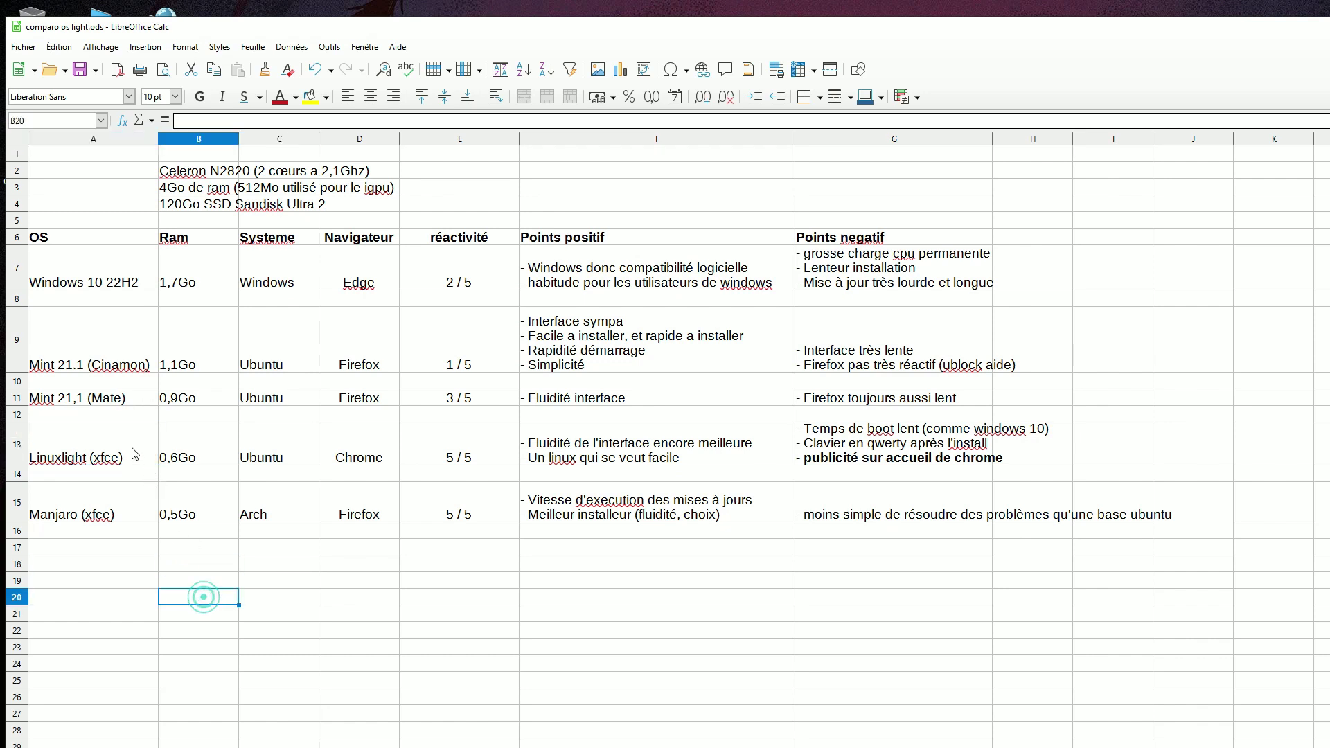
left_click(135, 454)
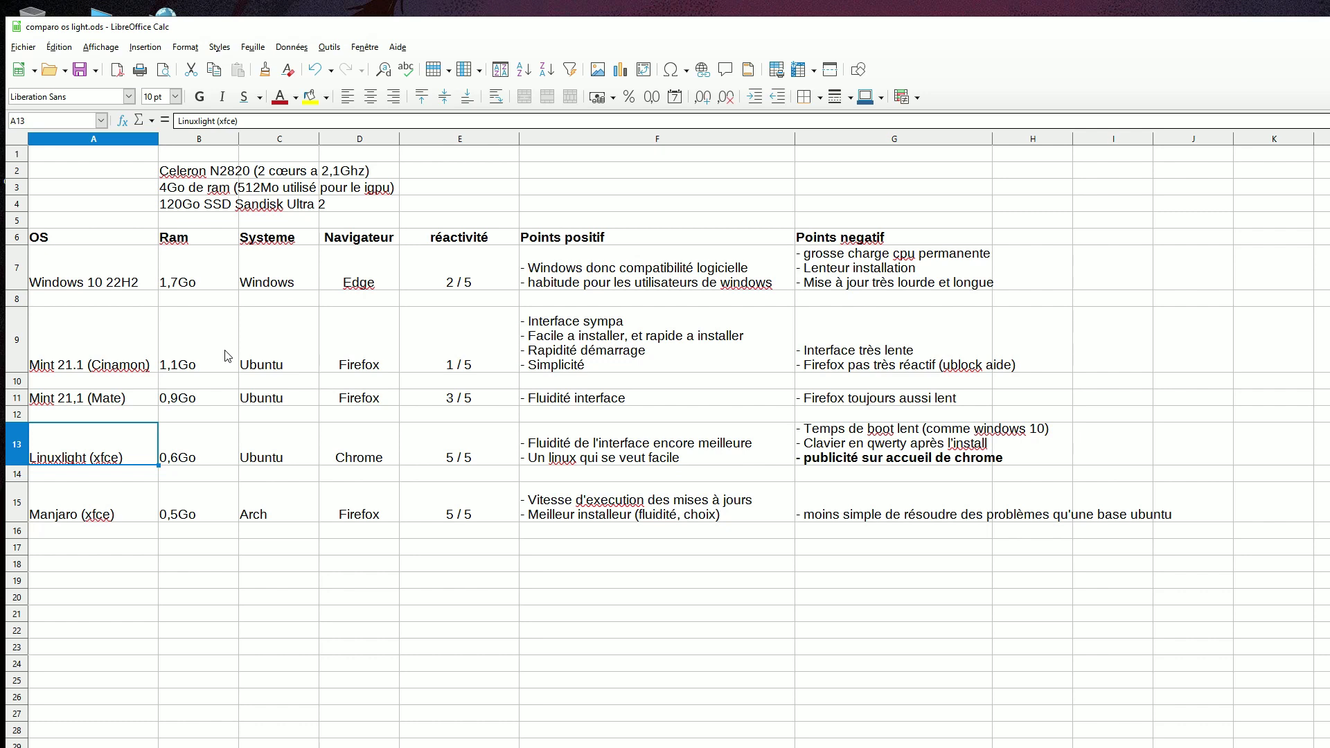
left_click(171, 446)
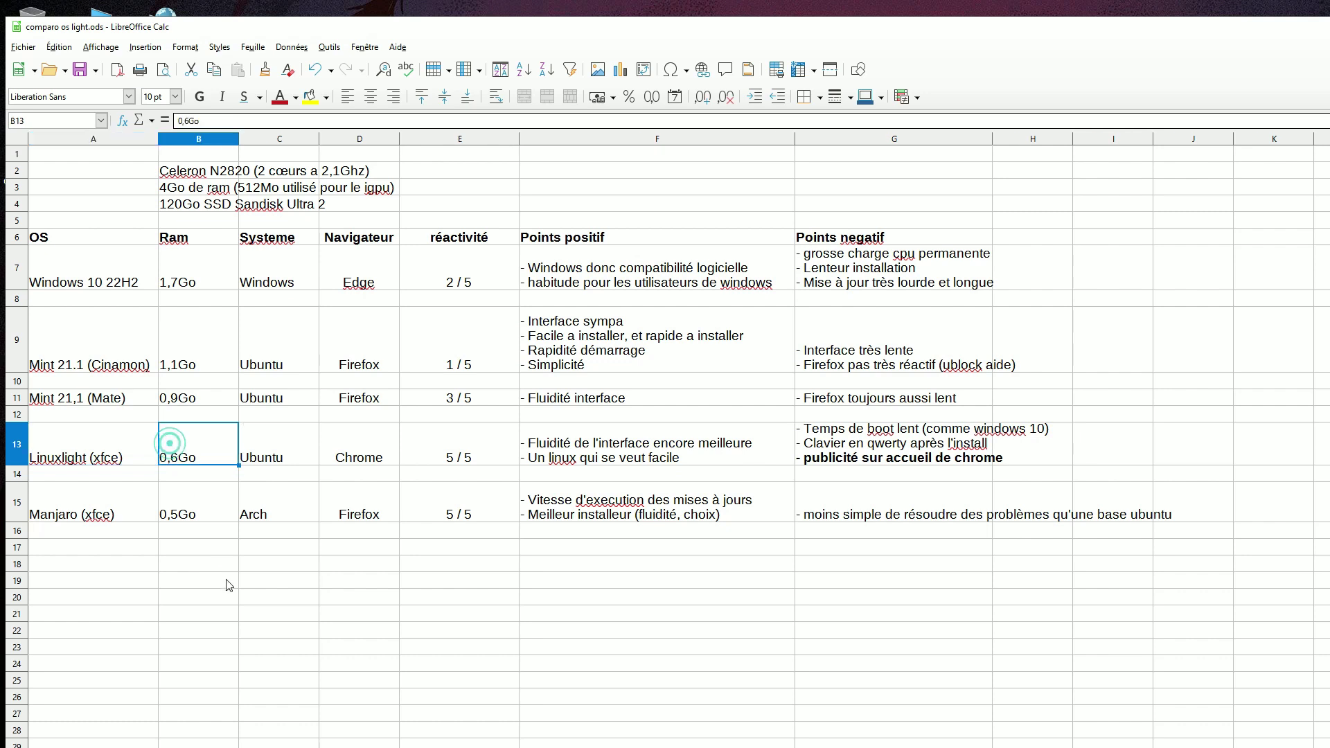
left_click(279, 454)
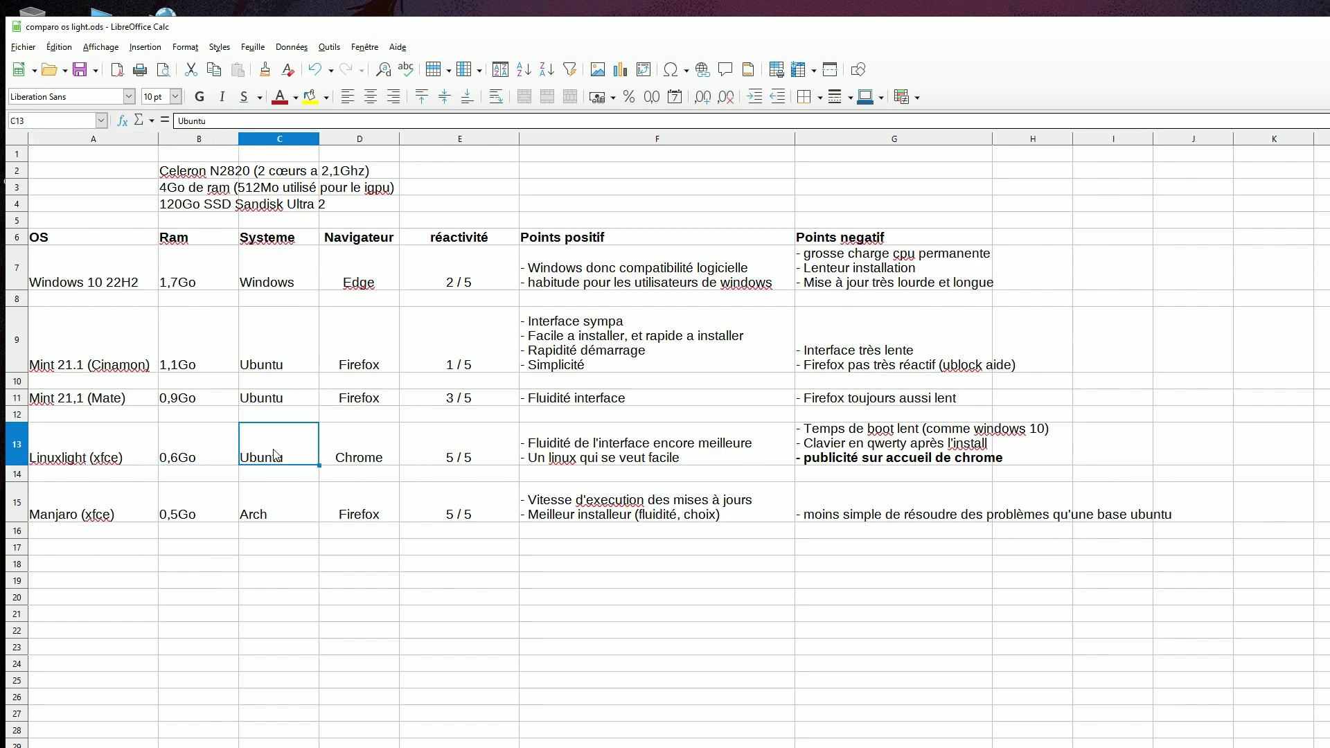
left_click(352, 457)
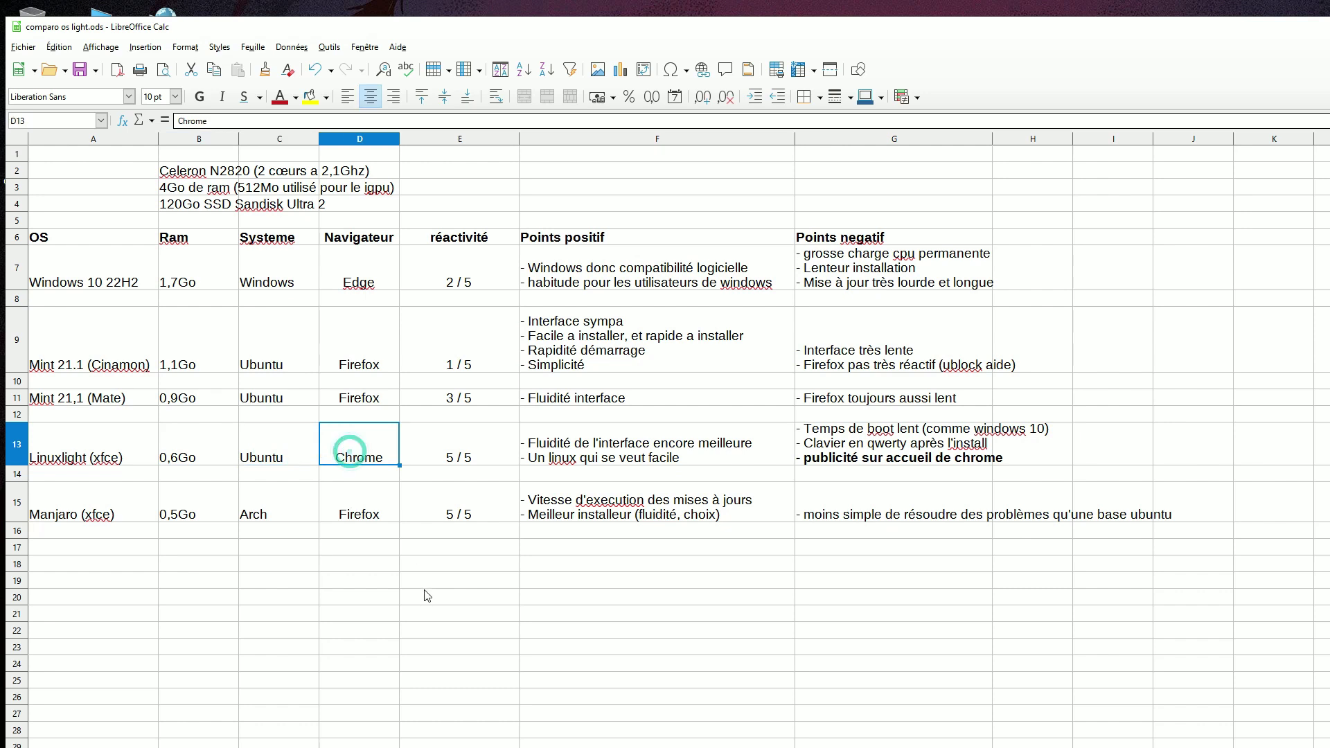
left_click(444, 459)
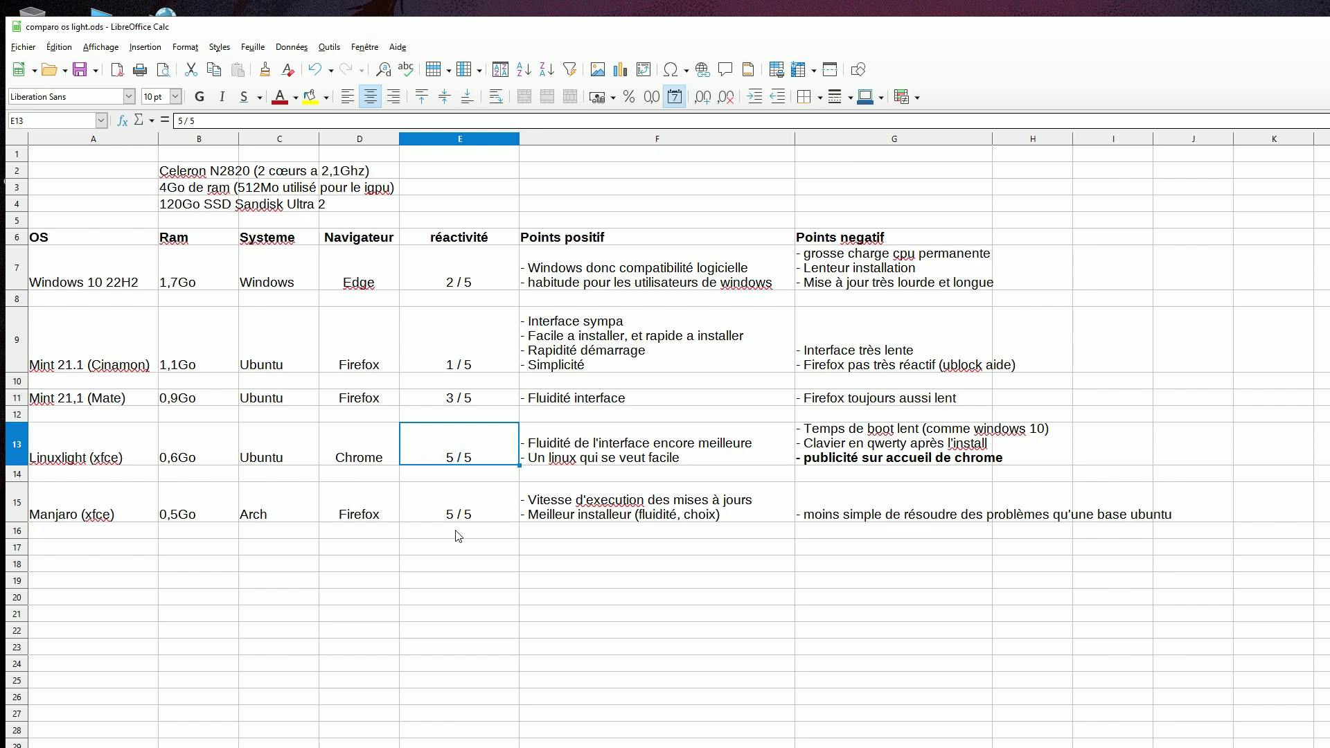
Review the negative points listed for Linuxlight (xfce), comparing them with its positive points and the Mint 21,1 (Mate) row
left_click(856, 439)
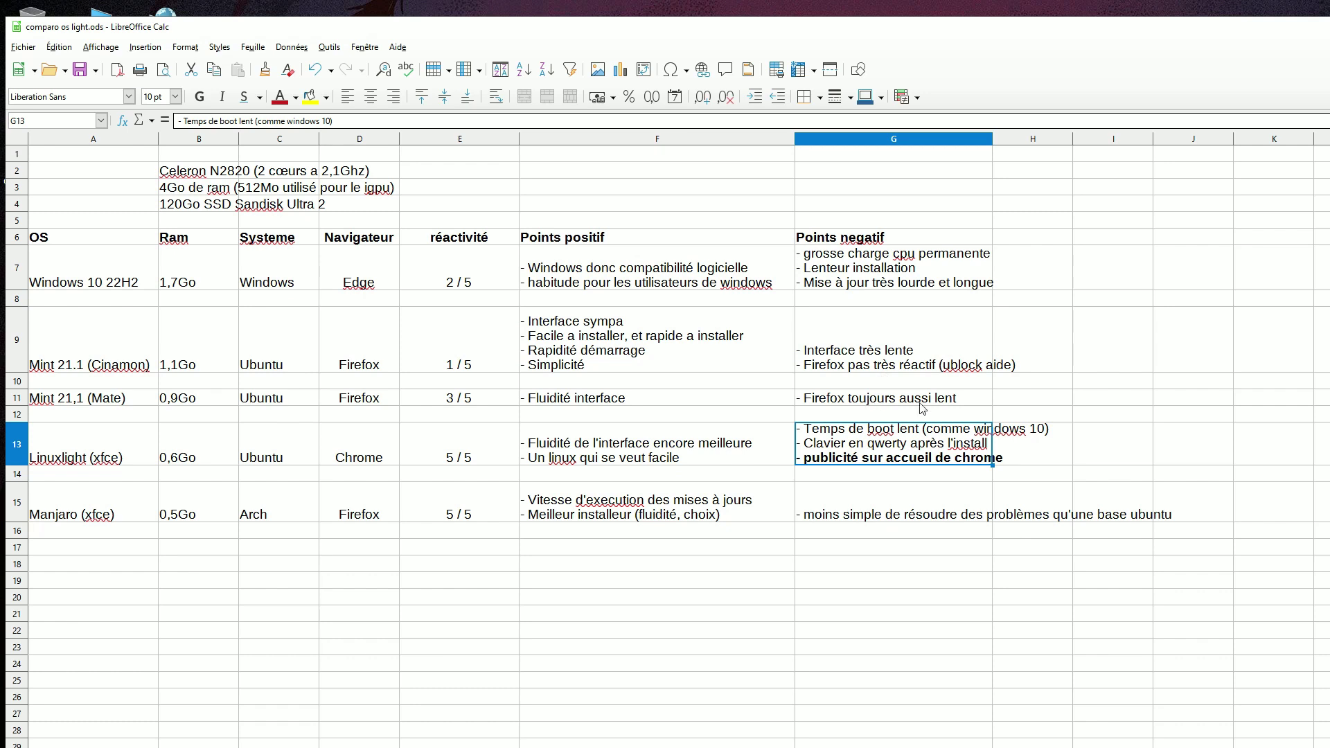
left_click(939, 404)
left_click(926, 441)
left_click(749, 456)
left_click(817, 451)
left_click(736, 463)
left_click(821, 452)
left_click(838, 554)
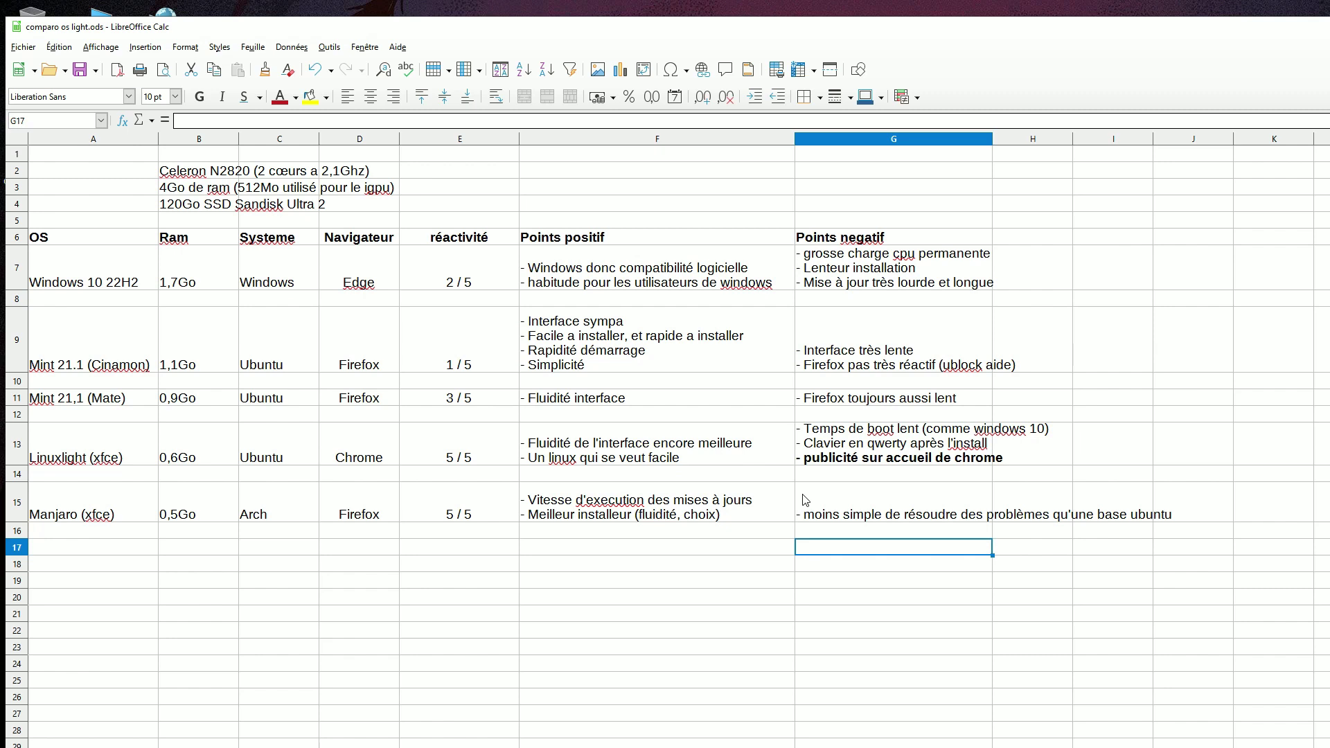
left_click(834, 458)
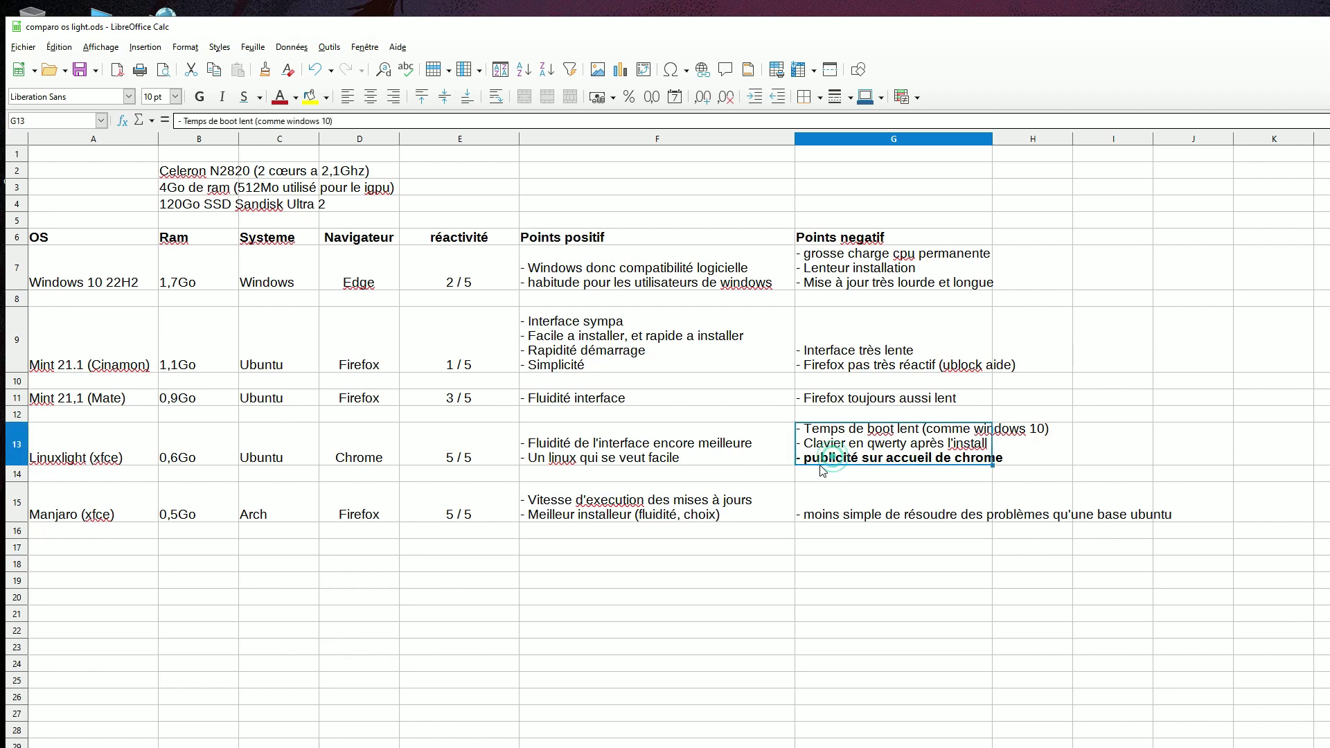
left_click(814, 480)
left_click(765, 563)
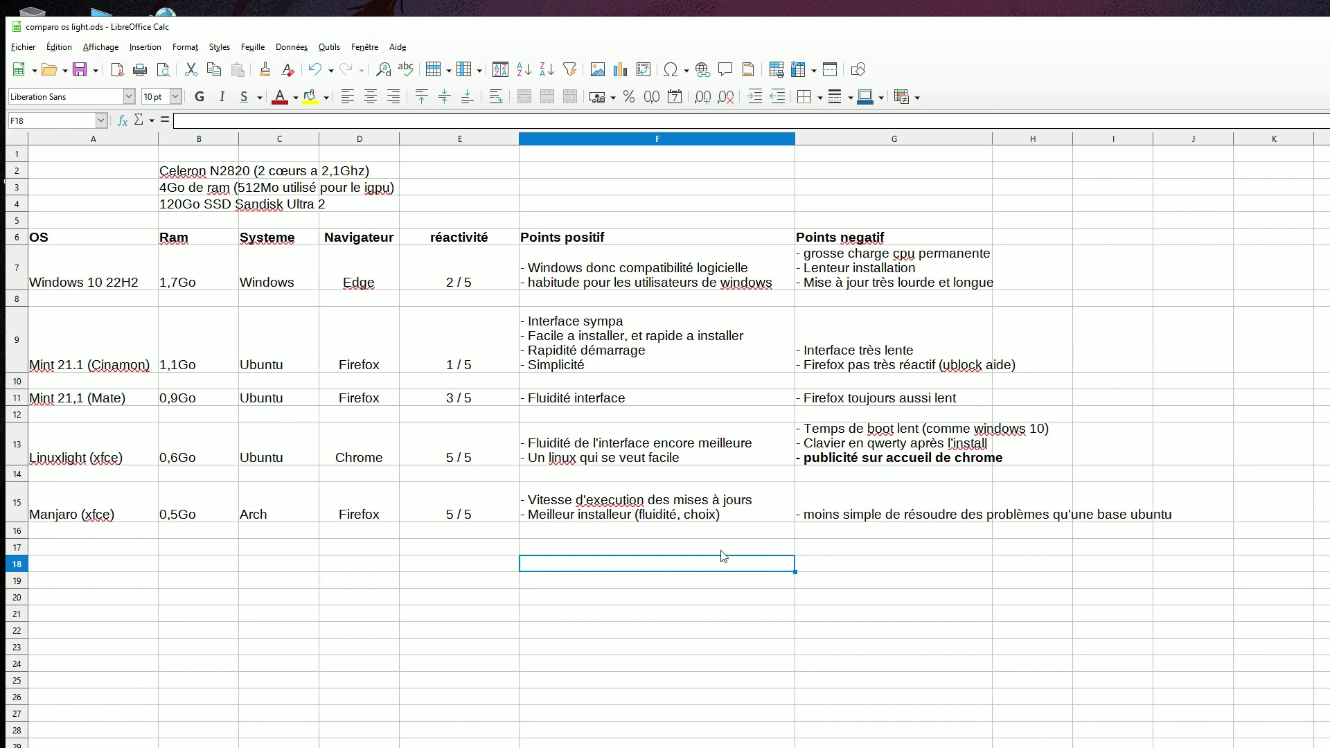
left_click(438, 603)
Examine the Manjaro (xfce) row, covering its RAM use, base system and responsiveness rating
left_click(114, 516)
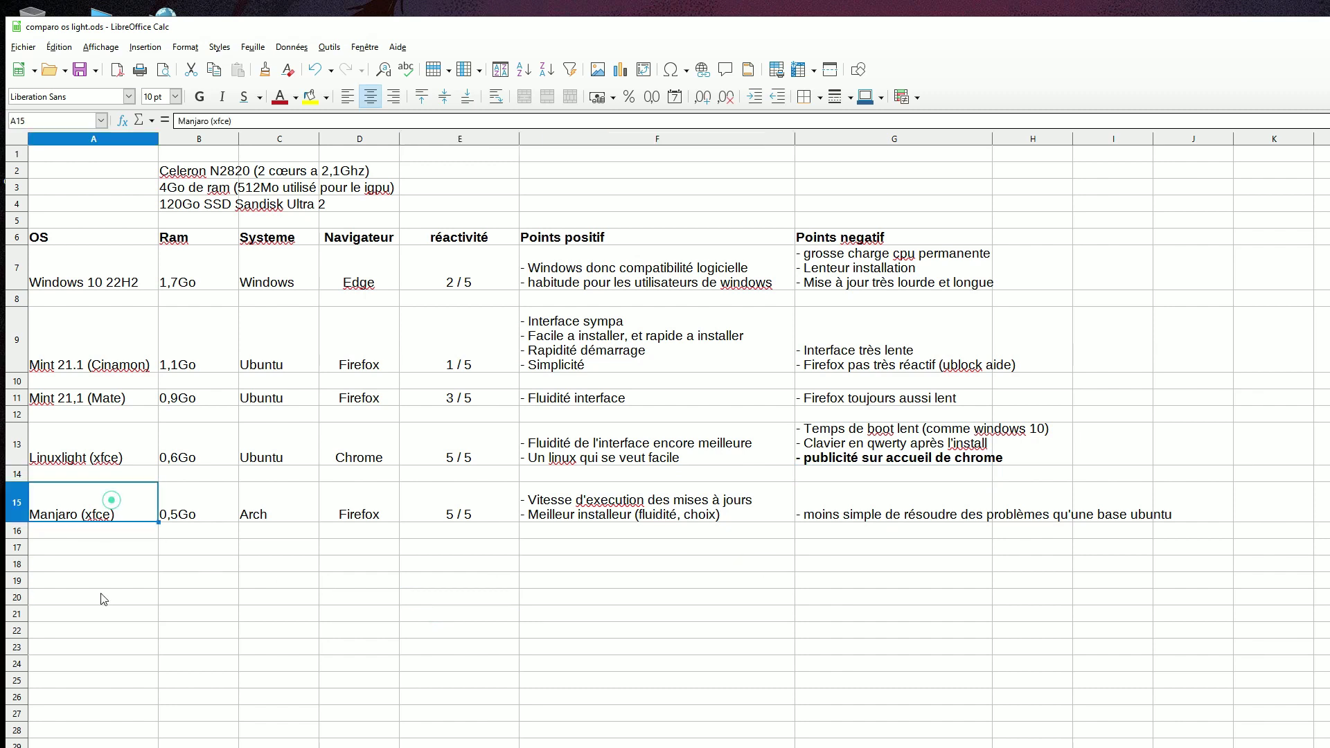
left_click(102, 597)
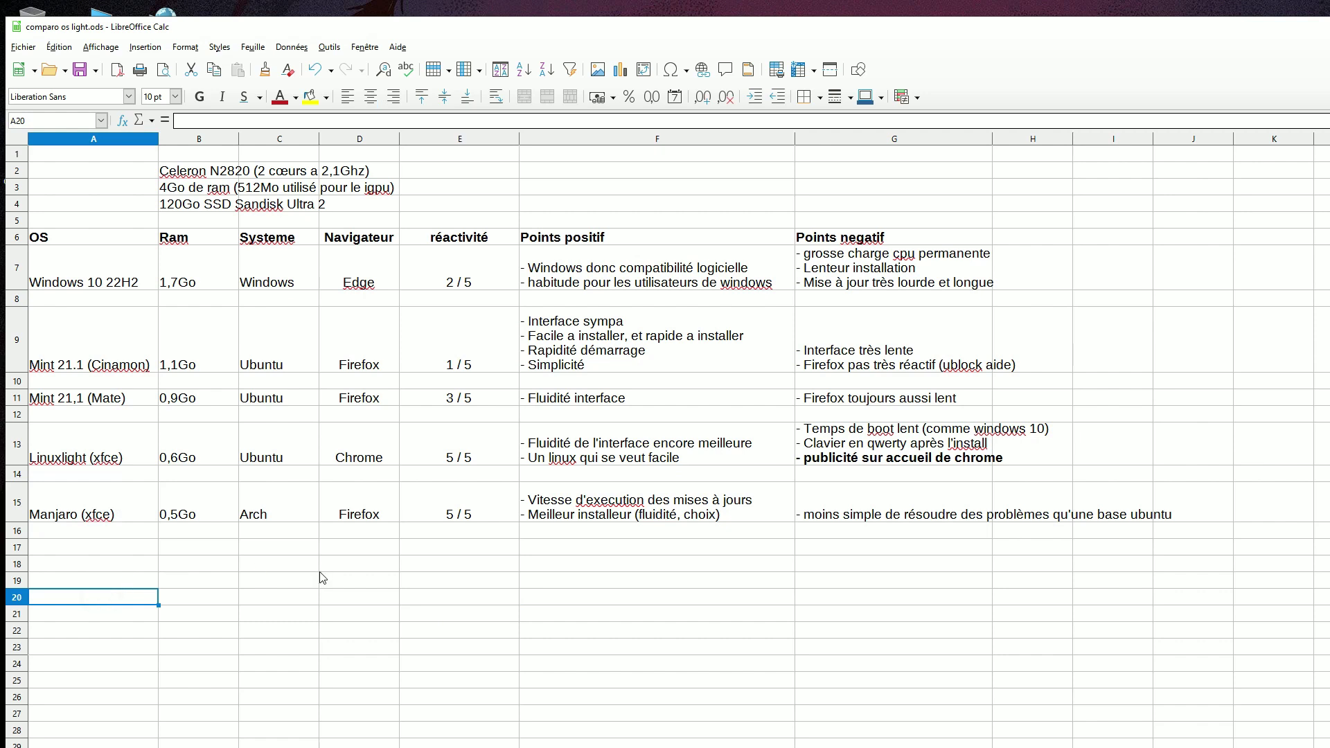
left_click(206, 516)
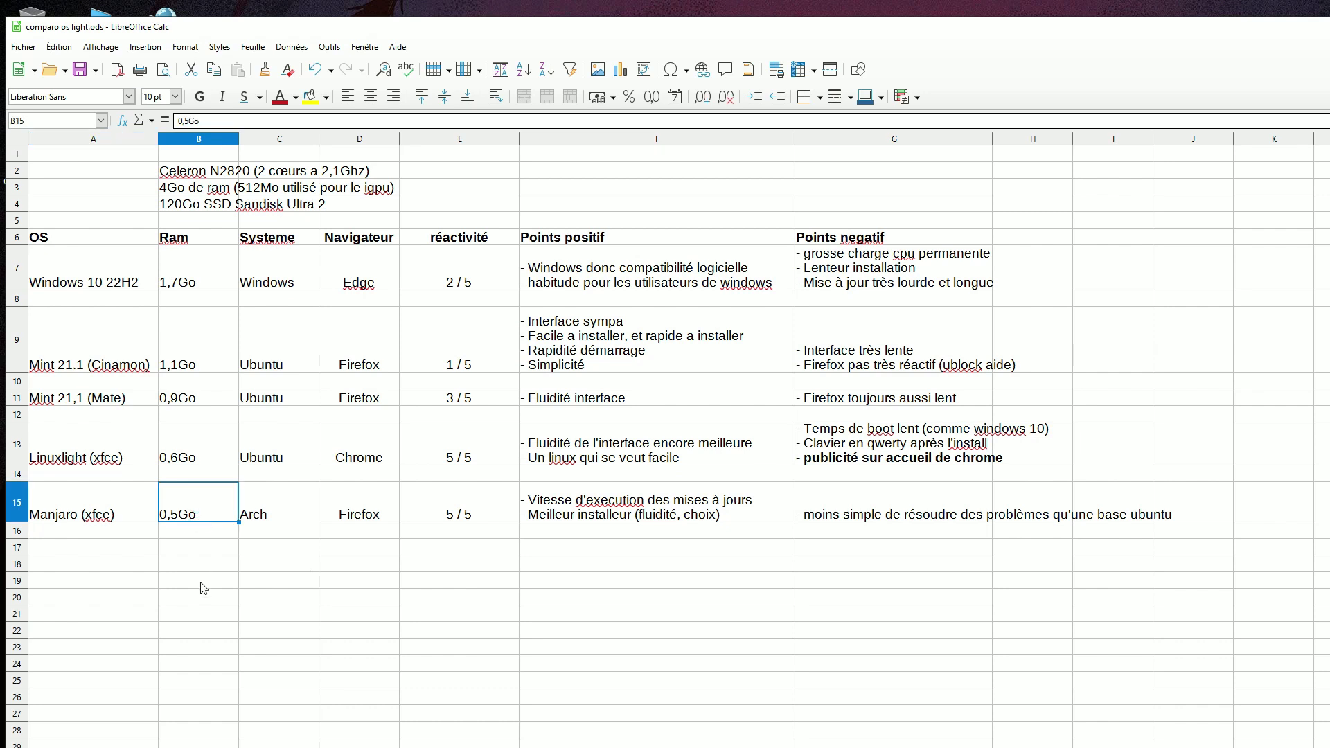
left_click(256, 516)
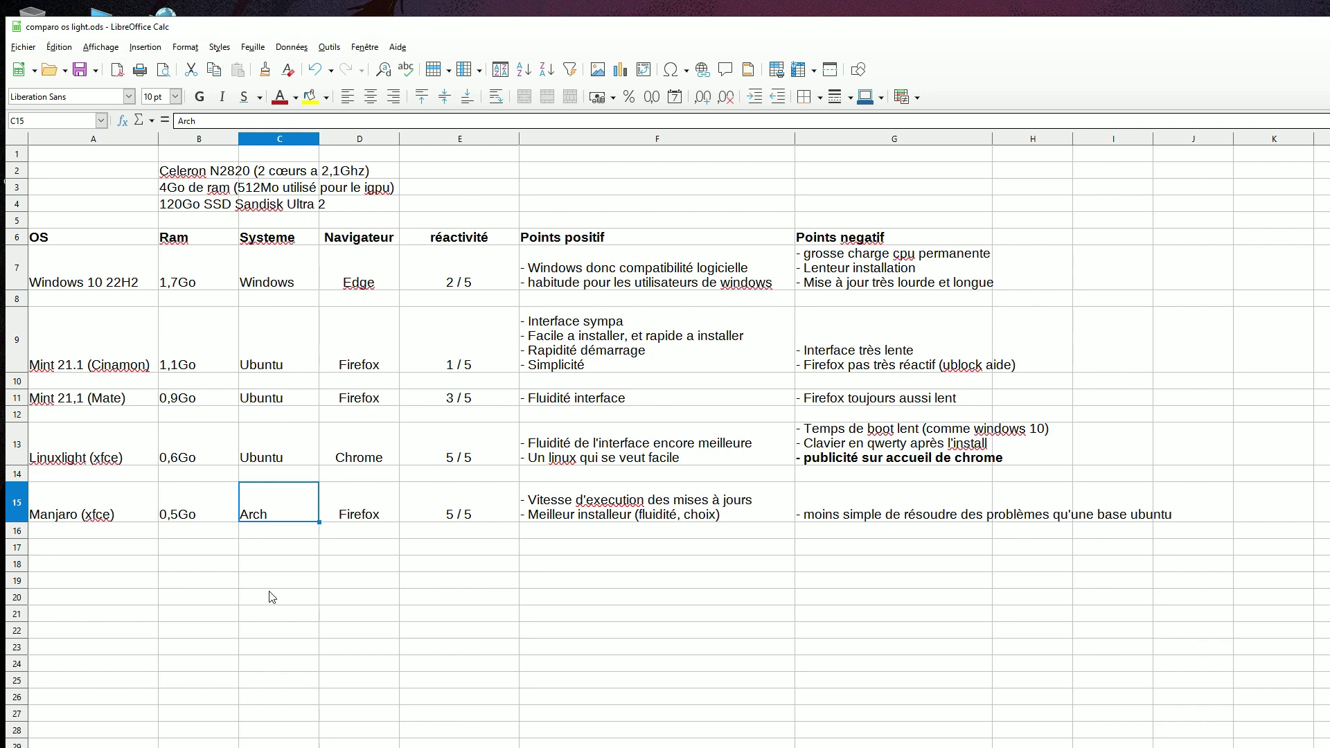
left_click(135, 517)
left_click(121, 551)
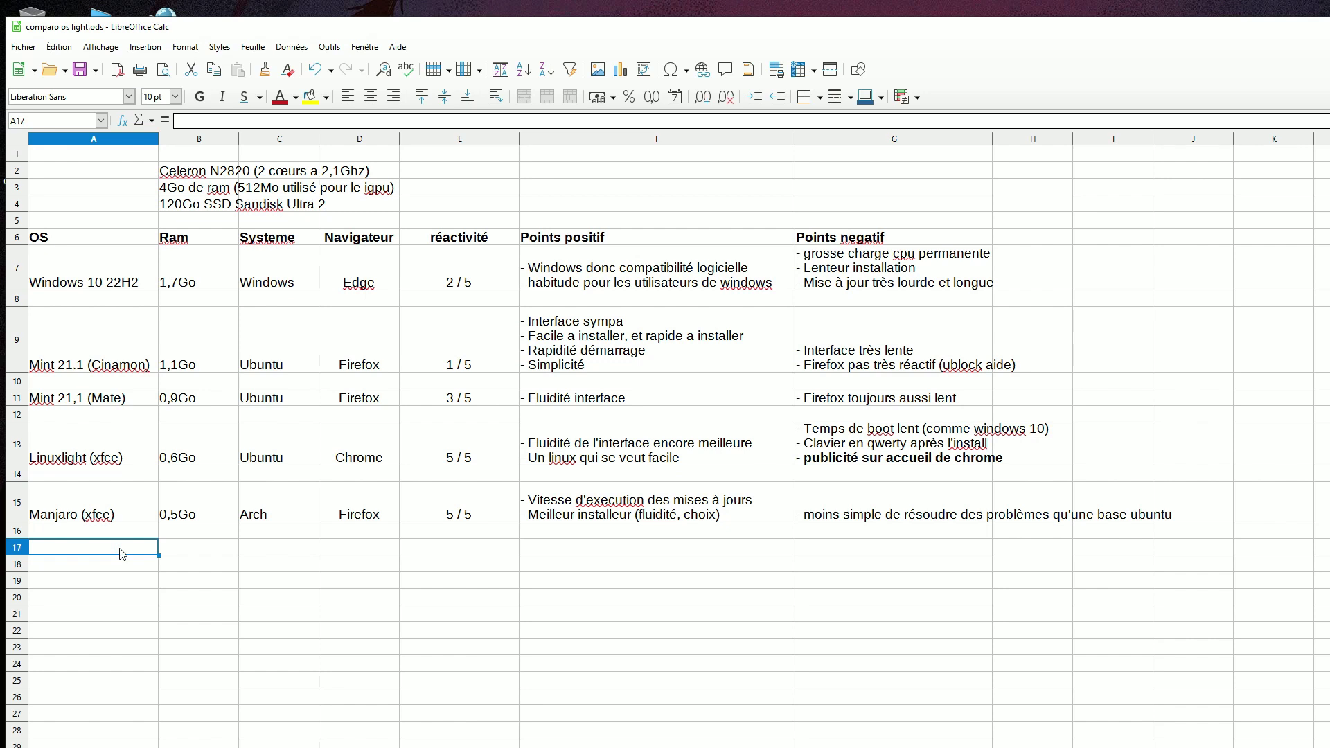
left_click(243, 565)
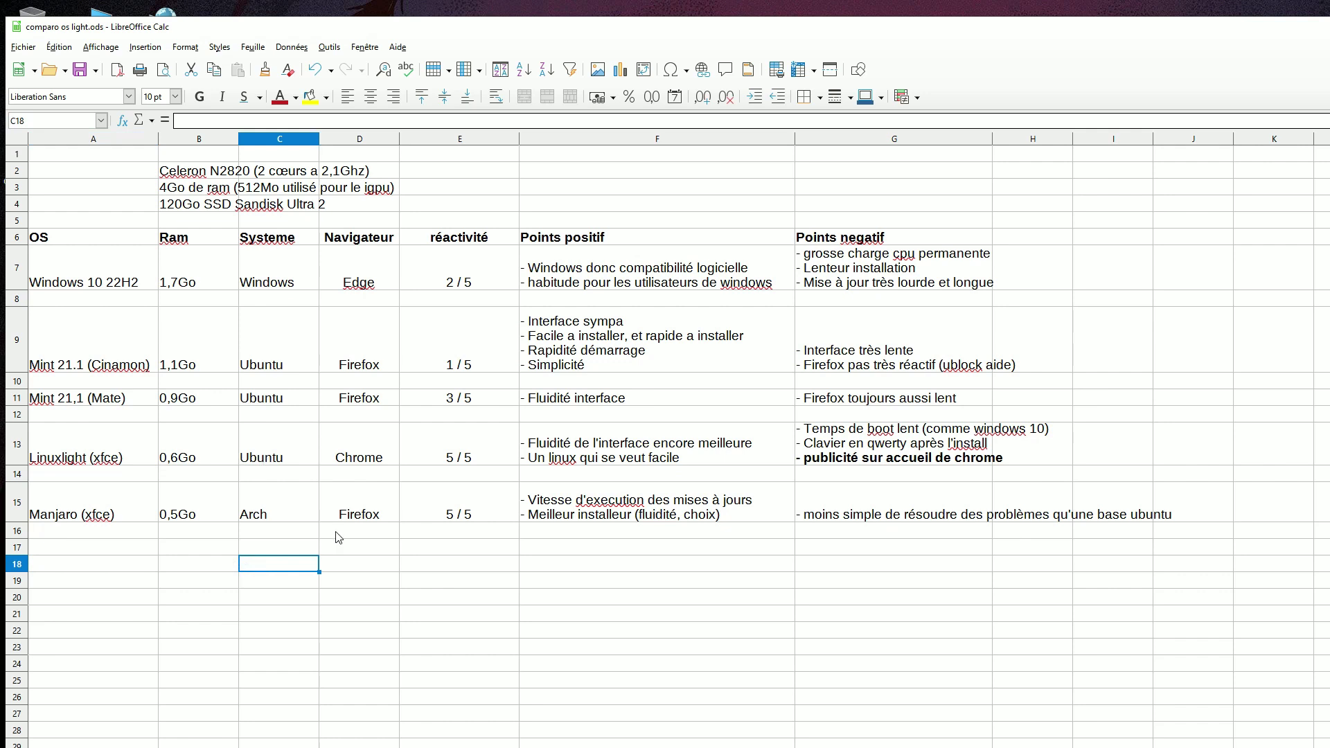
left_click(332, 549)
left_click(416, 547)
left_click(418, 516)
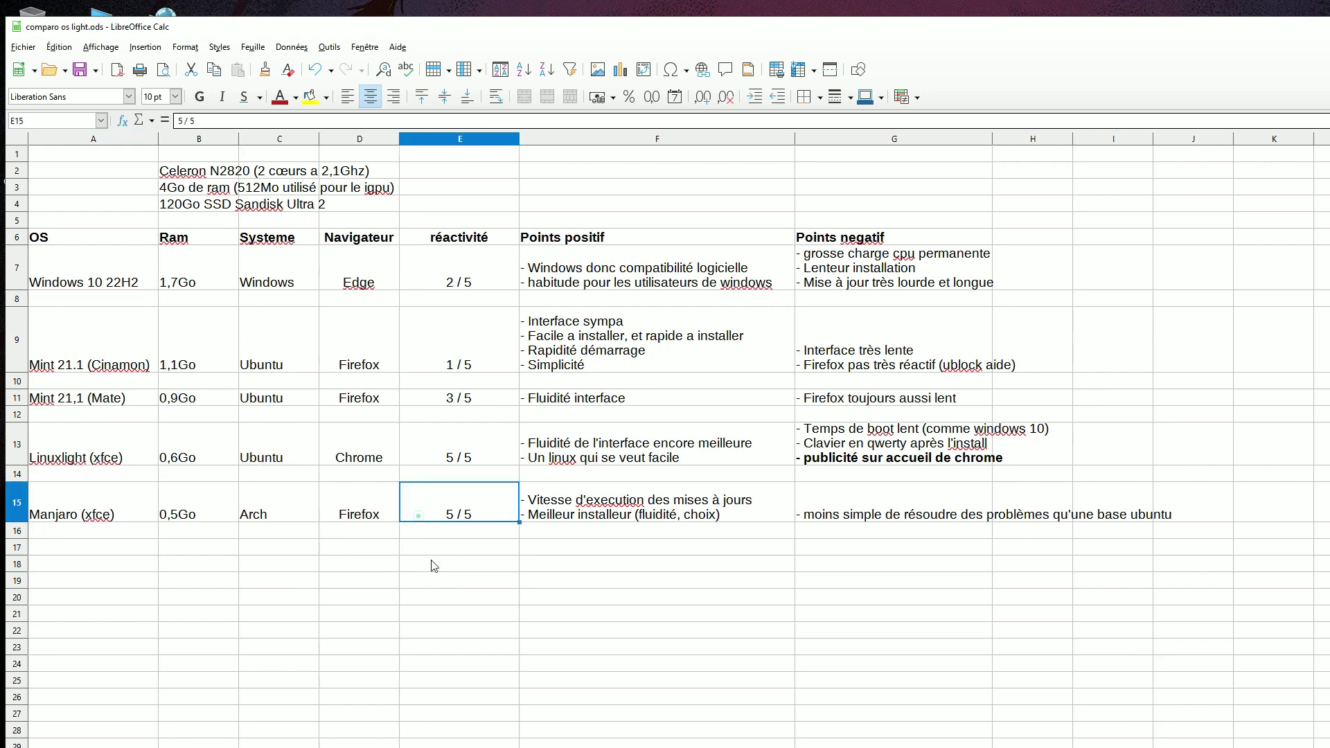
Review Manjaro (xfce)'s positive points against those of Linuxlight (xfce), along with its negative points
left_click(551, 553)
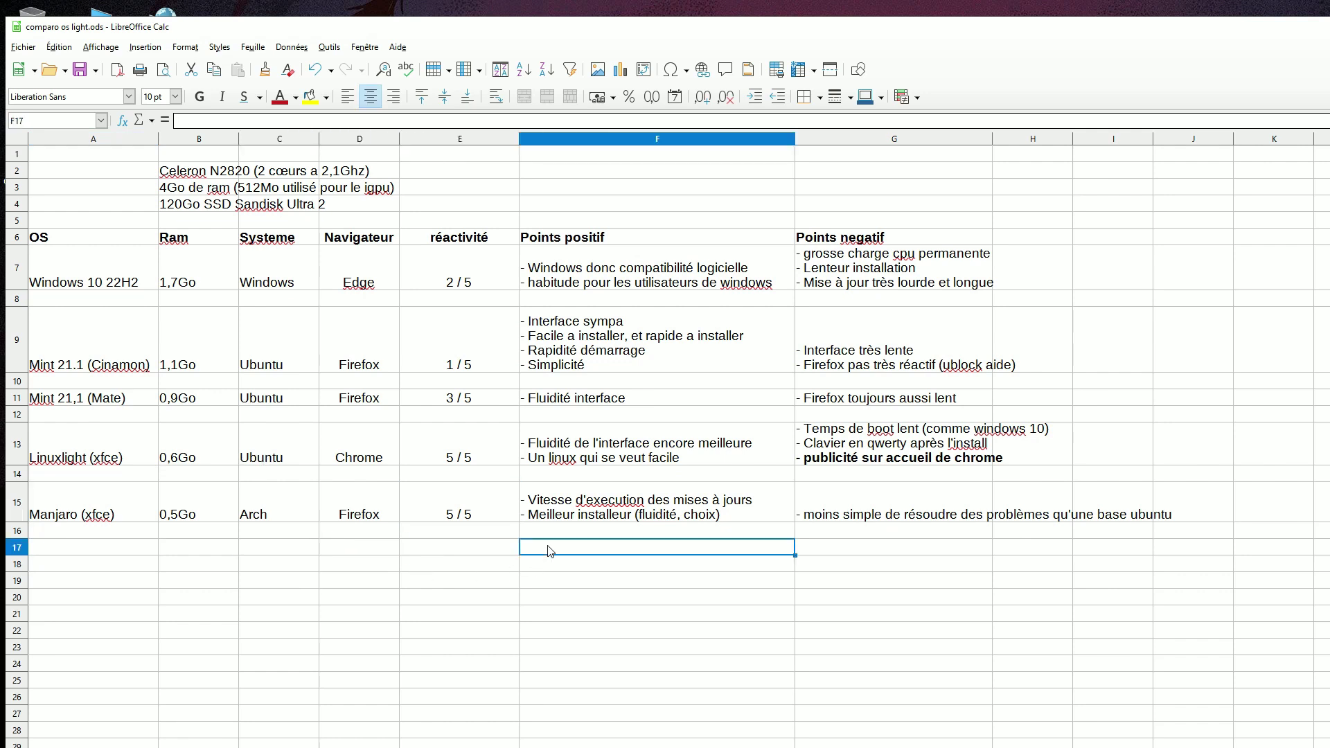
left_click(563, 515)
left_click(577, 559)
left_click(573, 553)
left_click(572, 443)
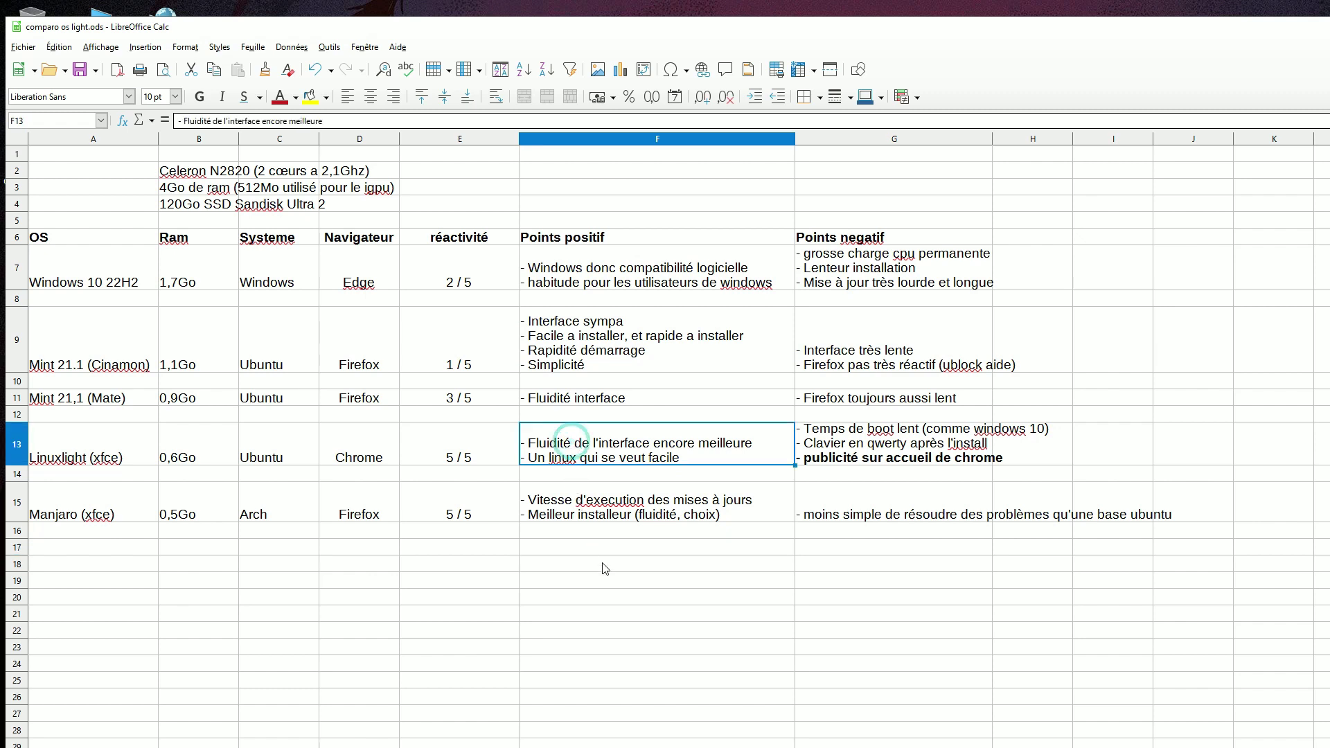
left_click(666, 551)
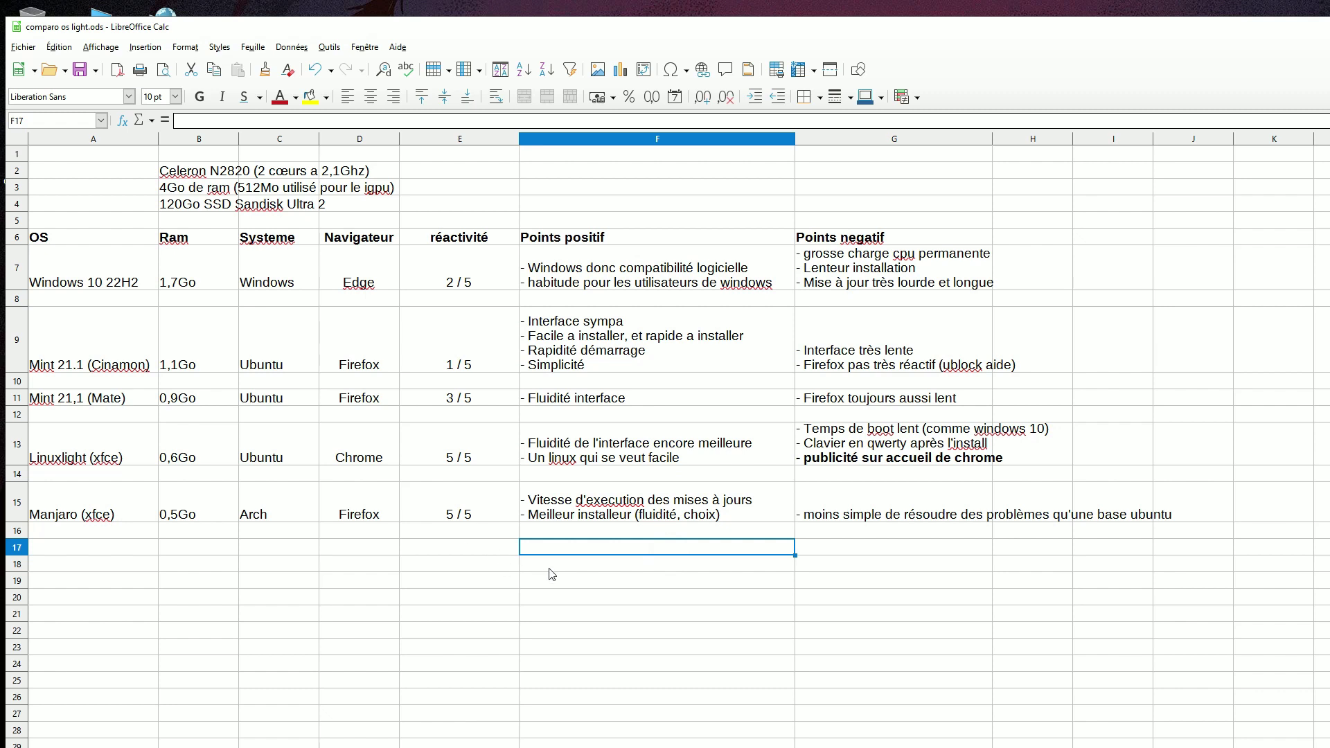
left_click(843, 542)
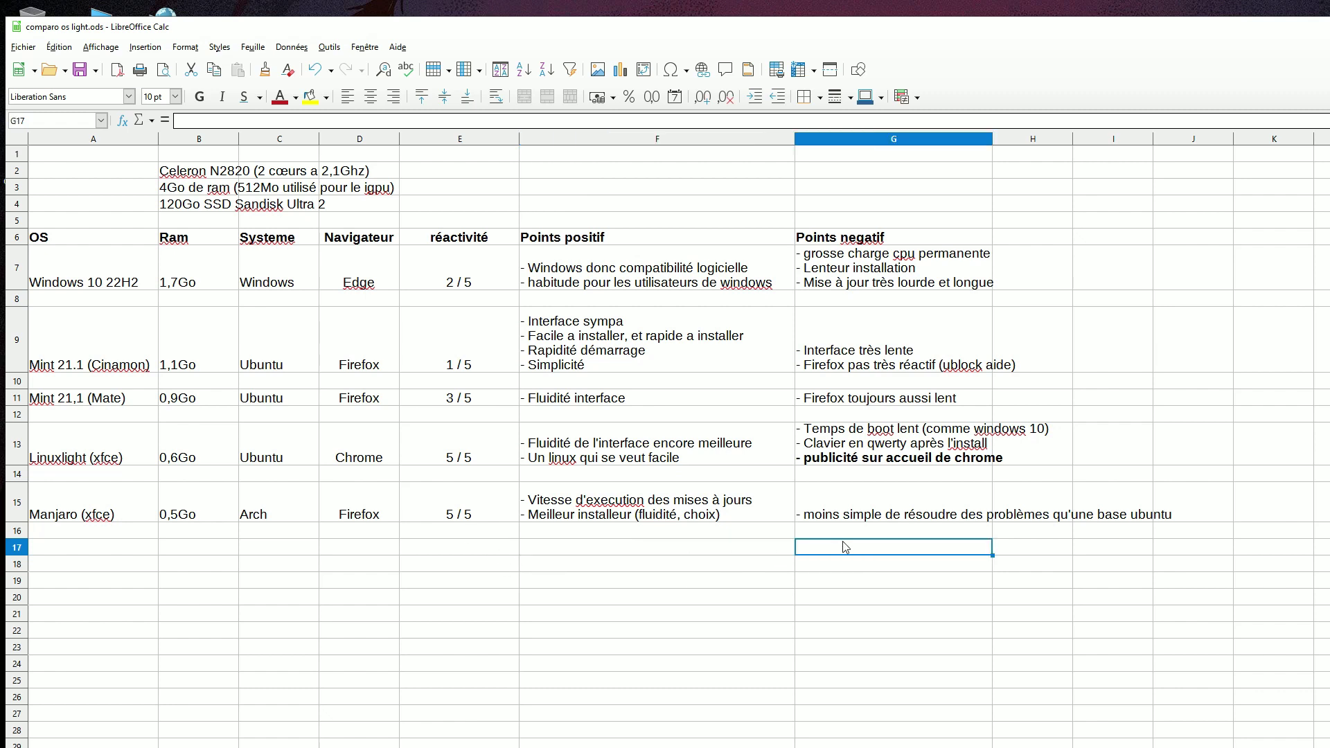
left_click(831, 510)
left_click(833, 564)
left_click(835, 521)
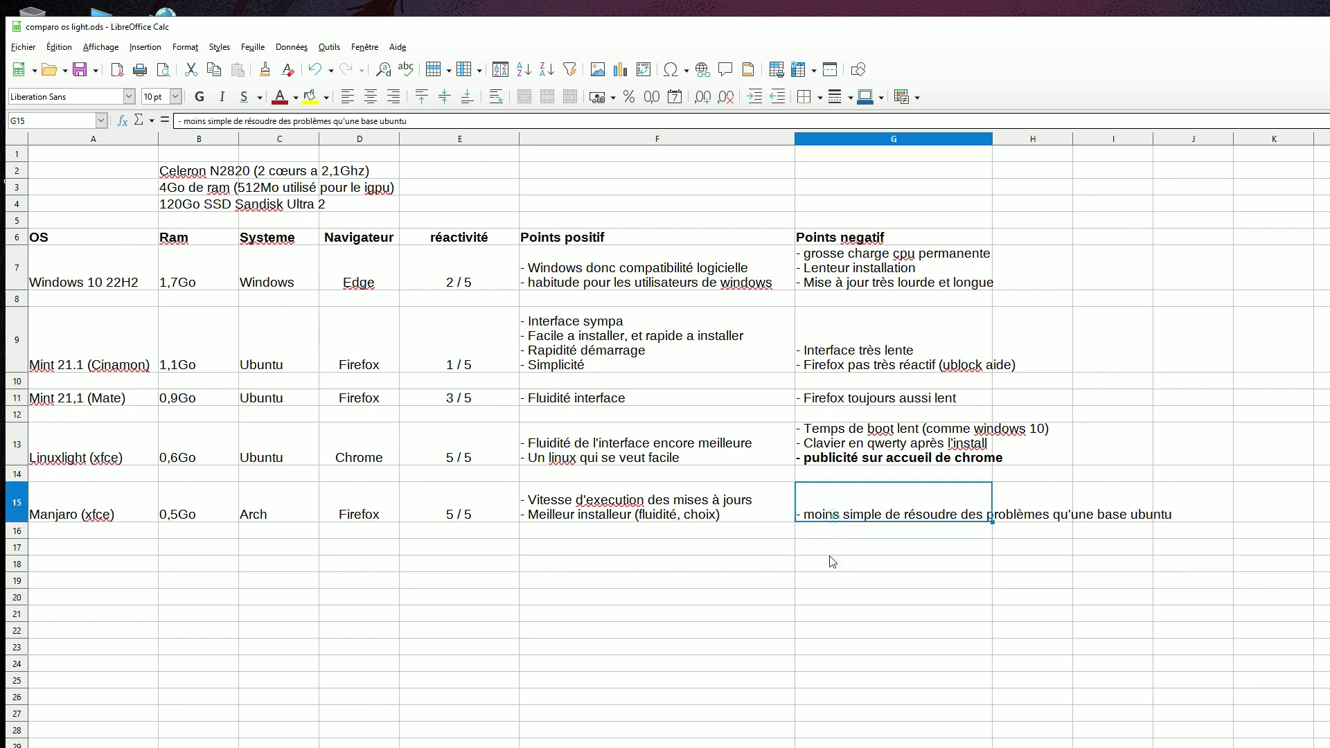
left_click(828, 575)
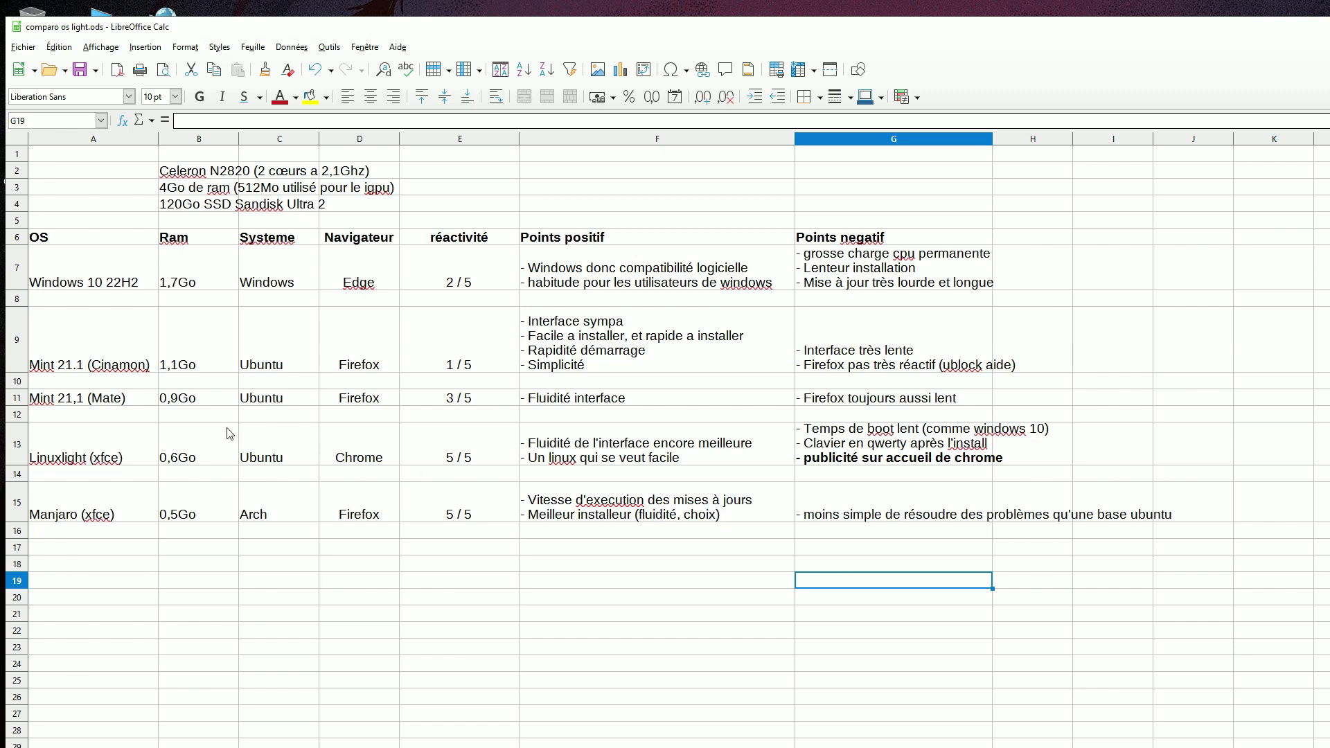
Return to the Mint 21,1 (Mate) row and re-examine its RAM use
left_click(111, 404)
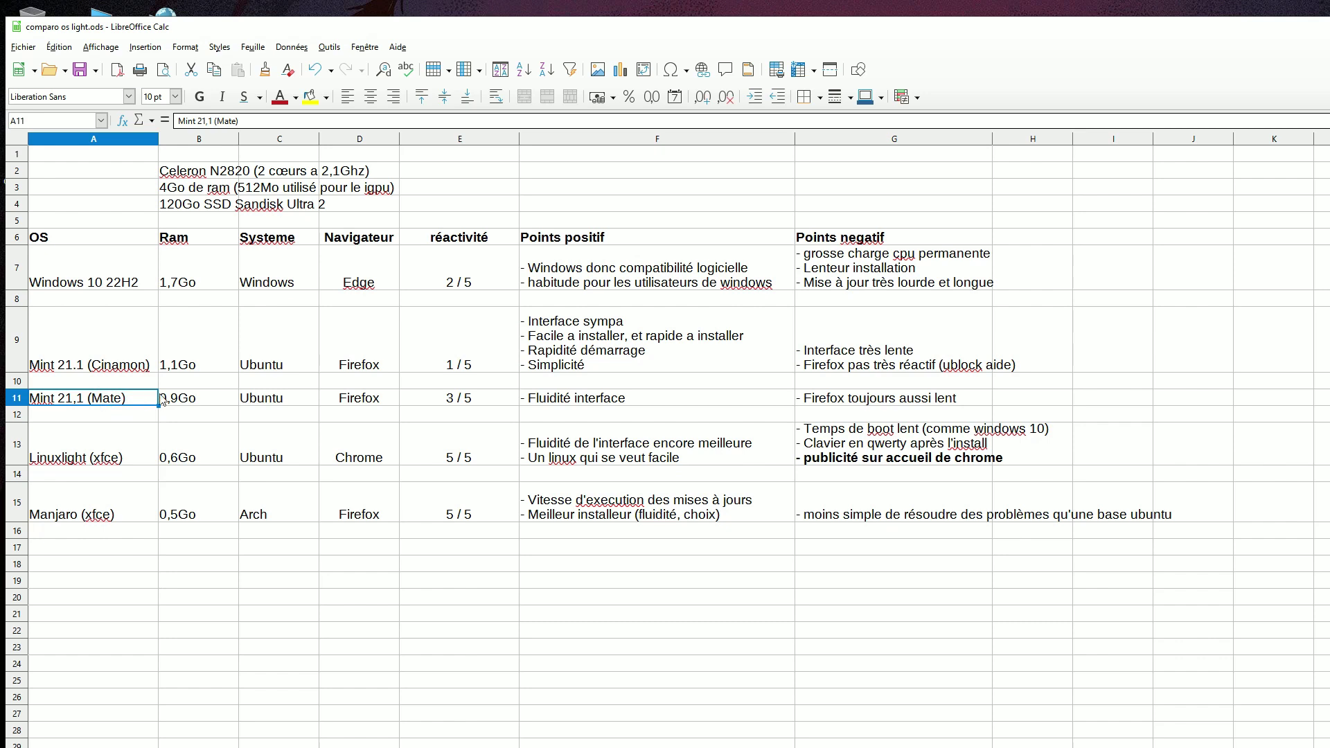
left_click(201, 399)
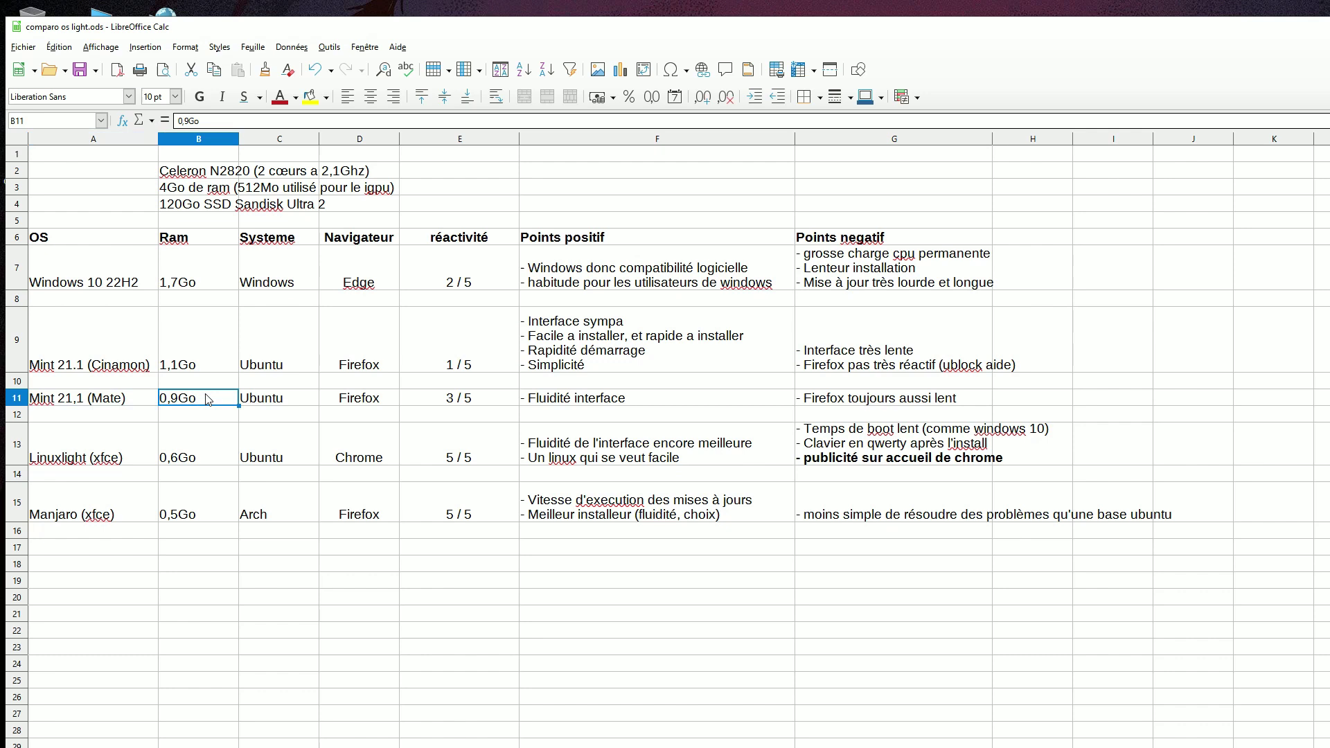
left_click(124, 397)
left_click(118, 585)
left_click(74, 397)
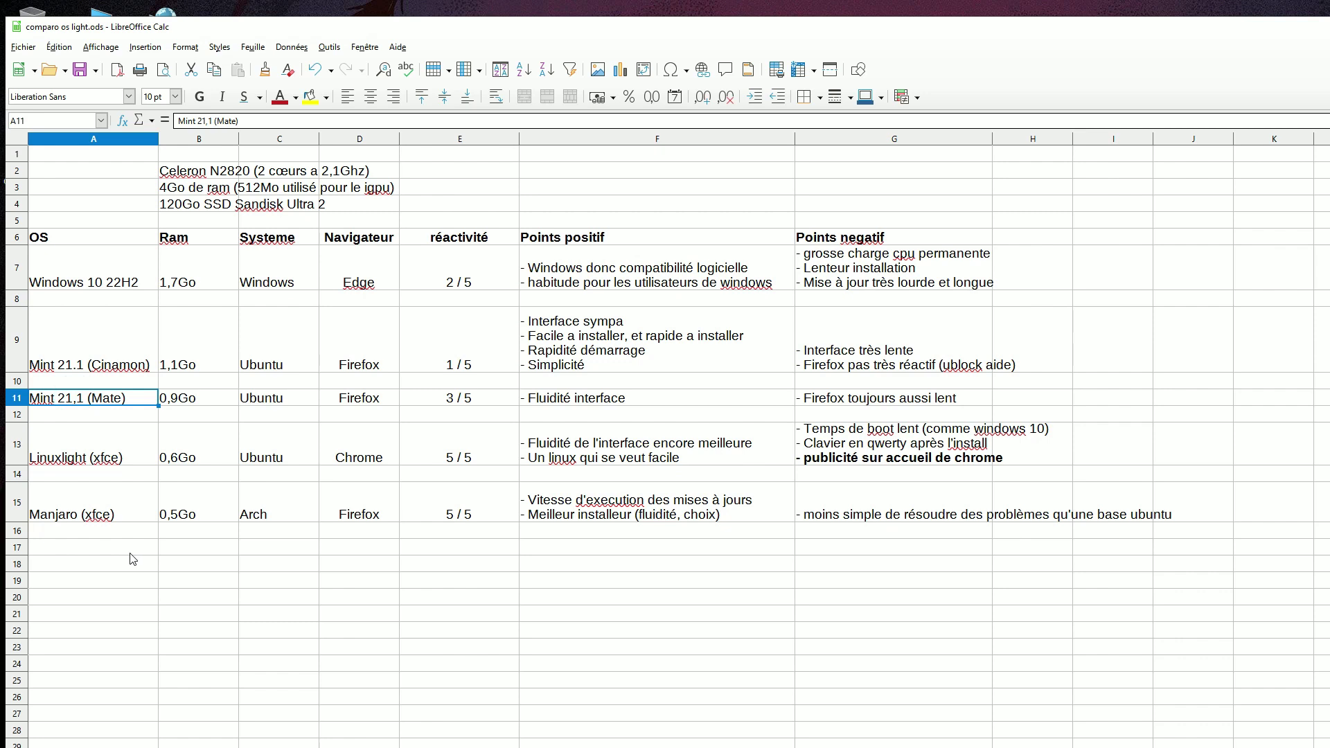
left_click(183, 414)
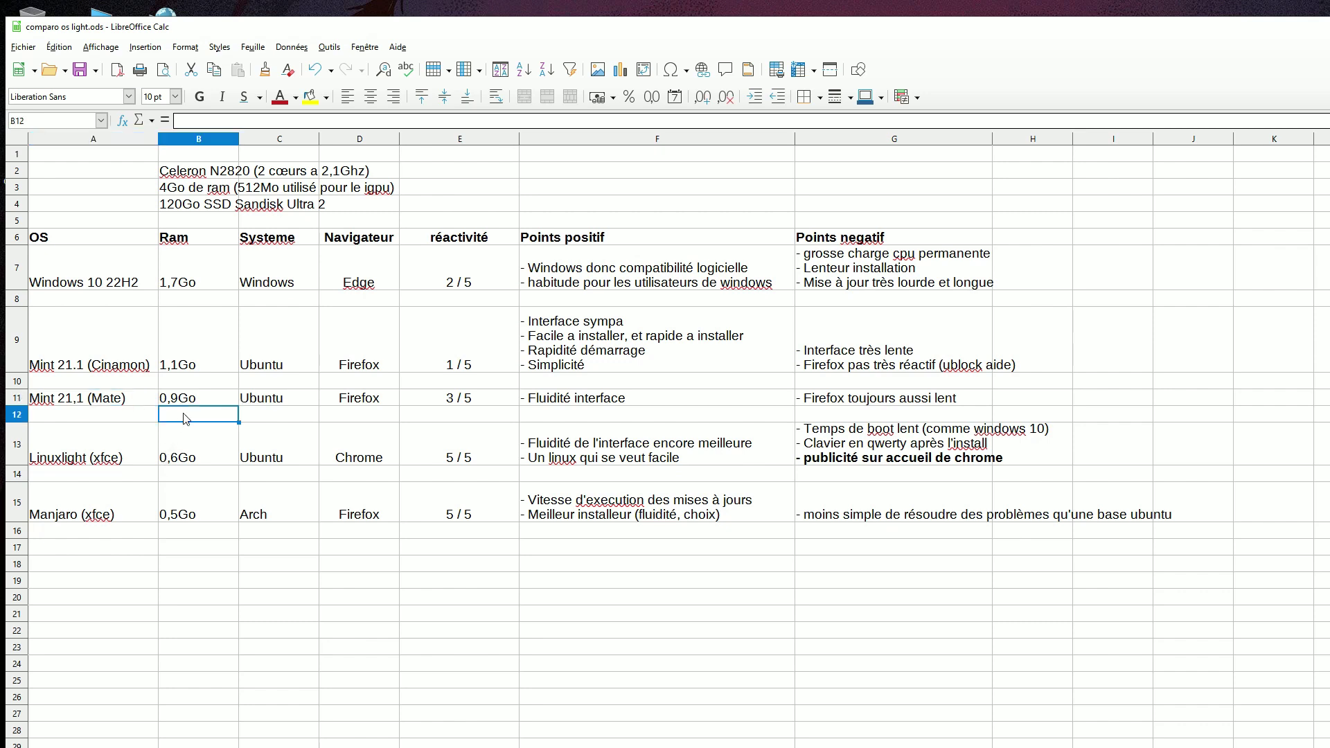
left_click(125, 399)
left_click(147, 599)
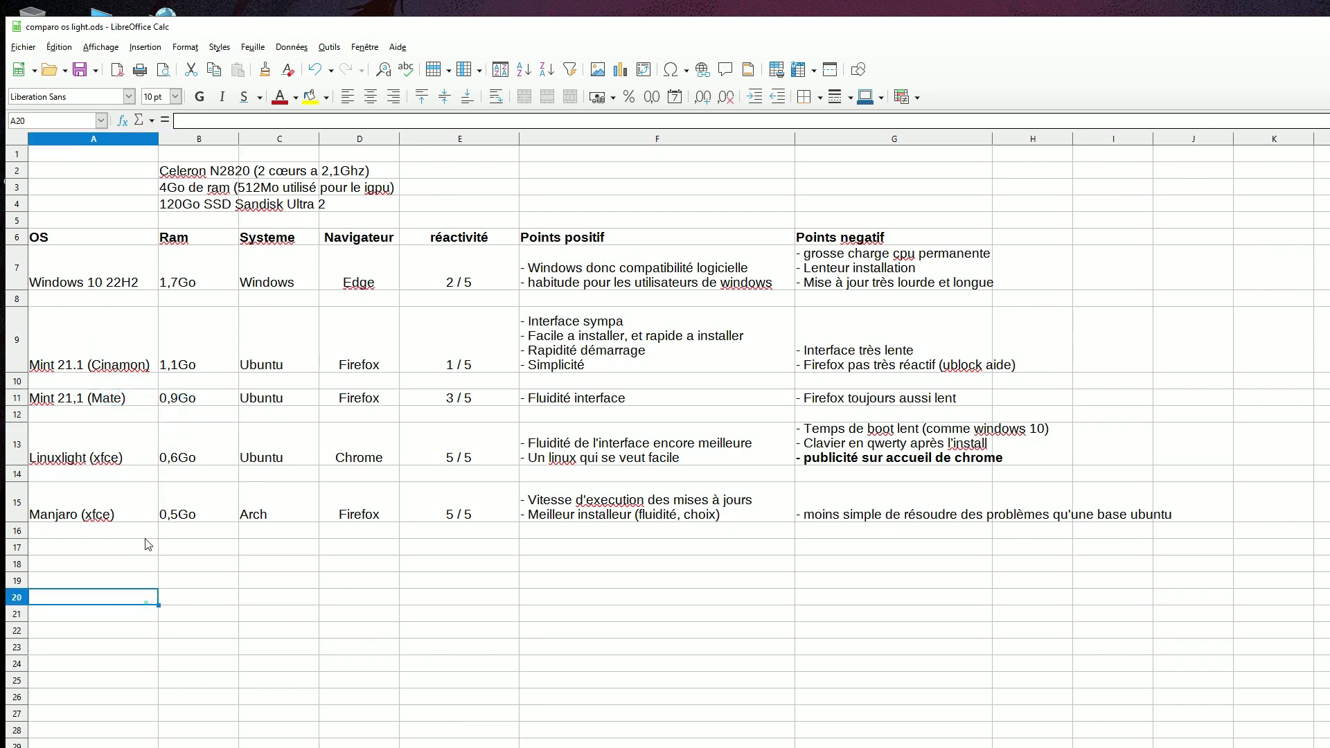
left_click(192, 400)
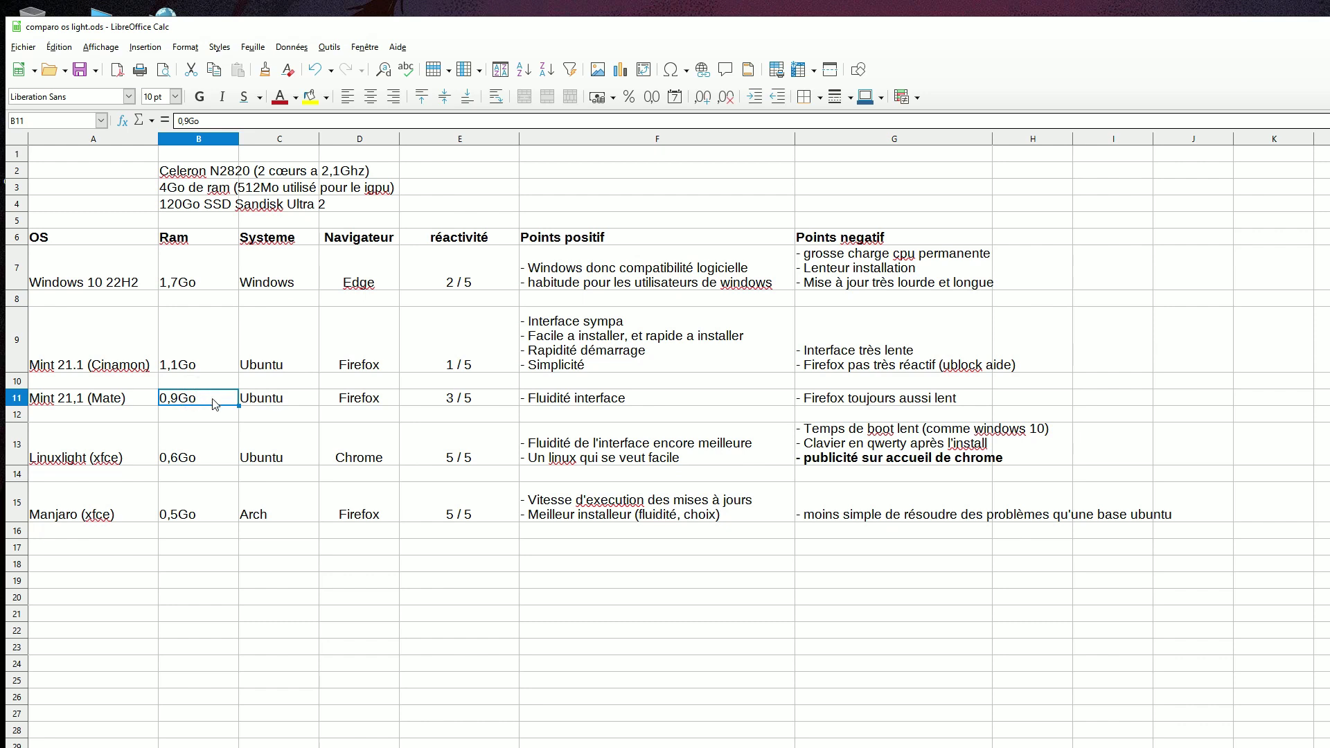
Re-examine the browser, positive points and negative points of Mint 21,1 (Mate) in the comparison table
left_click(364, 403)
left_click(366, 565)
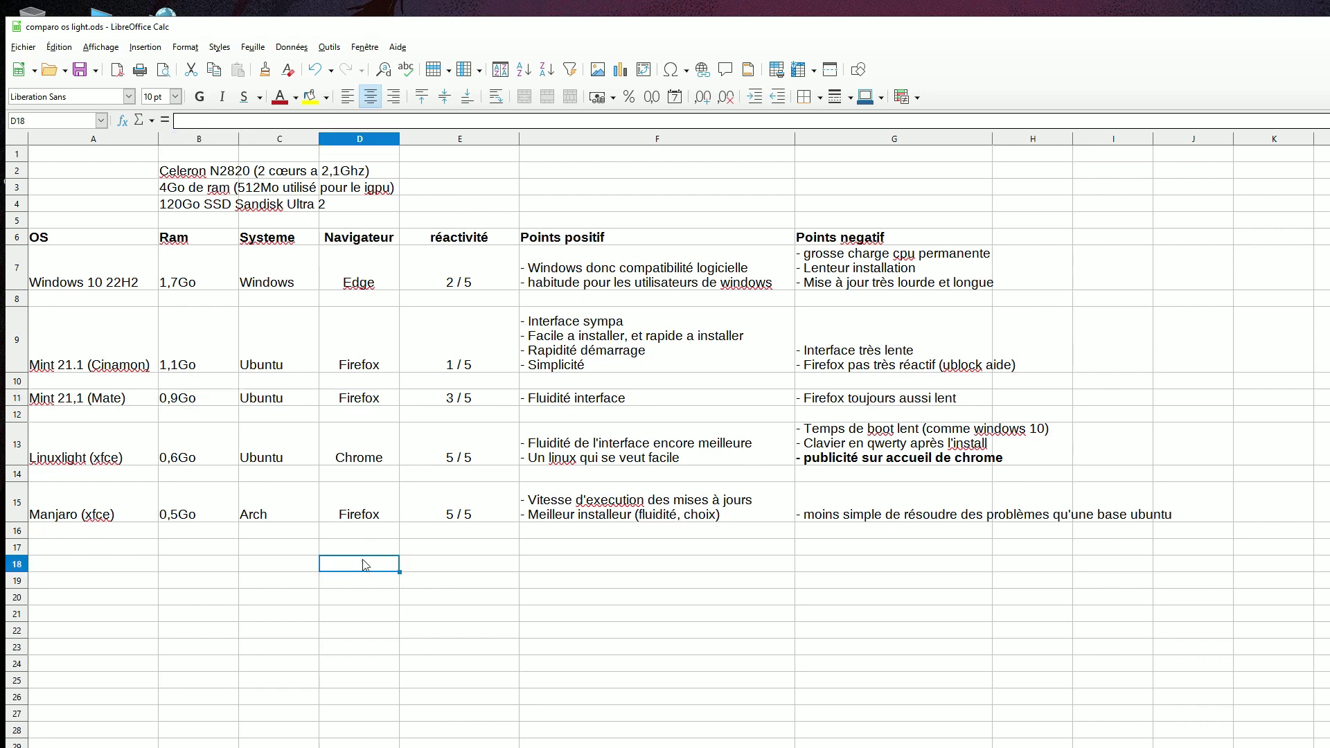
left_click(365, 400)
left_click(402, 584)
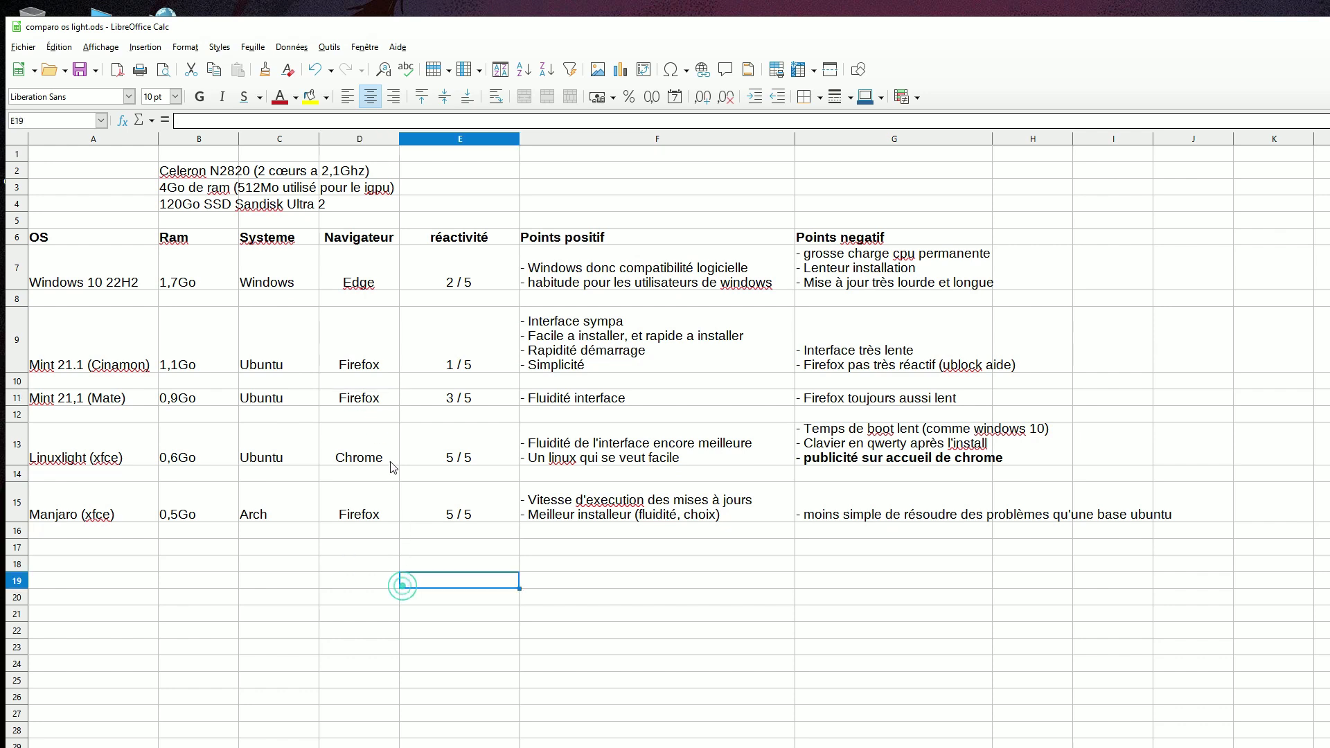
left_click(549, 393)
left_click(667, 615)
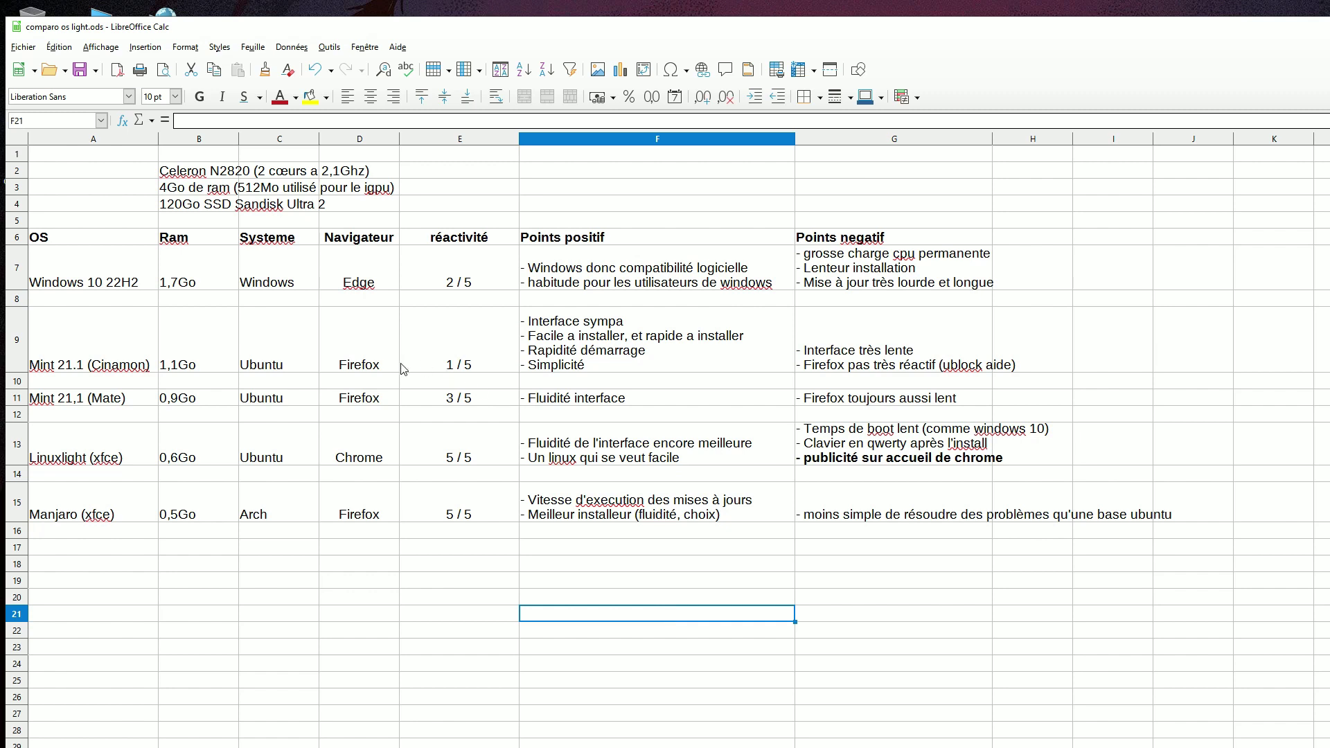
left_click(883, 400)
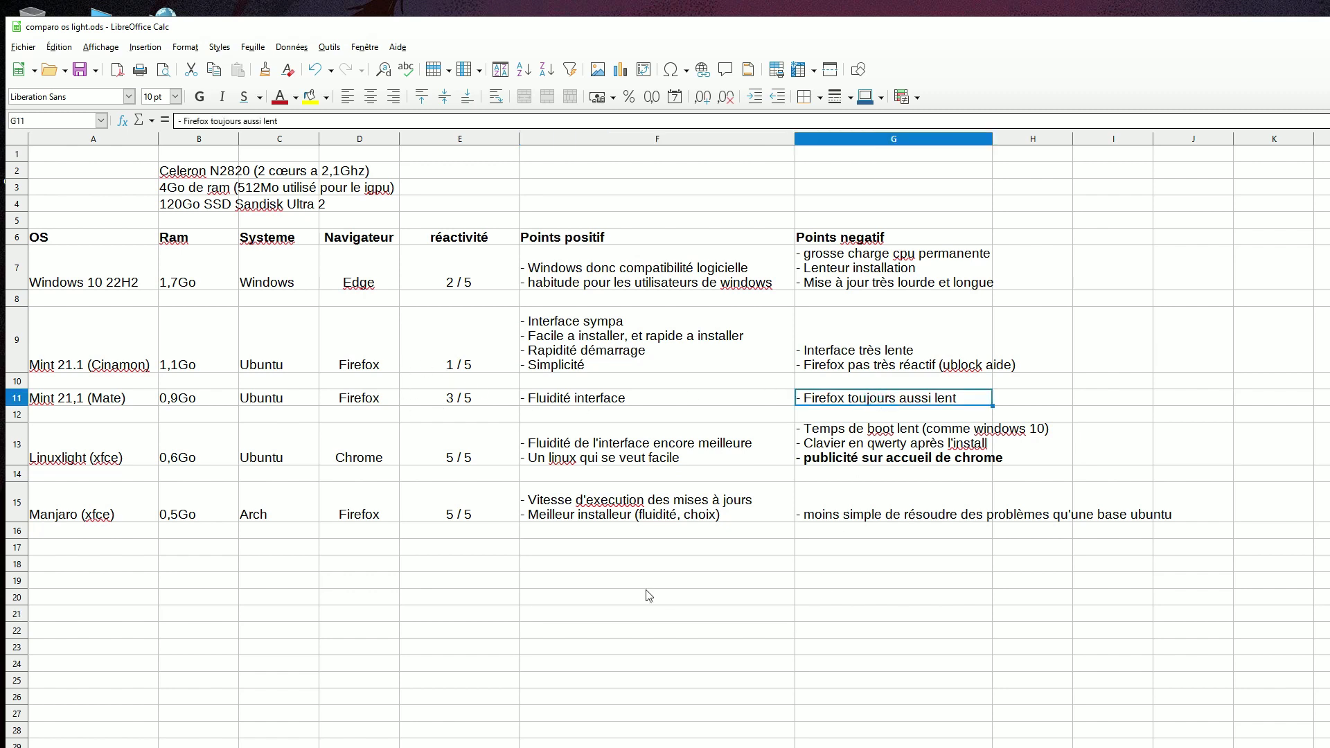
left_click(76, 402)
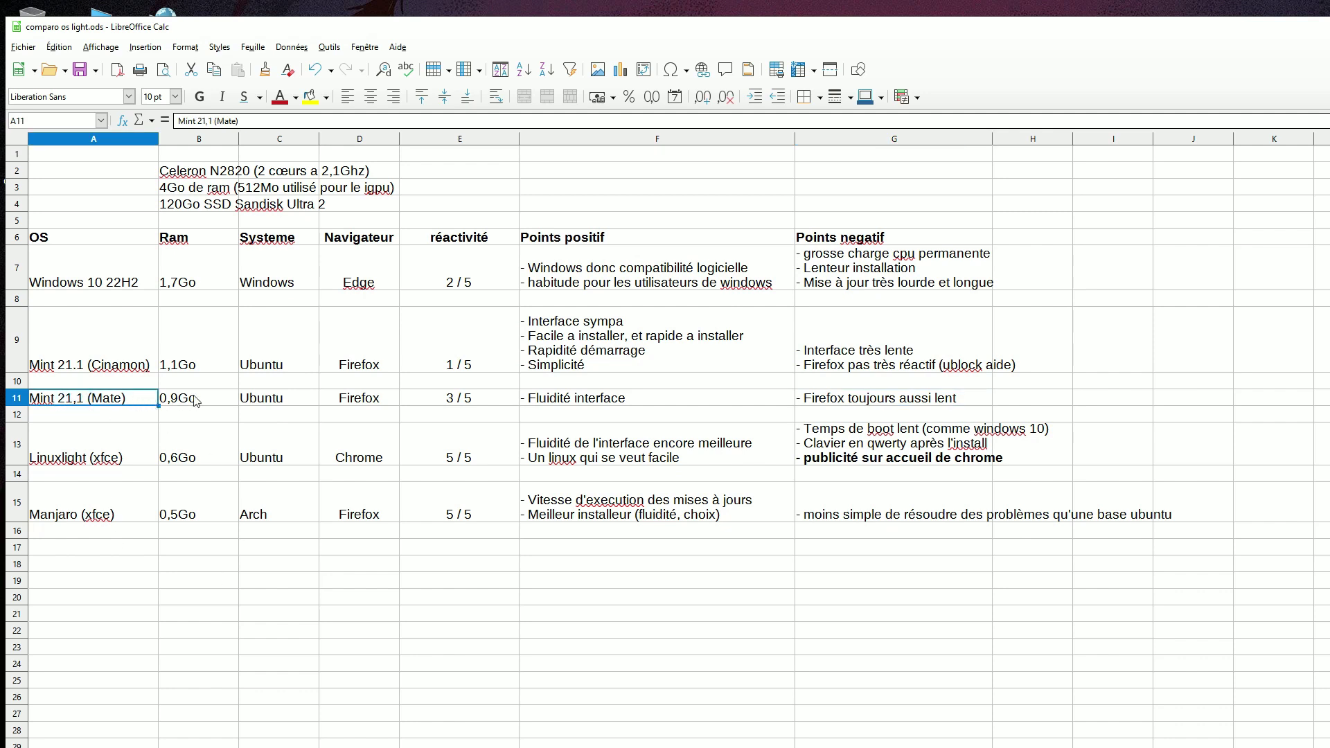
Compare the Linuxlight (xfce) row with the Manjaro (xfce) row in the summary table
left_click(232, 582)
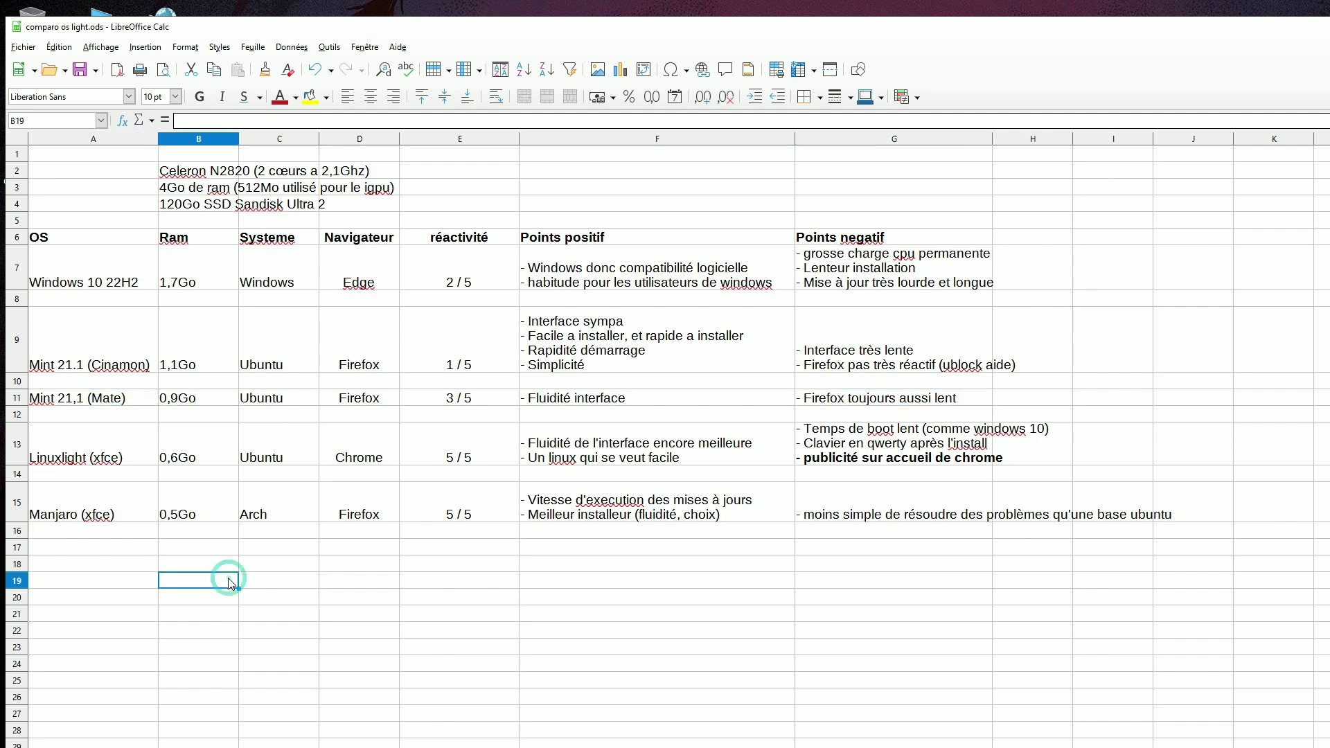
left_click(100, 463)
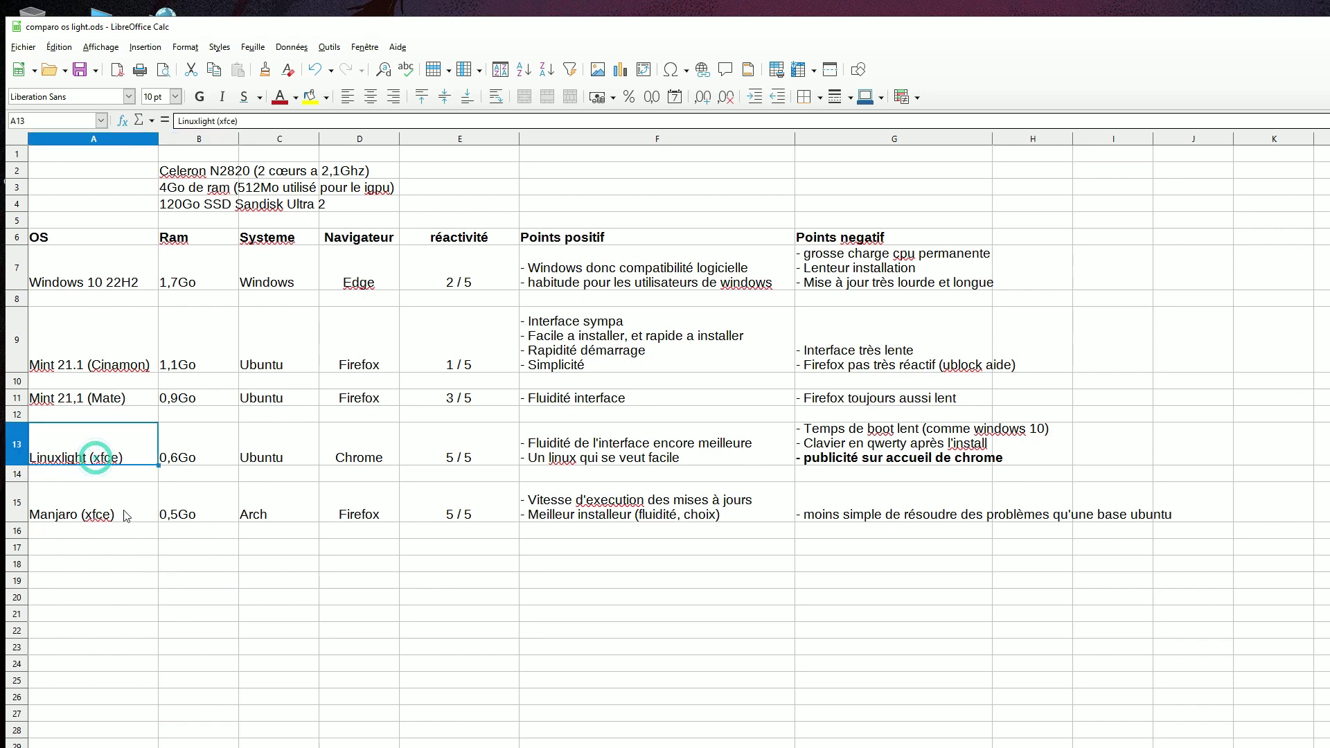
left_click(107, 480)
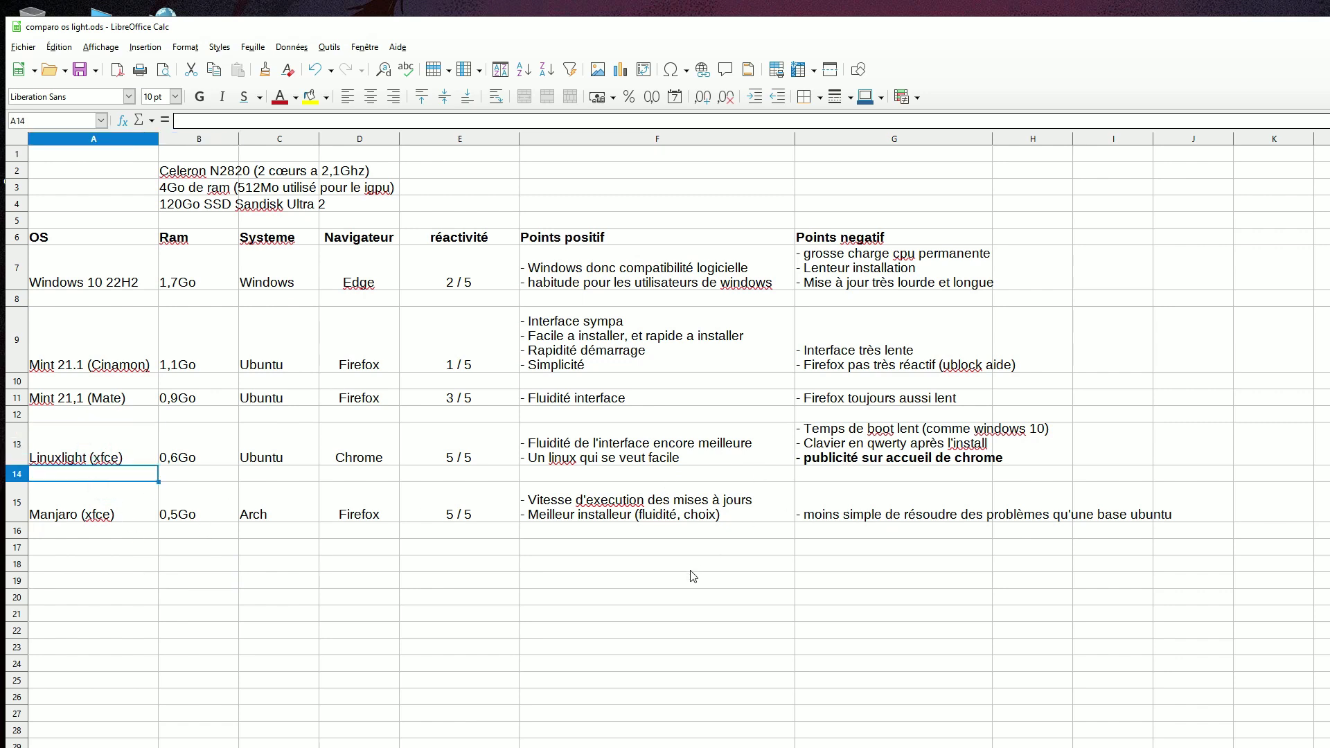
left_click(118, 535)
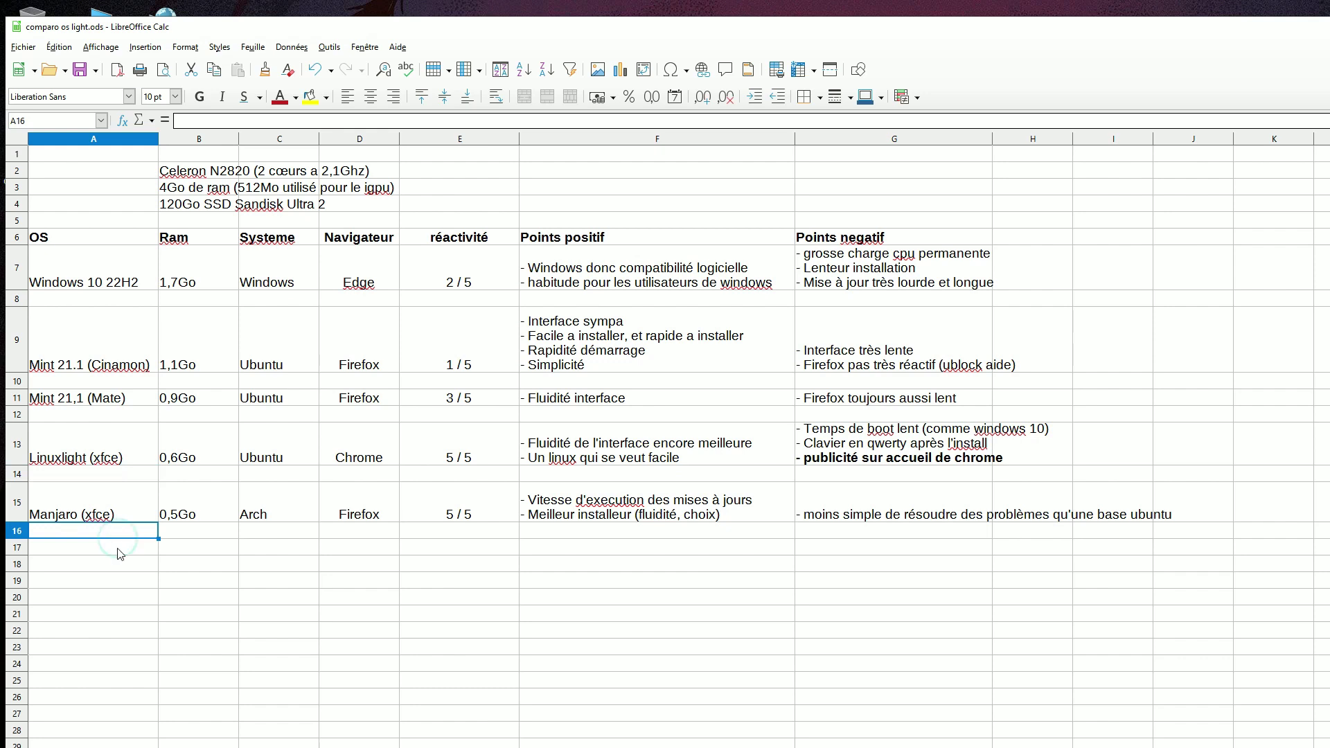
left_click(107, 464)
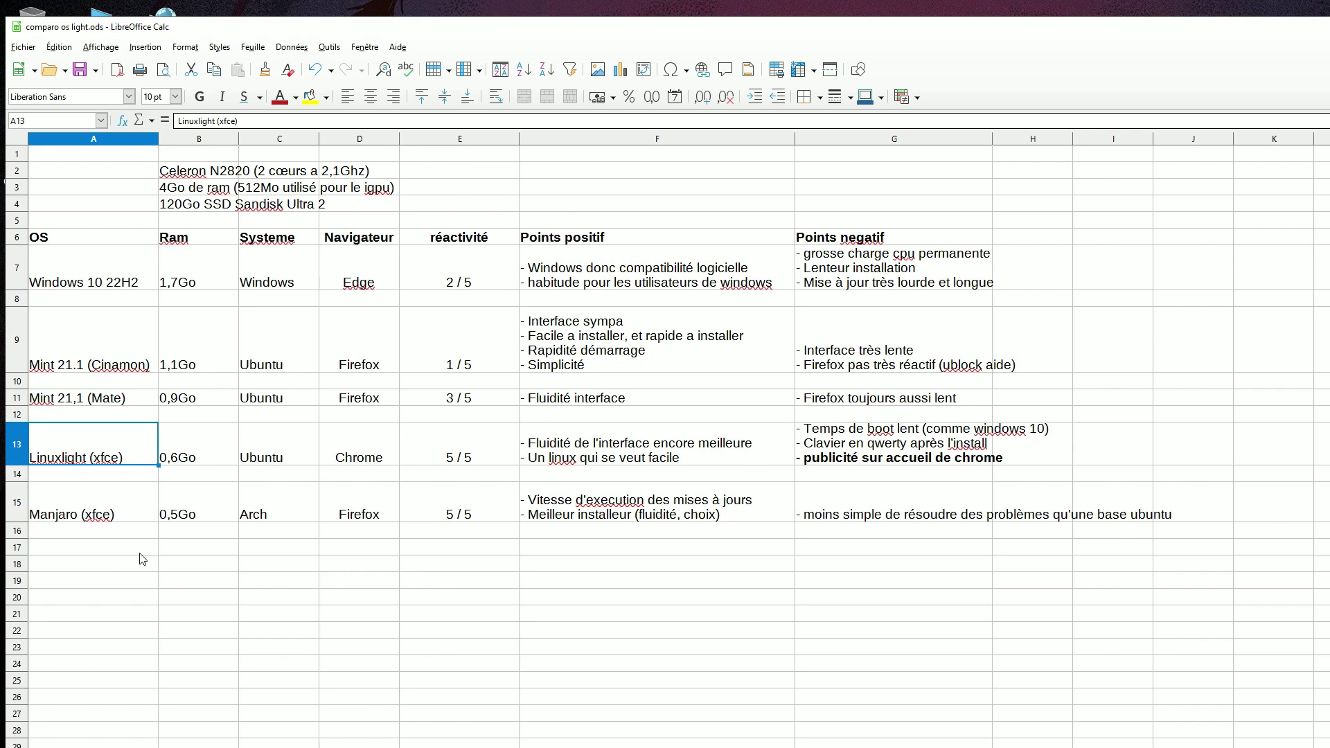
left_click(112, 511)
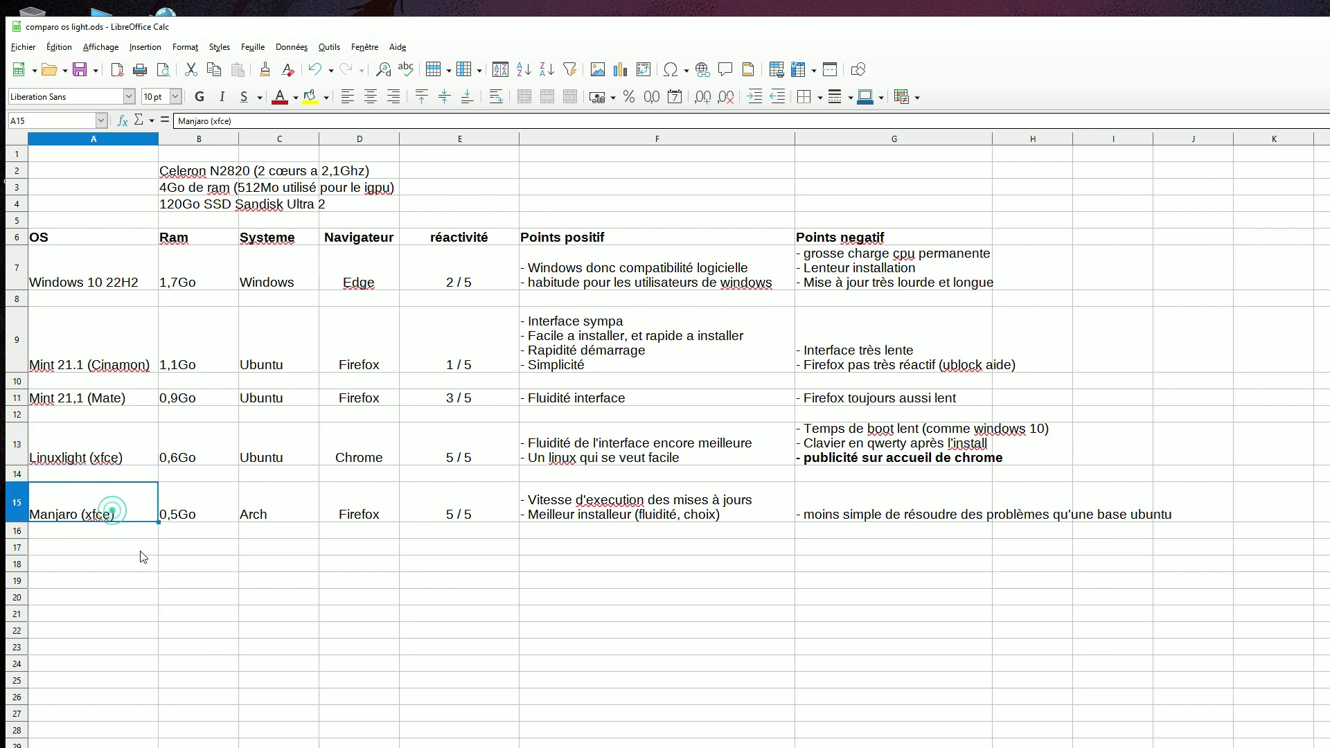
left_click(141, 553)
left_click(393, 566)
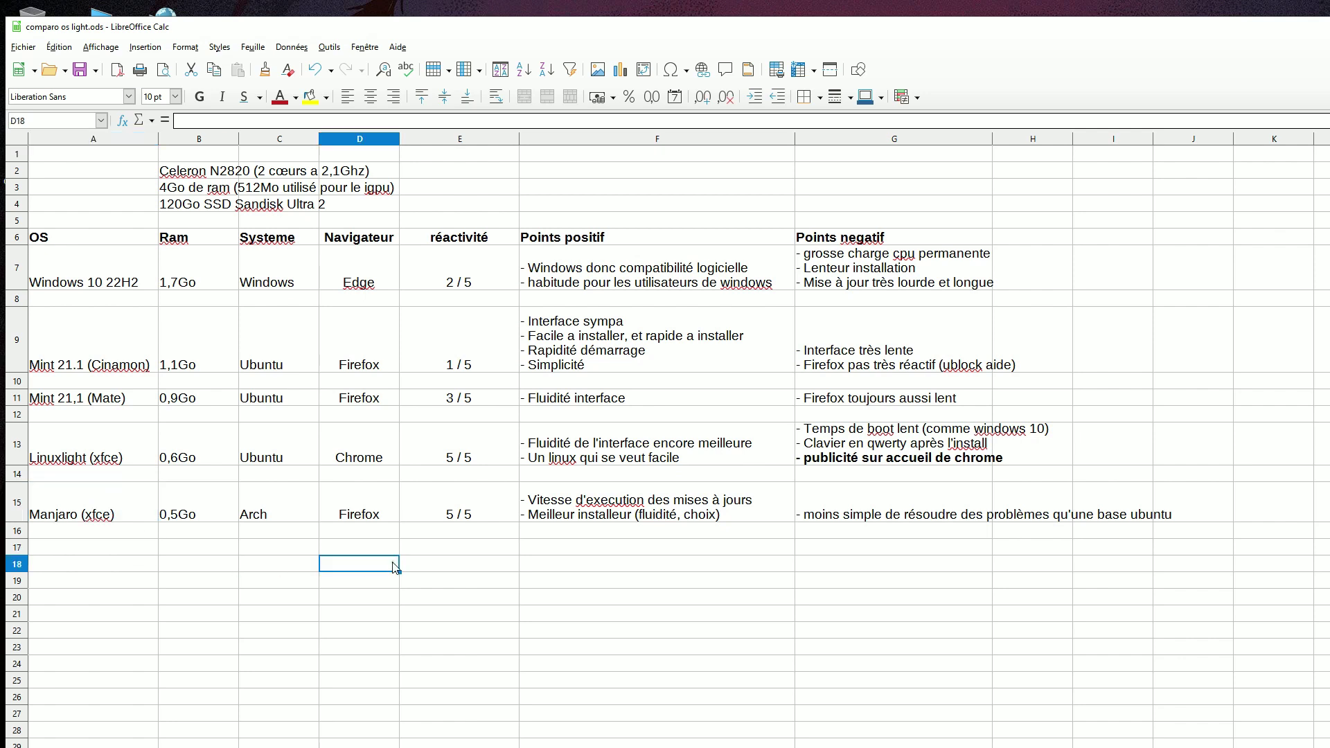
Re-examine the Mint 21,1 (Mate) row against the Manjaro (xfce) row in the comparison table
left_click(119, 397)
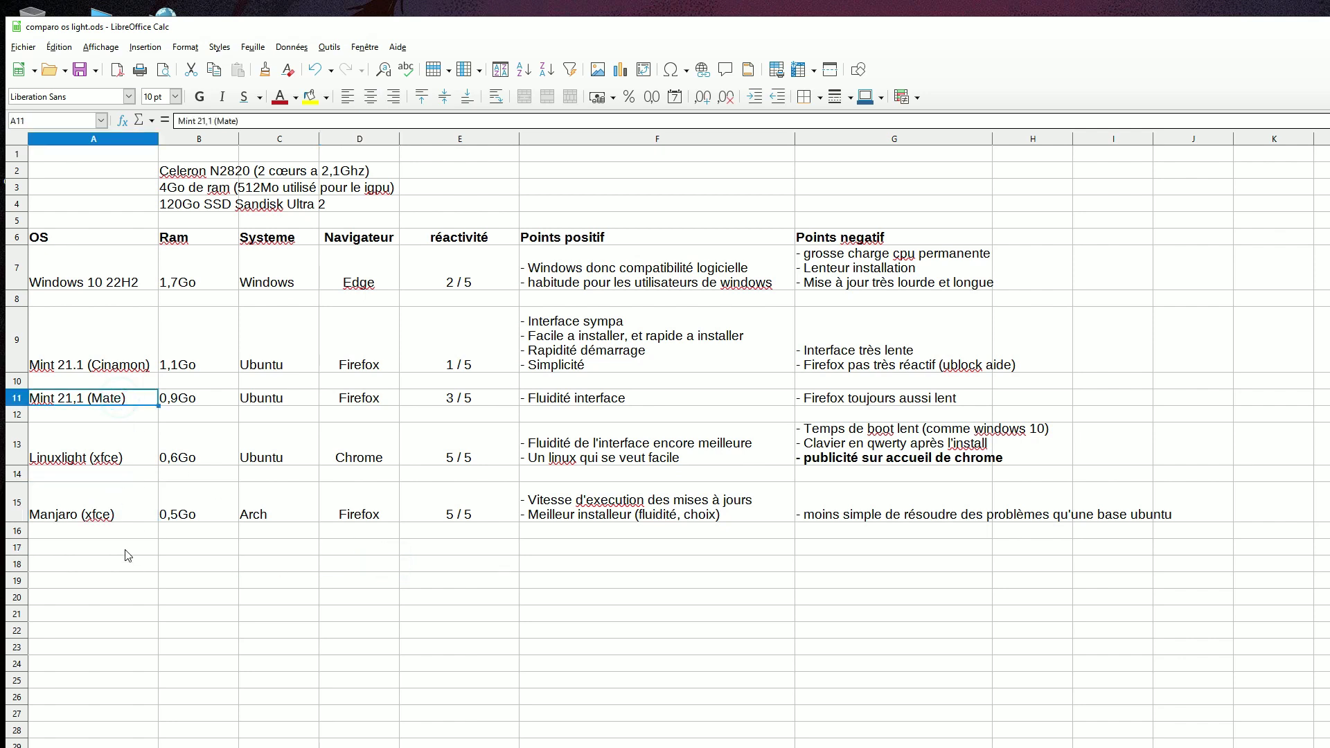
left_click(113, 518)
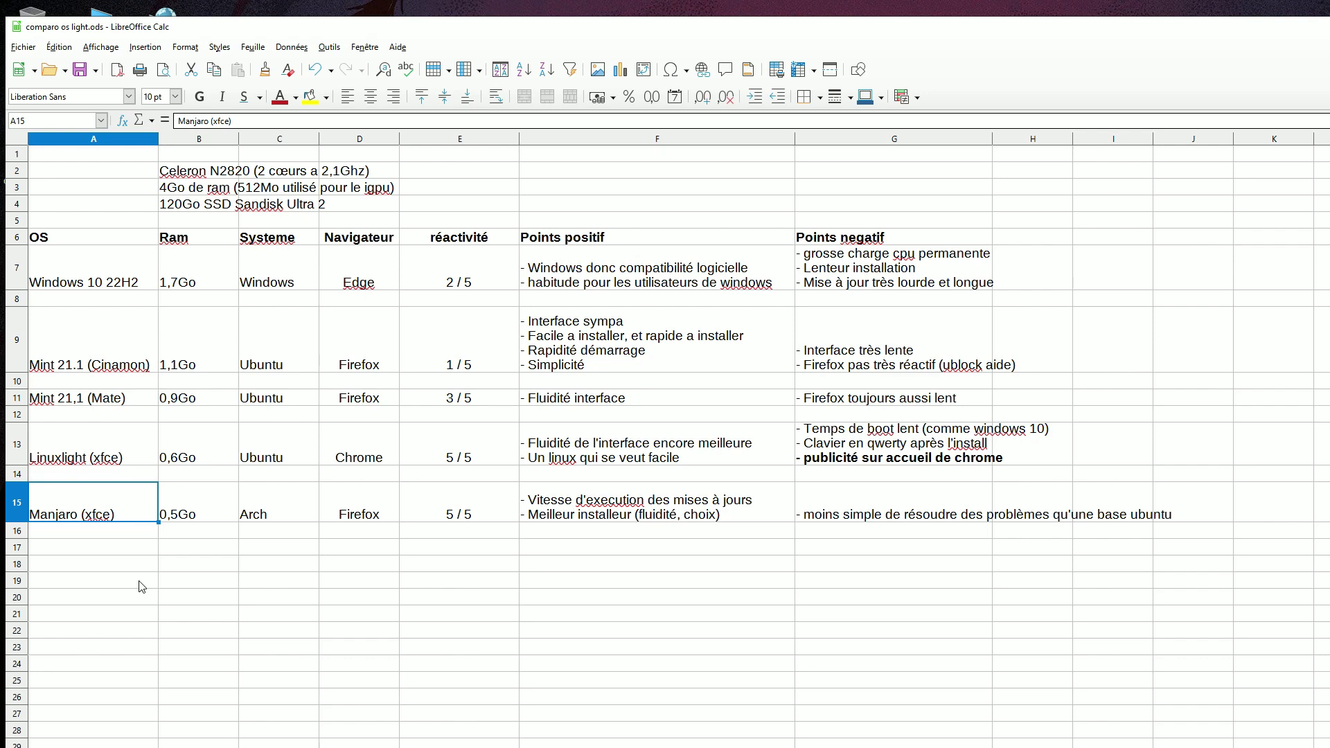
left_click(141, 587)
left_click(148, 549)
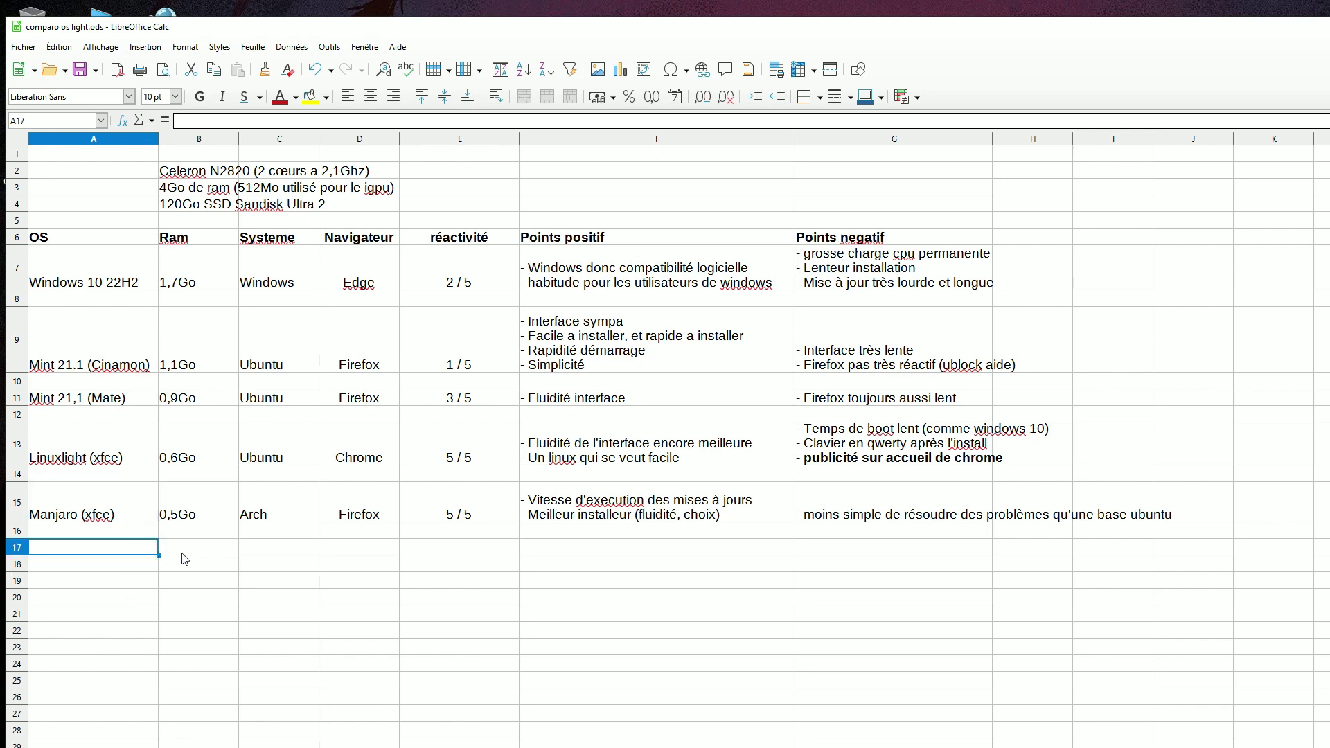
left_click(260, 556)
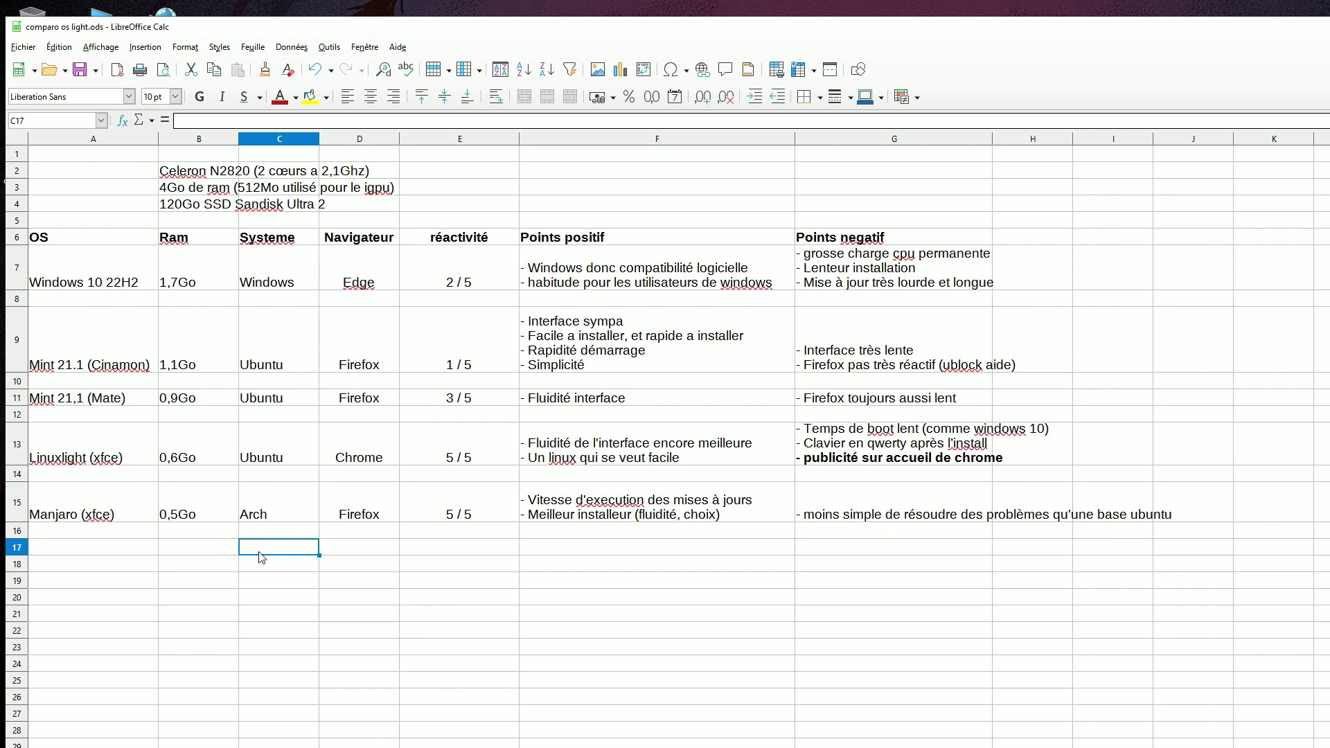
left_click(168, 545)
left_click(128, 543)
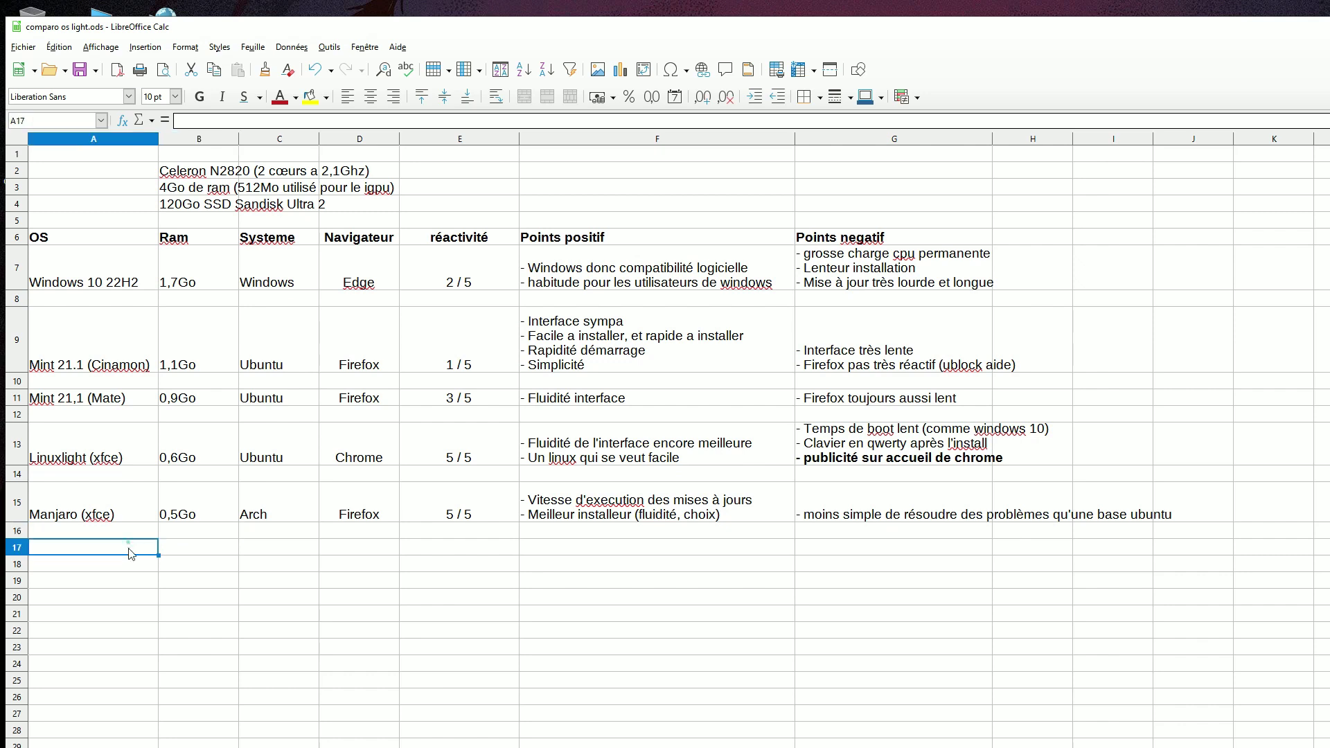